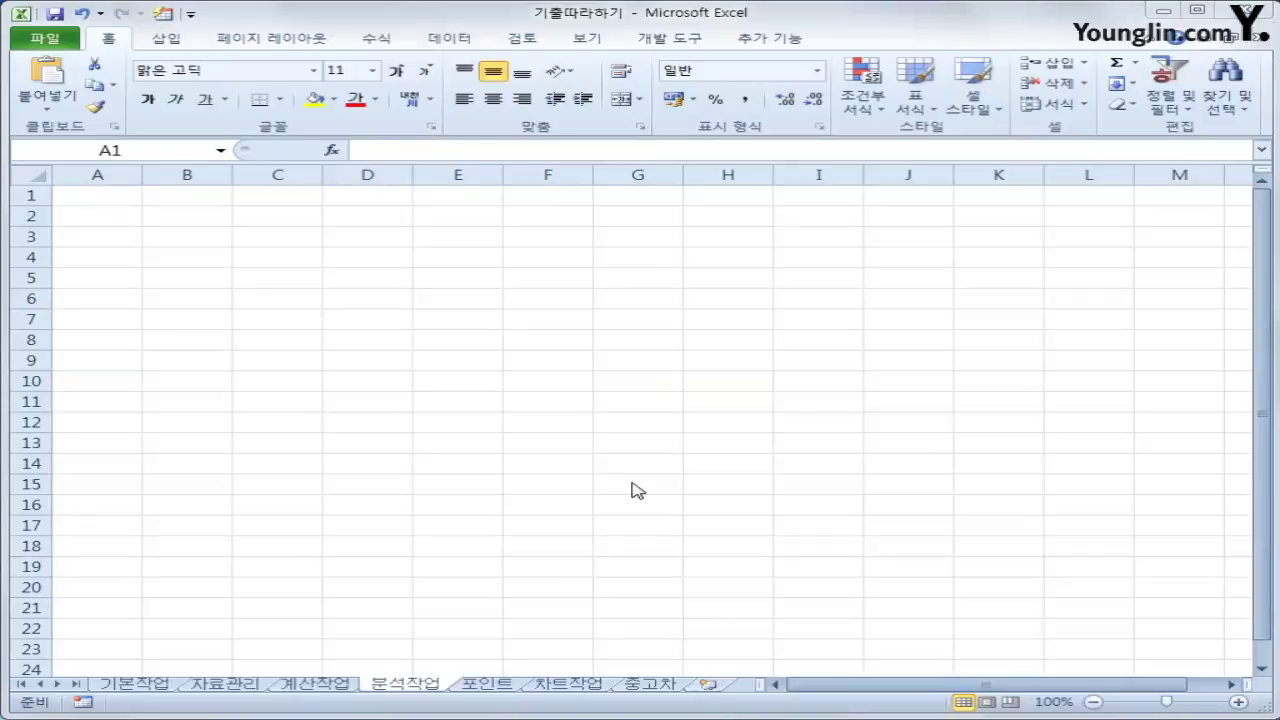
Select cell B3 on the 분석작업 sheet as the import location and show the Data tools
left_click(119, 205)
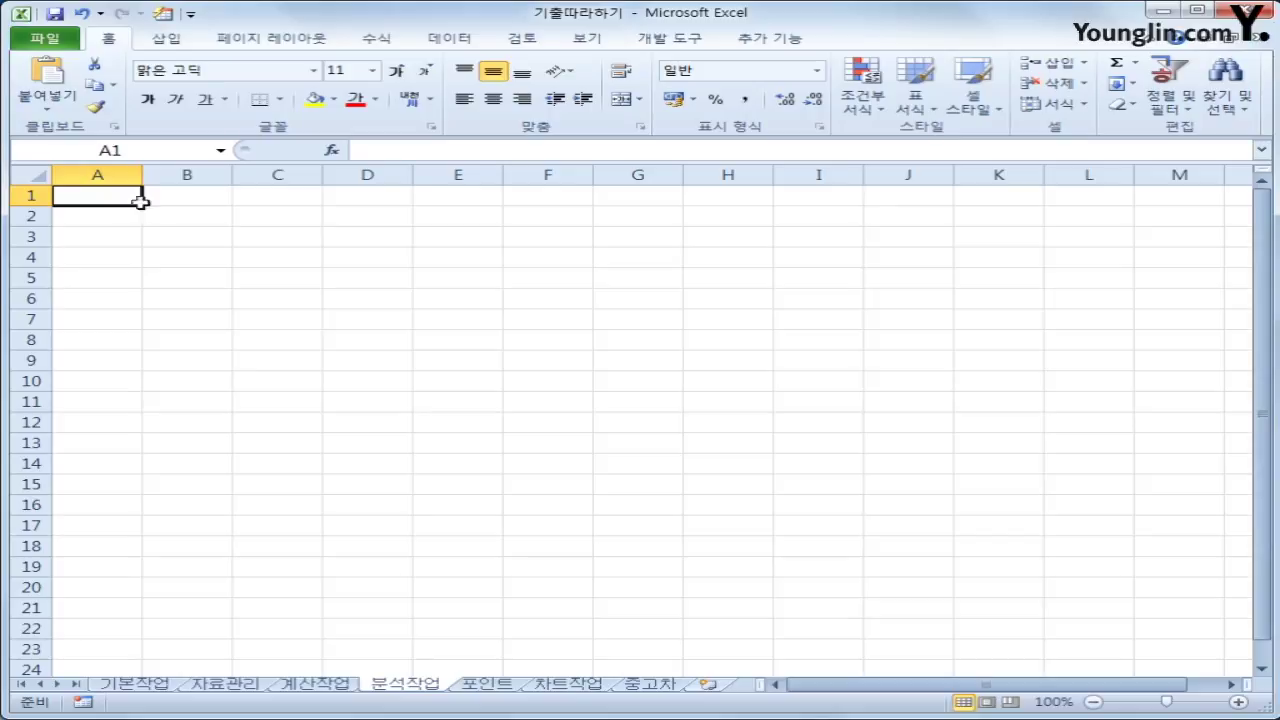
left_click(216, 236)
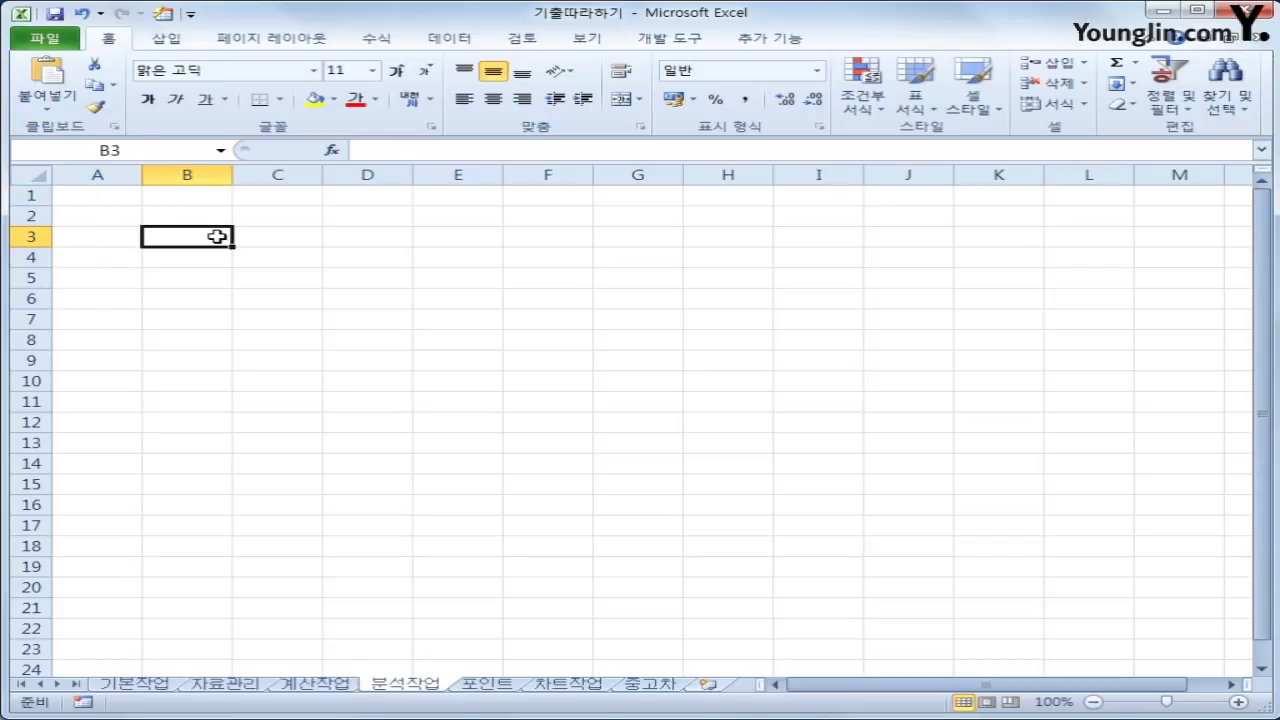
left_click(437, 44)
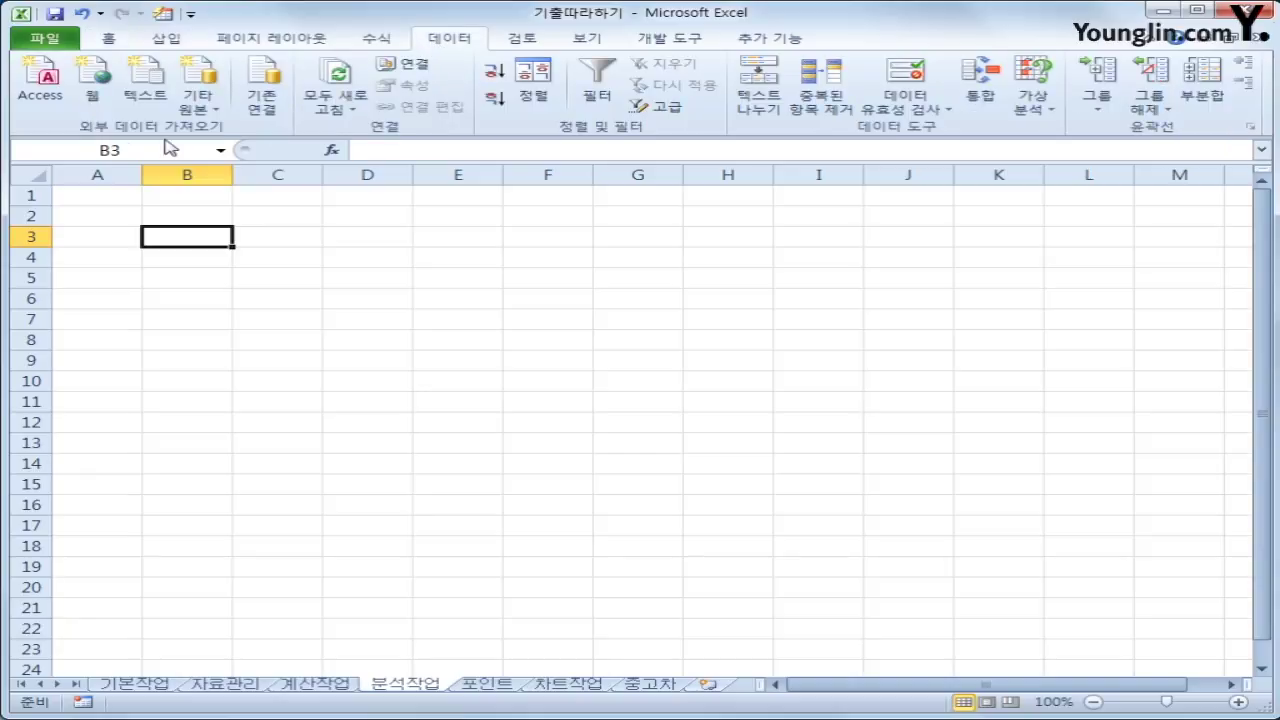
Start a Microsoft Query import from the MS Access database file 편의점.accdb
left_click(197, 110)
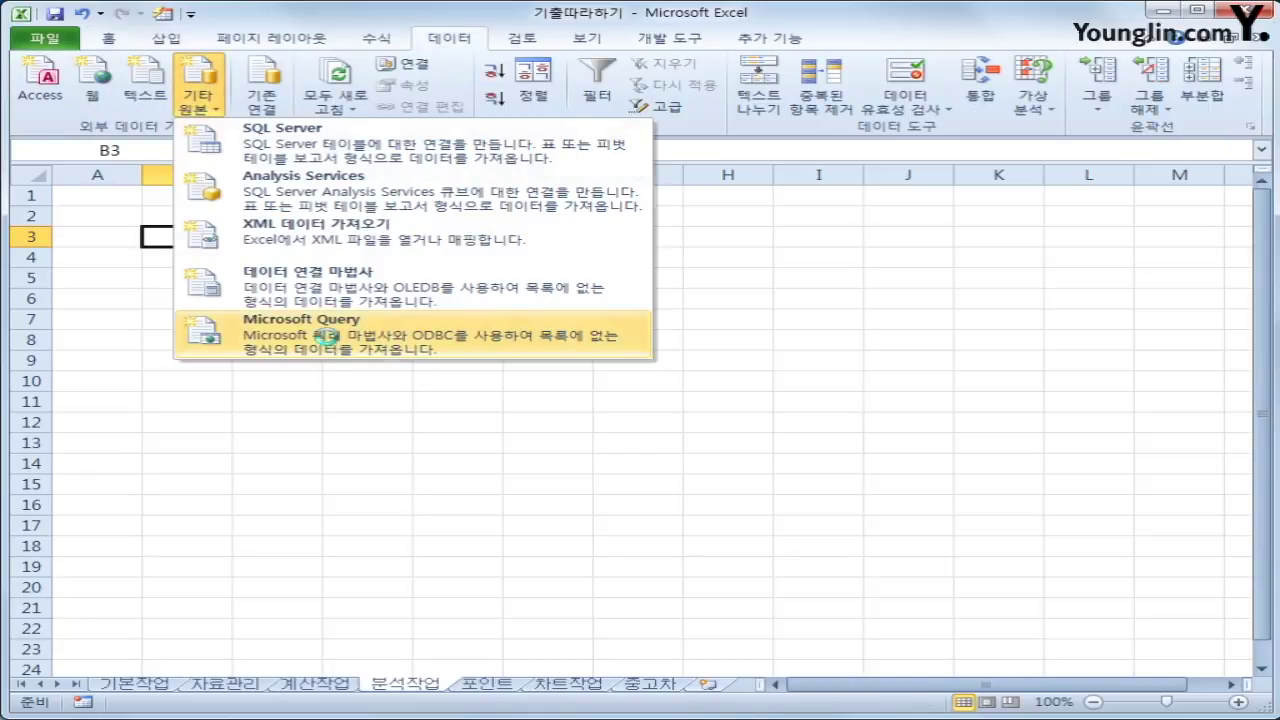
left_click(328, 340)
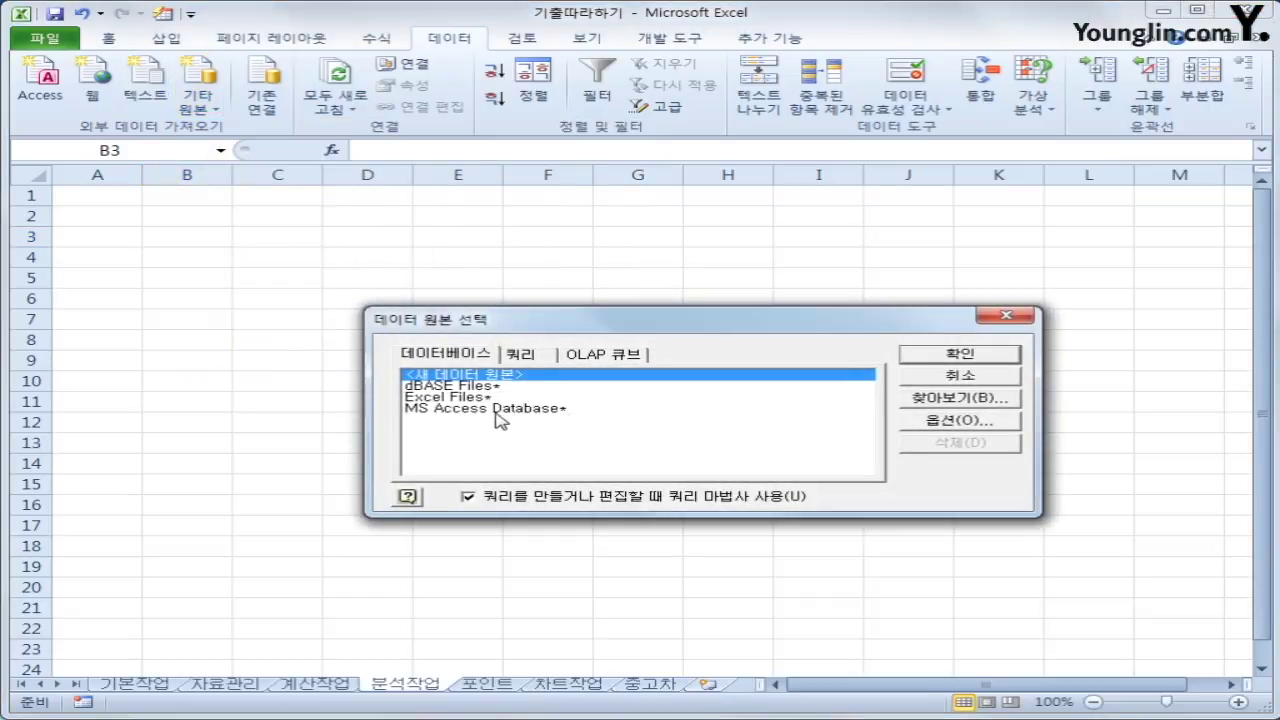
left_click(499, 415)
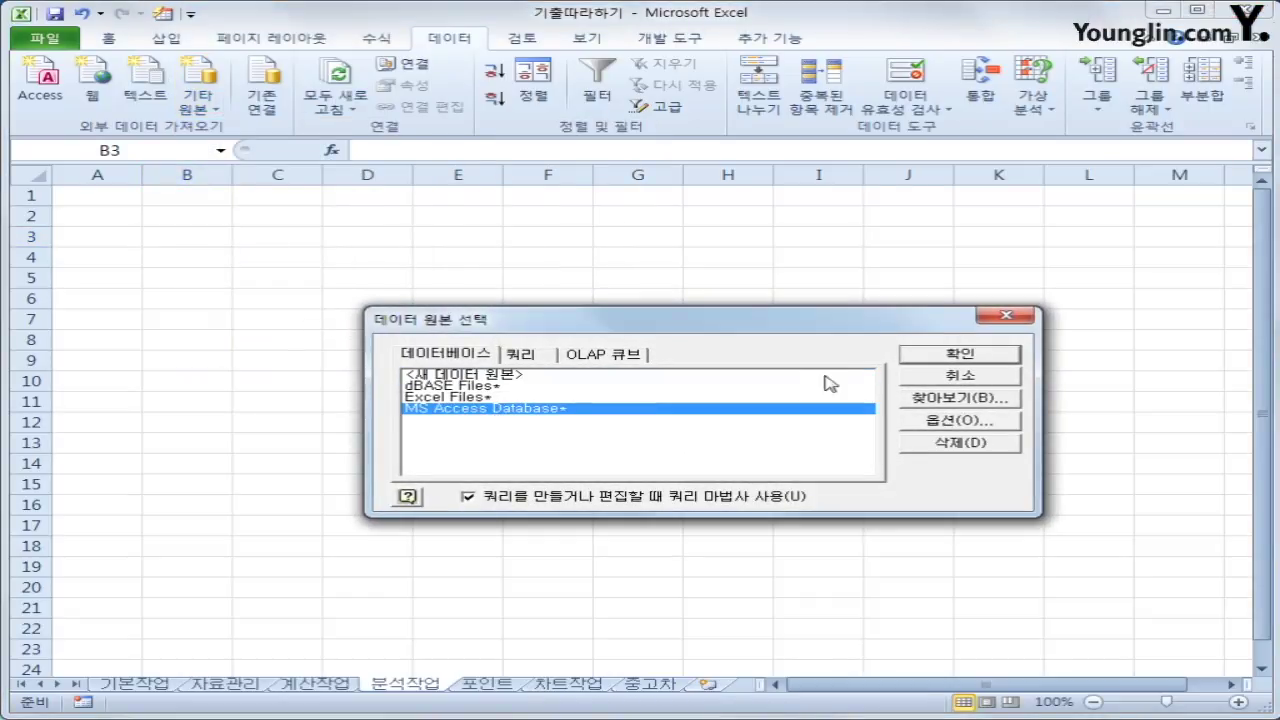
left_click(912, 364)
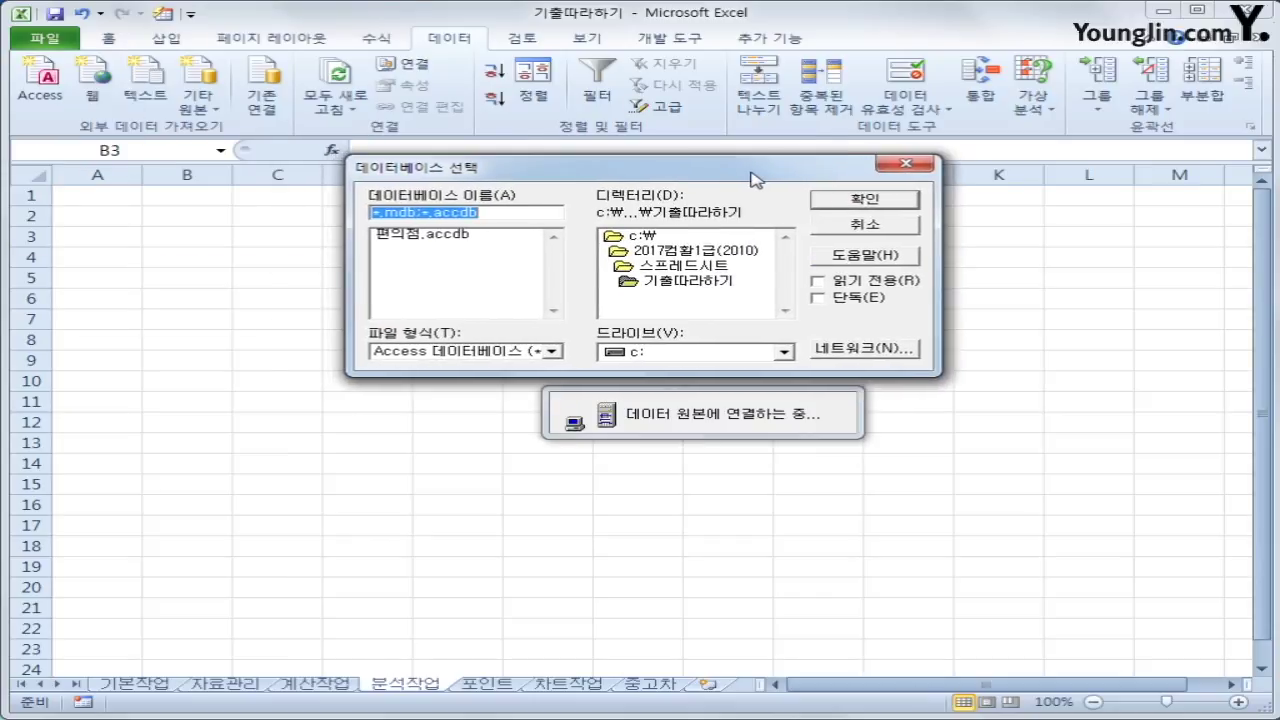
left_click(445, 238)
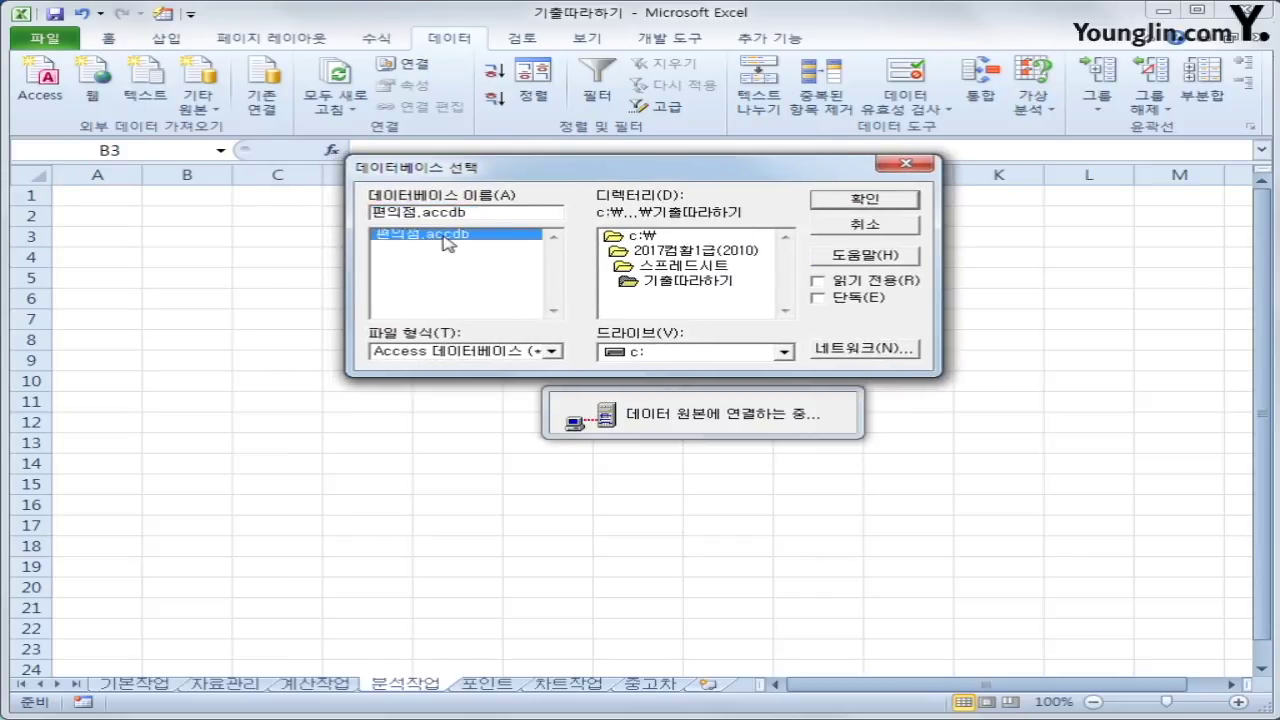
left_click(852, 201)
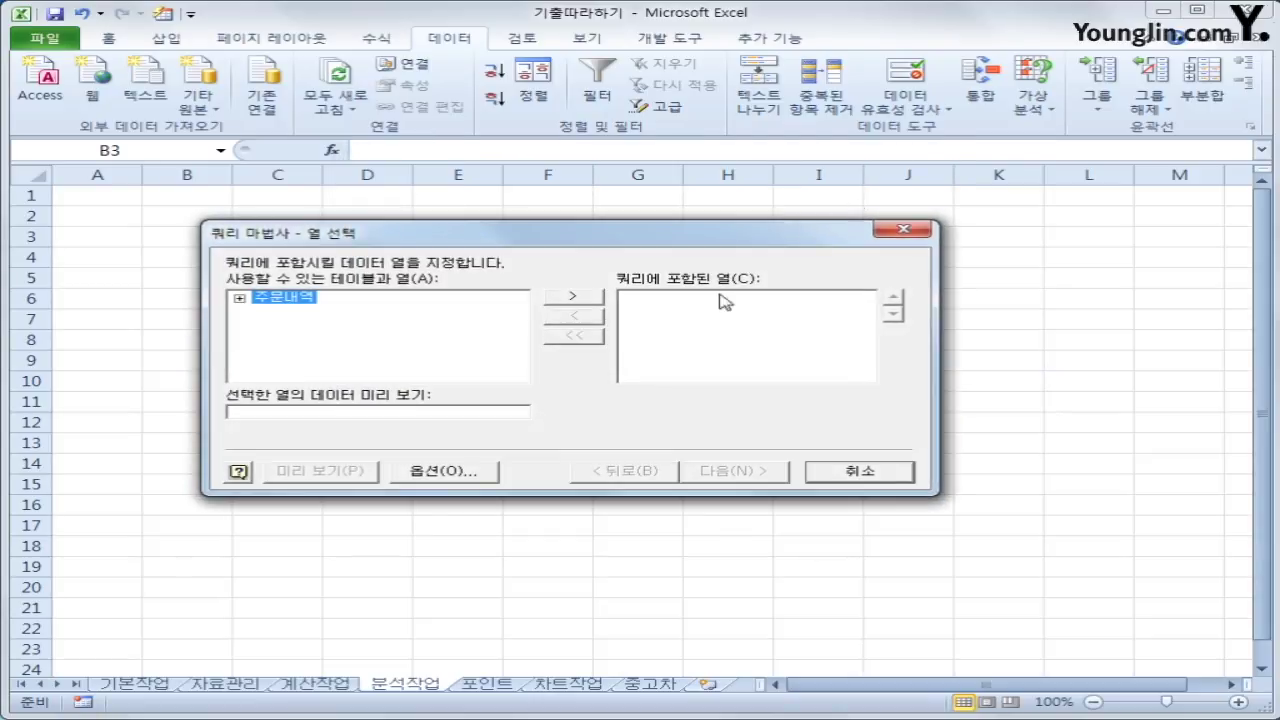
Add the 주문일자, 거래구분, 가격 and 포인트 columns of 주문내역 to the query
double_click(286, 302)
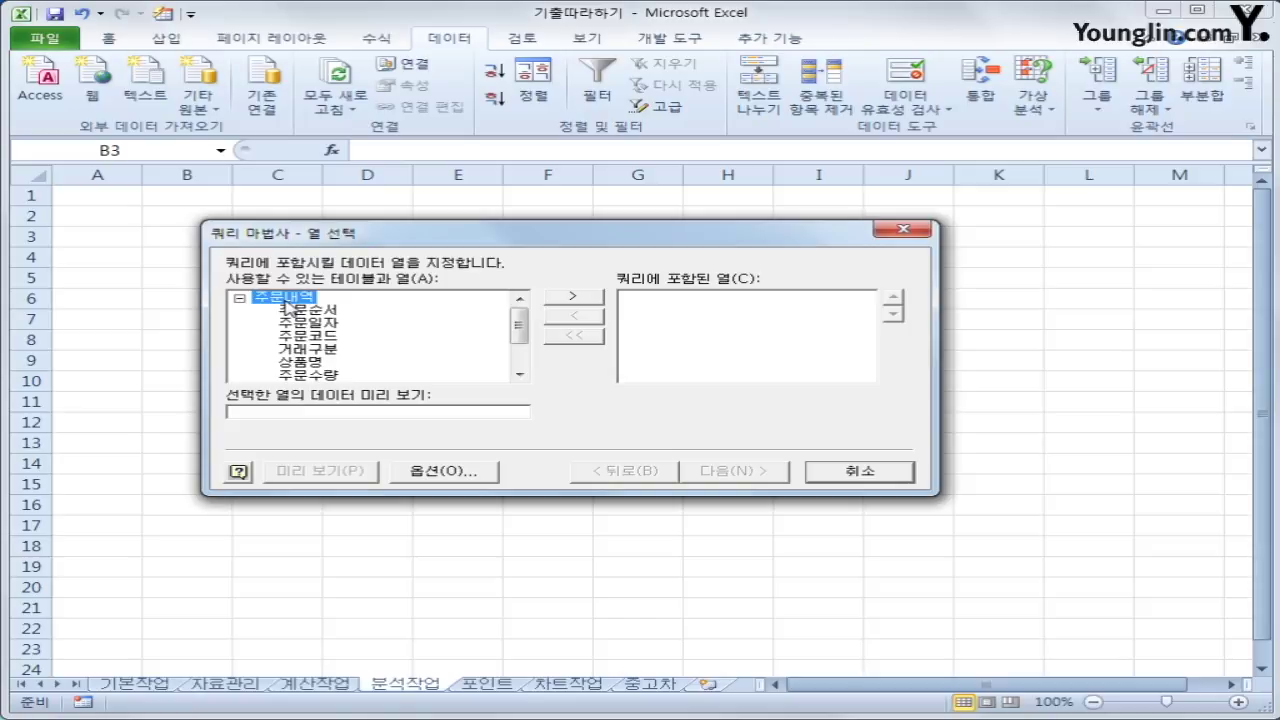
double_click(310, 325)
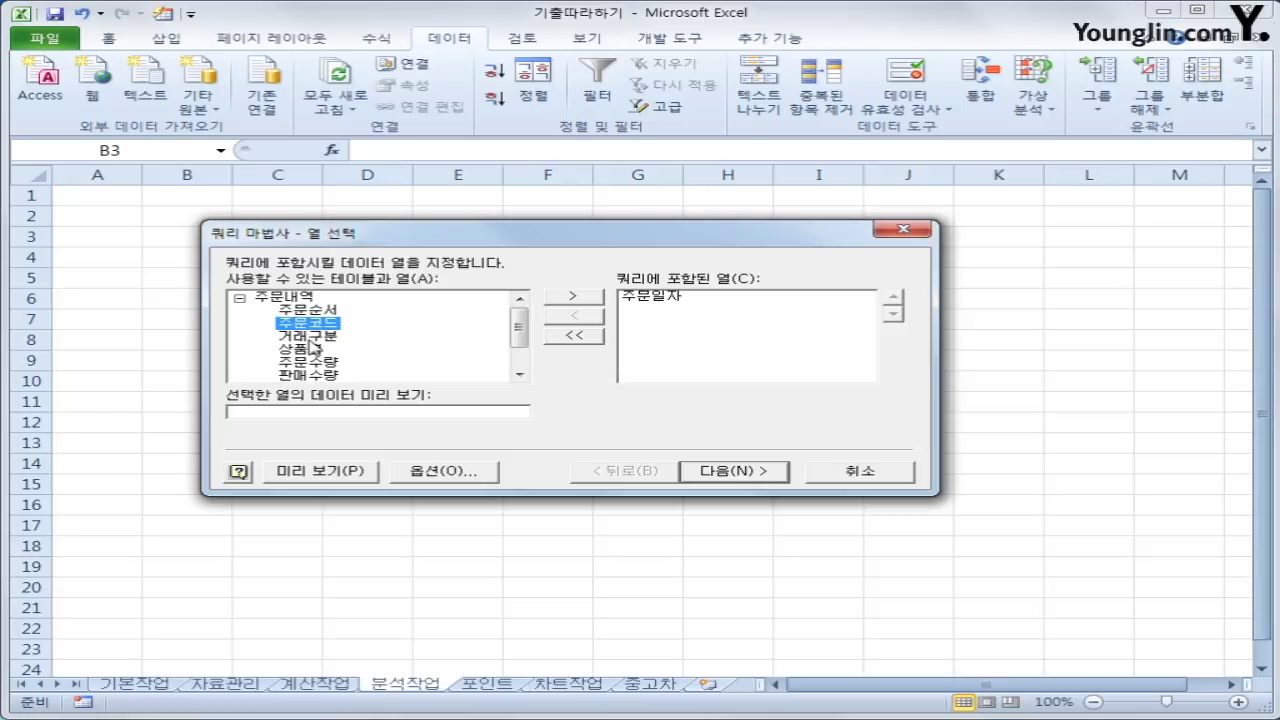
double_click(310, 337)
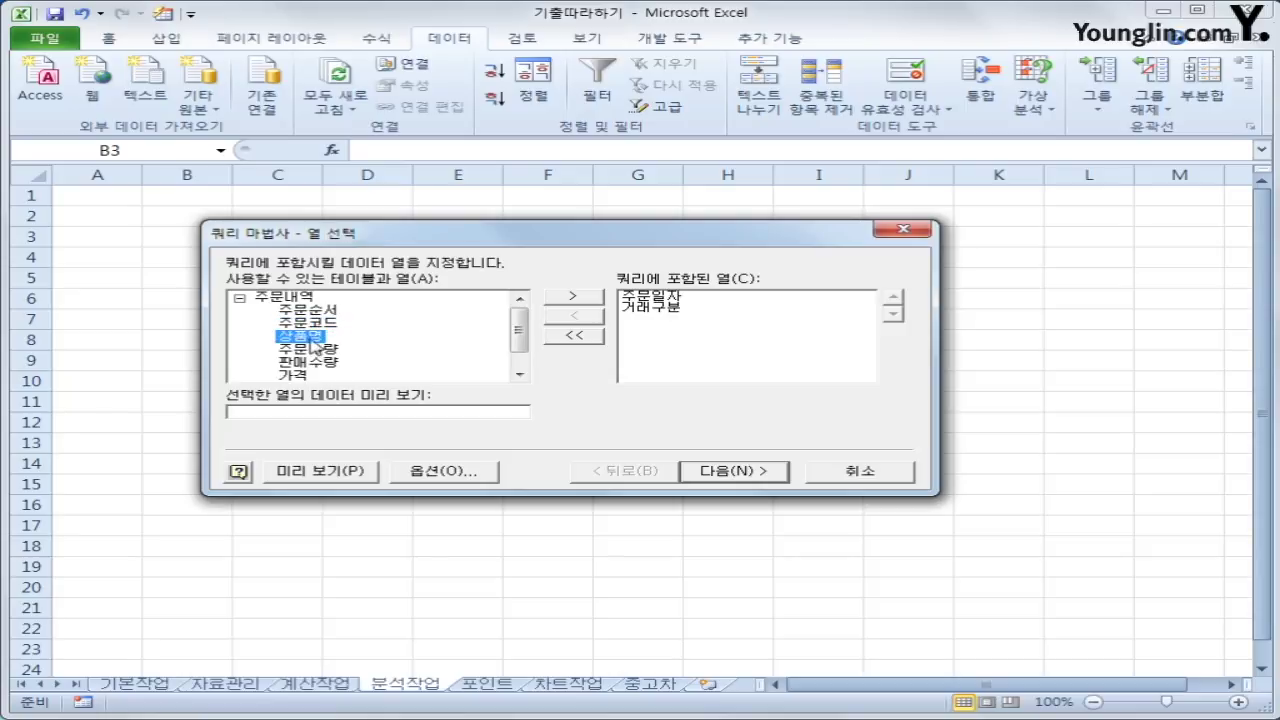
left_click(292, 375)
double_click(304, 376)
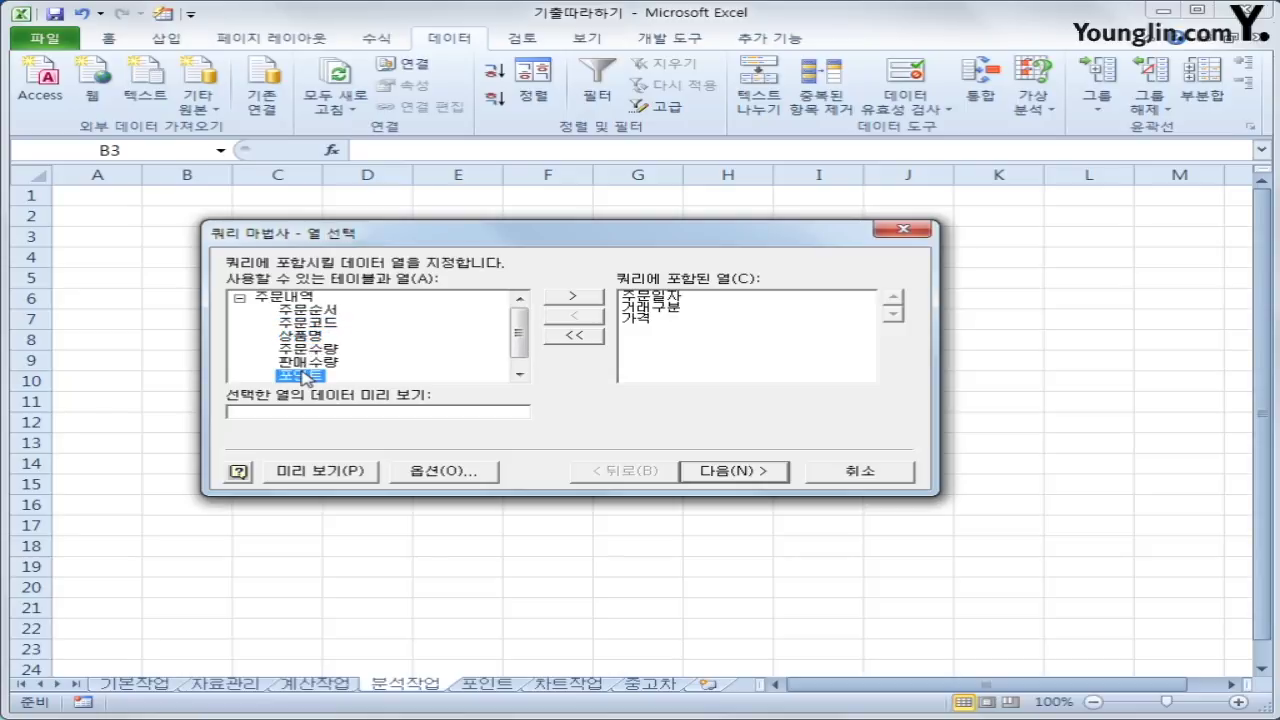
double_click(304, 376)
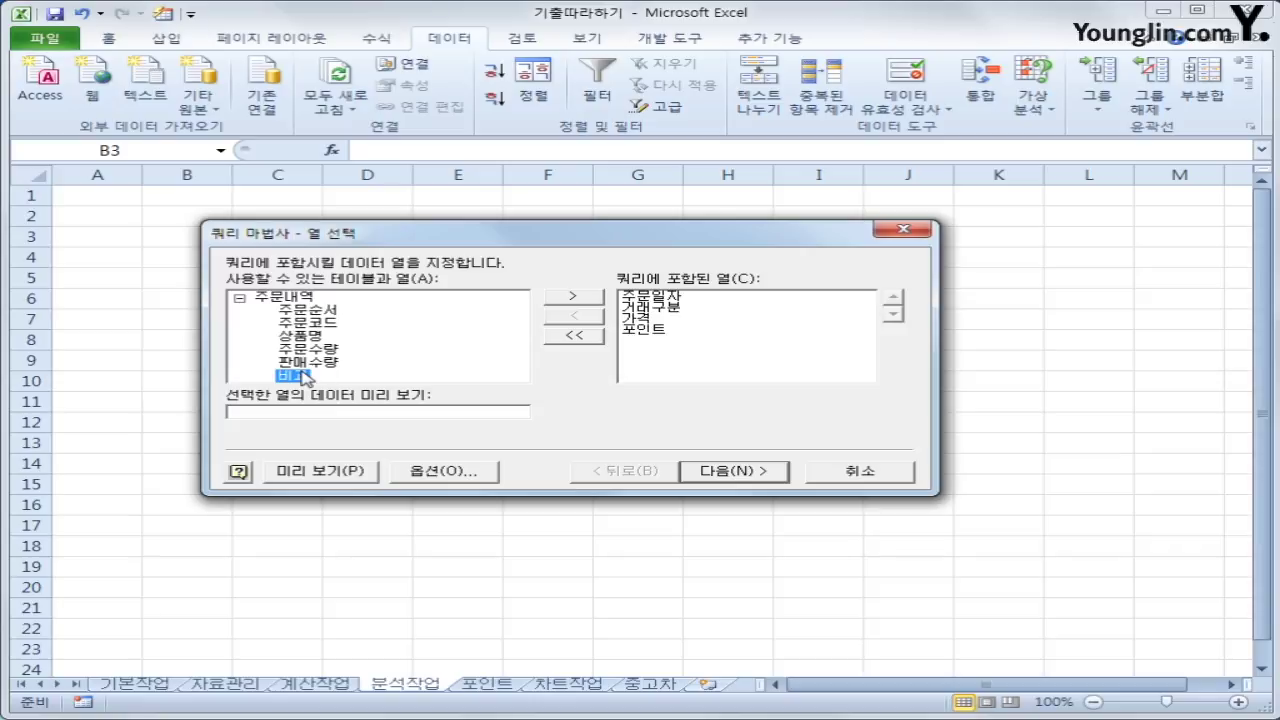
Advance past the filter and sort steps without setting any criteria
left_click(766, 474)
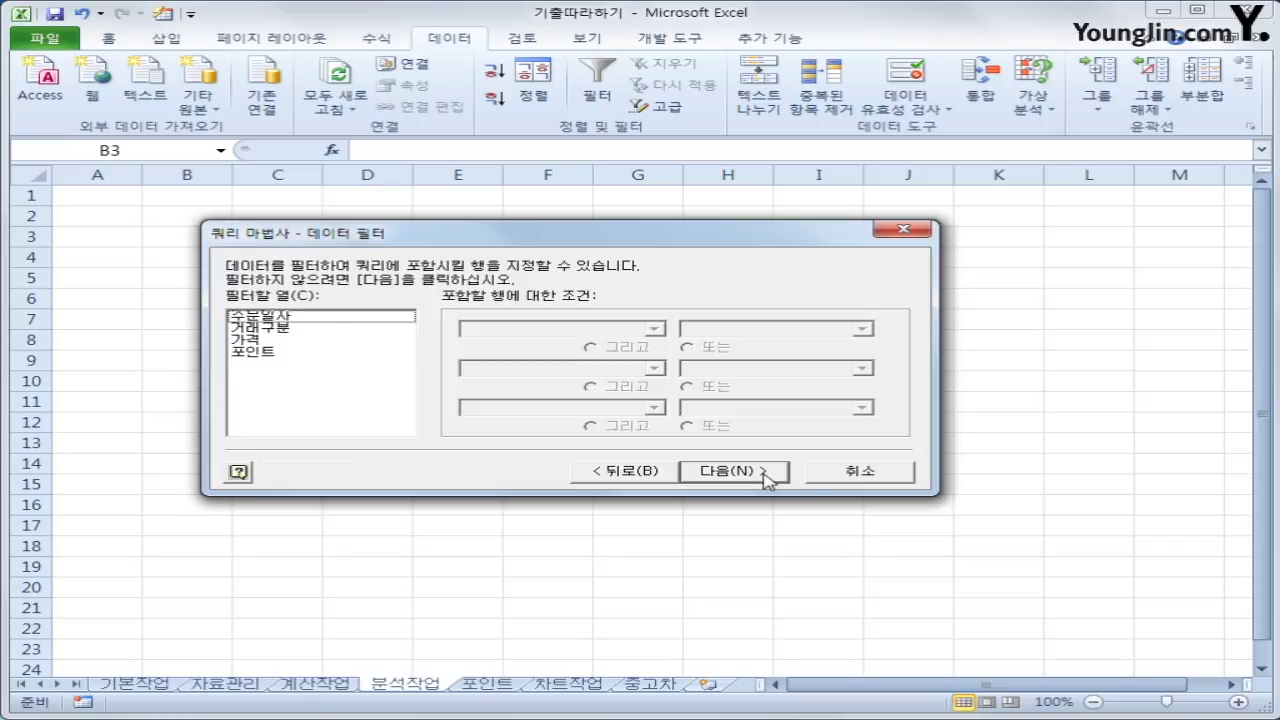
left_click(766, 474)
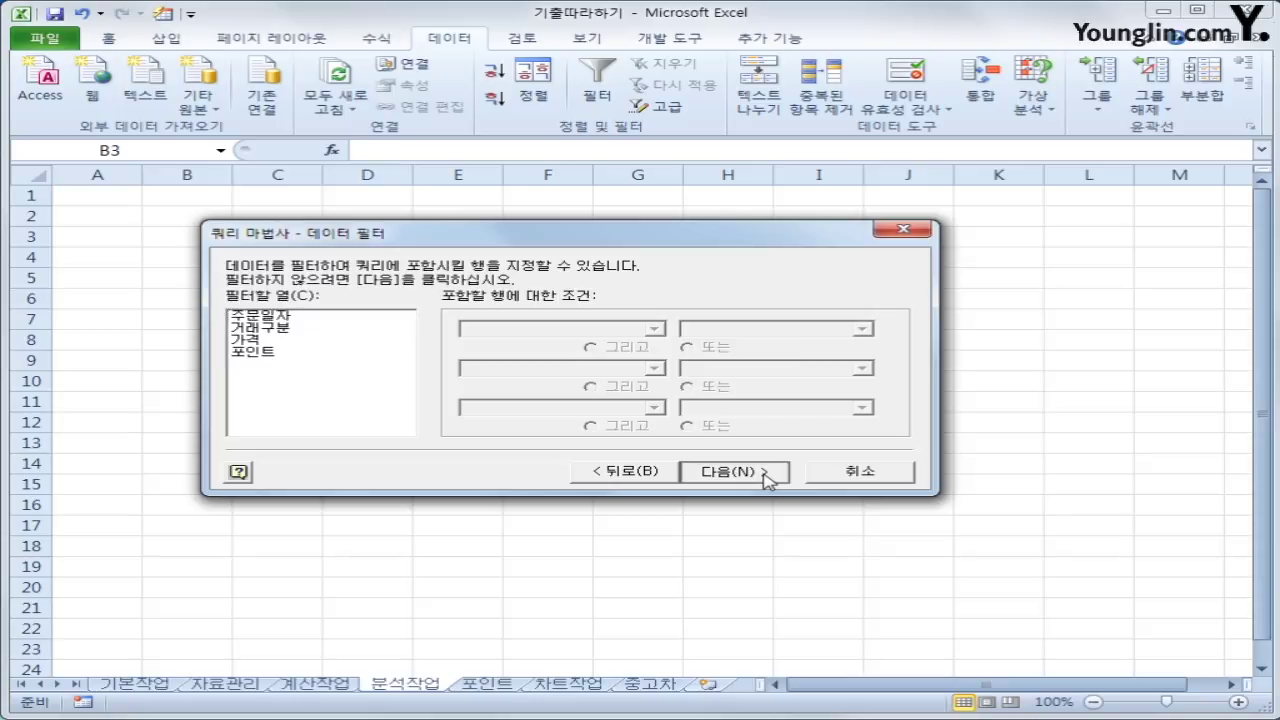
left_click(766, 476)
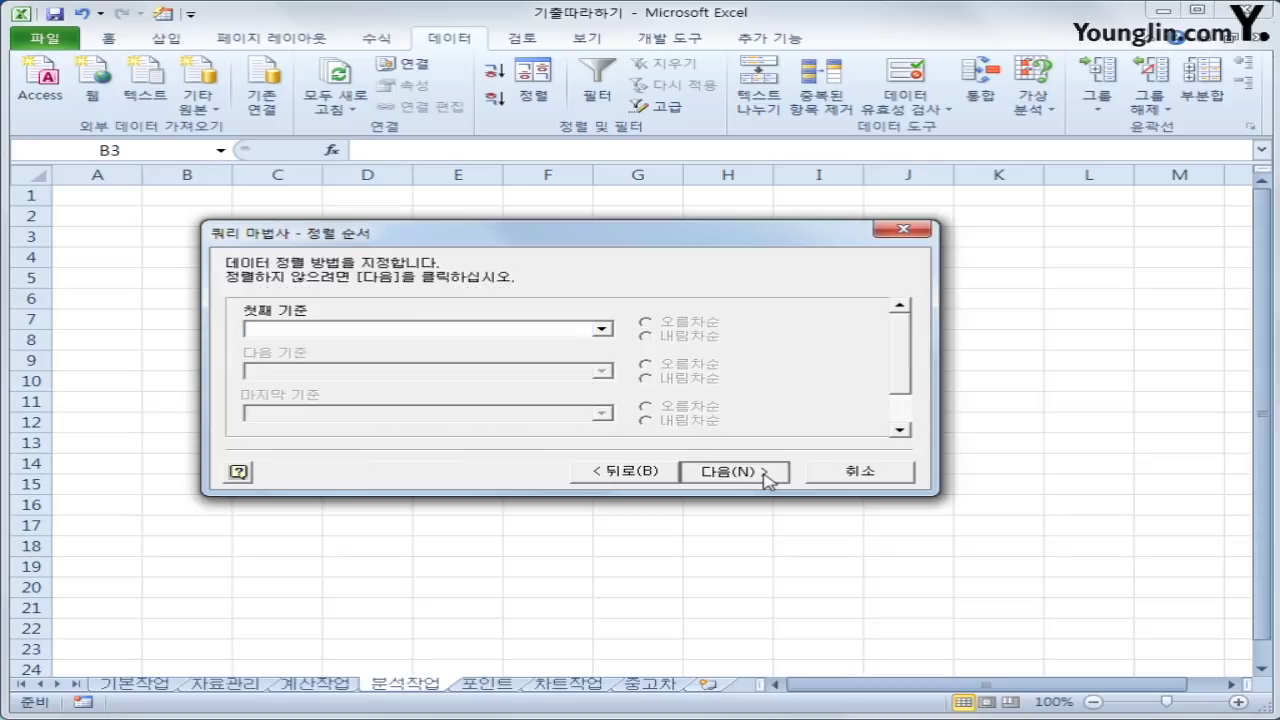
Finish the query and return the data as a pivot table report at =$B$3
left_click(766, 476)
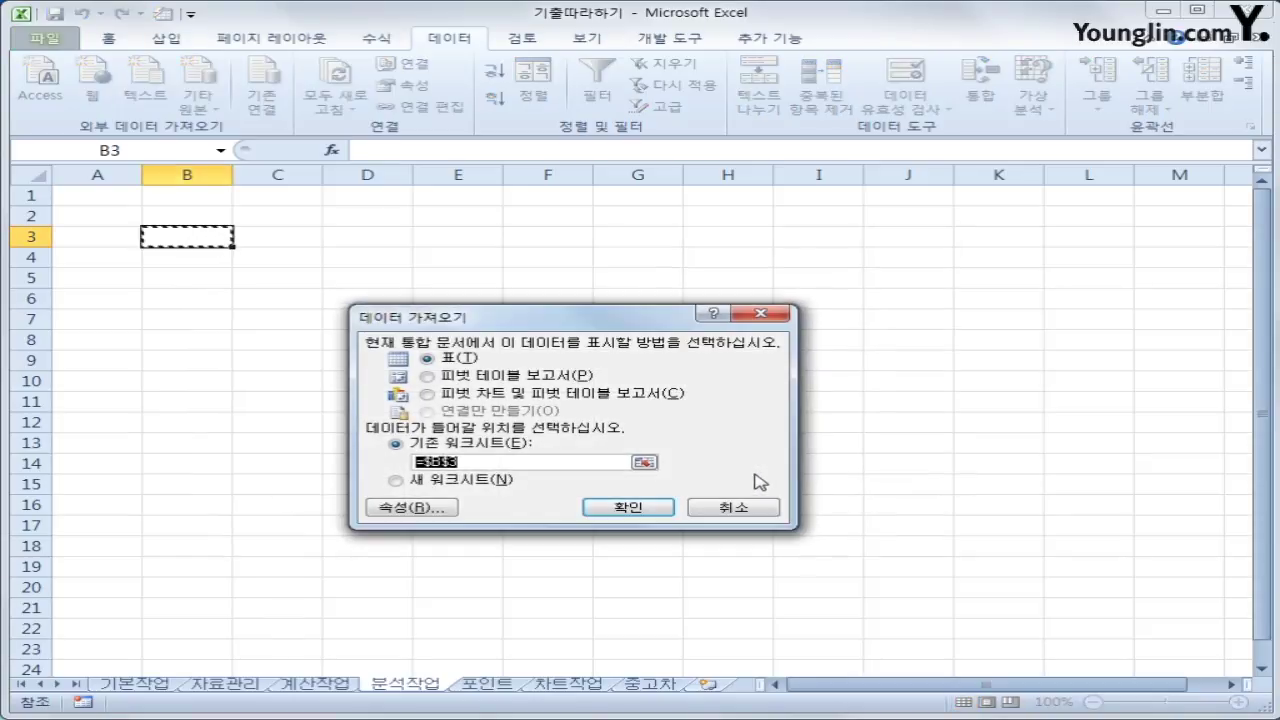
left_click(488, 380)
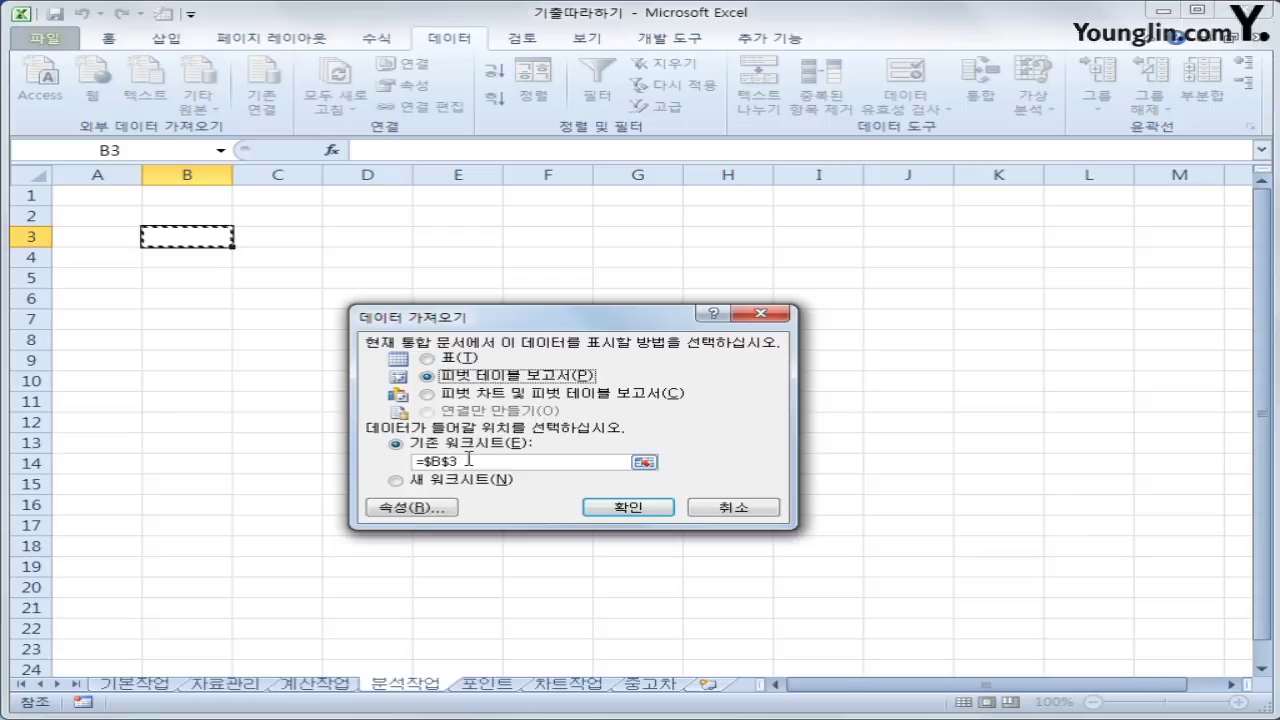
left_click(610, 510)
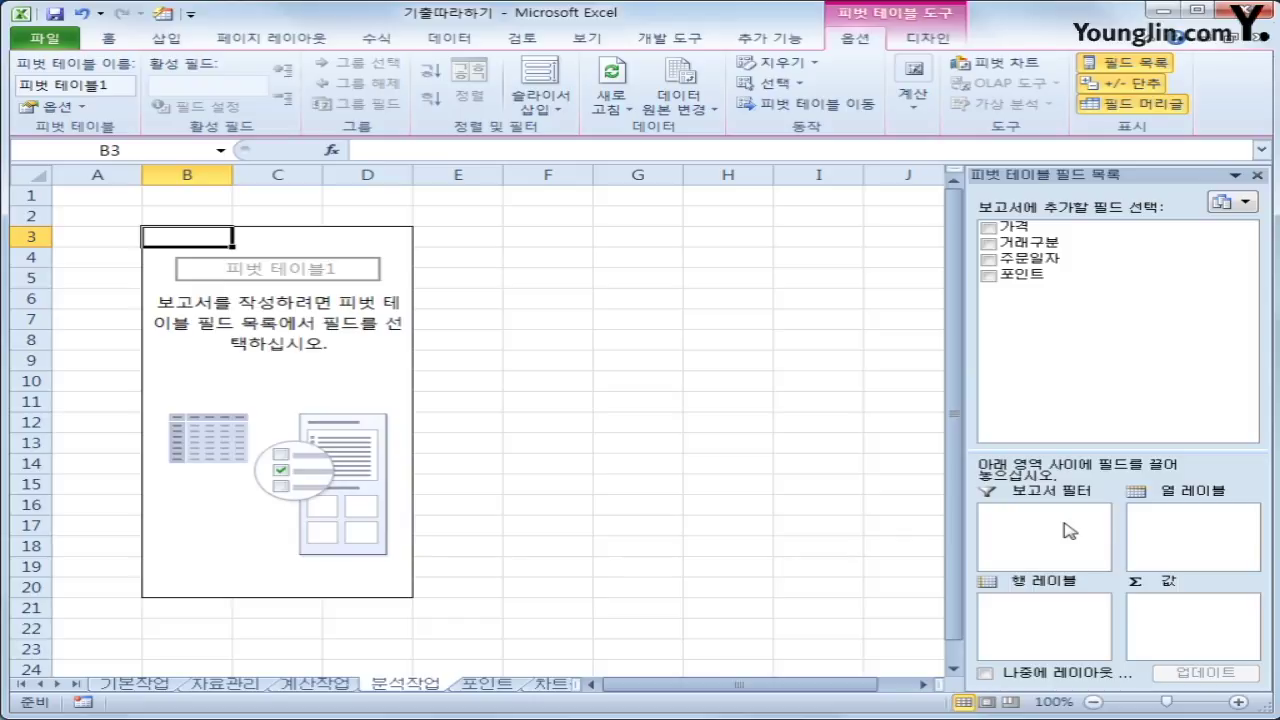
Put 주문일자 and 거래구분 in row labels and sum 가격 and 포인트 as values
left_click_drag(1051, 266, 1062, 620)
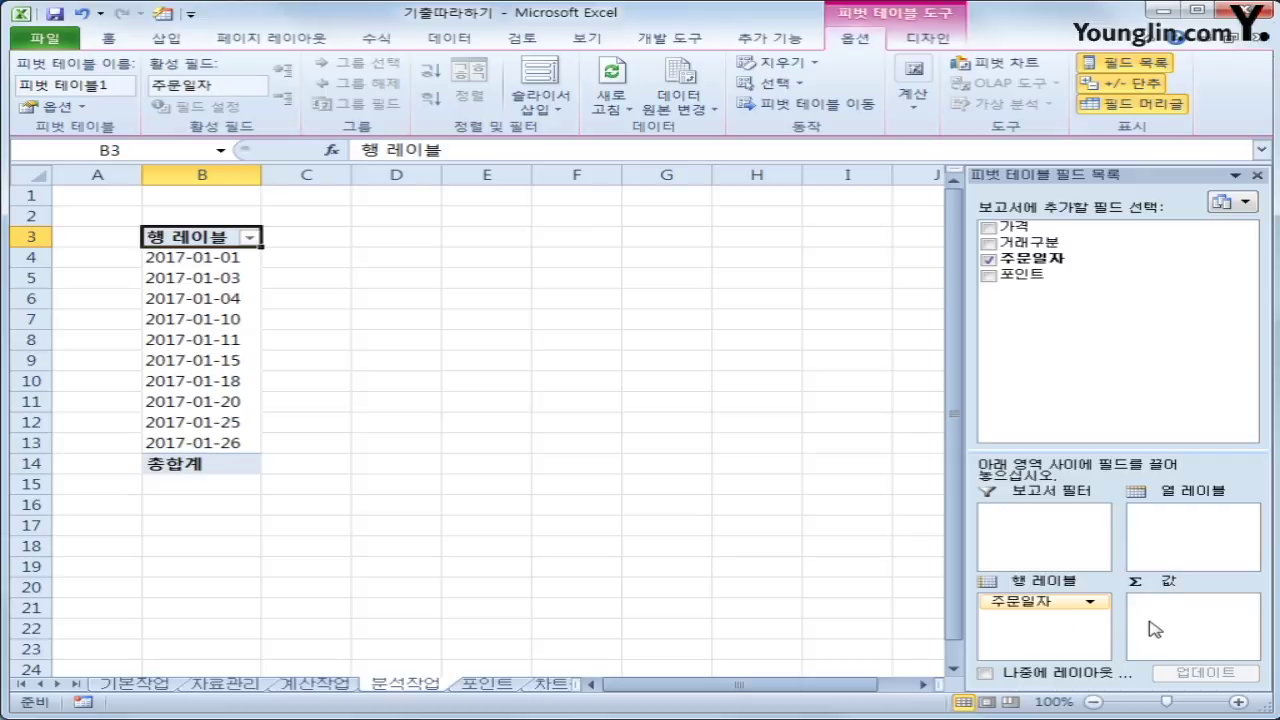
left_click_drag(1015, 228, 1186, 625)
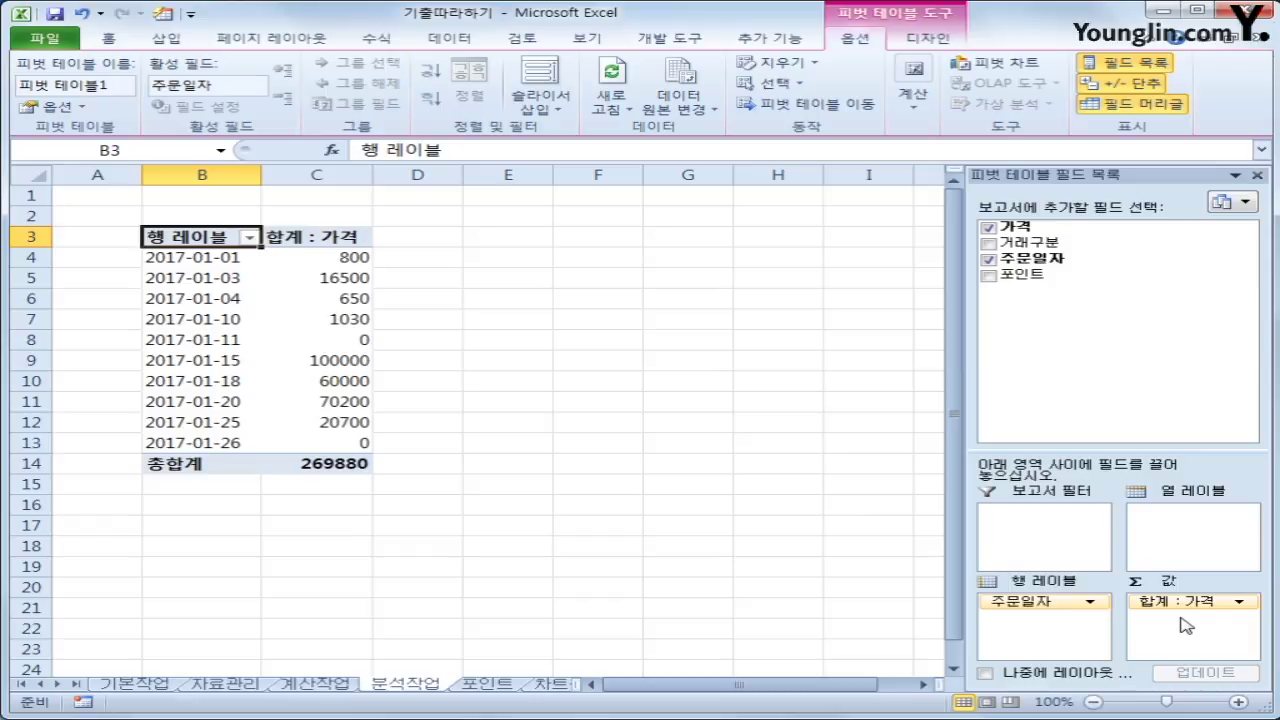
left_click_drag(1045, 285, 1188, 648)
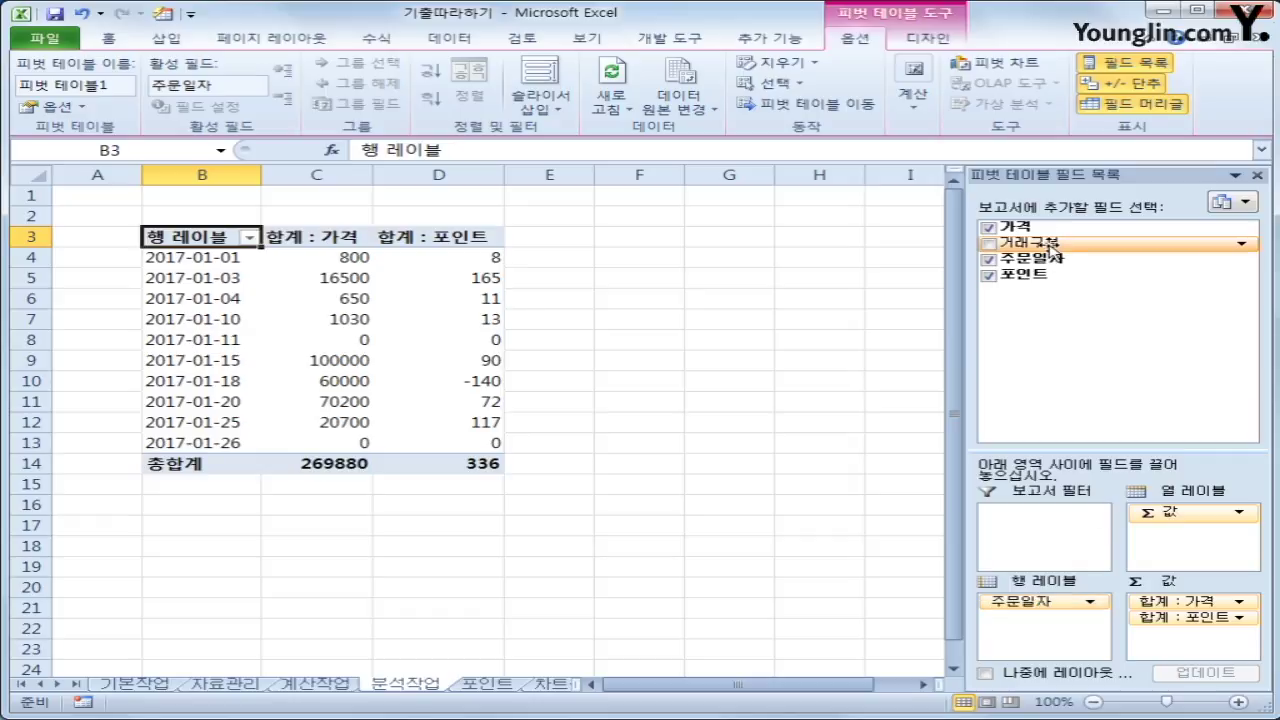
left_click_drag(1035, 243, 1052, 622)
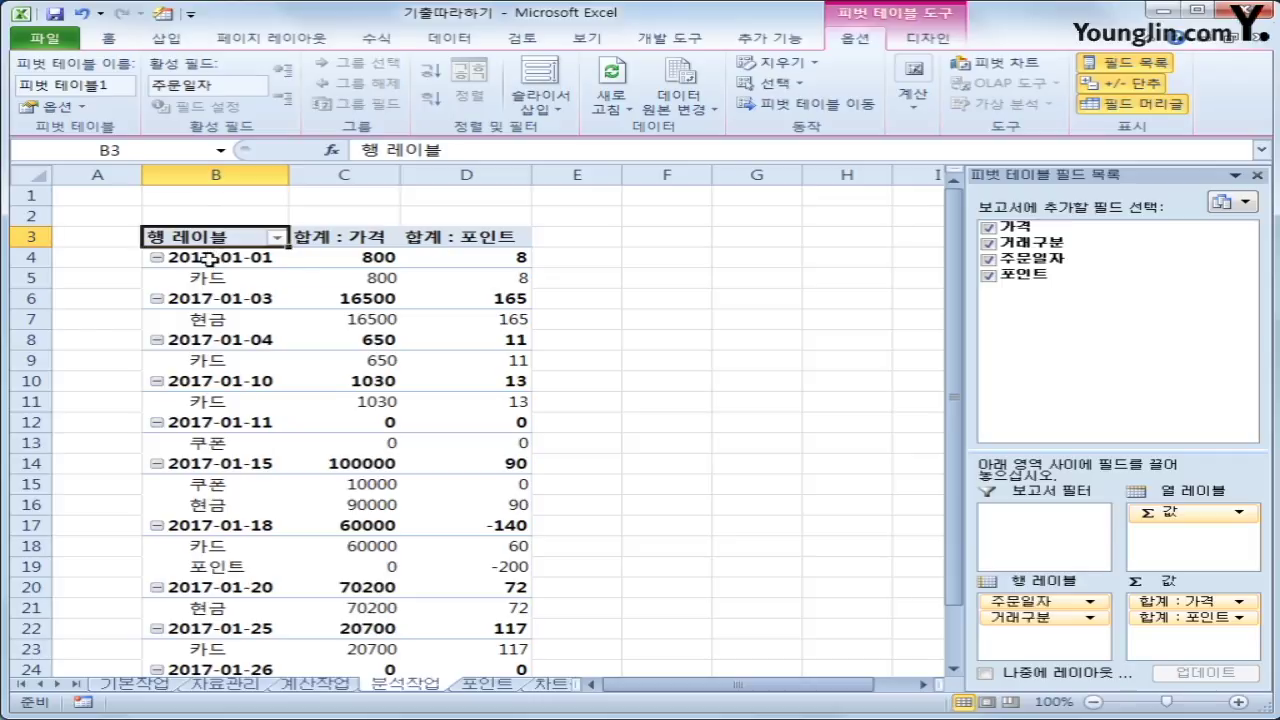
Group the order dates by 일 instead of 월, with 10 days per group
left_click(208, 258)
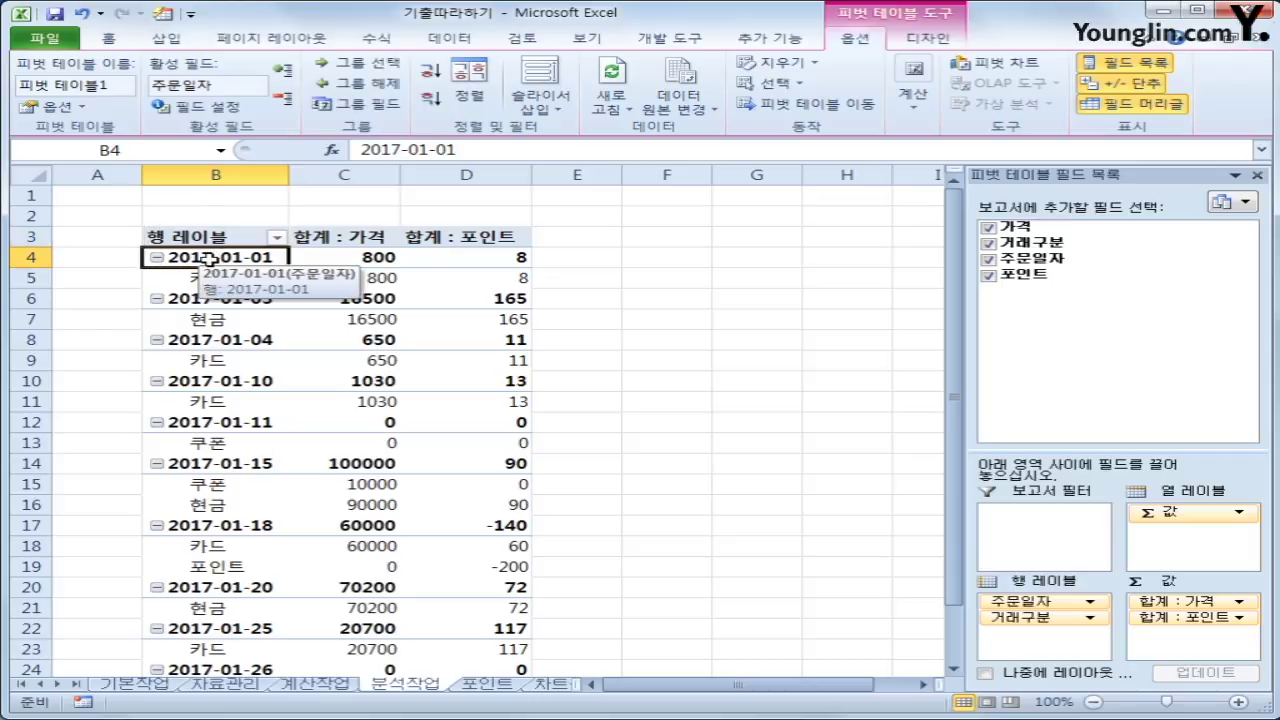
right_click(208, 258)
left_click(240, 443)
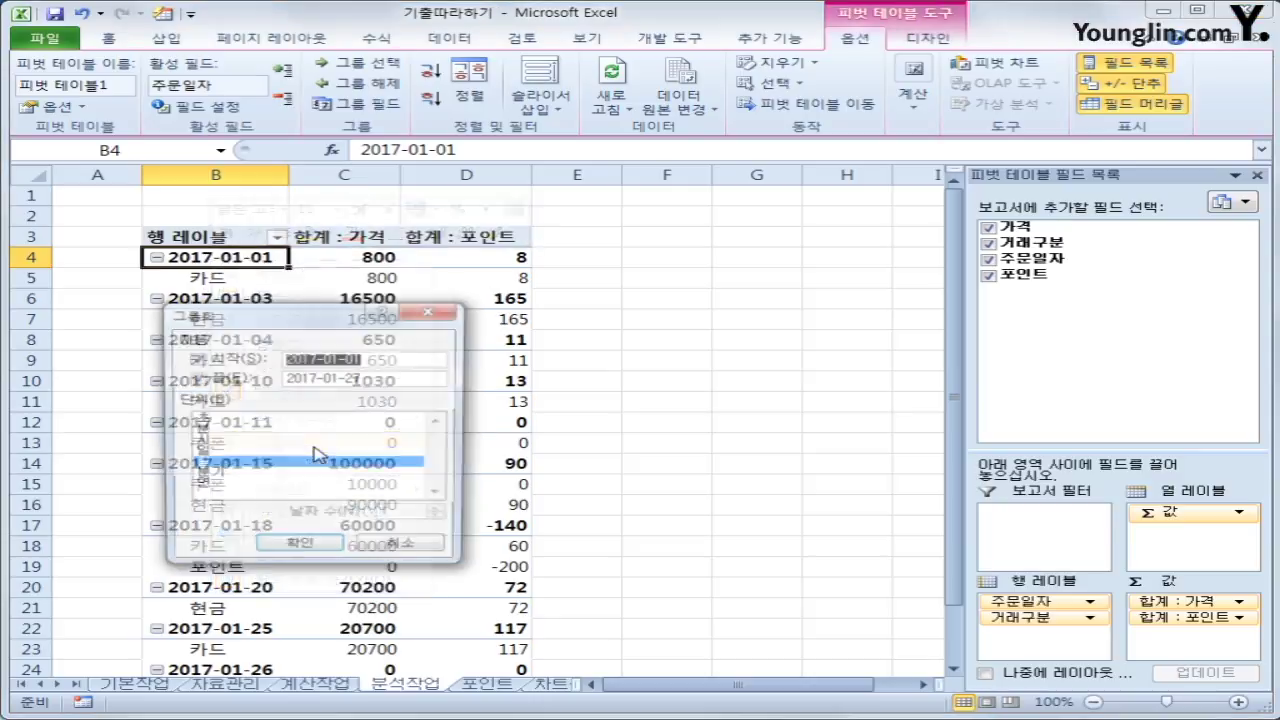
left_click(222, 466)
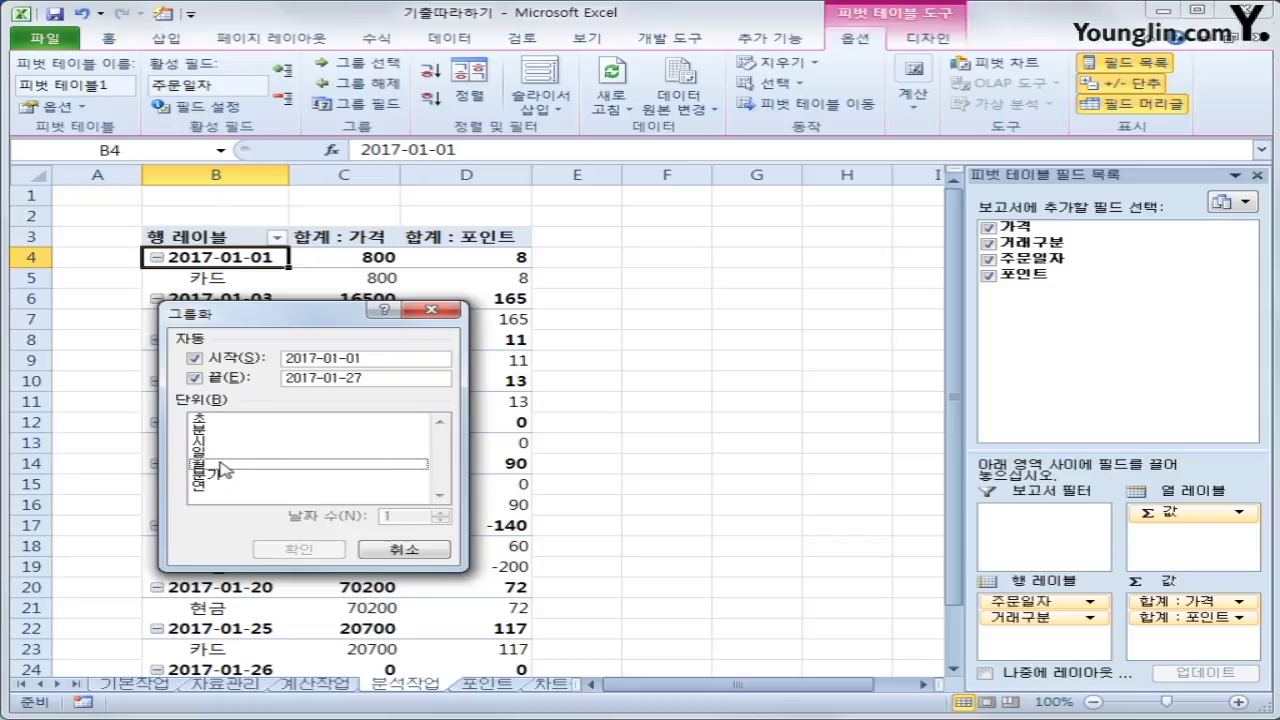
left_click(219, 455)
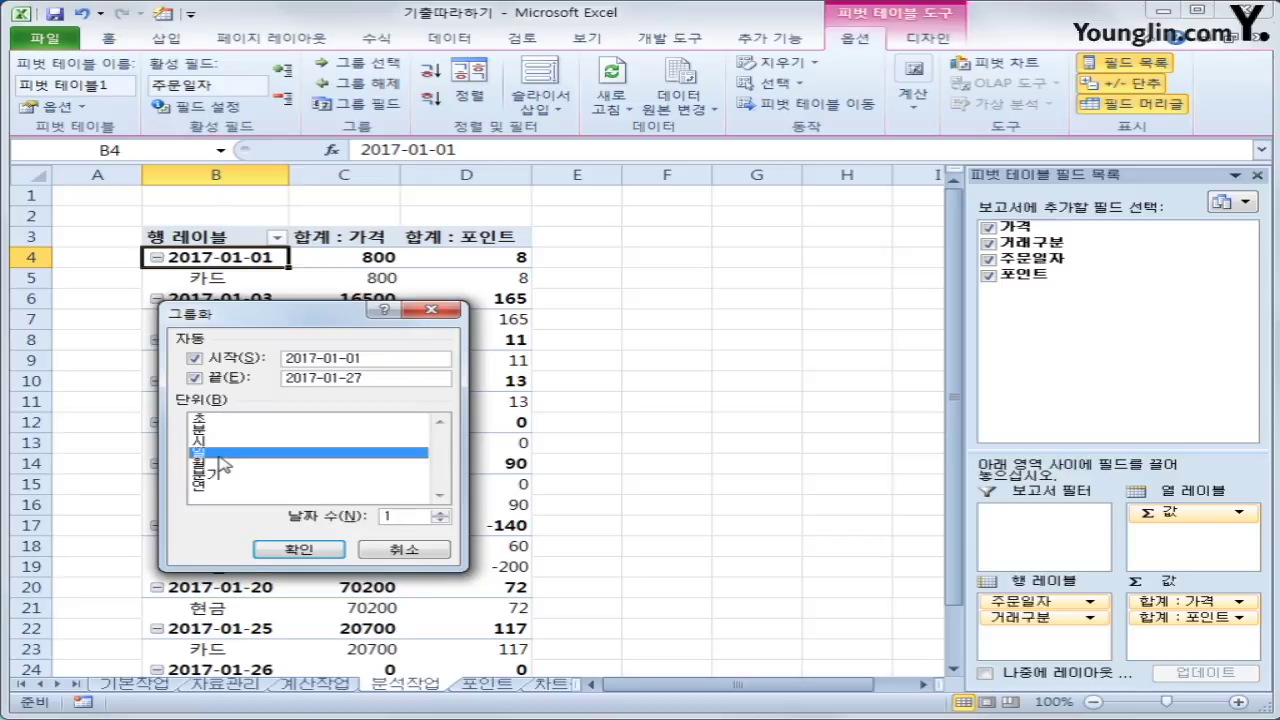
left_click(408, 517)
type("0")
left_click(322, 549)
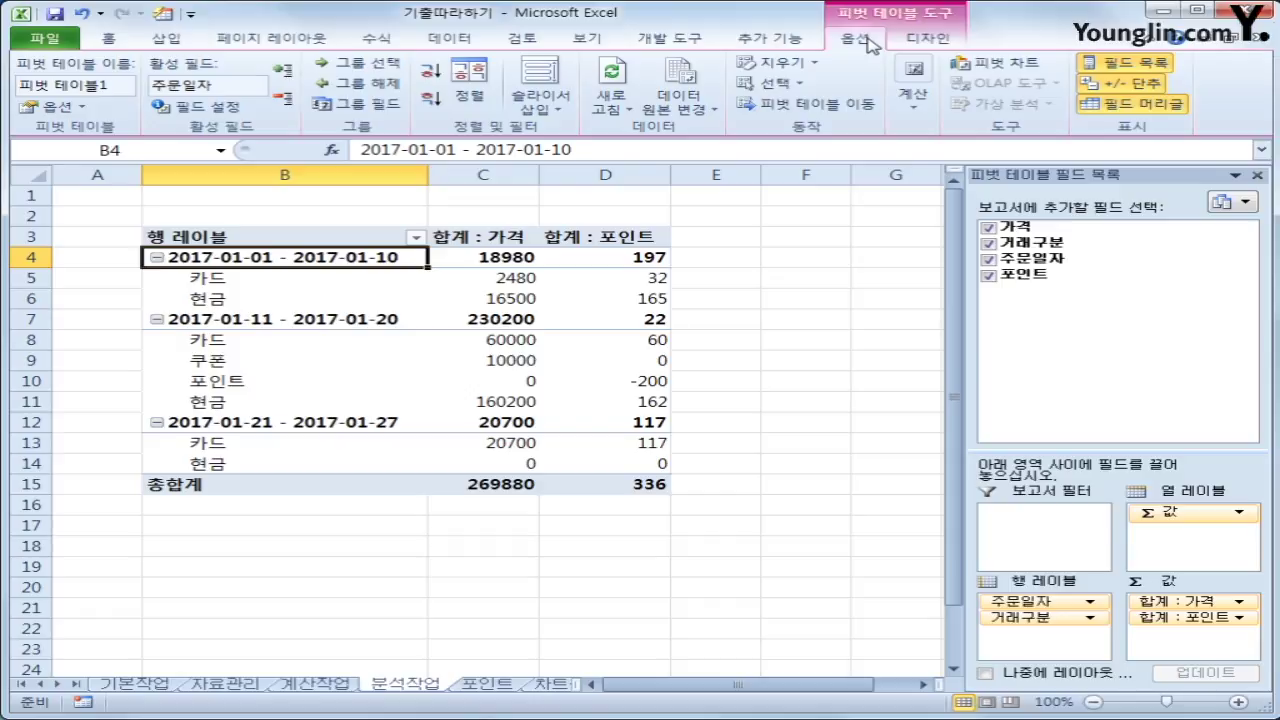
Insert a calculated field 가격비율 with formula =가격 into the pivot table
left_click(913, 100)
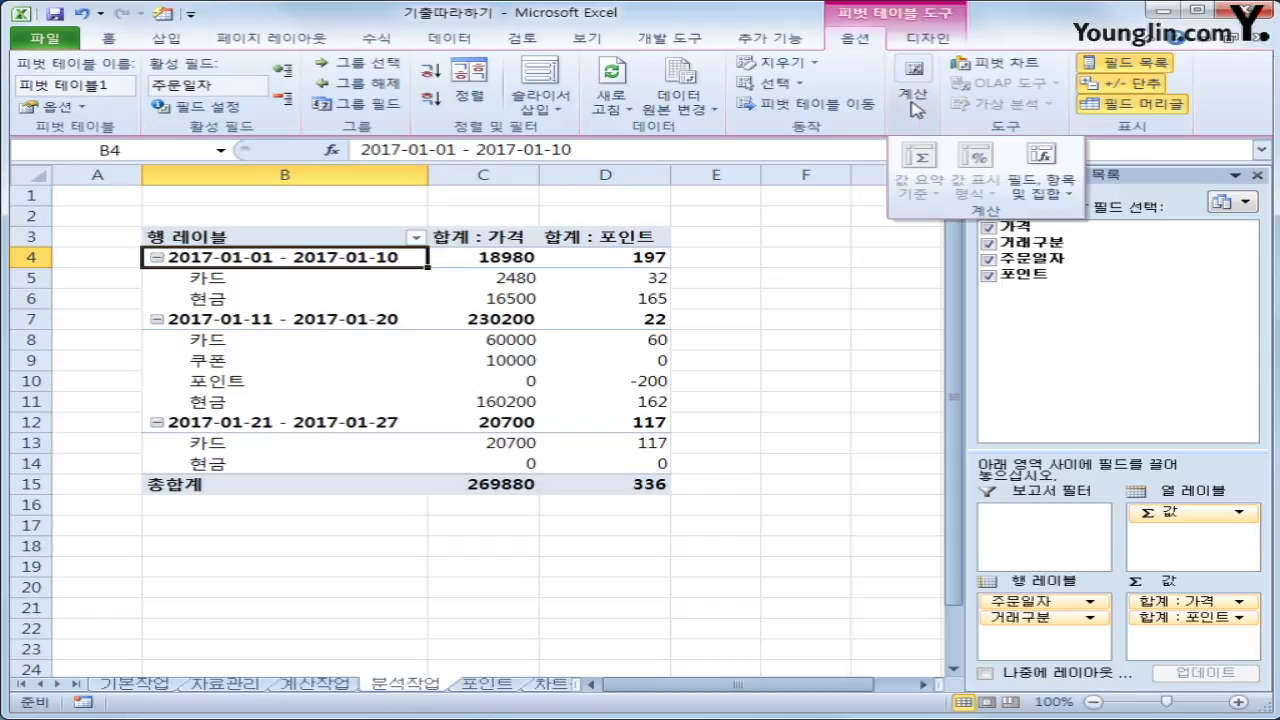
left_click(1058, 196)
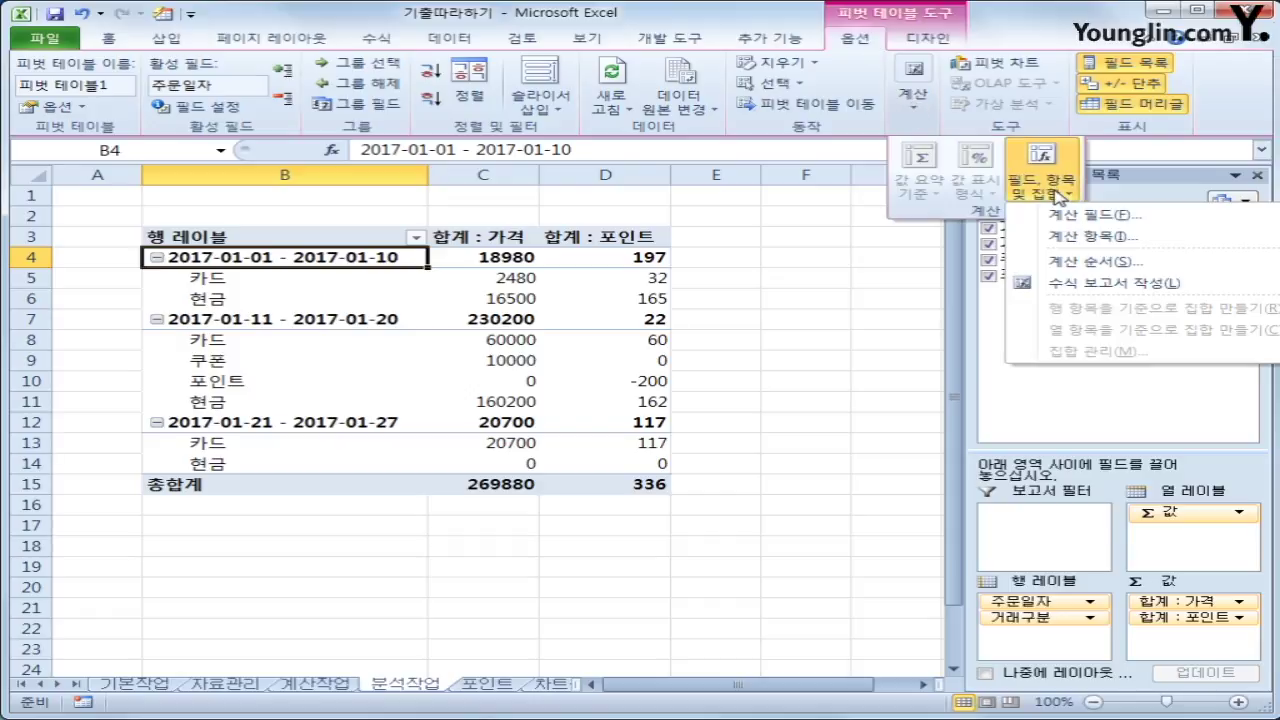
left_click(1070, 218)
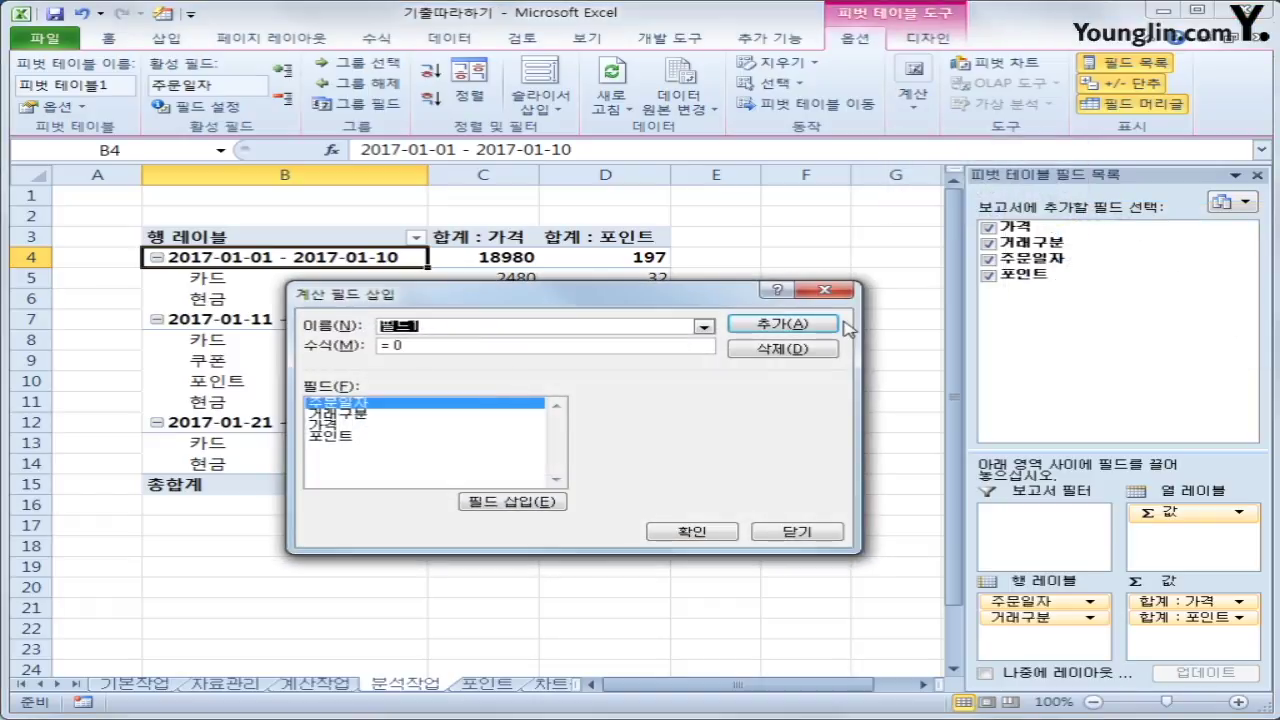
type("ㅂ")
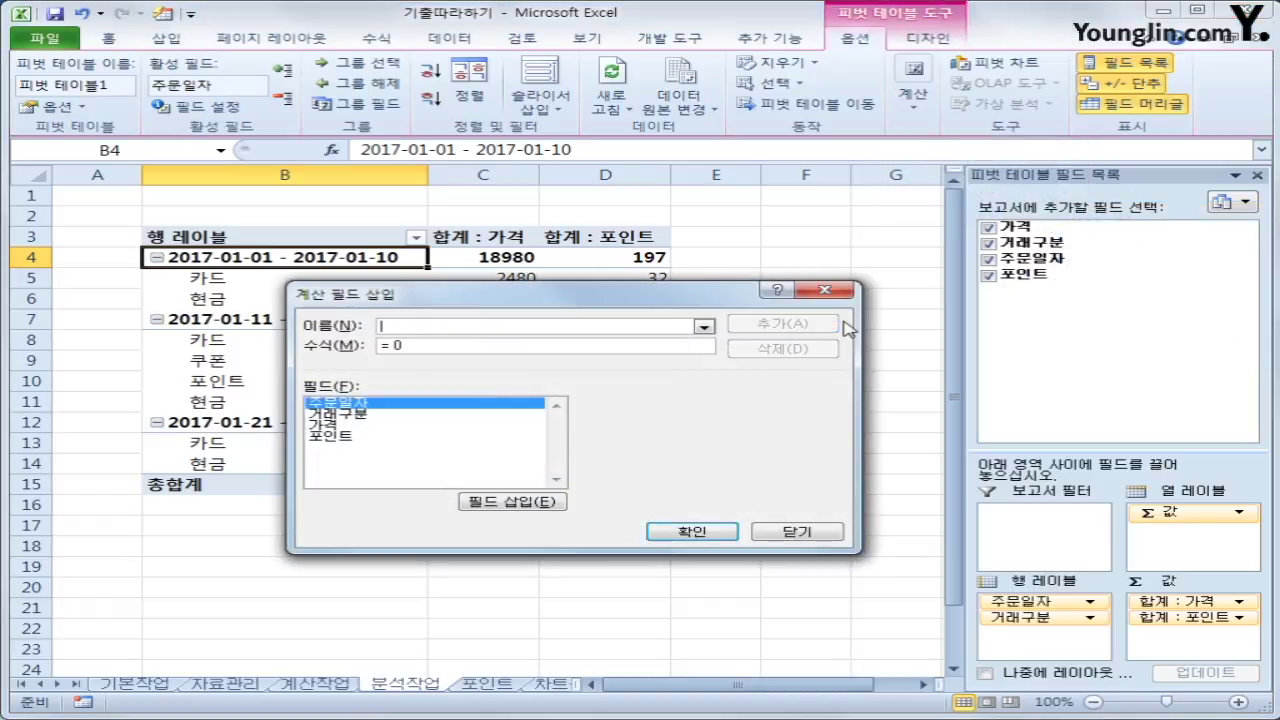
type("가격비율")
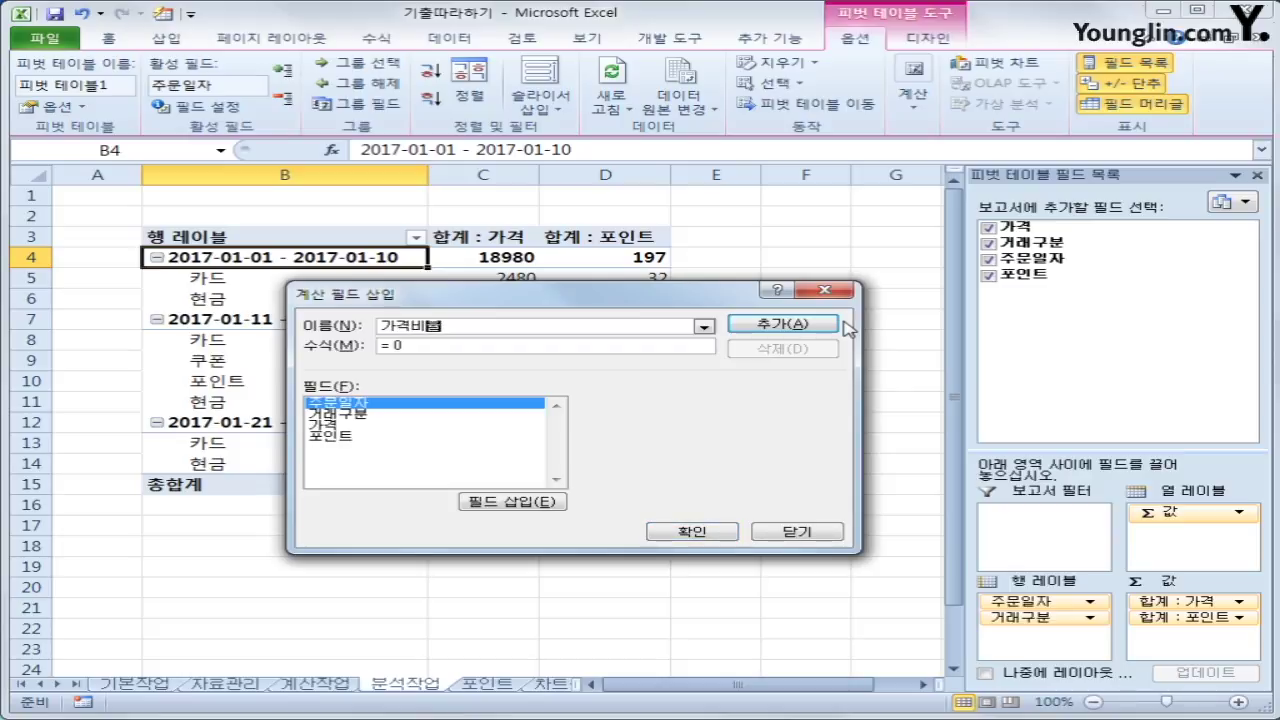
key("Tab")
double_click(367, 429)
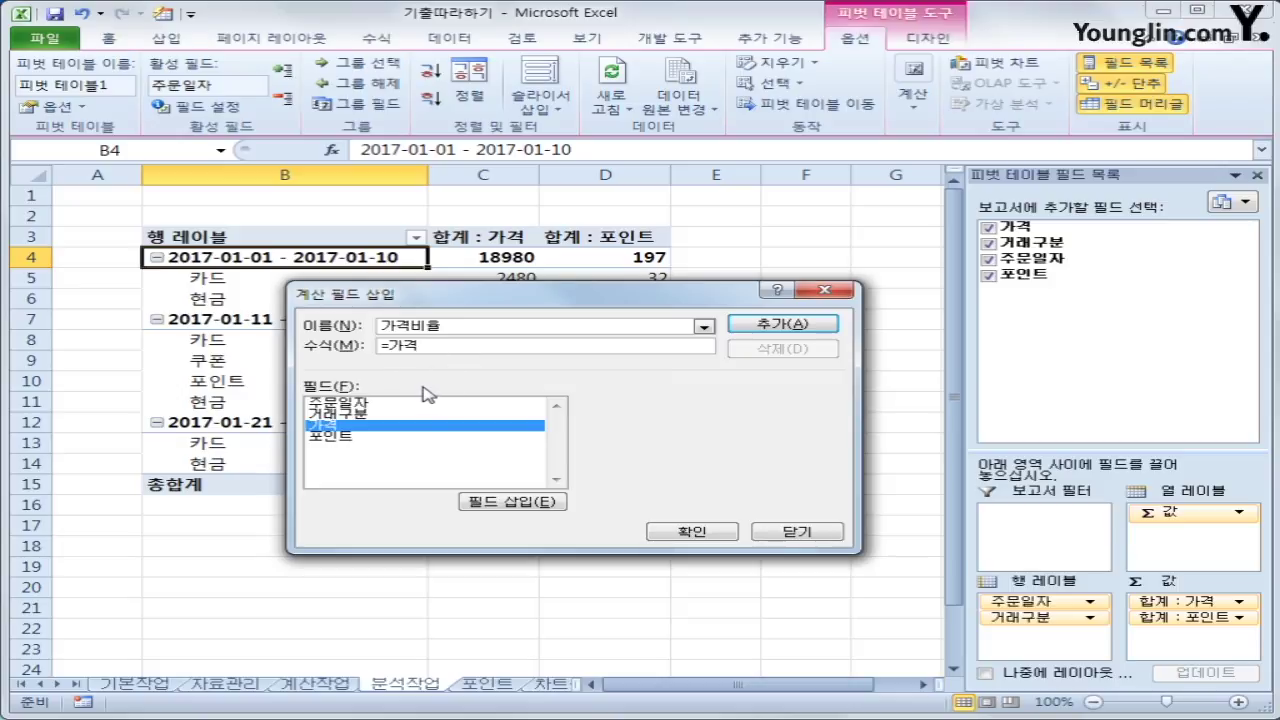
left_click(758, 335)
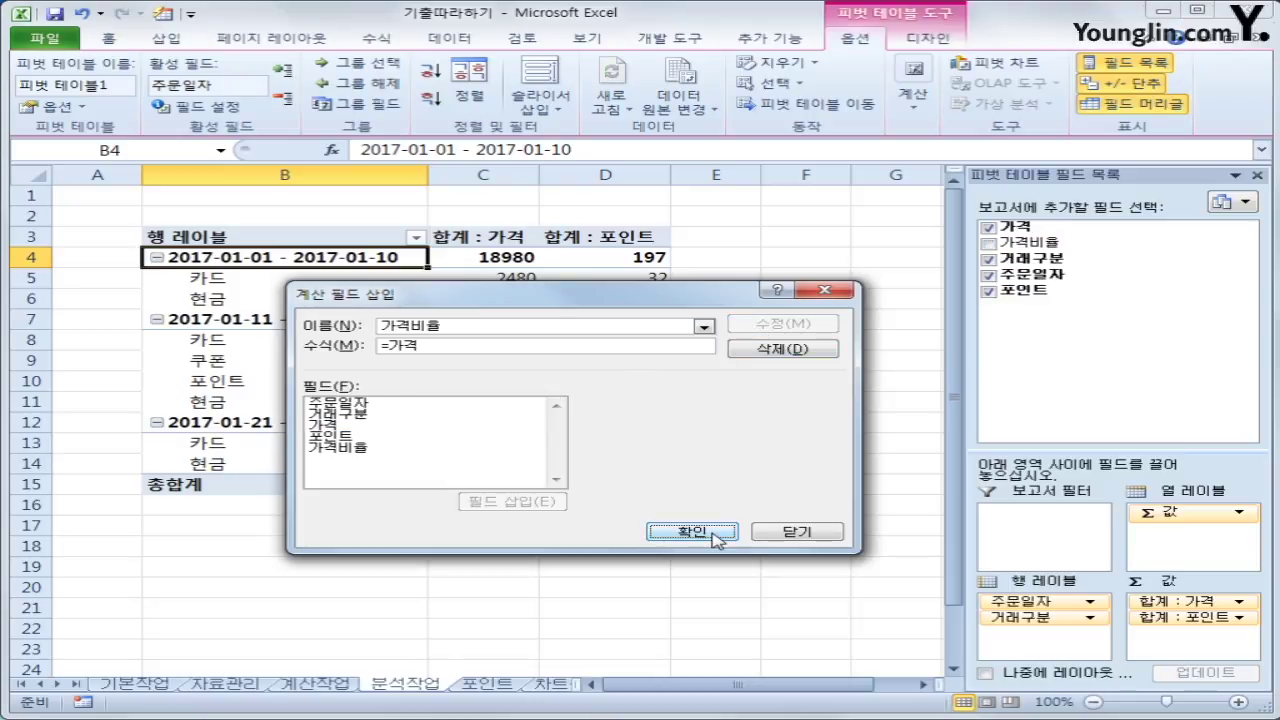
left_click(714, 537)
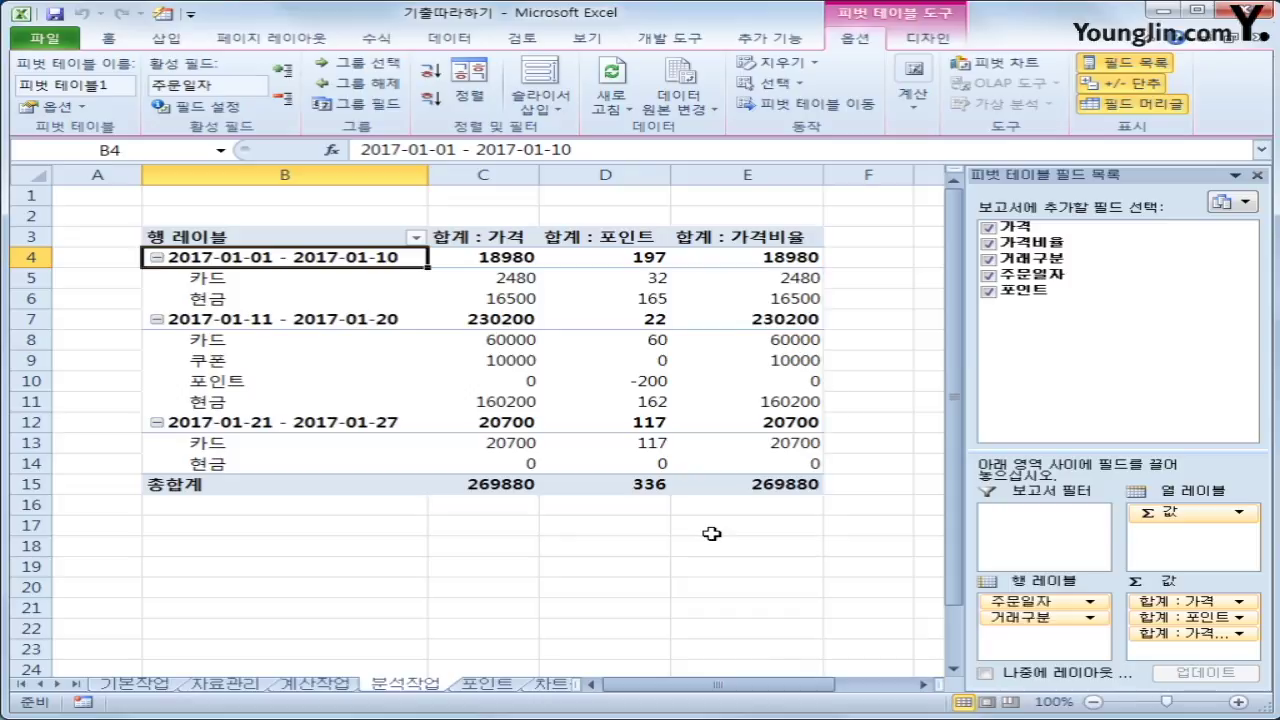
left_click(762, 240)
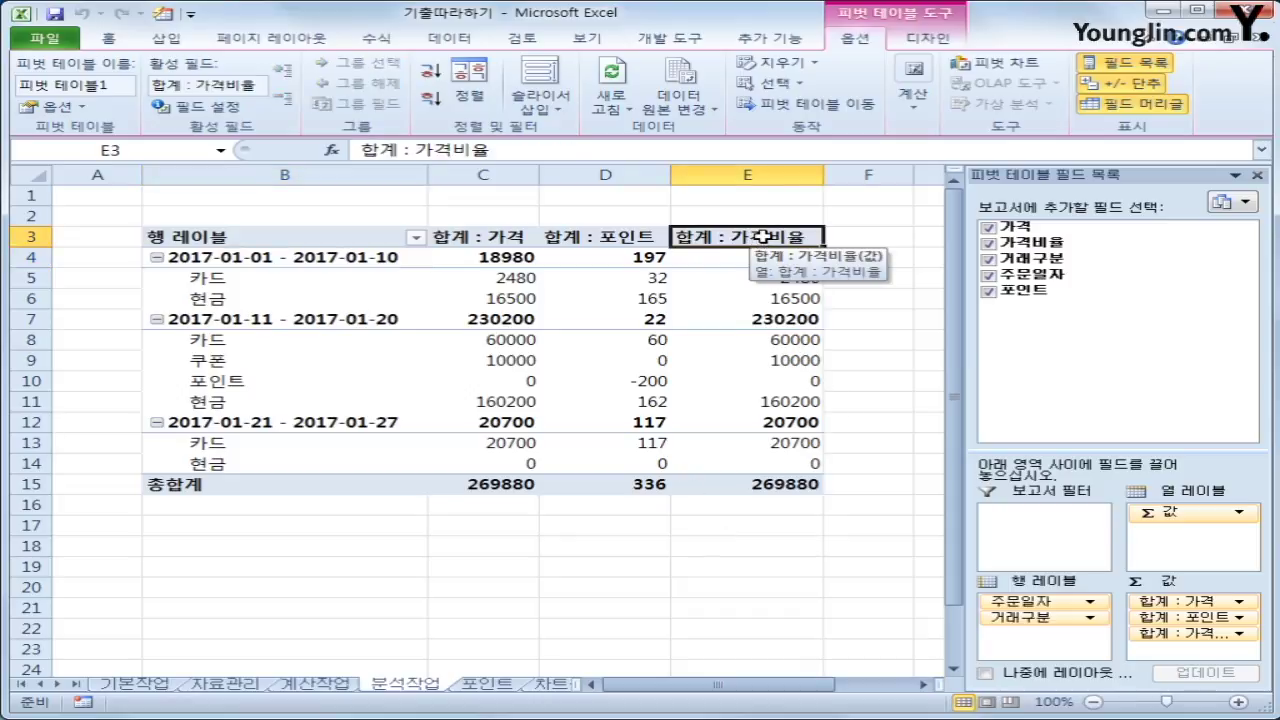
Display the 합계 : 가격비율 values as 열 합계 비율 (percentage of column total)
right_click(762, 237)
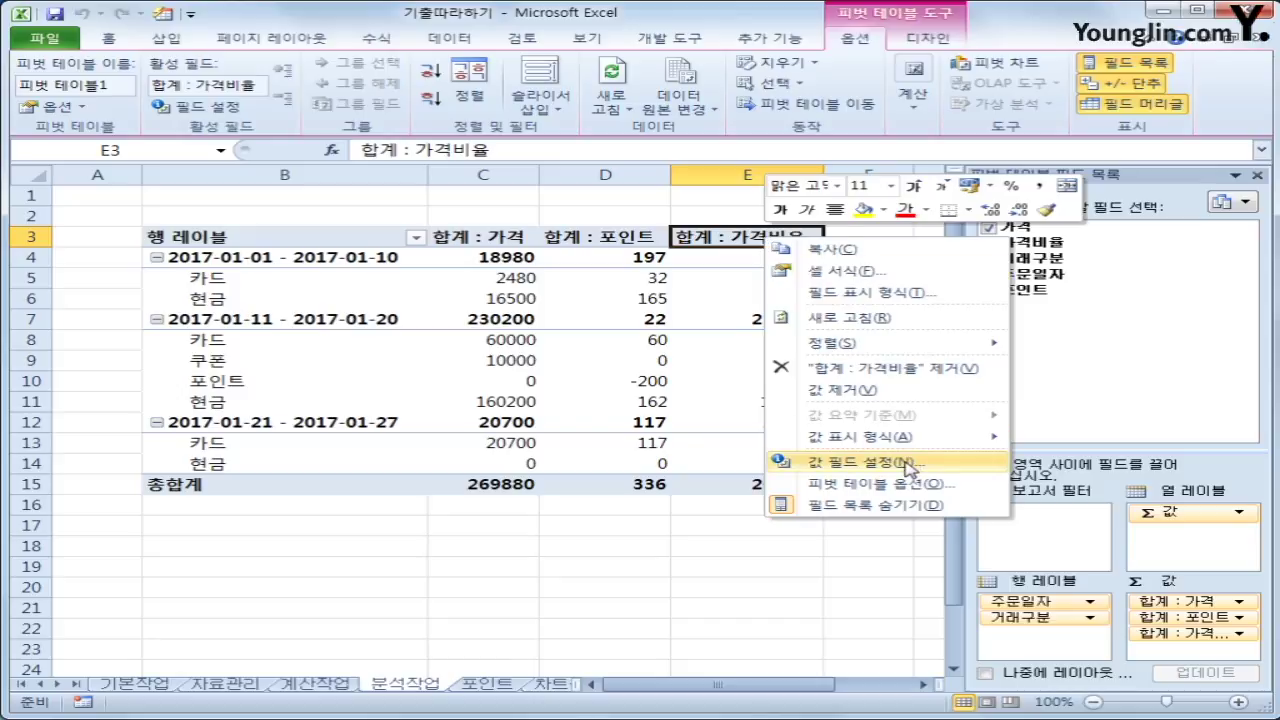
left_click(906, 465)
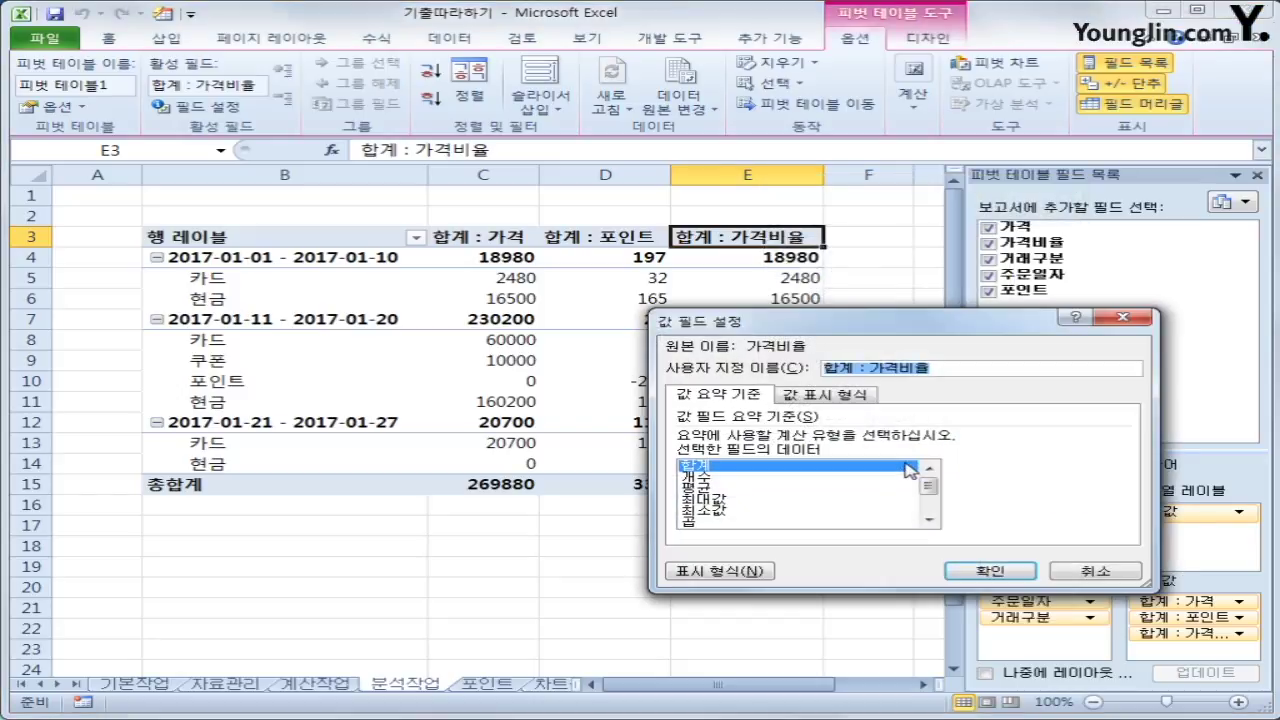
left_click(857, 403)
left_click(836, 445)
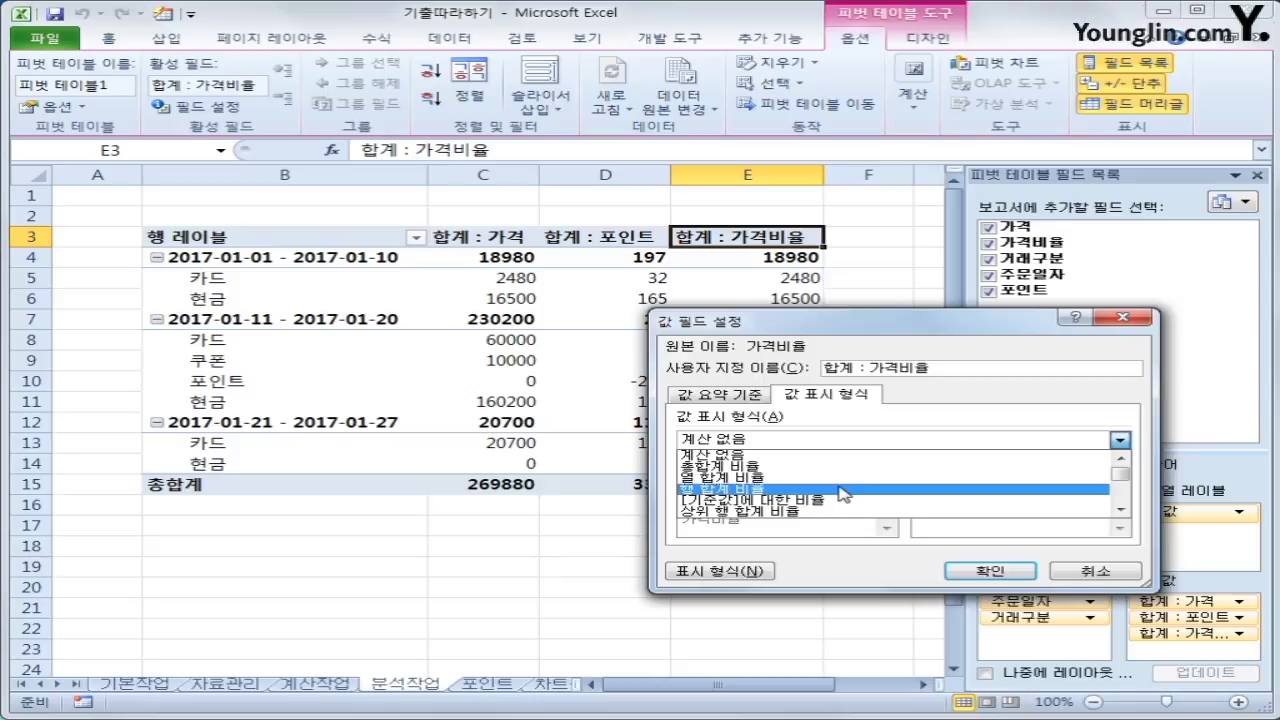
left_click(846, 488)
left_click(975, 569)
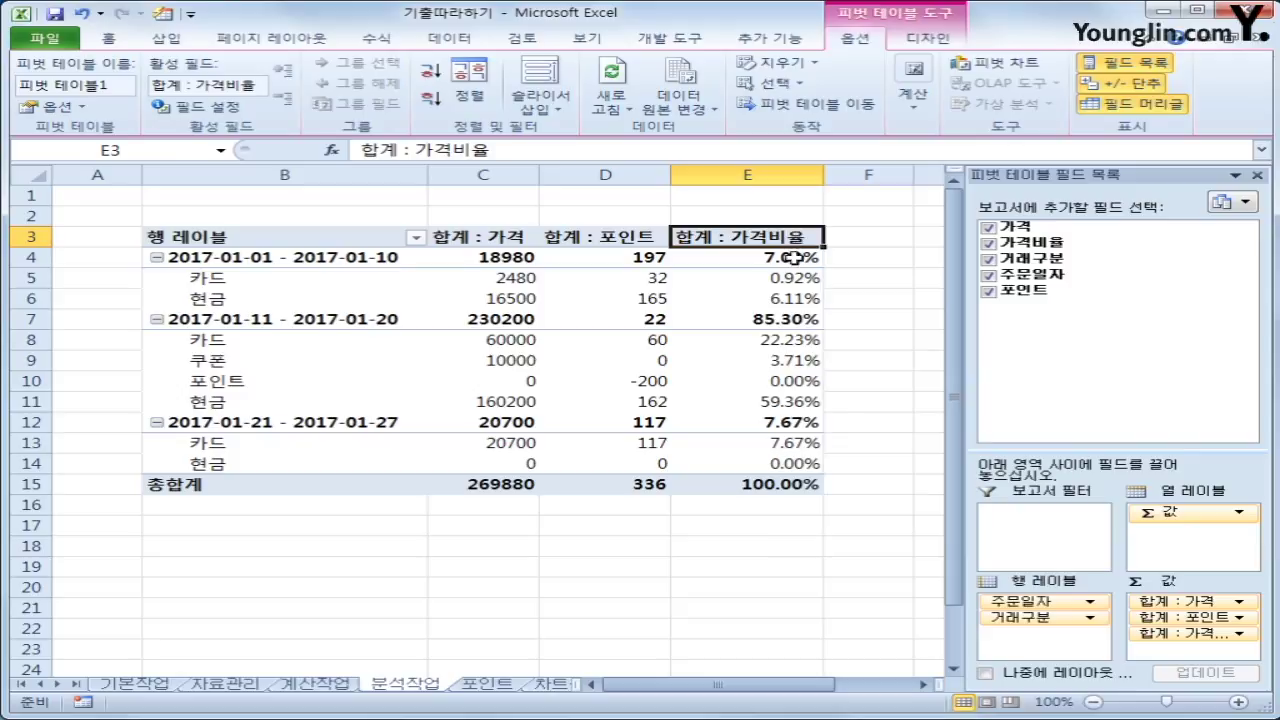
mouse_move(762, 444)
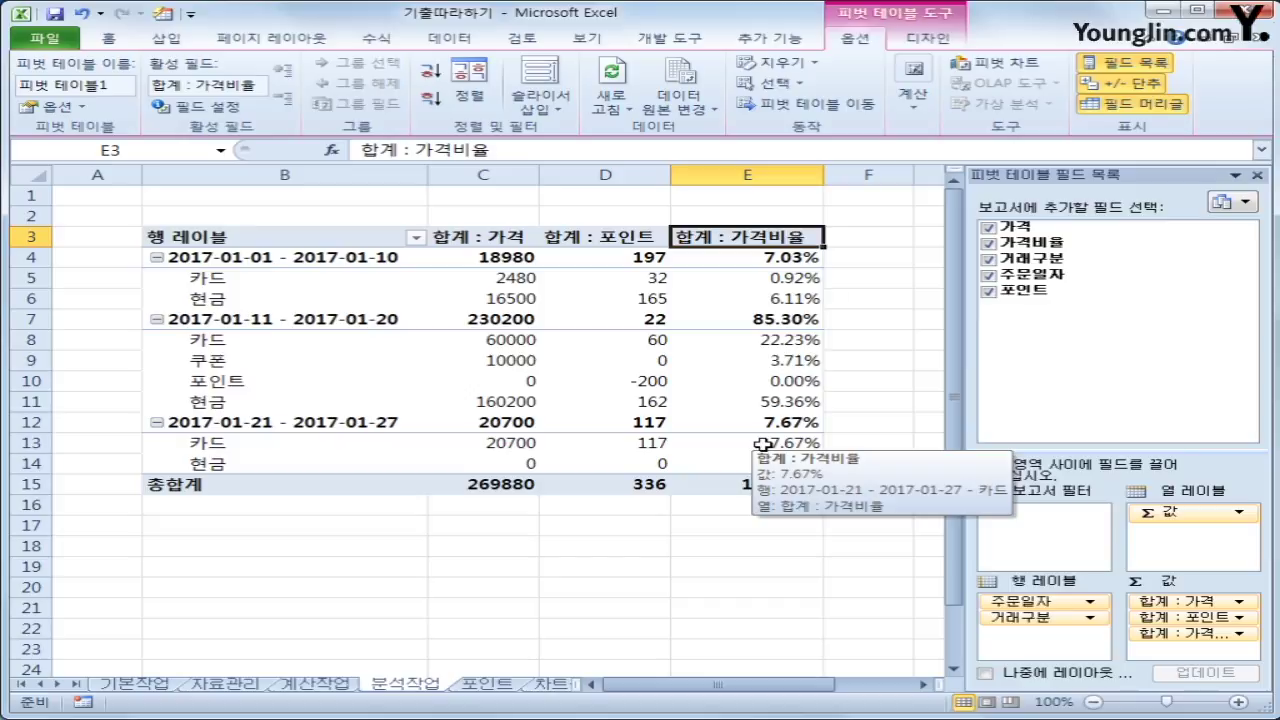
left_click(888, 566)
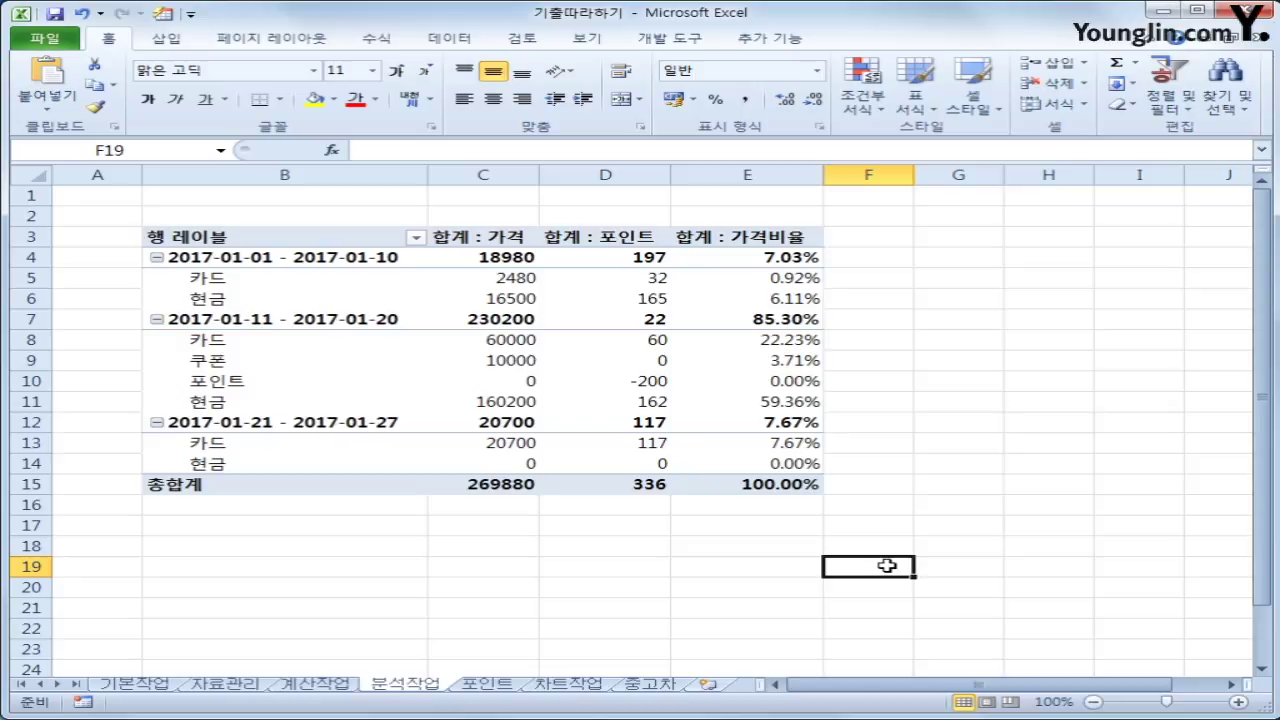
On the 포인트 sheet, begin recording a macro named 포인트 in this workbook
mouse_move(678, 477)
left_click(515, 684)
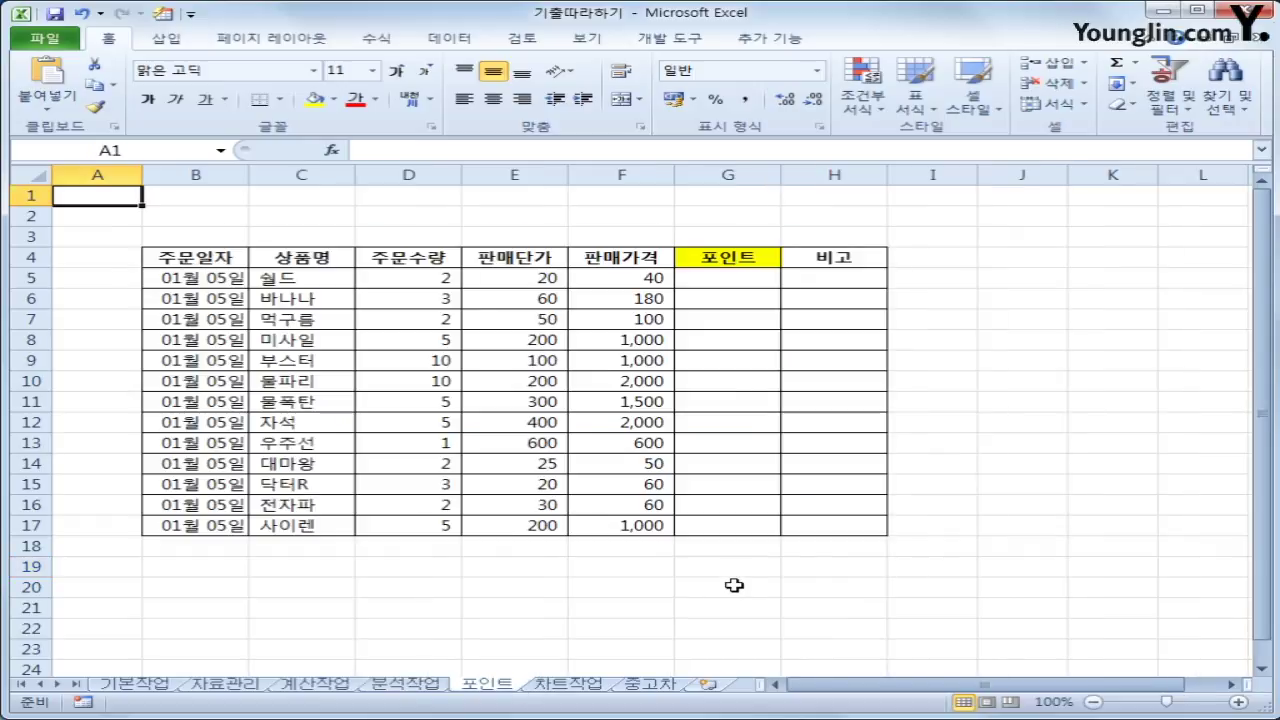
left_click(1071, 471)
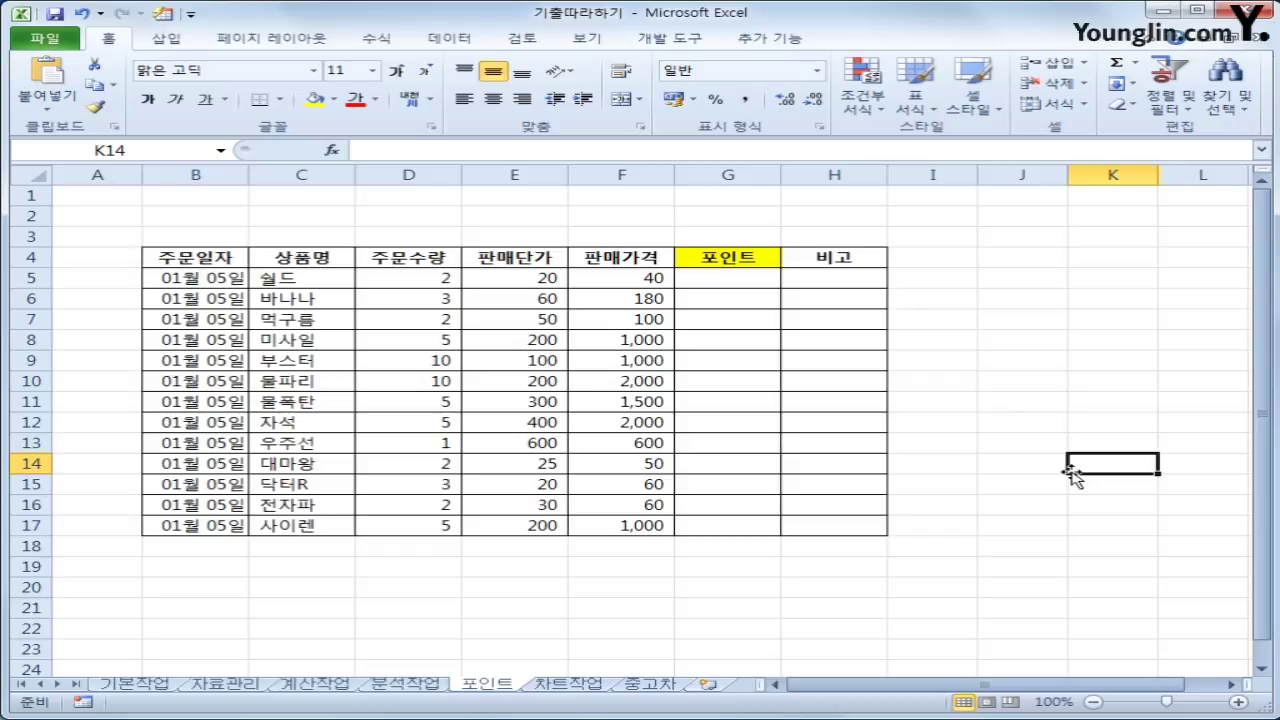
left_click(692, 42)
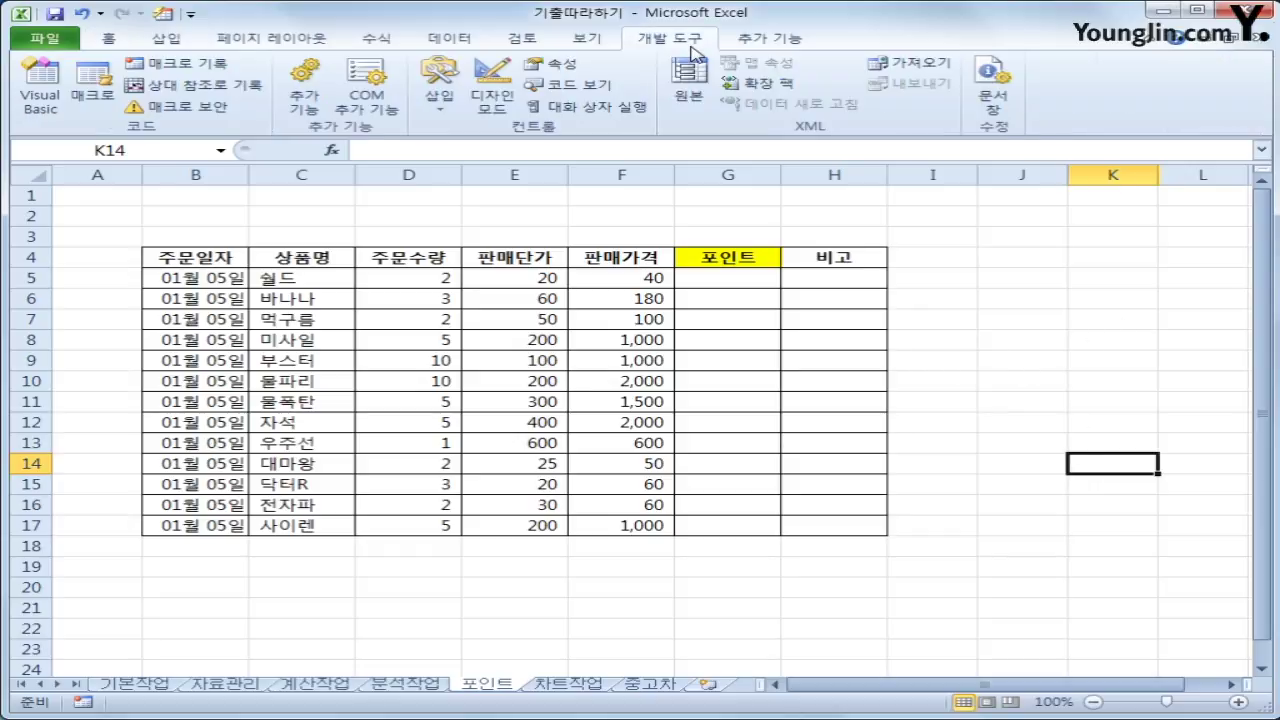
left_click(198, 68)
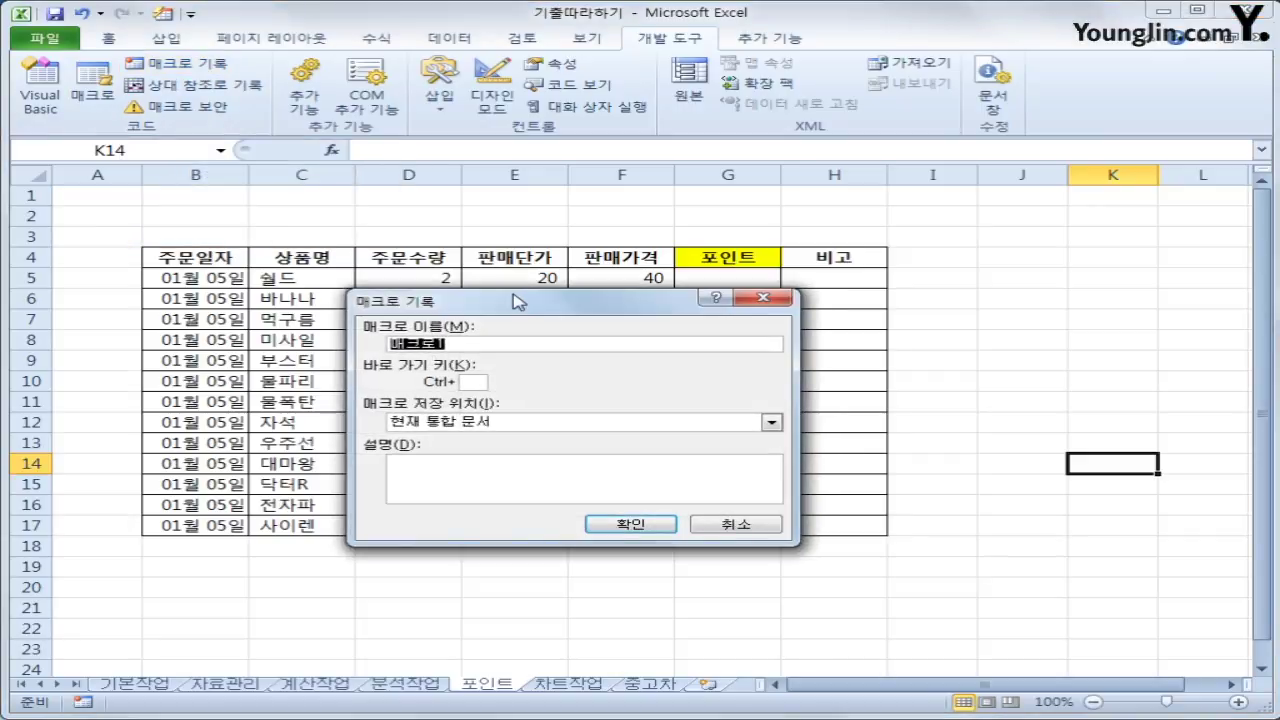
type("포인트")
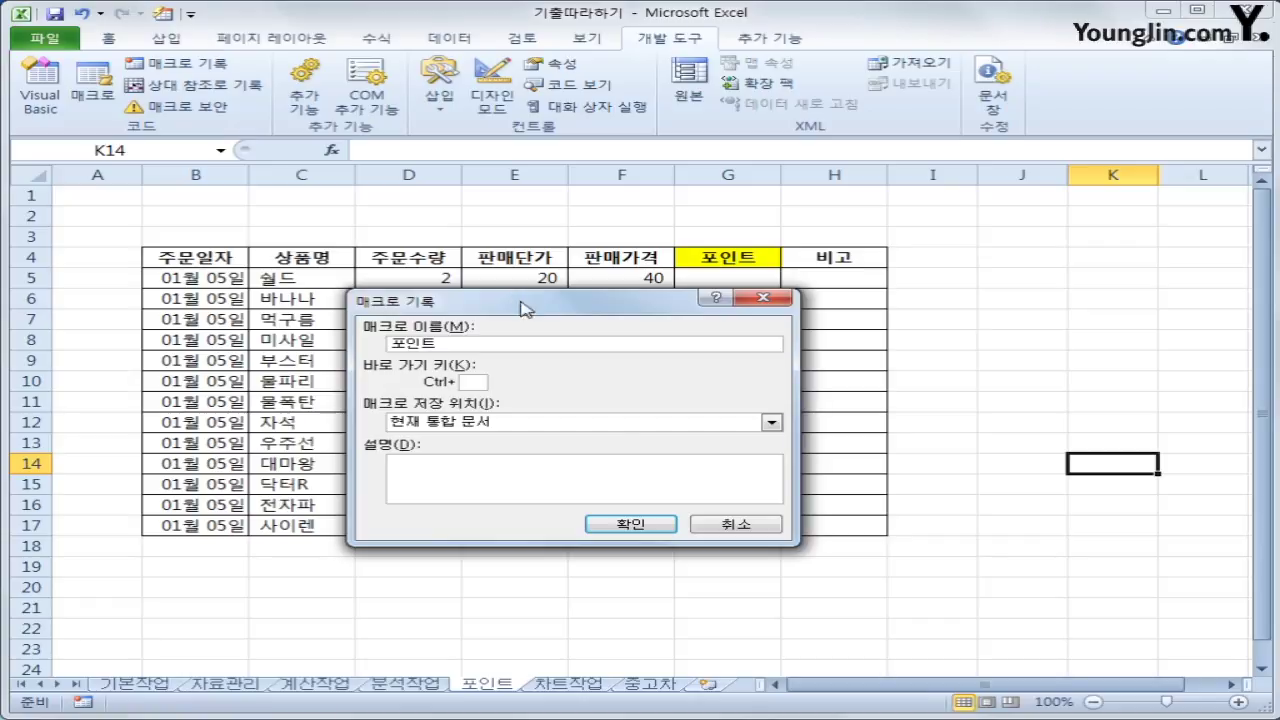
left_click(628, 523)
left_click(717, 277)
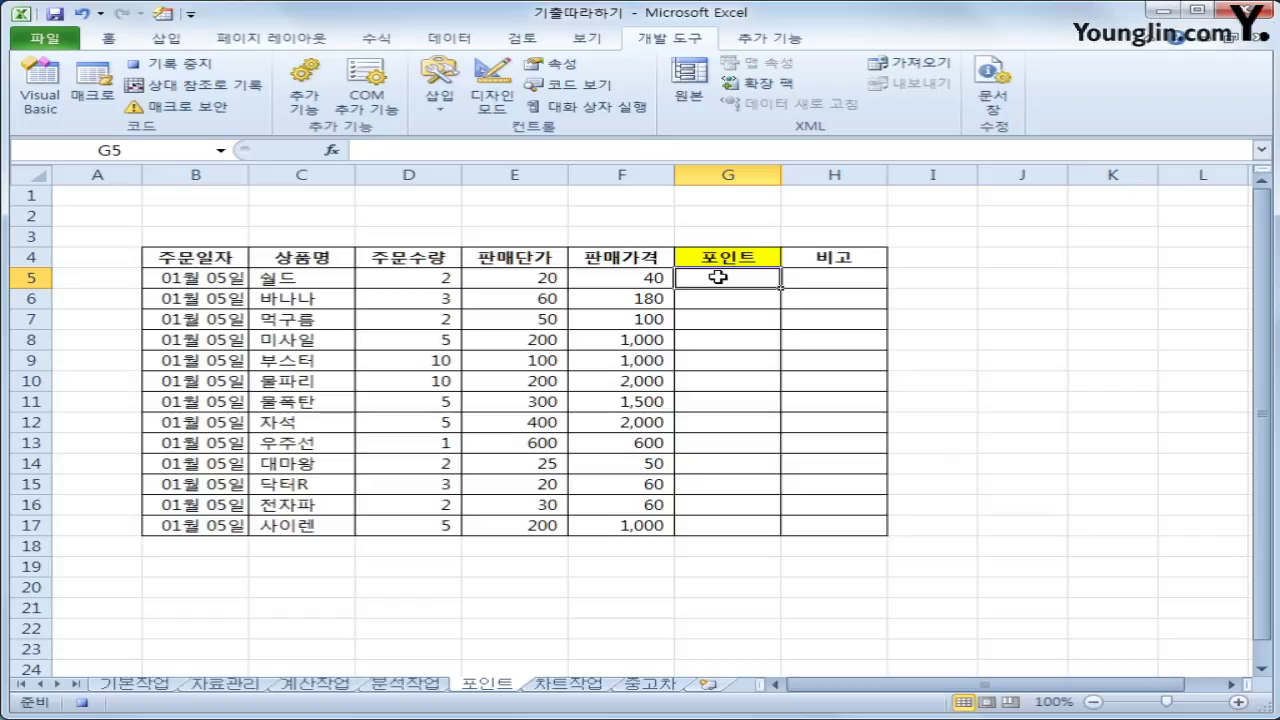
Enter the formula =INT(F5*0.25) in cell G5
type("=ㅑ")
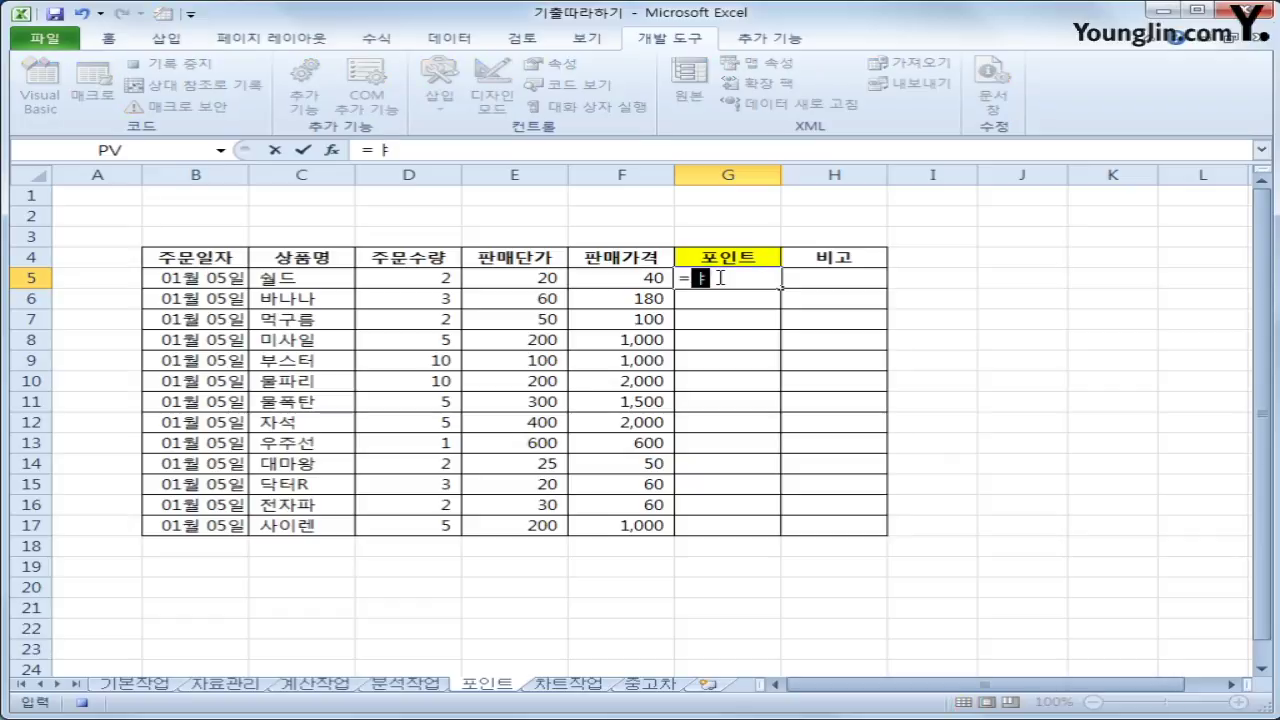
key("BackSpace")
type("int")
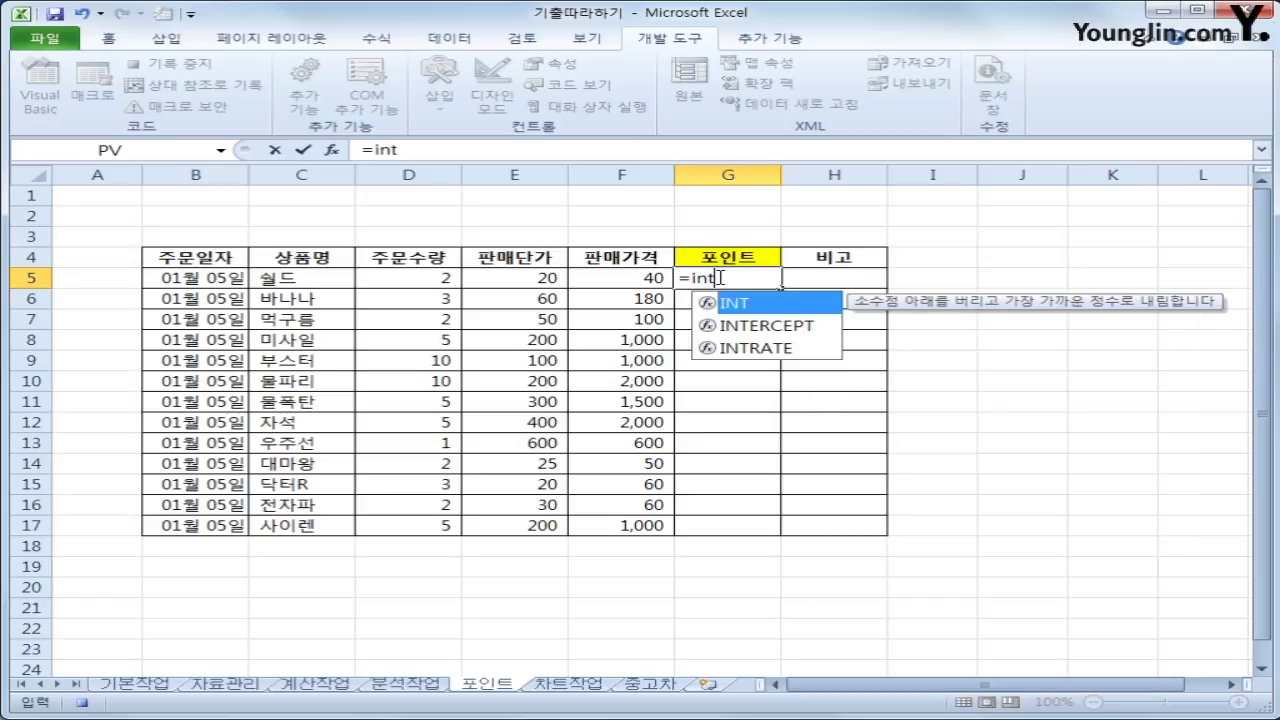
key("Tab")
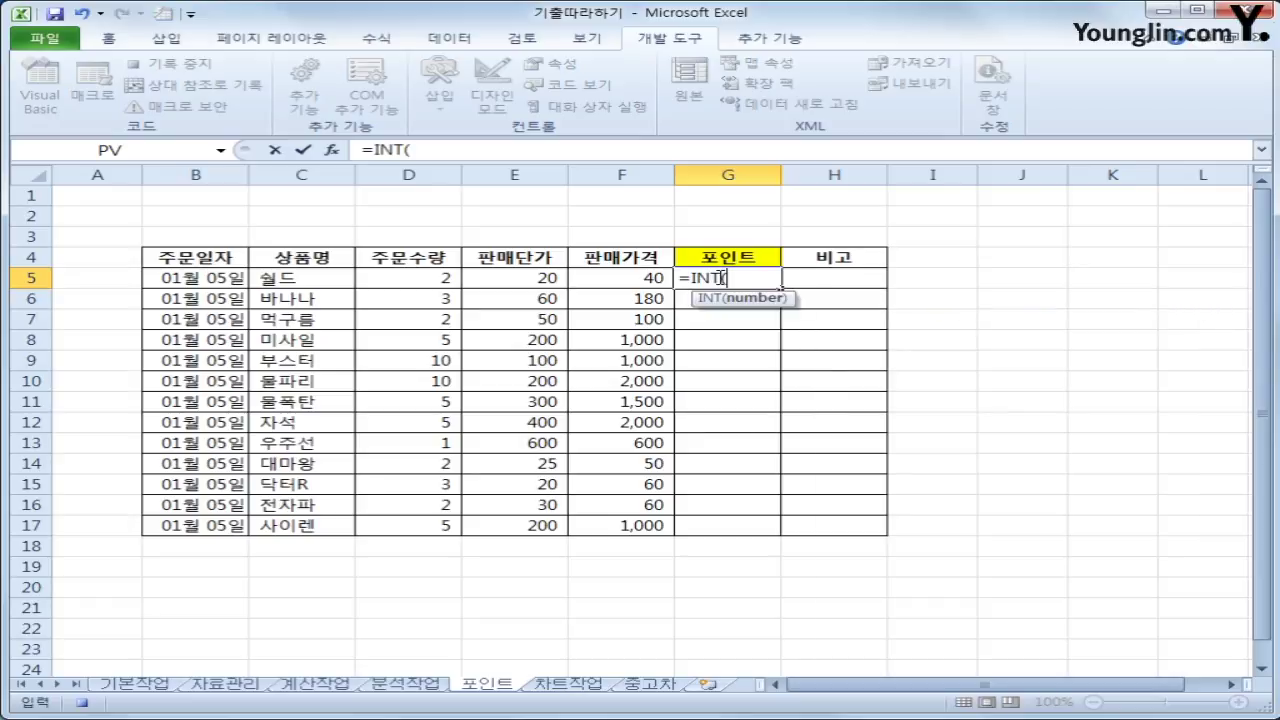
type("F5")
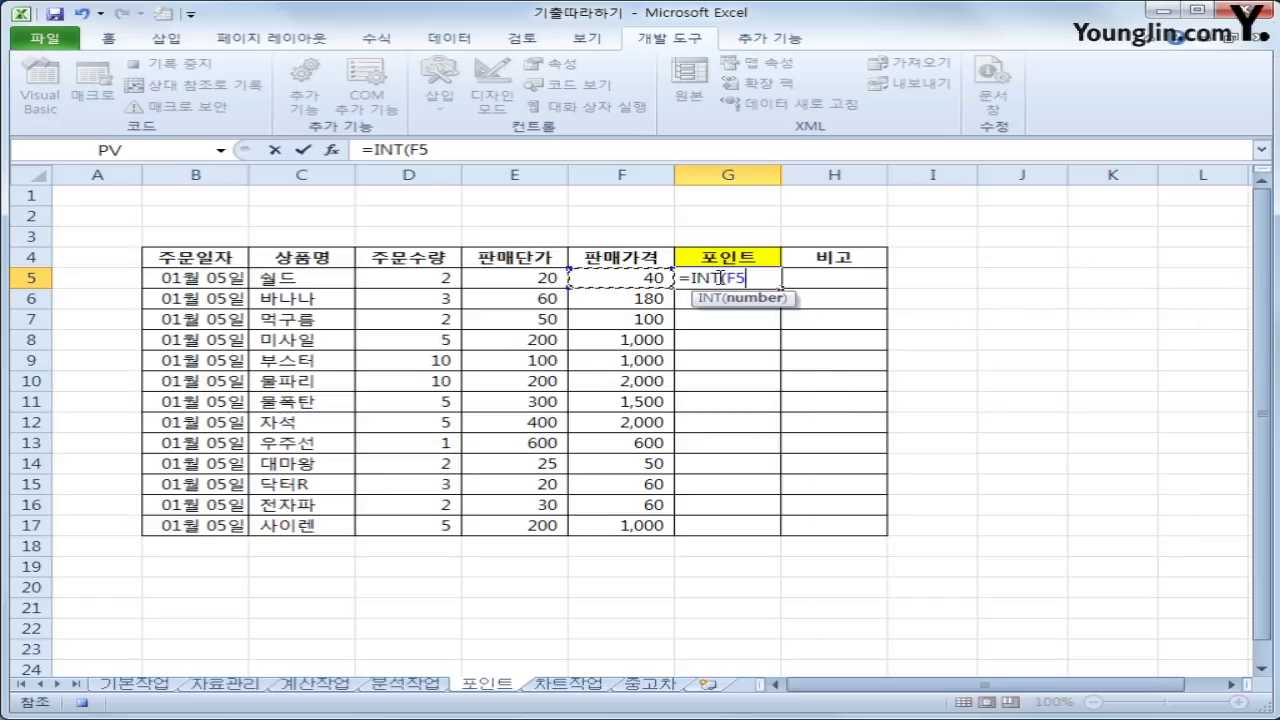
type("*0.25")
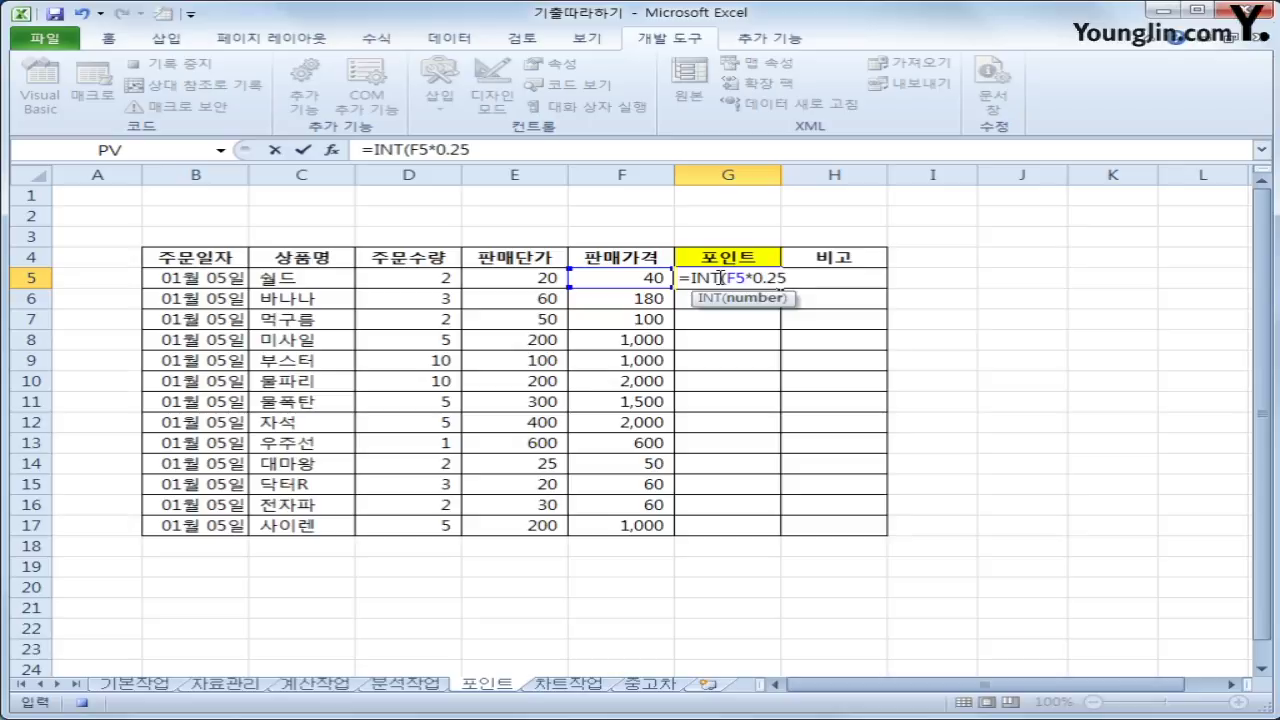
type(")")
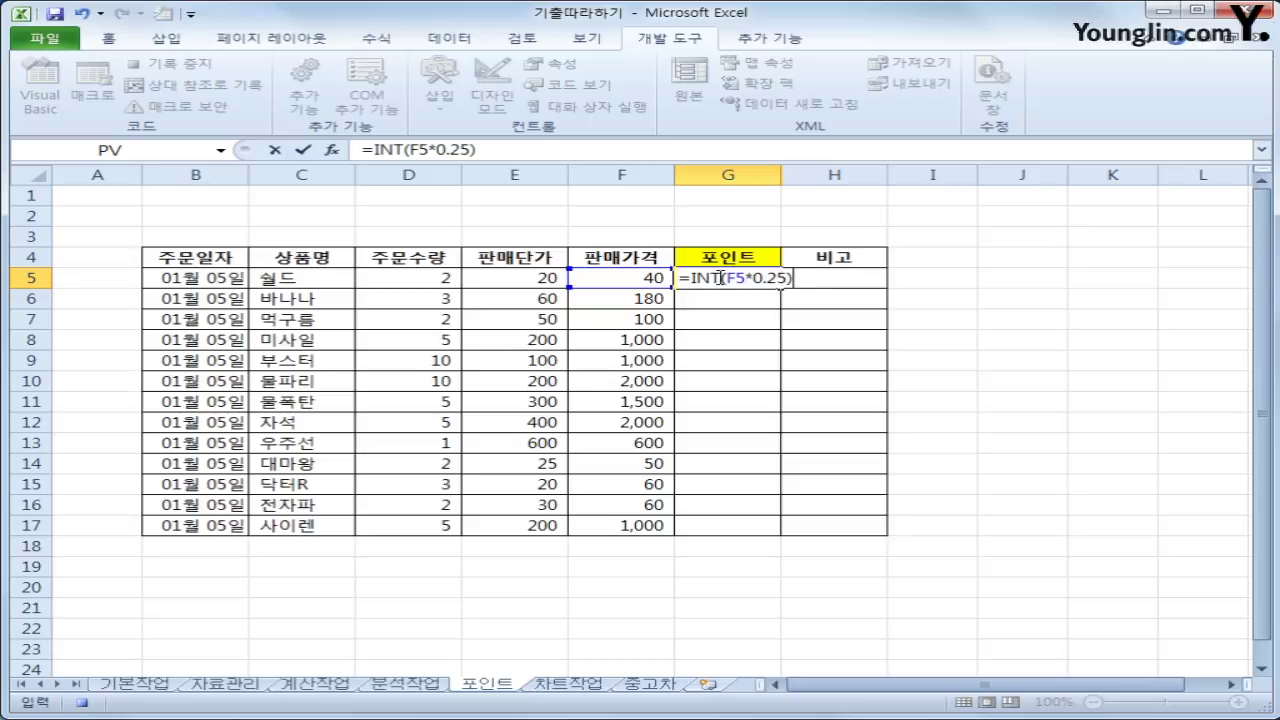
key("Return")
Fill the G5 formula down to G17 and stop the macro recording
left_click(718, 277)
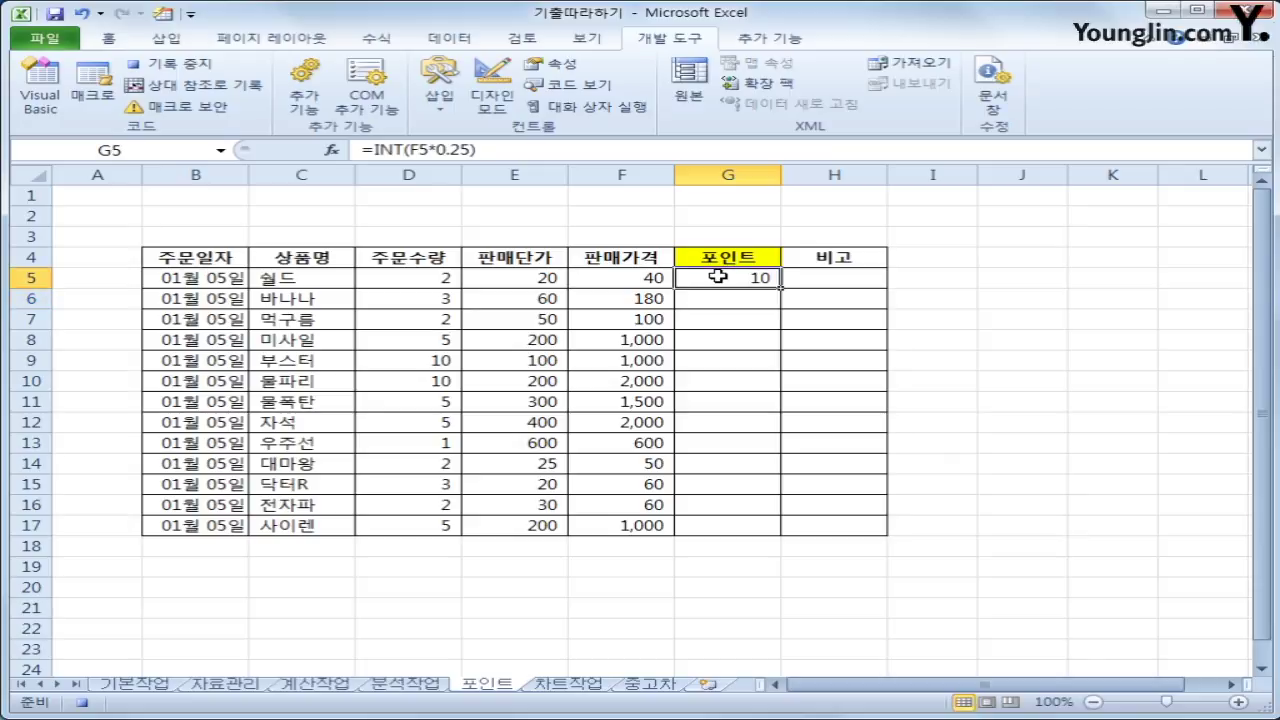
left_click_drag(781, 290, 795, 540)
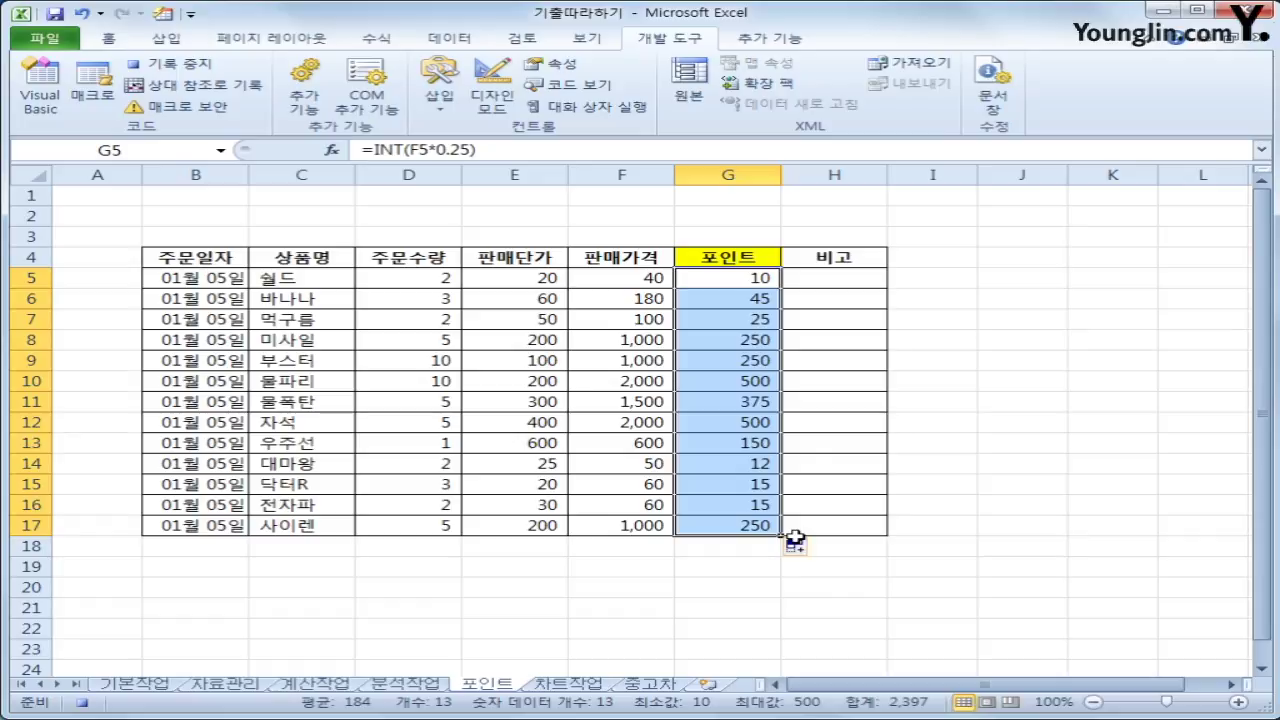
left_click(193, 68)
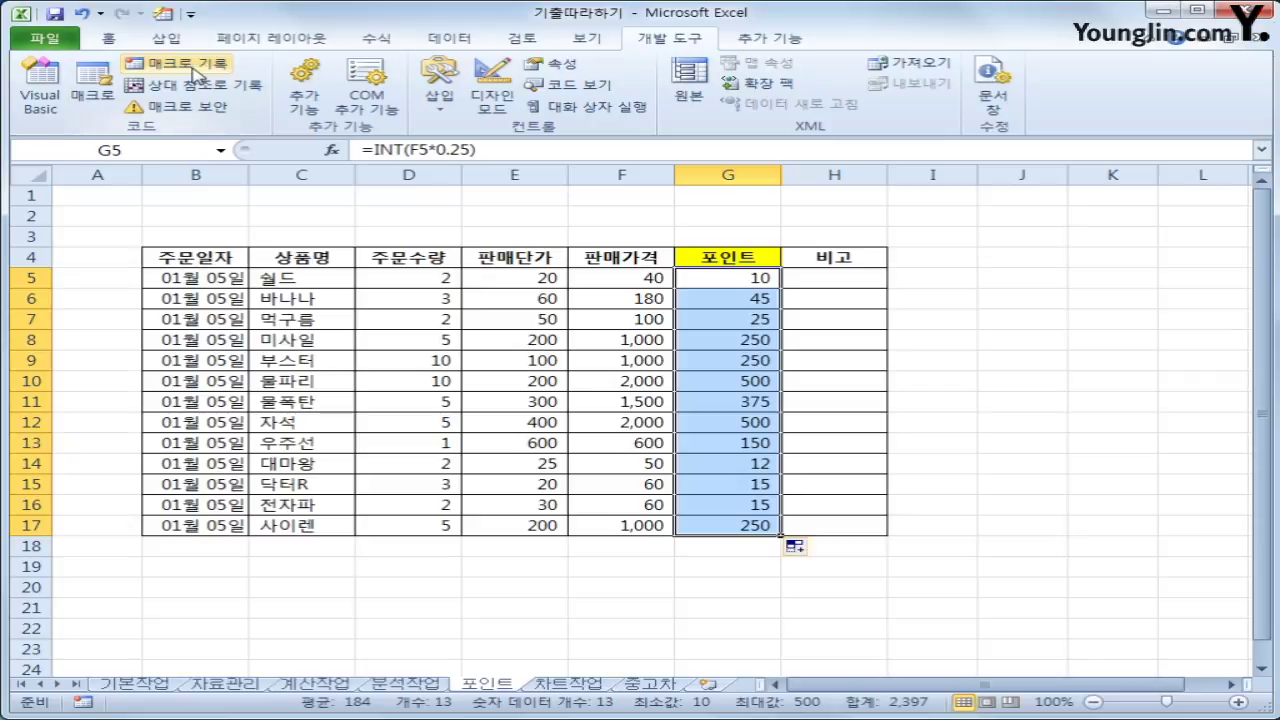
Insert a Rectangle shape sized over cells J4:K5, about 1.16 cm by 3.81 cm
left_click(1083, 525)
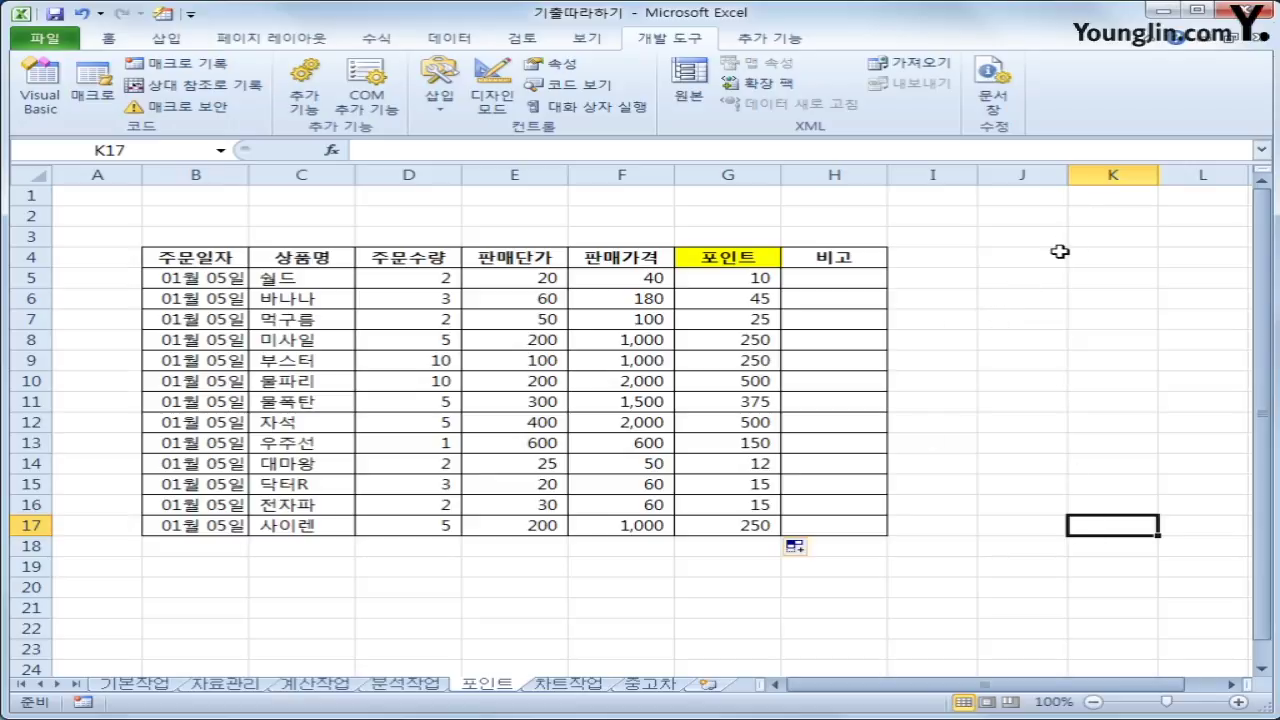
left_click(166, 38)
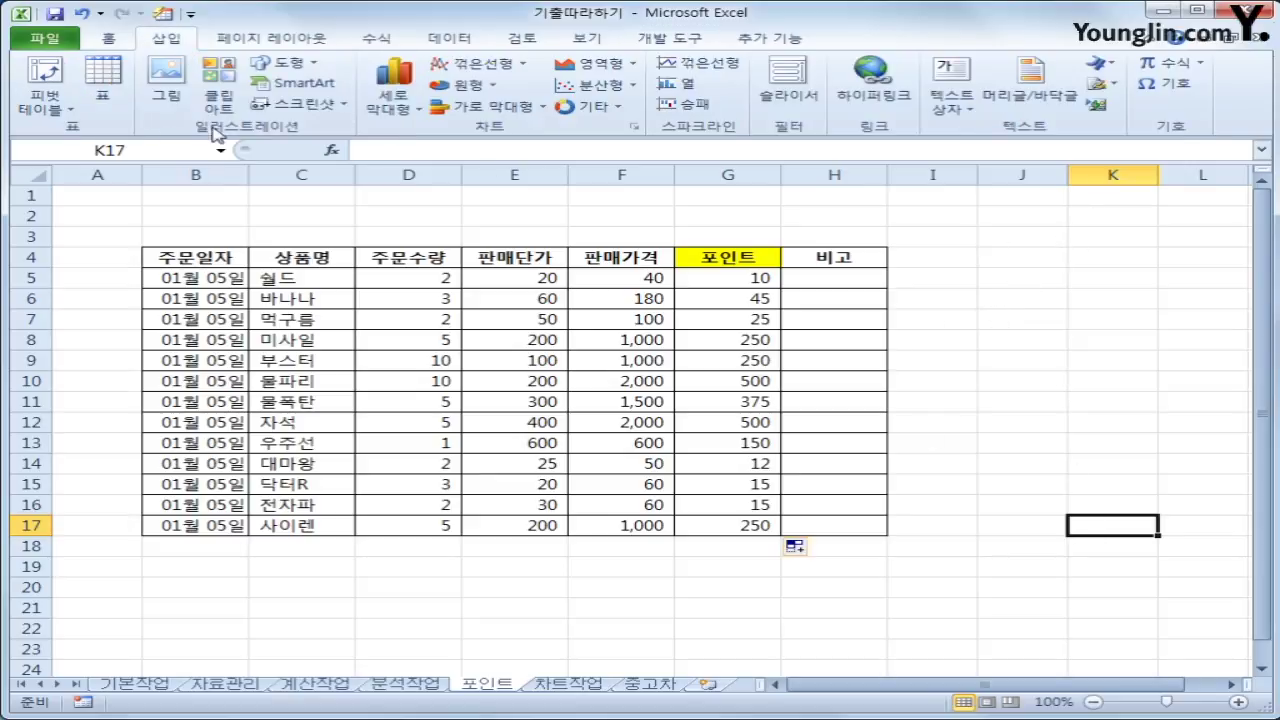
left_click(283, 62)
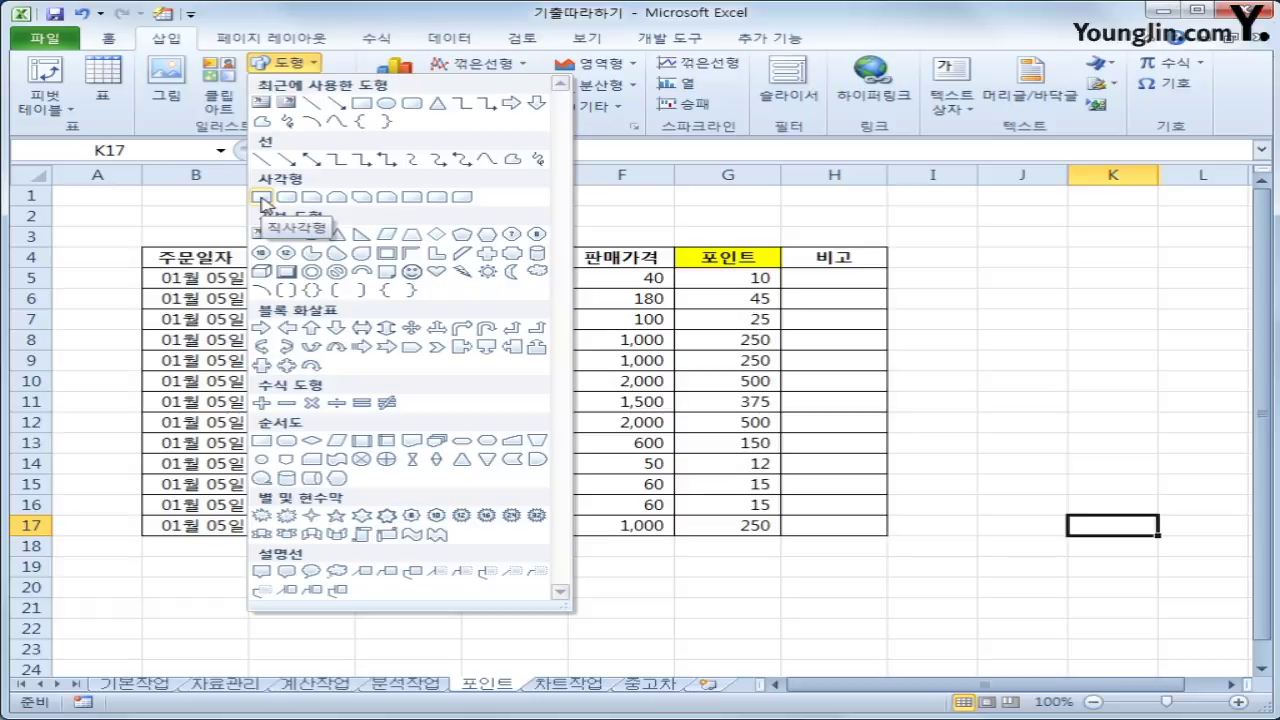
left_click(262, 198)
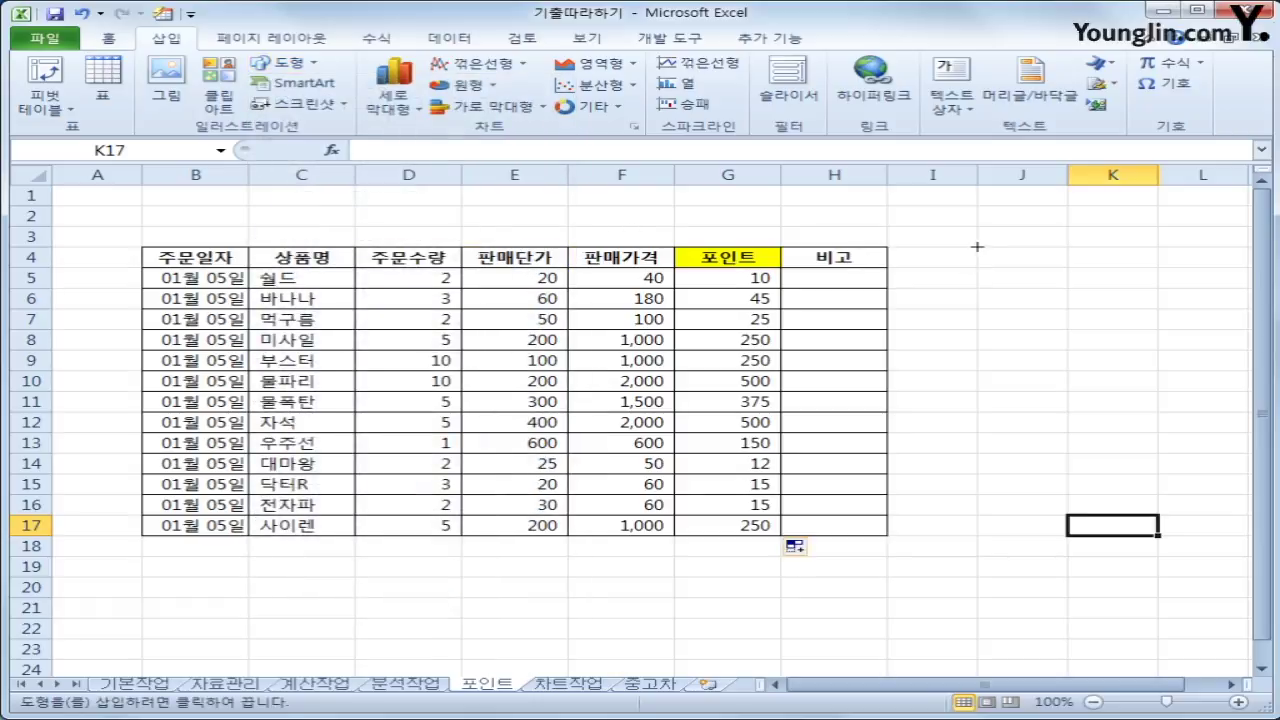
left_click_drag(977, 246, 1121, 291)
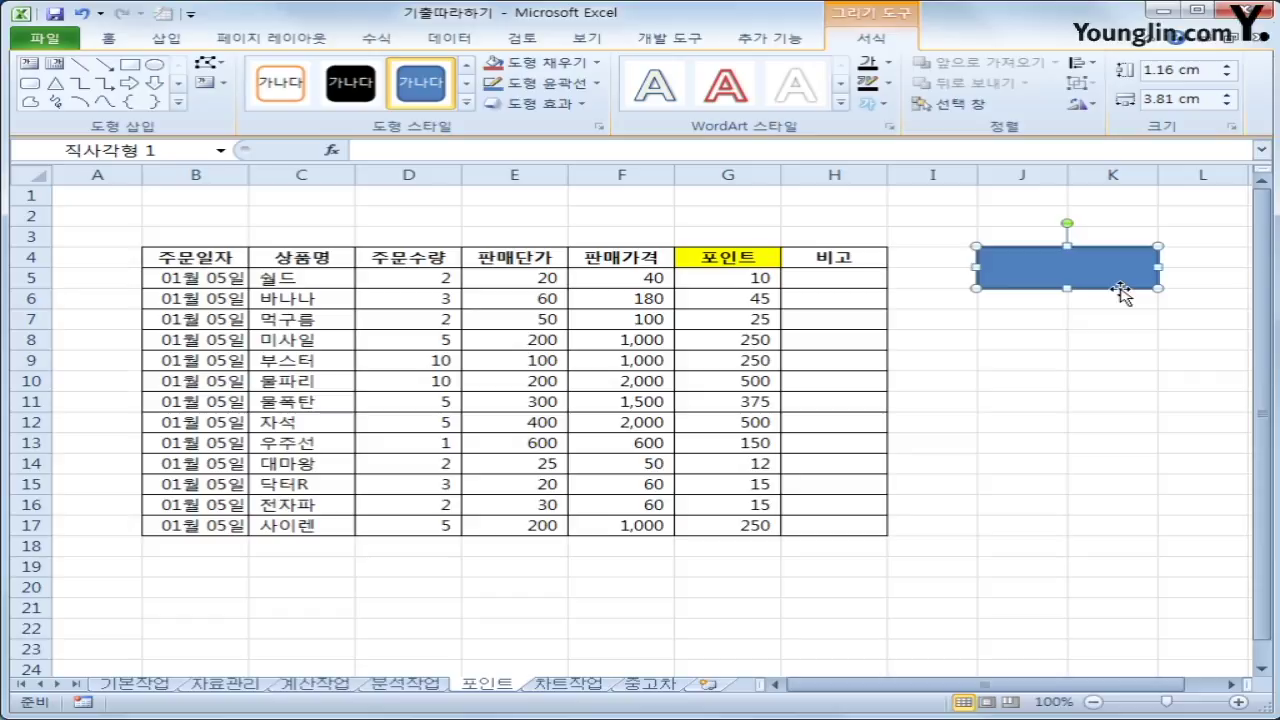
Label the rectangle 포인트 and assign the 포인트 macro to it
type("v")
key("BackSpace")
type("포인트")
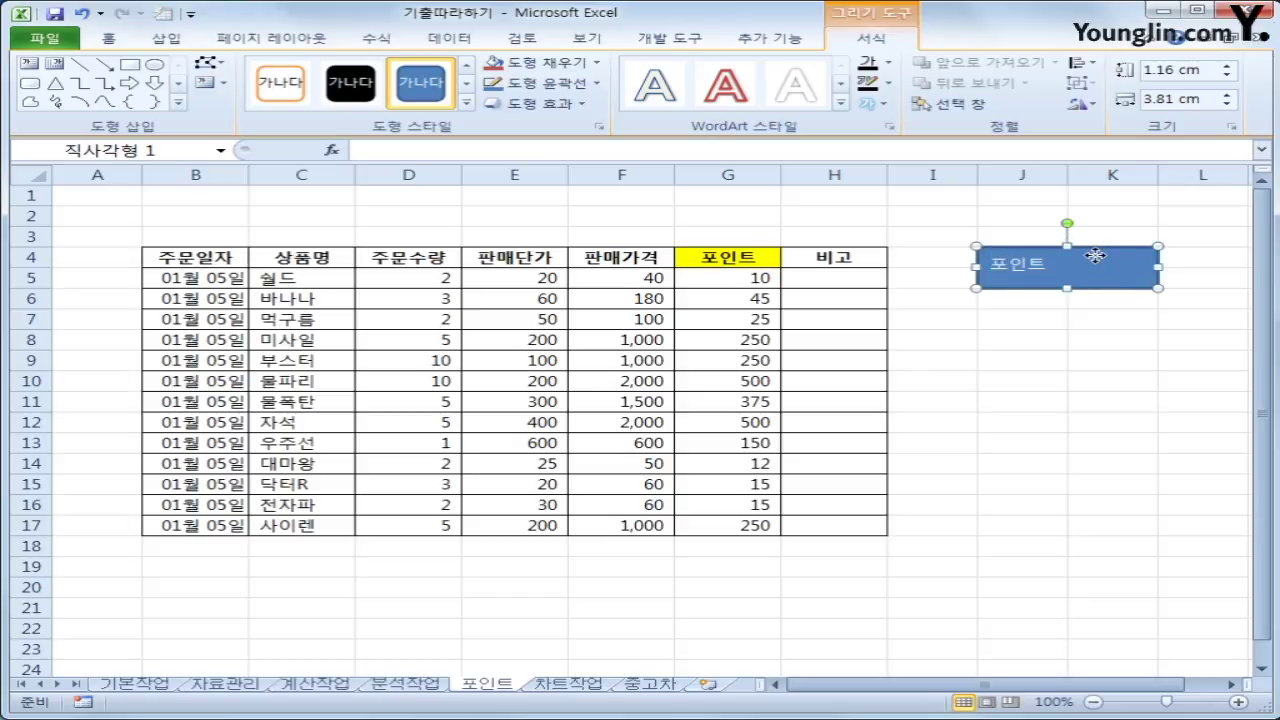
right_click(1098, 263)
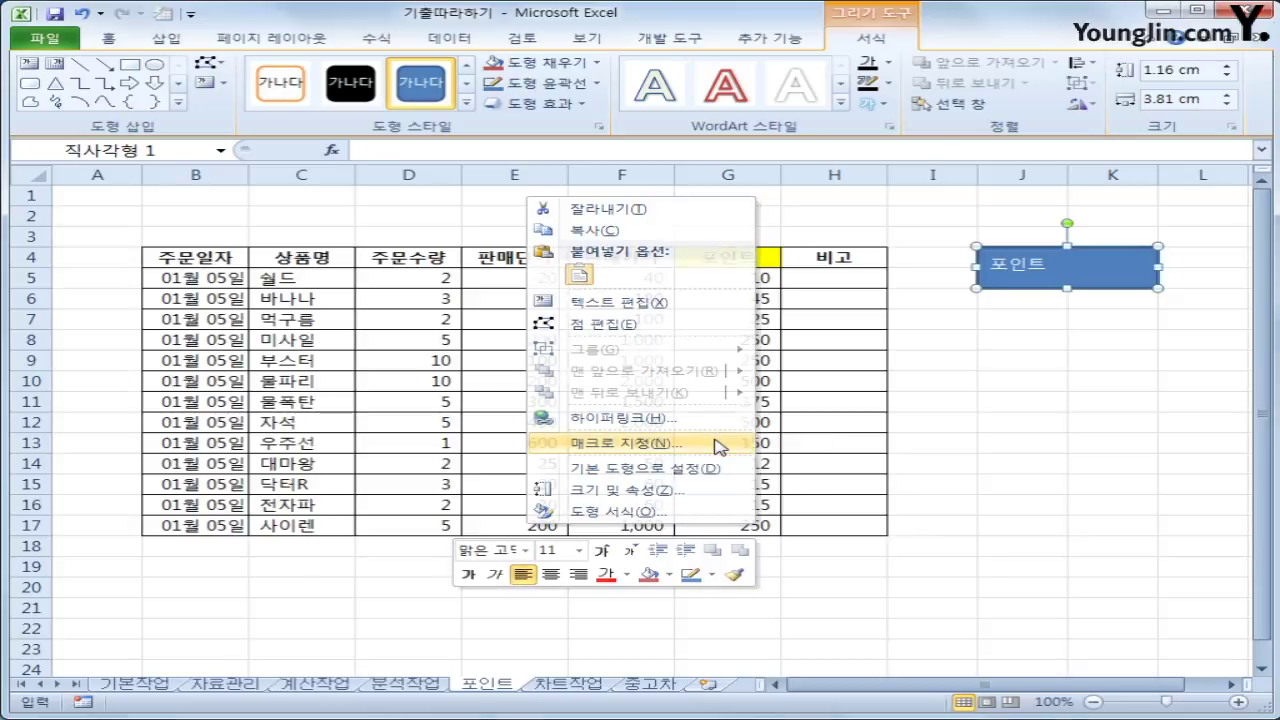
left_click(714, 443)
left_click(490, 342)
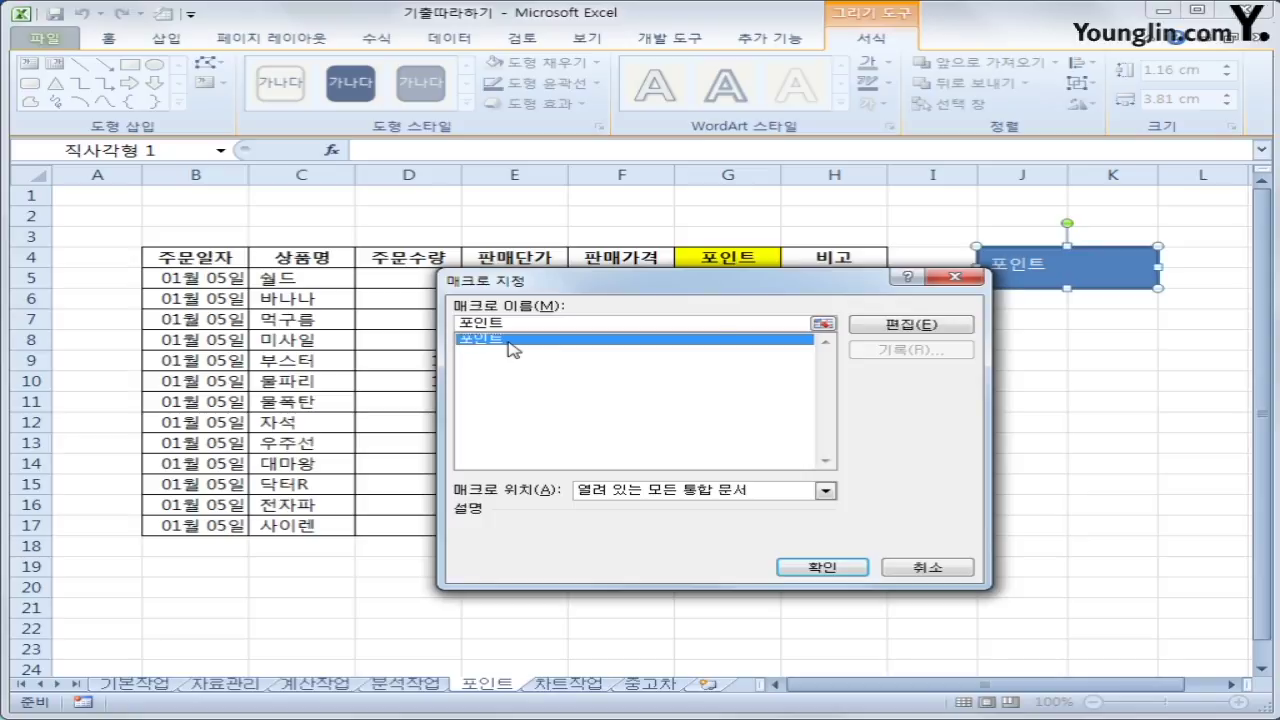
left_click(795, 568)
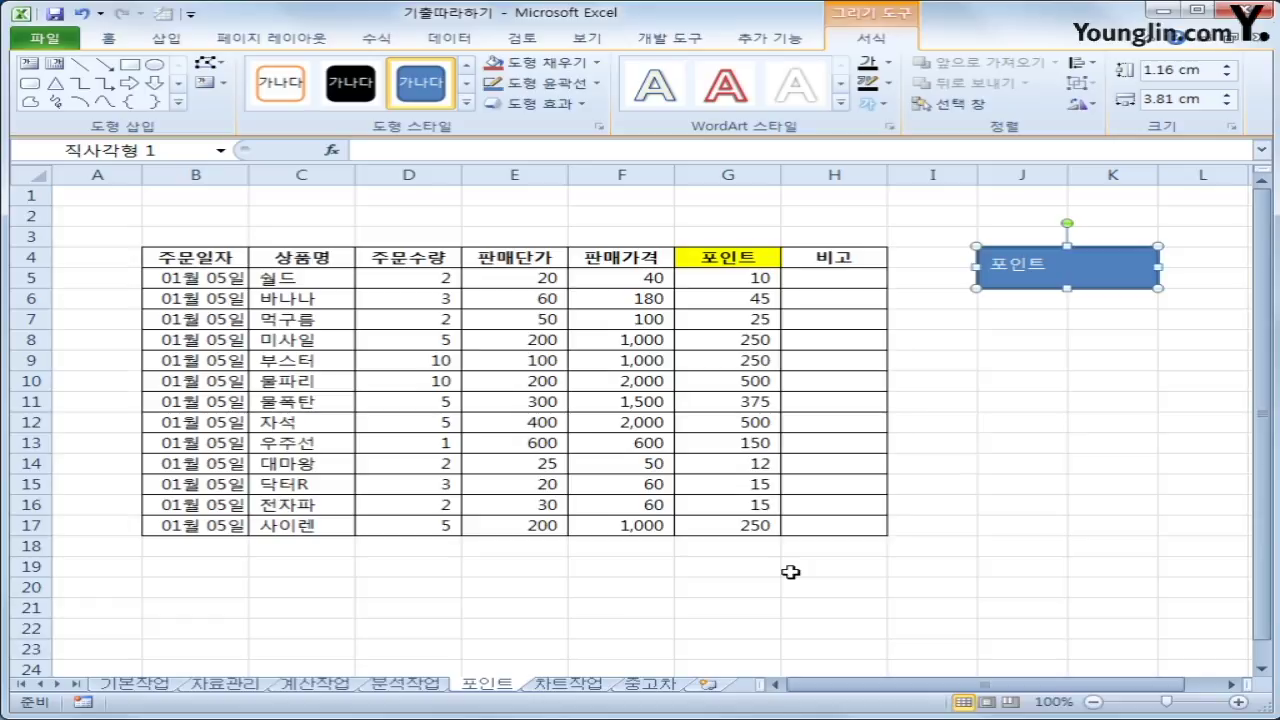
Center the 포인트 label both vertically and horizontally within the rectangle
left_click(106, 38)
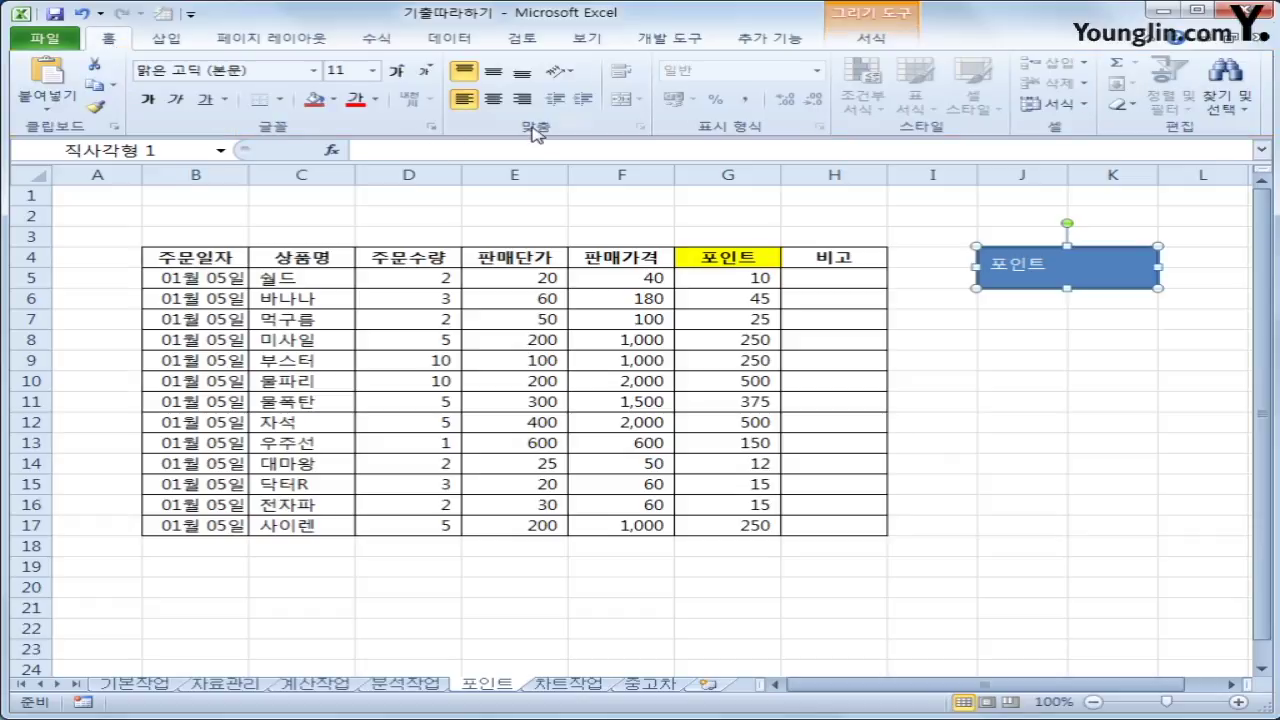
left_click(493, 74)
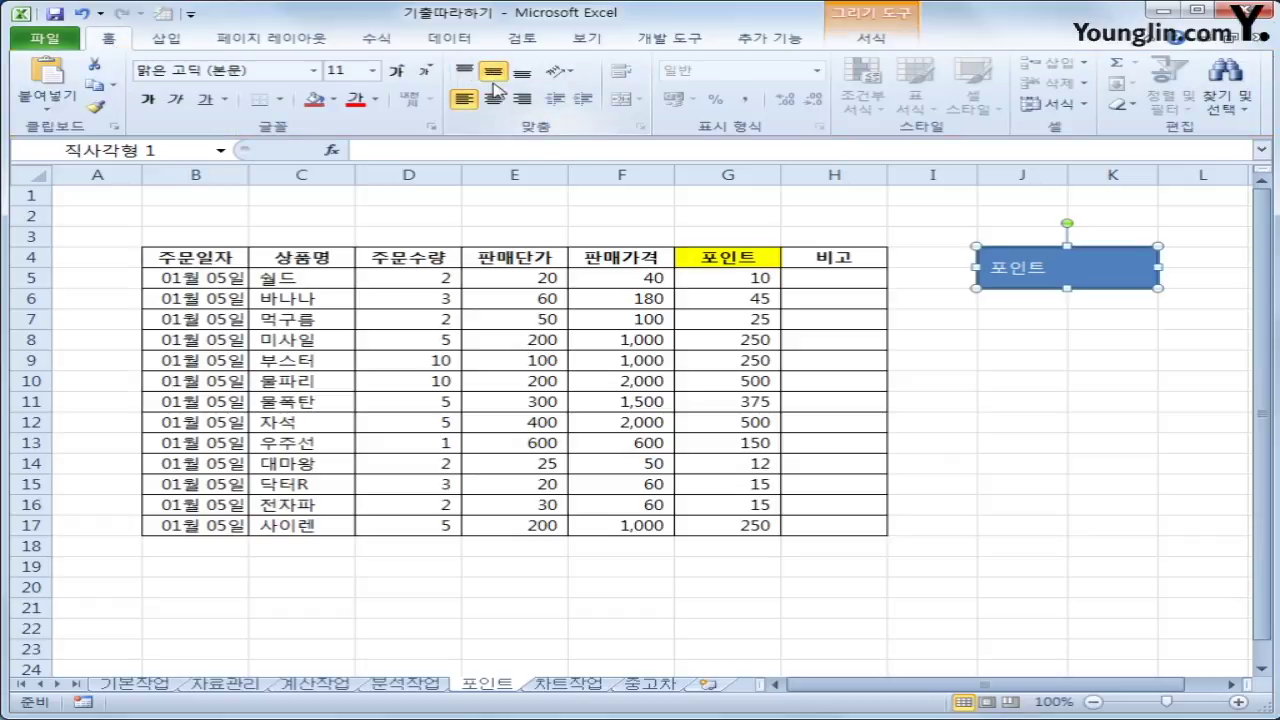
left_click(493, 98)
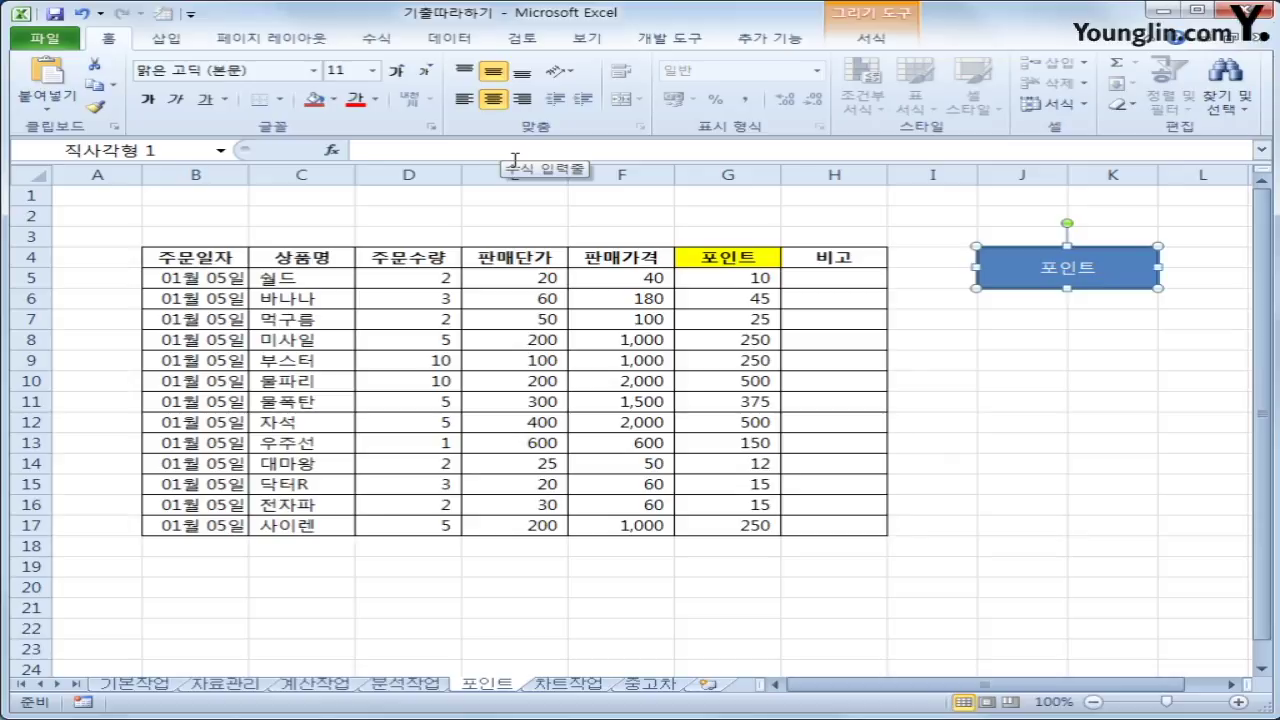
left_click(1130, 400)
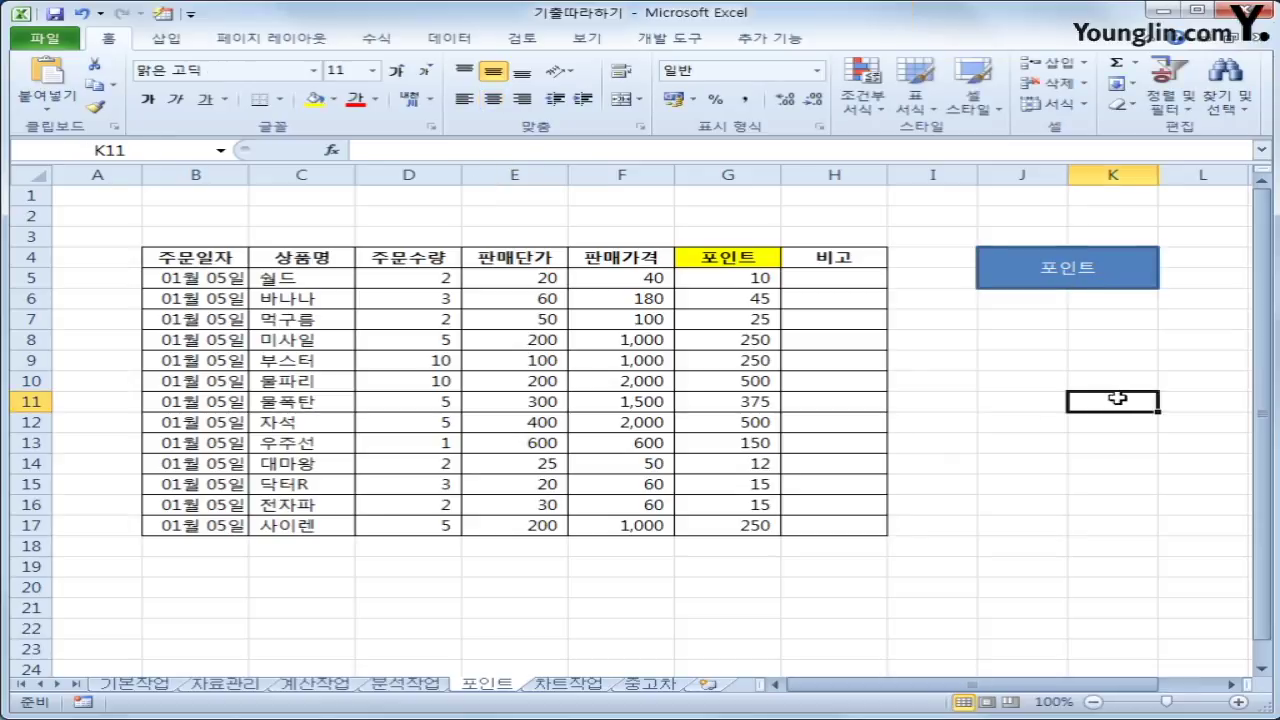
Go to the 차트작업 sheet and select the chart's 평균온도 series
left_click(567, 684)
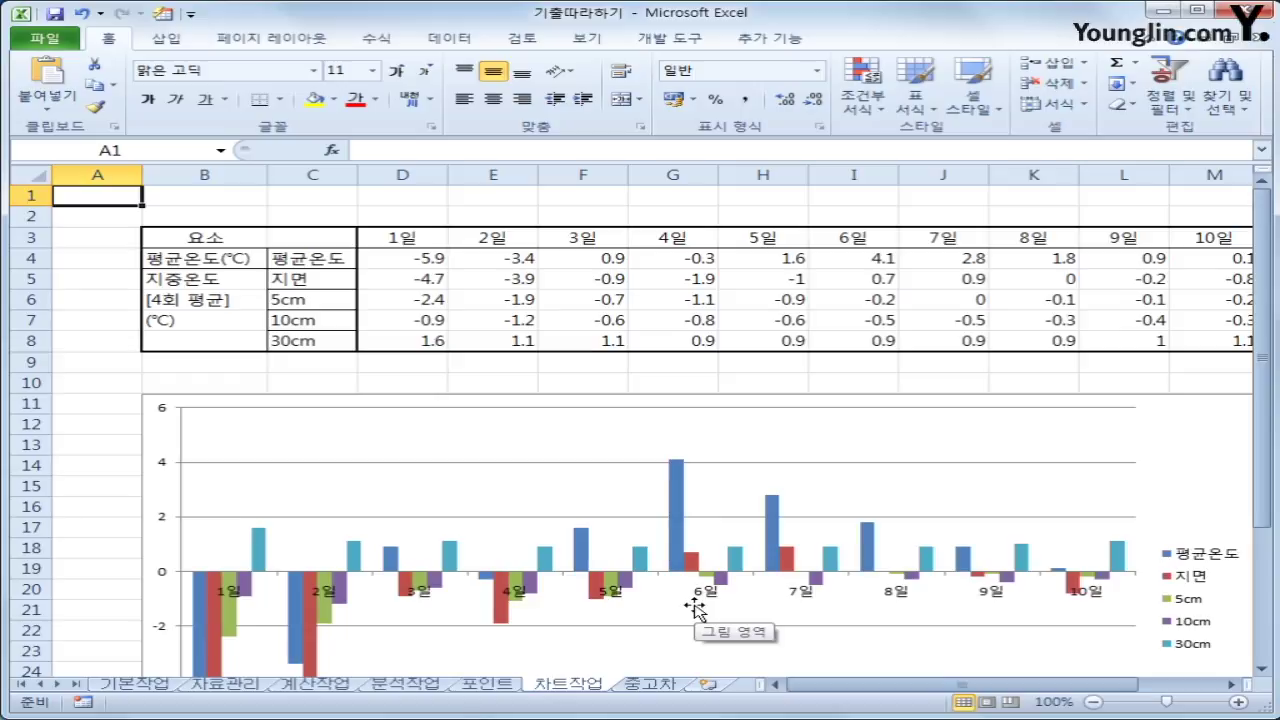
scroll(695, 608, "down", 2)
scroll(695, 608, "up", 2)
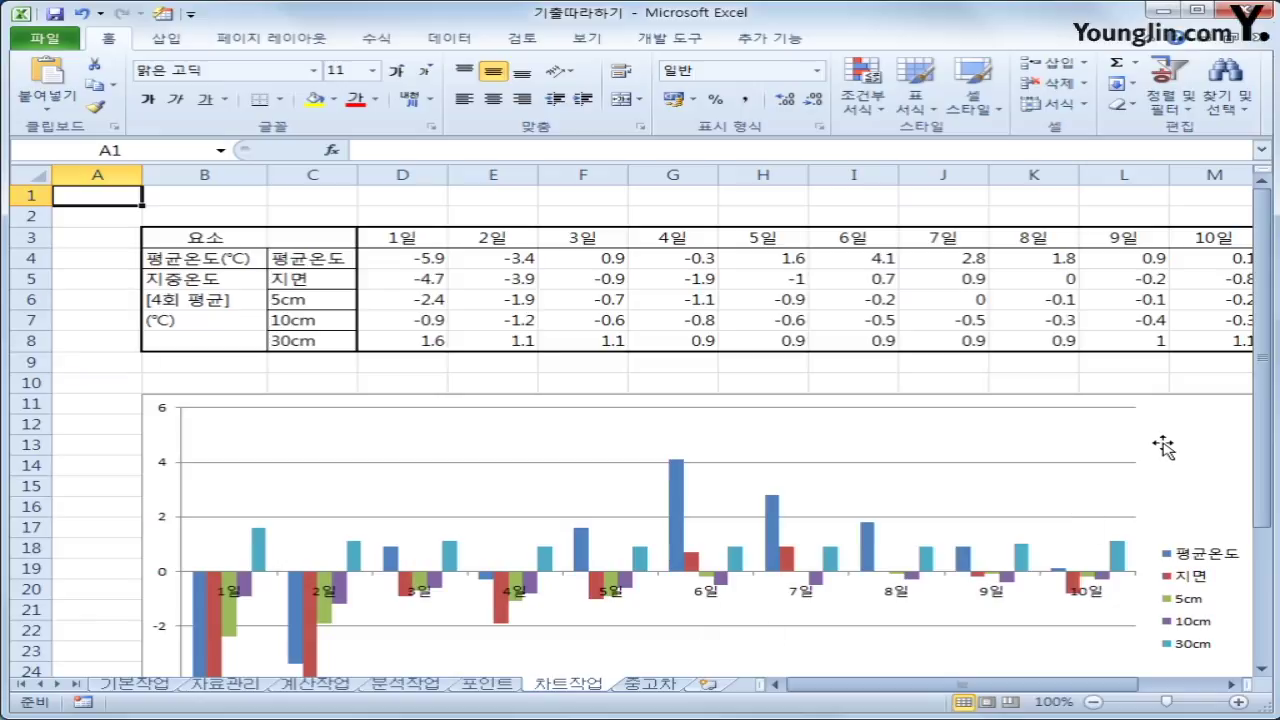
left_click(1163, 447)
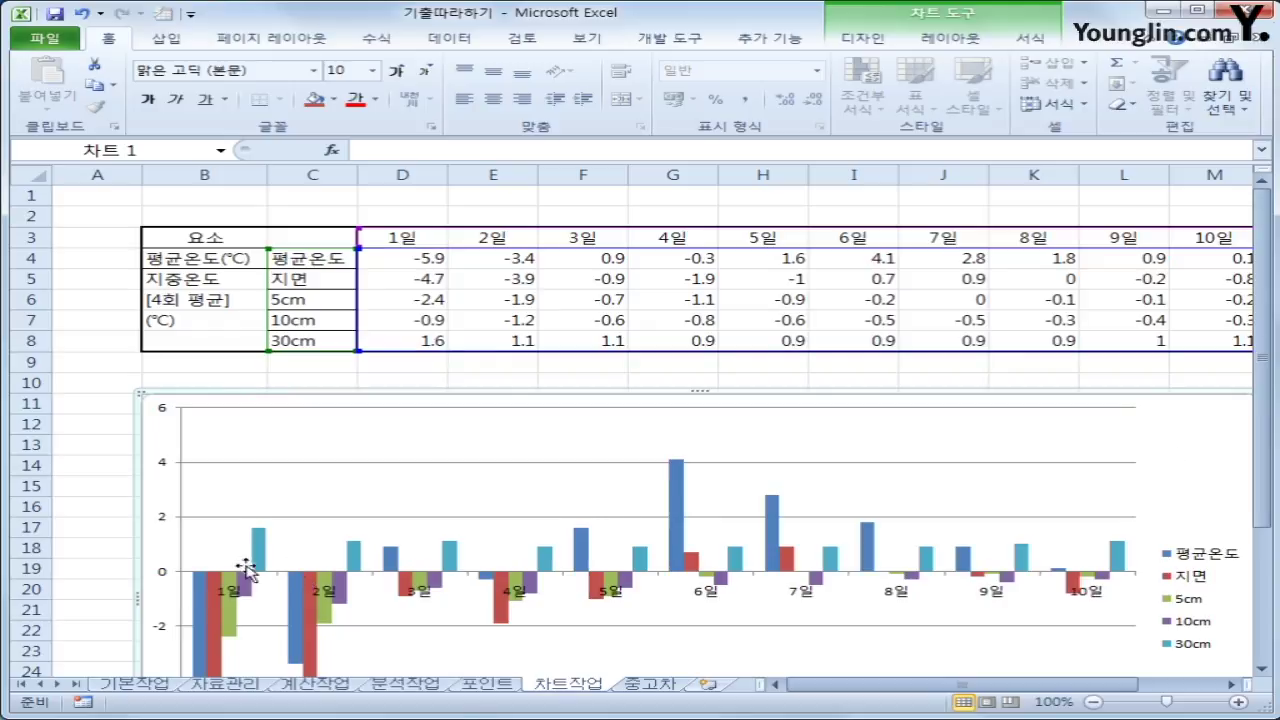
left_click(203, 605)
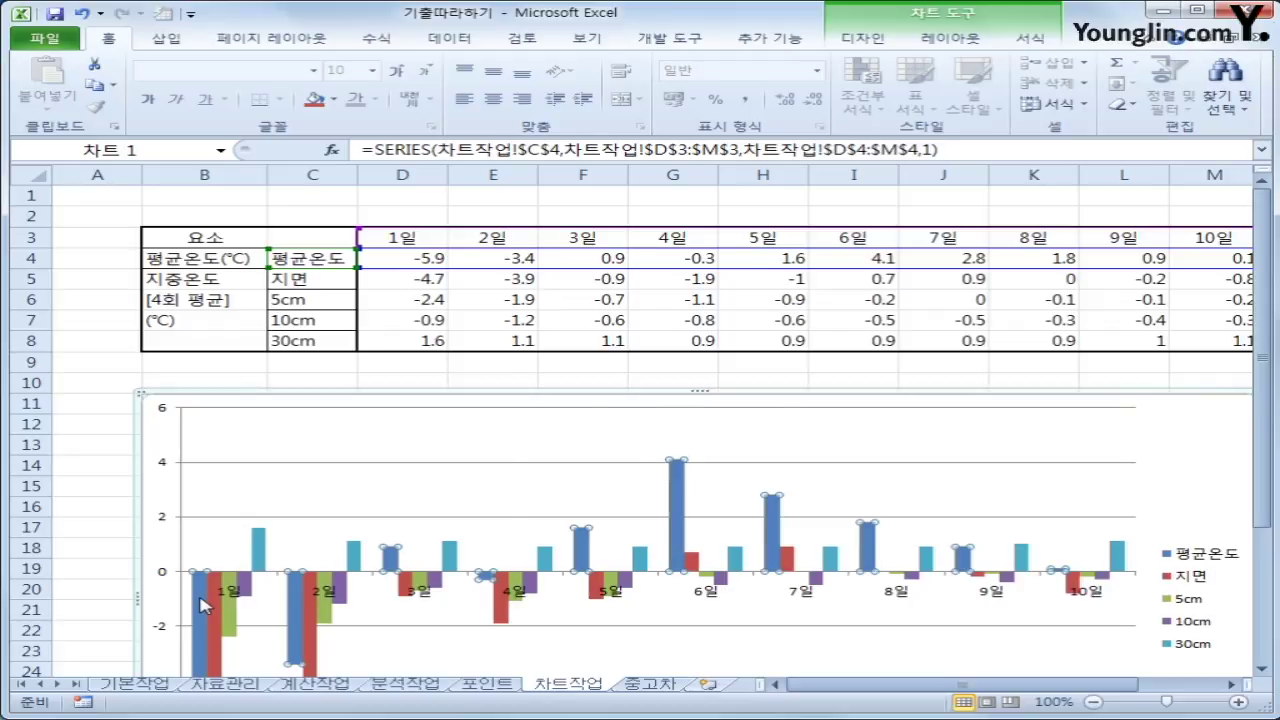
Change the 평균온도 series to Line with Markers, leaving the other series as columns
right_click(203, 605)
left_click(620, 328)
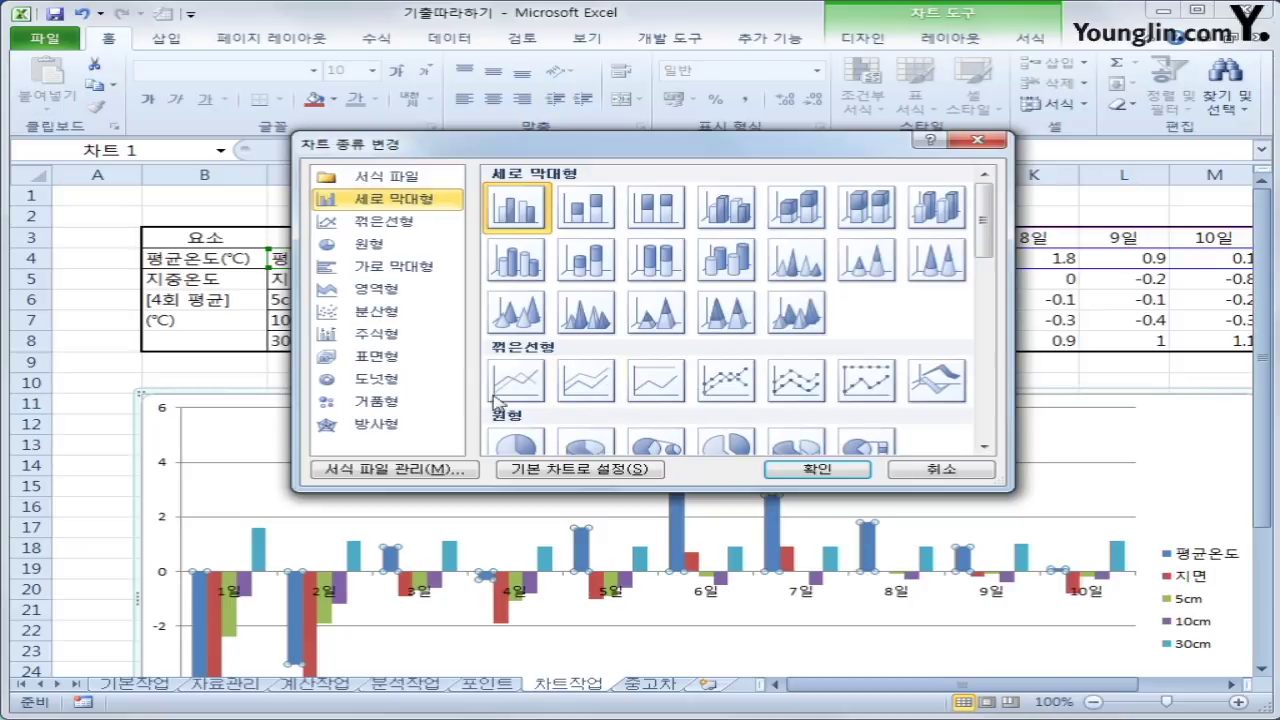
left_click(731, 390)
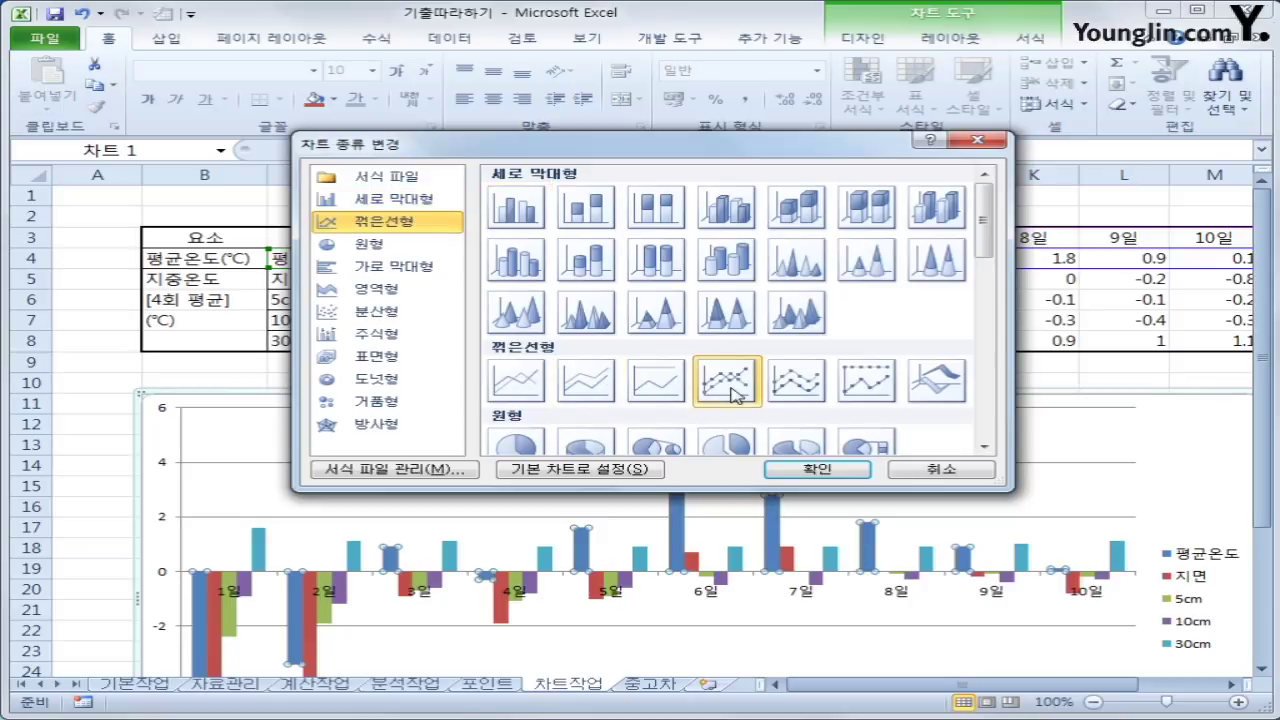
left_click(814, 470)
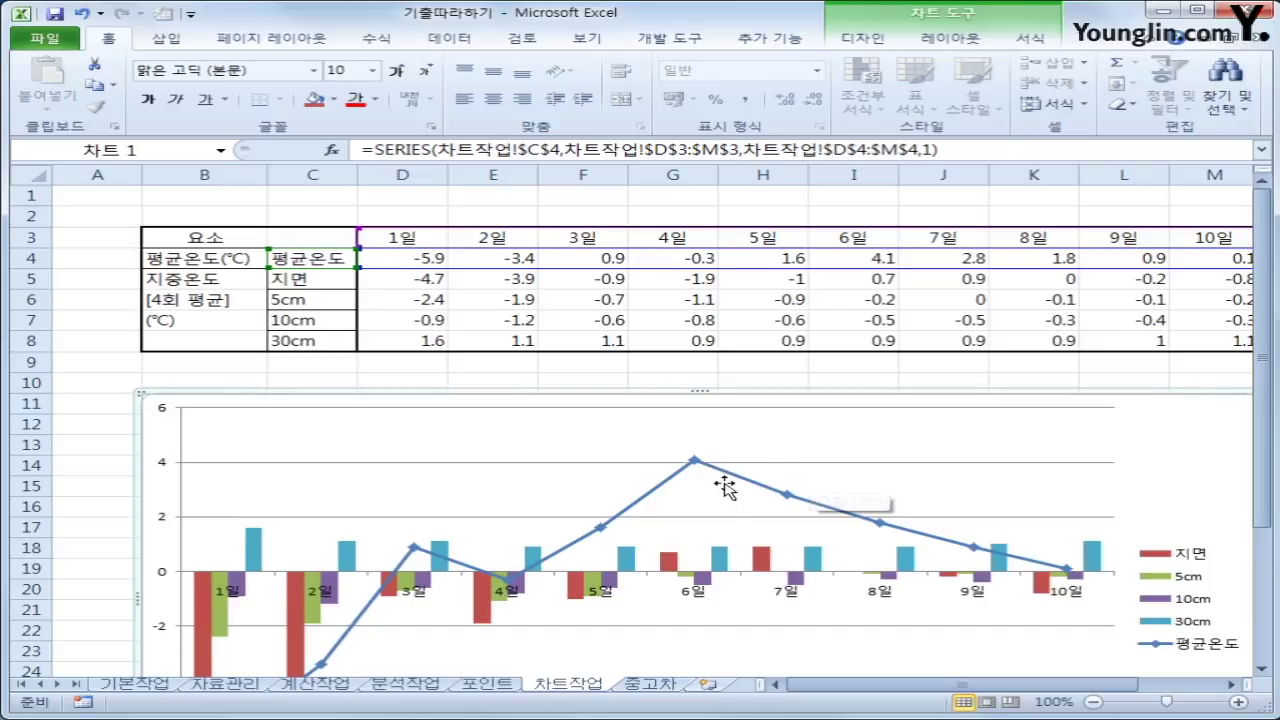
left_click(696, 464)
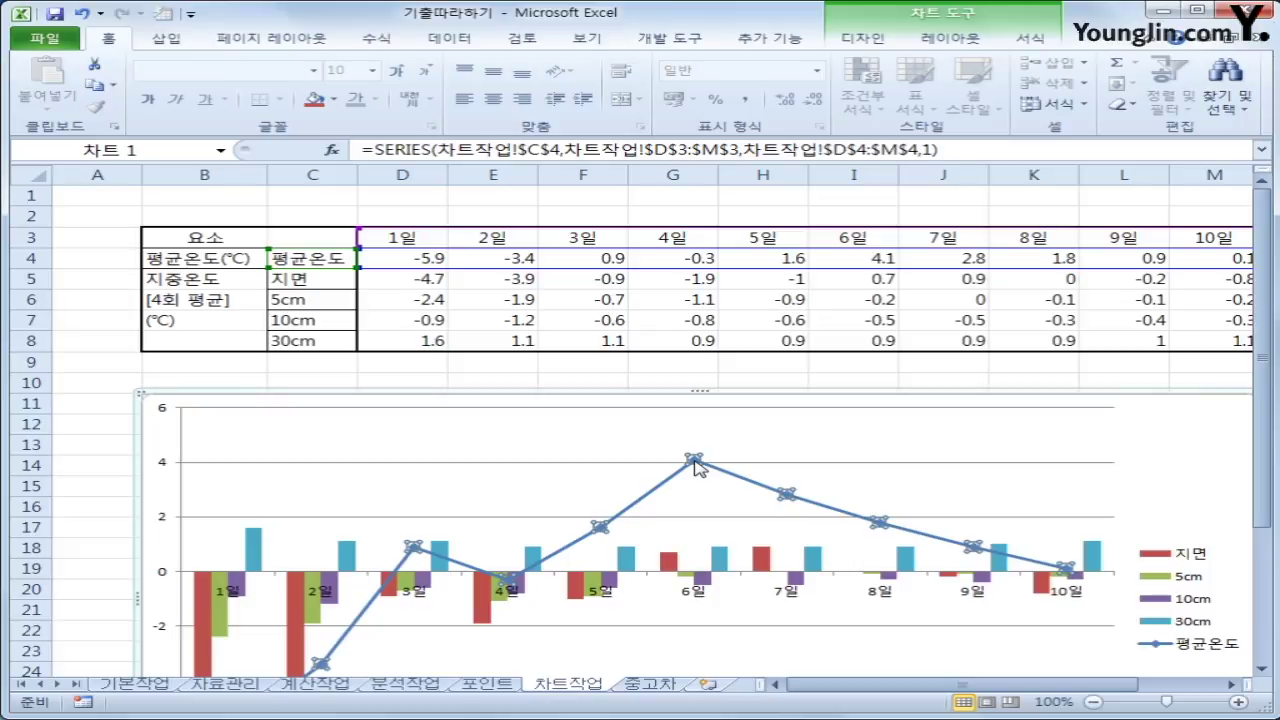
Add data labels showing each 평균온도 value, such as -3.4, 4.1 and 0.1
right_click(697, 466)
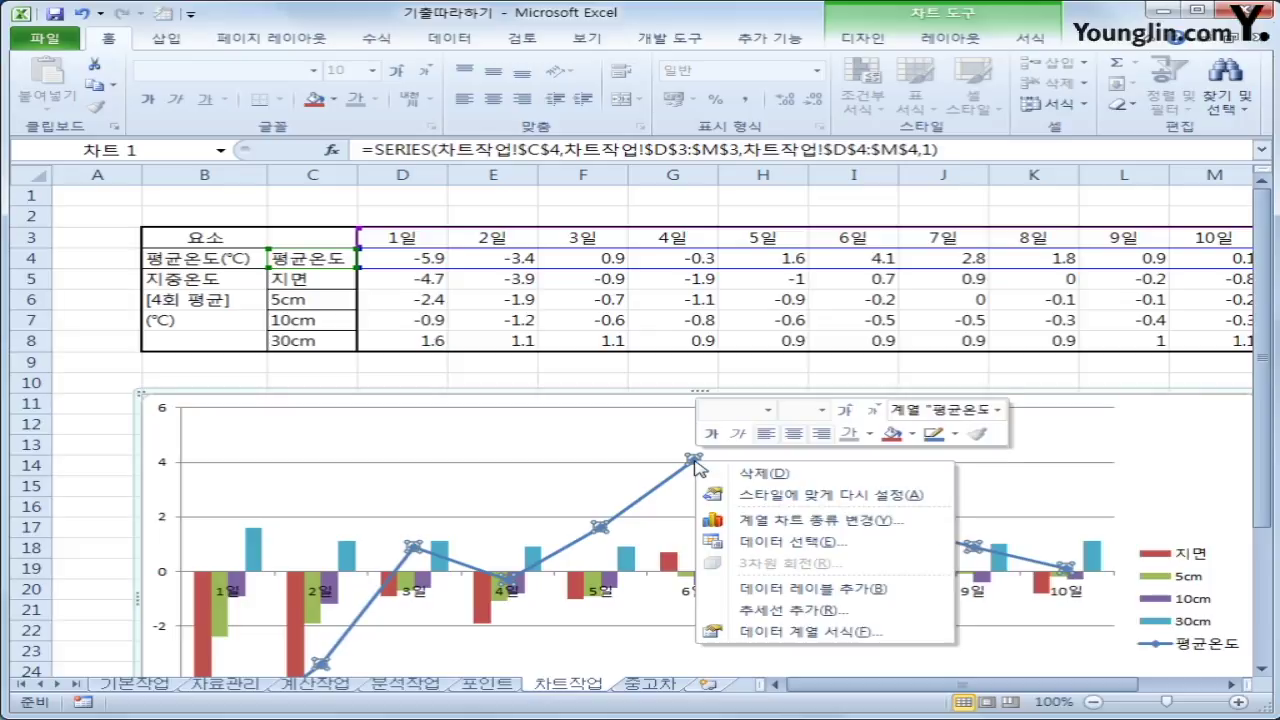
left_click(864, 592)
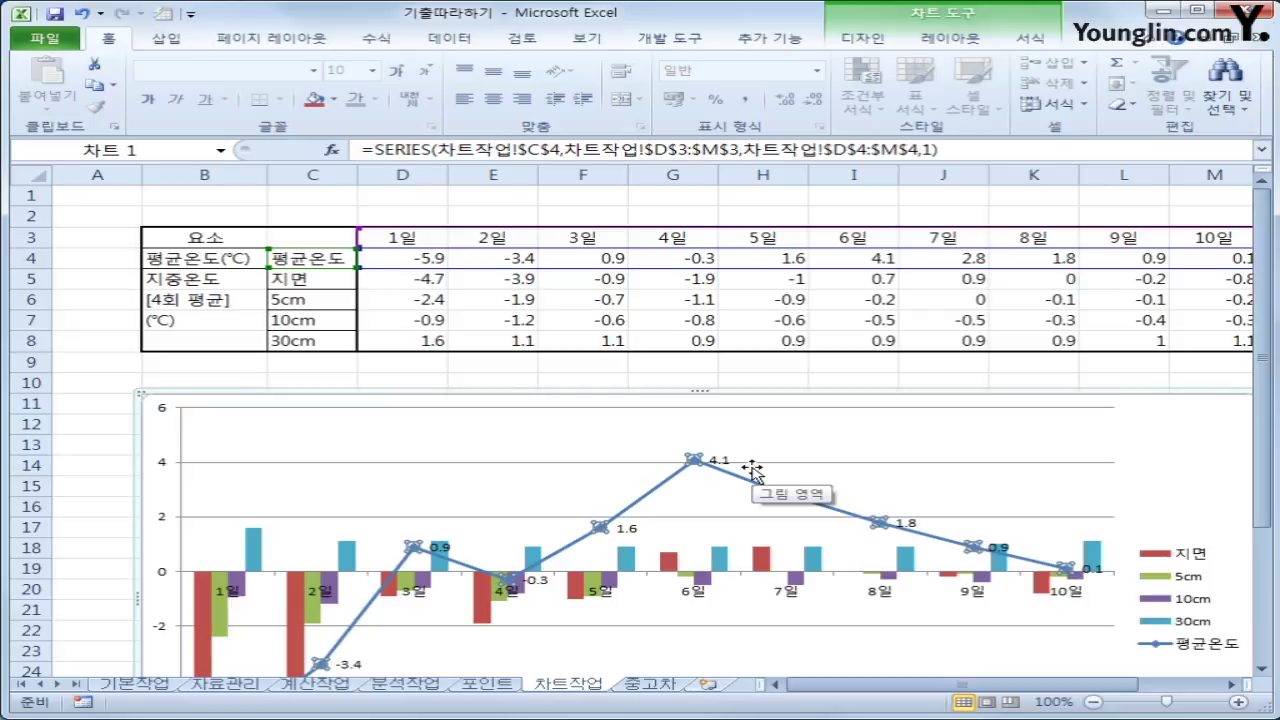
left_click(950, 37)
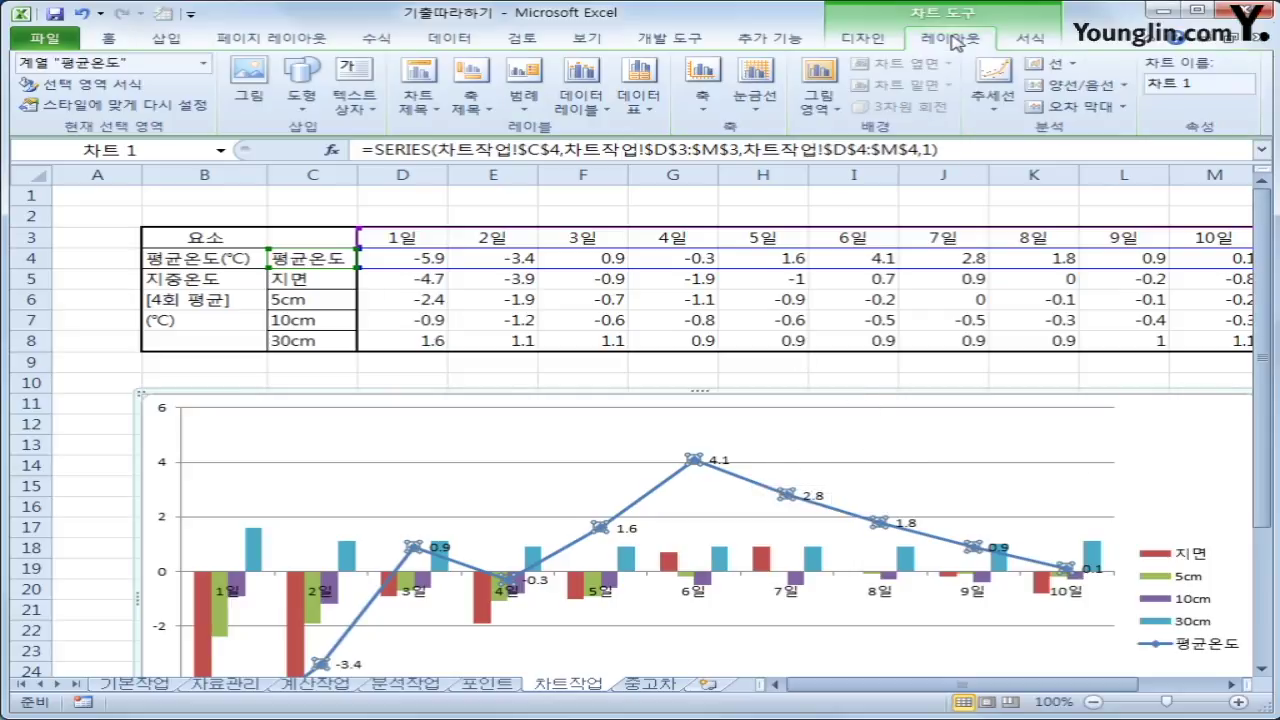
Add the chart title 지중온도와 평균온도의 비교 above the chart
left_click(428, 118)
left_click(522, 245)
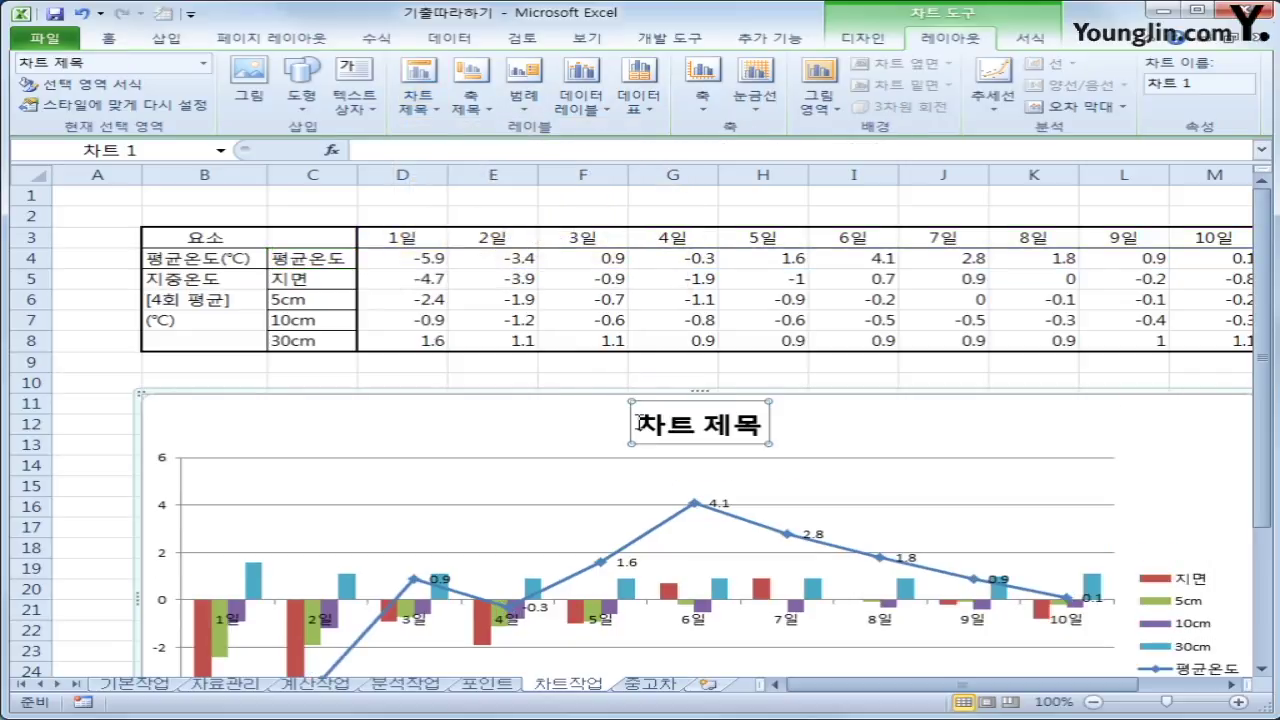
left_click_drag(637, 422, 757, 428)
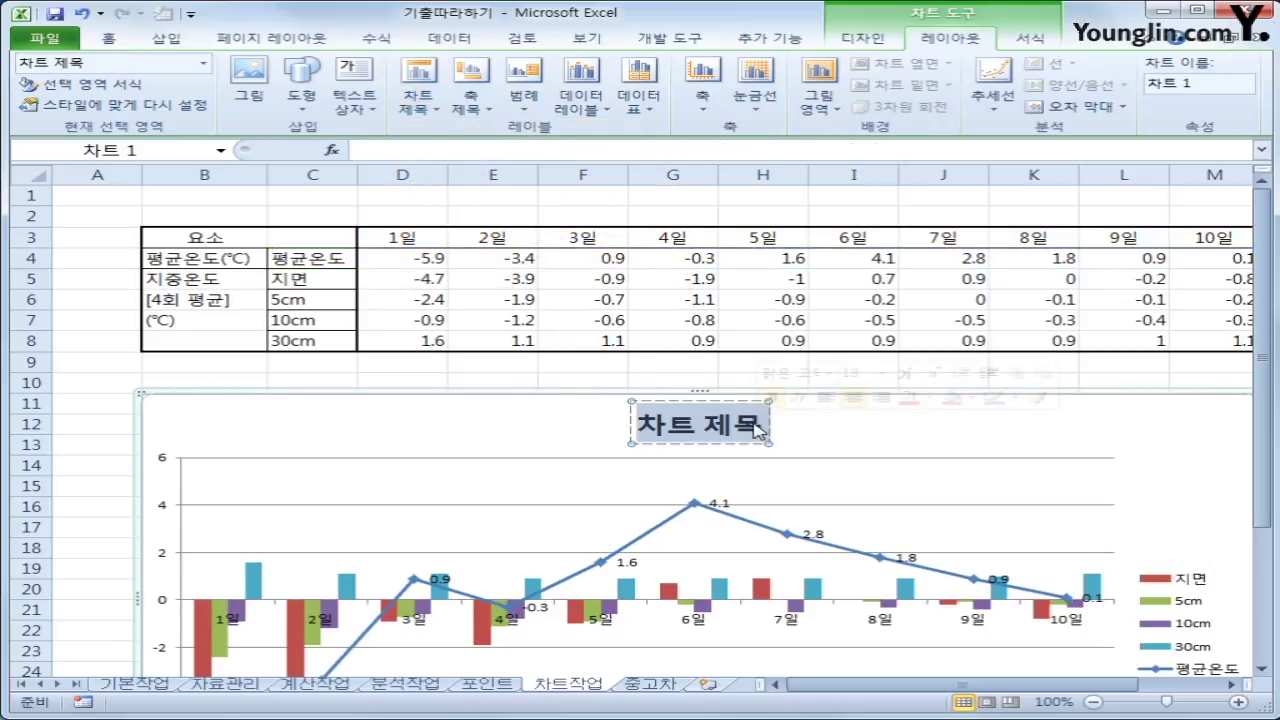
type("지중온도와")
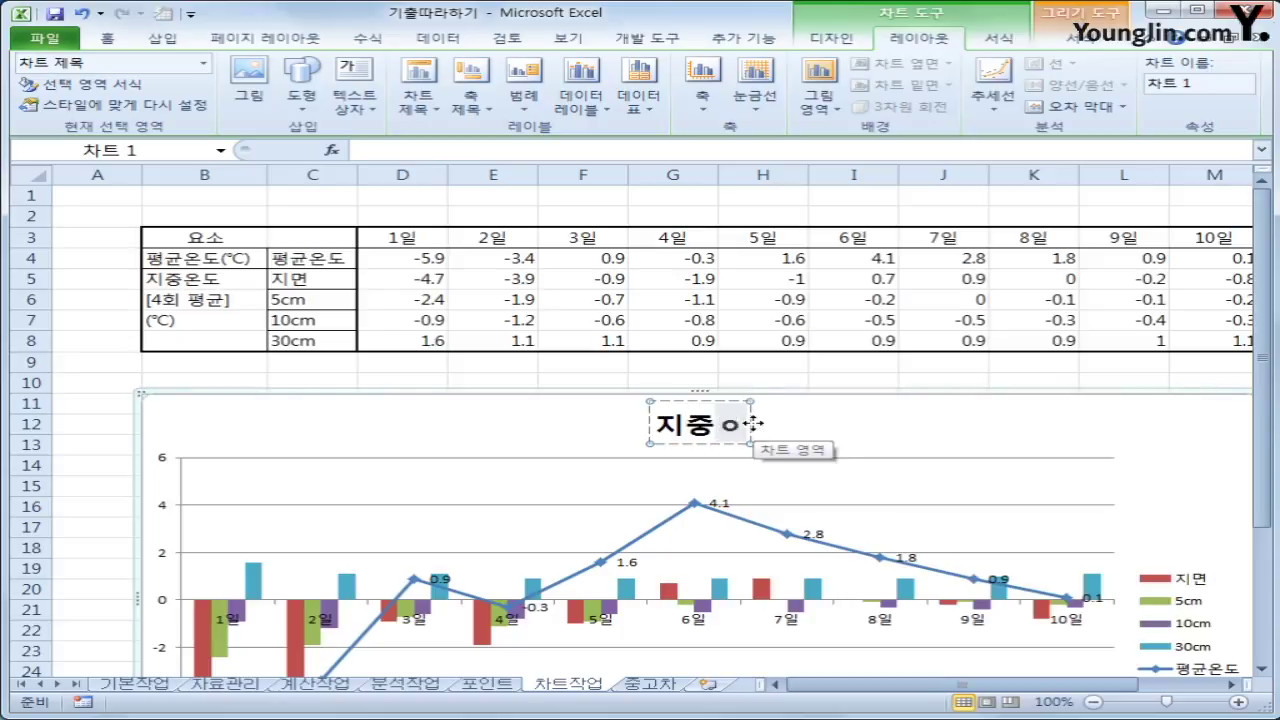
type(" 평균온도")
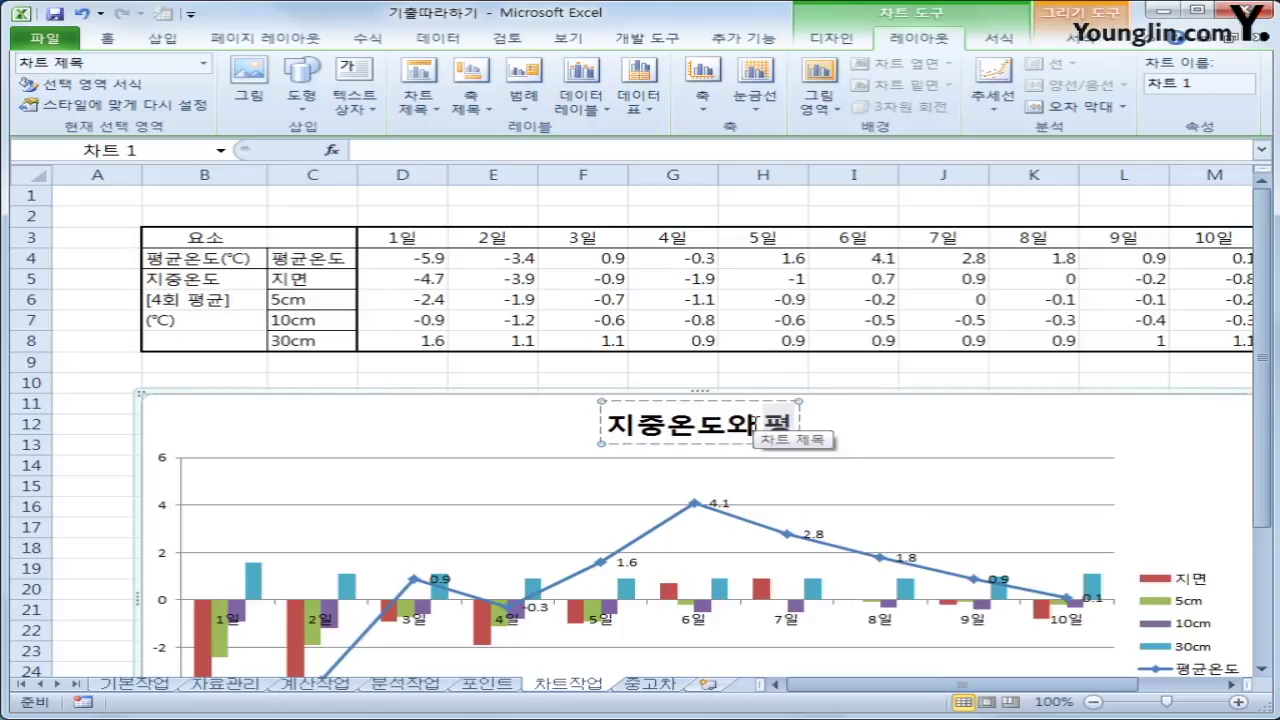
type("의 비교")
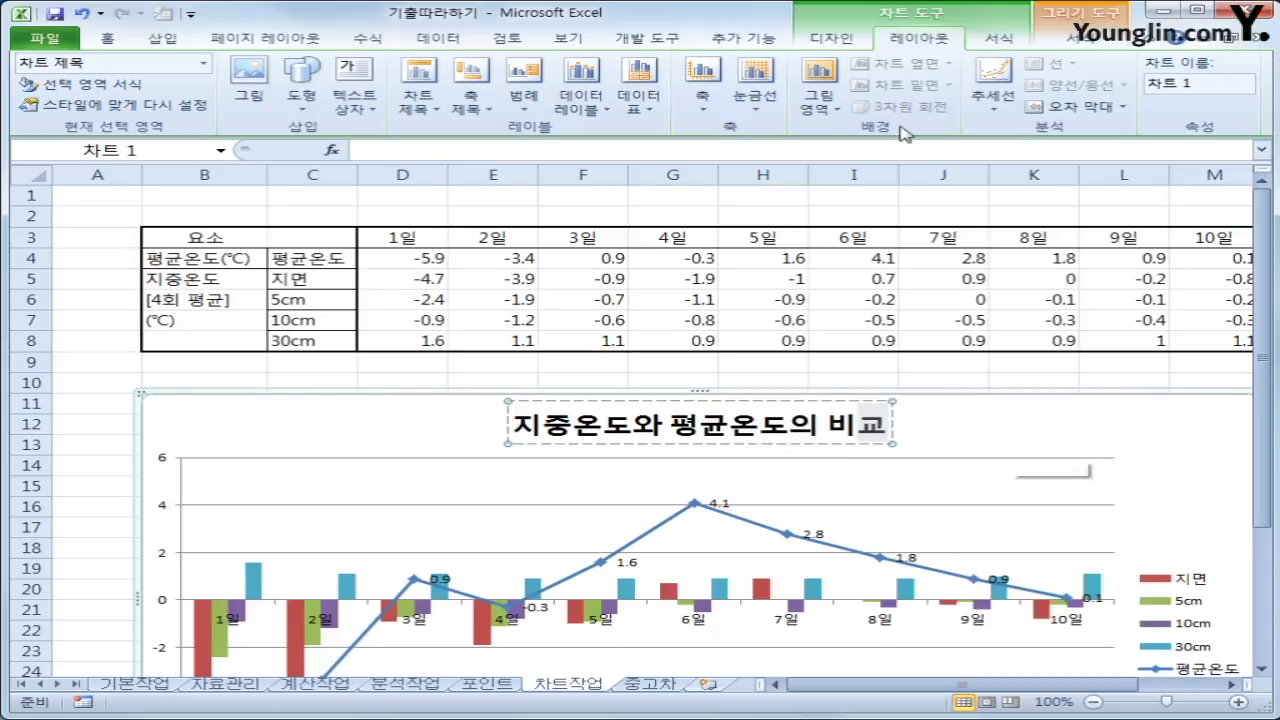
Move the chart legend to the bottom, below the plot area
left_click(526, 102)
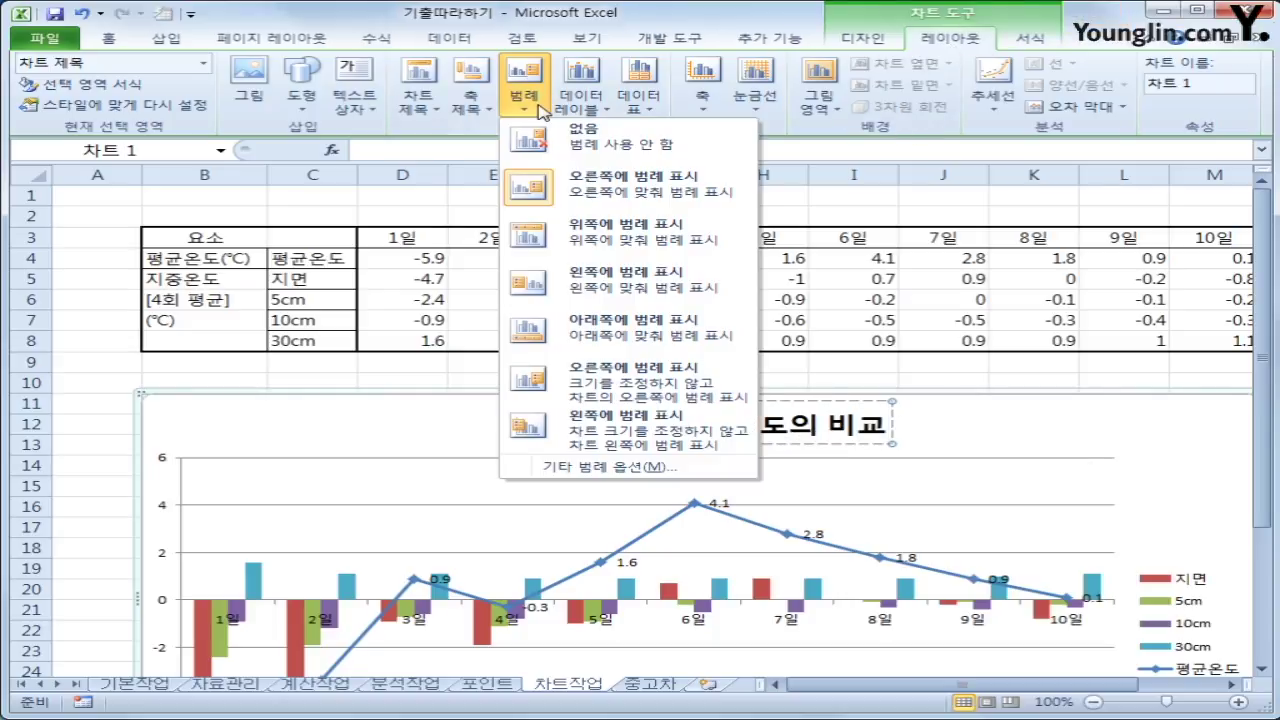
left_click(630, 327)
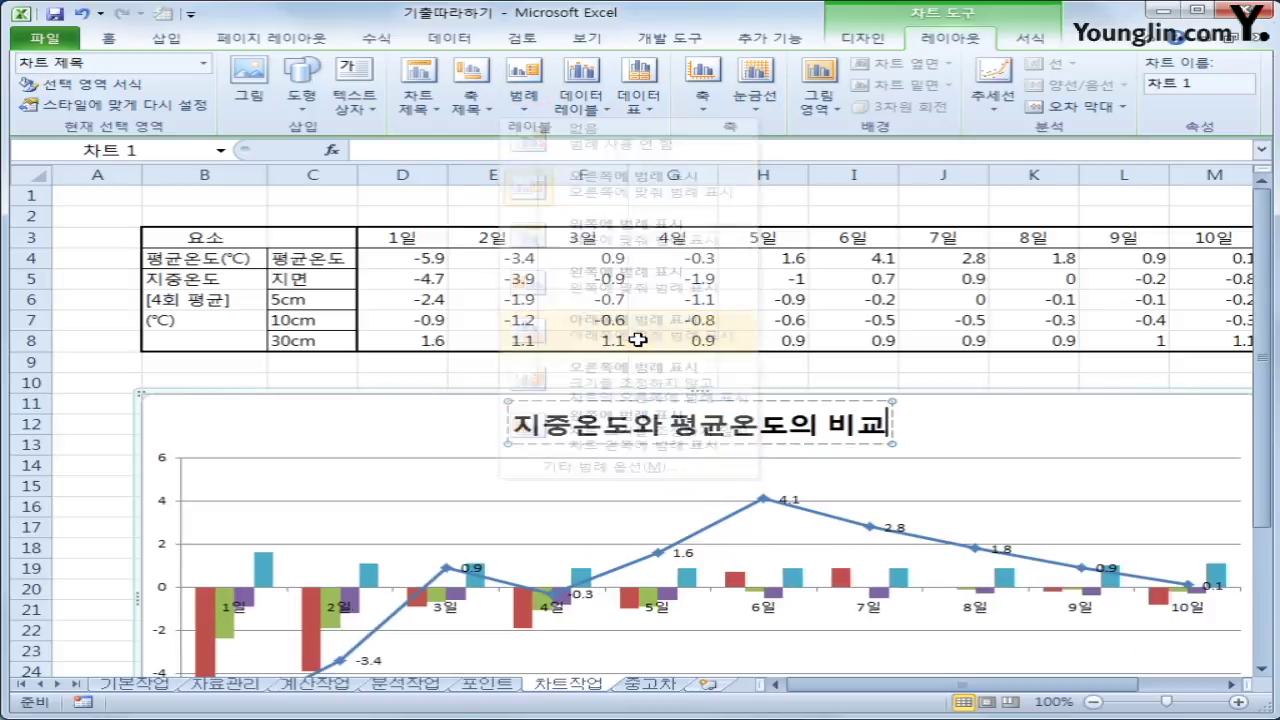
scroll(762, 540, "down", 1)
scroll(762, 540, "down", 1)
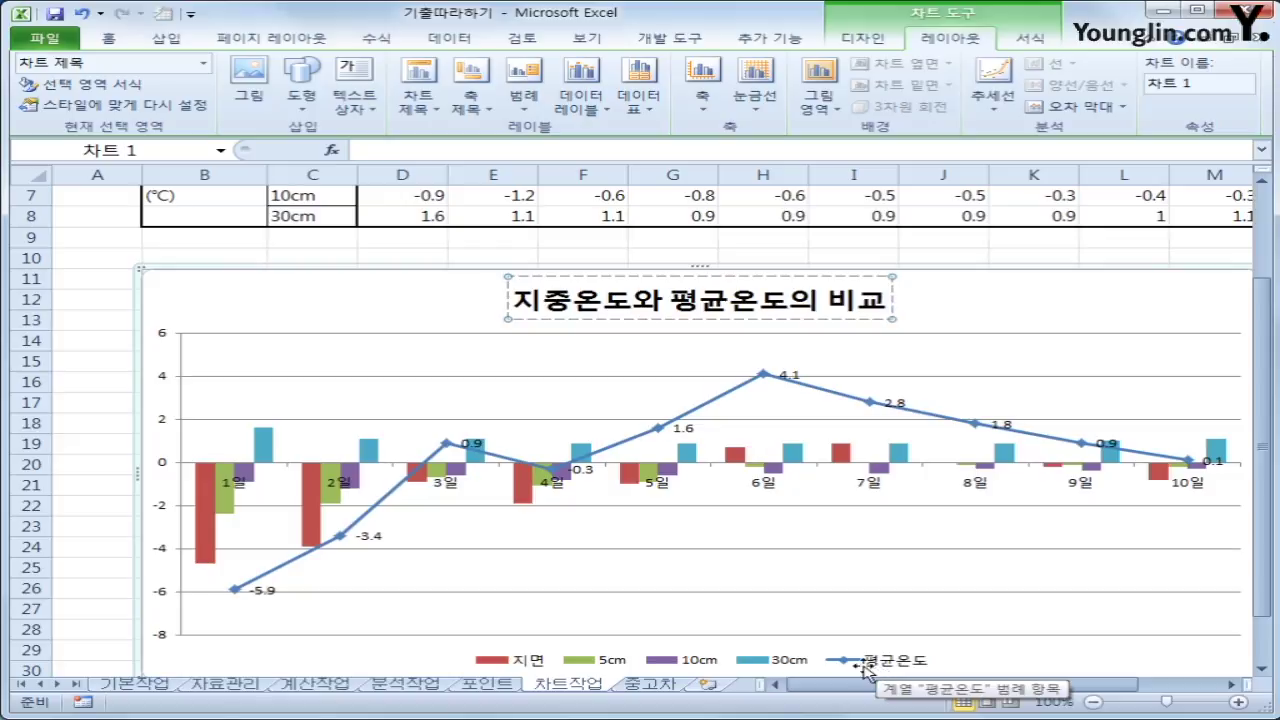
left_click(210, 520)
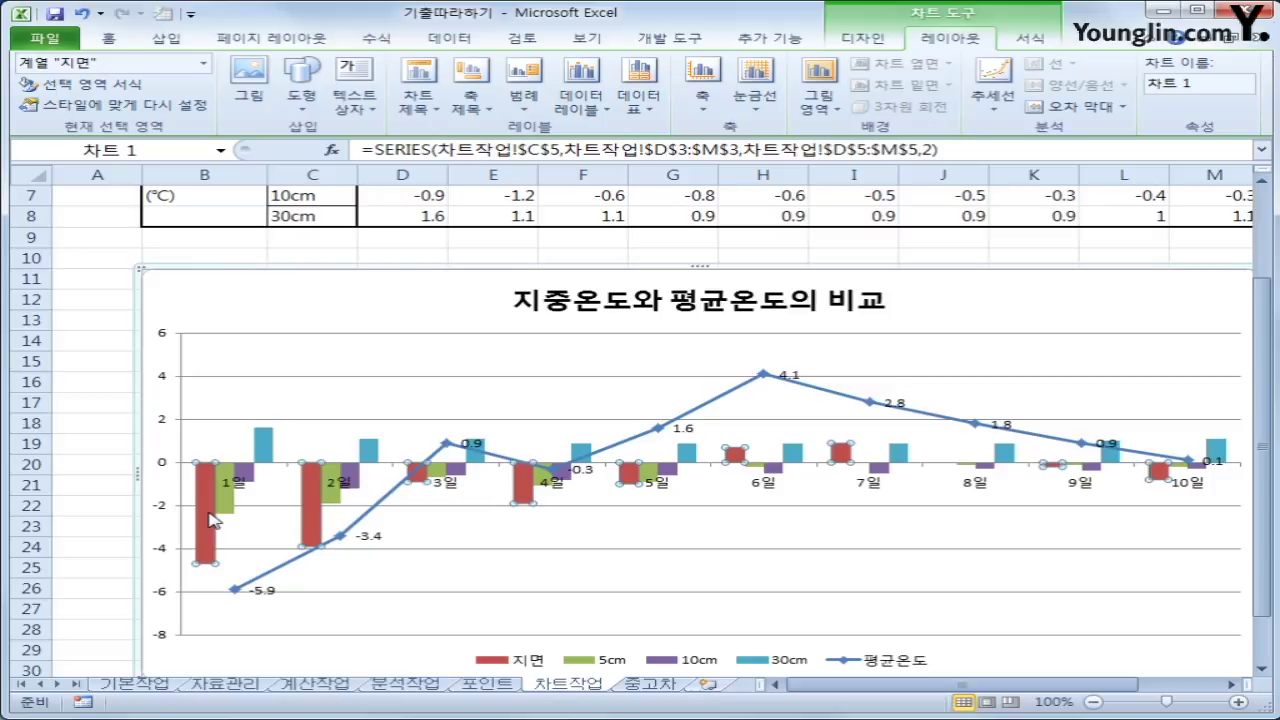
Set the data series overlap to 90% so each day's columns overlap
right_click(210, 520)
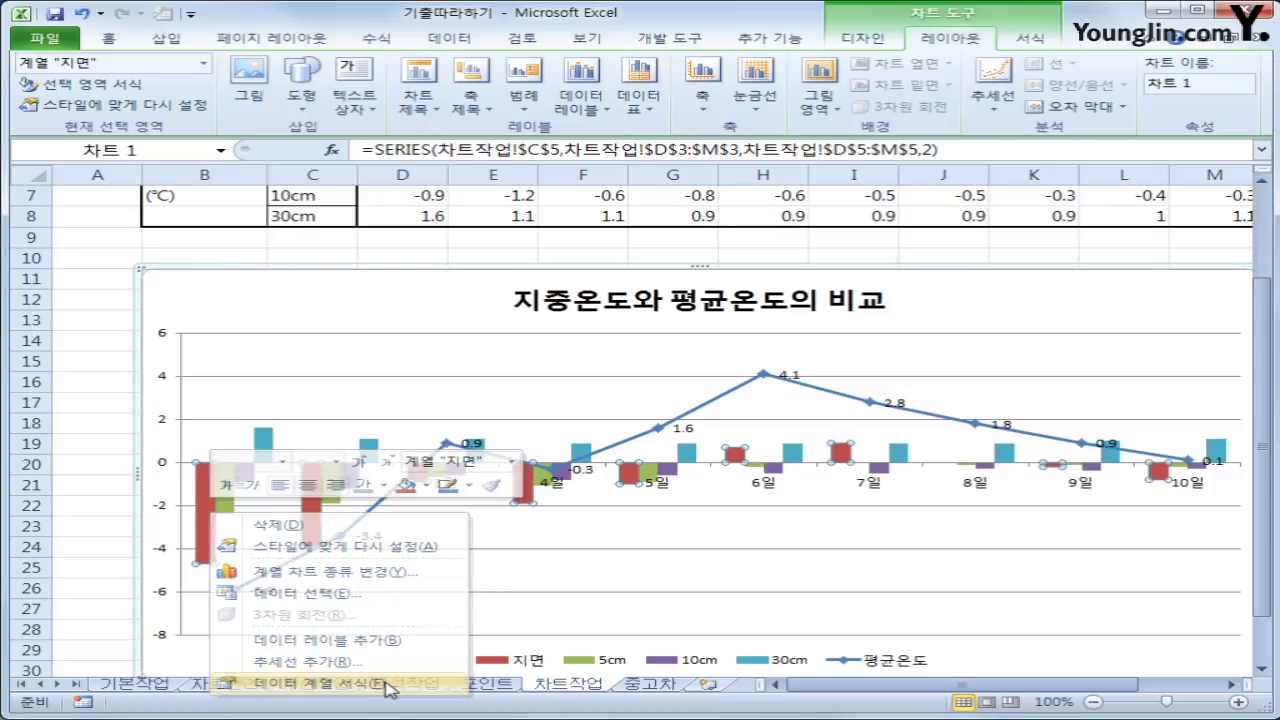
left_click(388, 684)
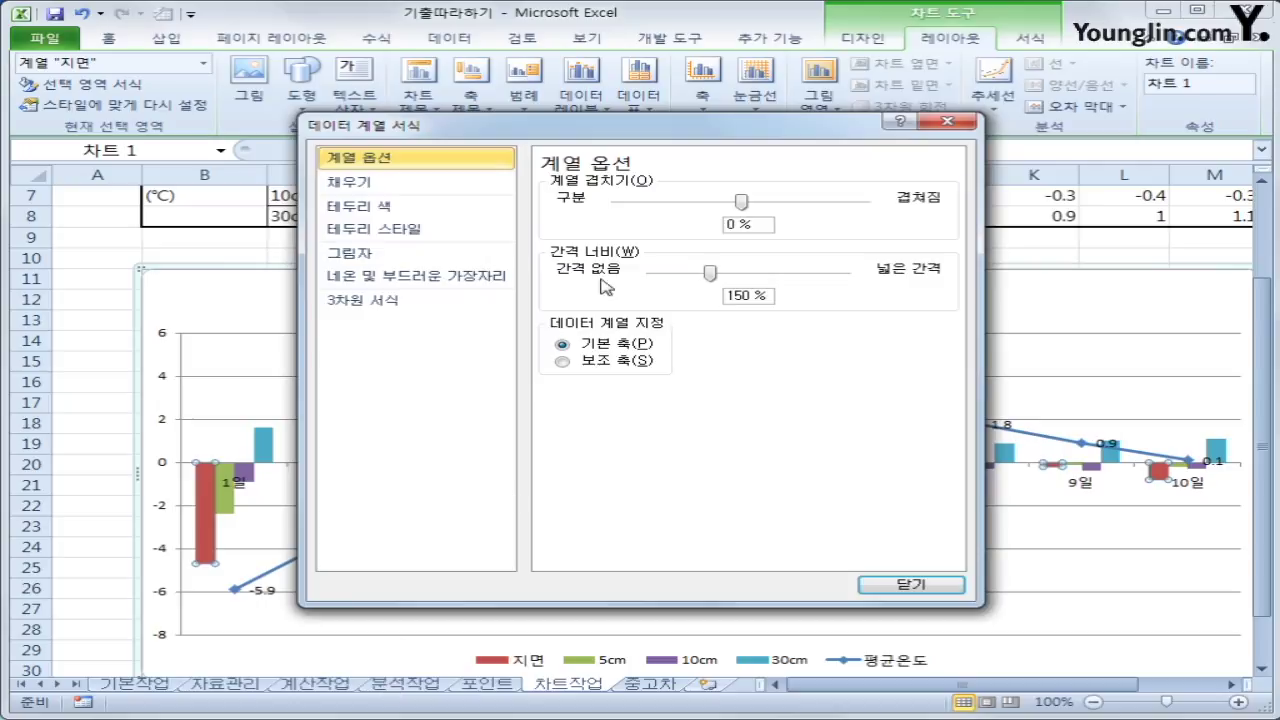
left_click_drag(748, 229, 654, 214)
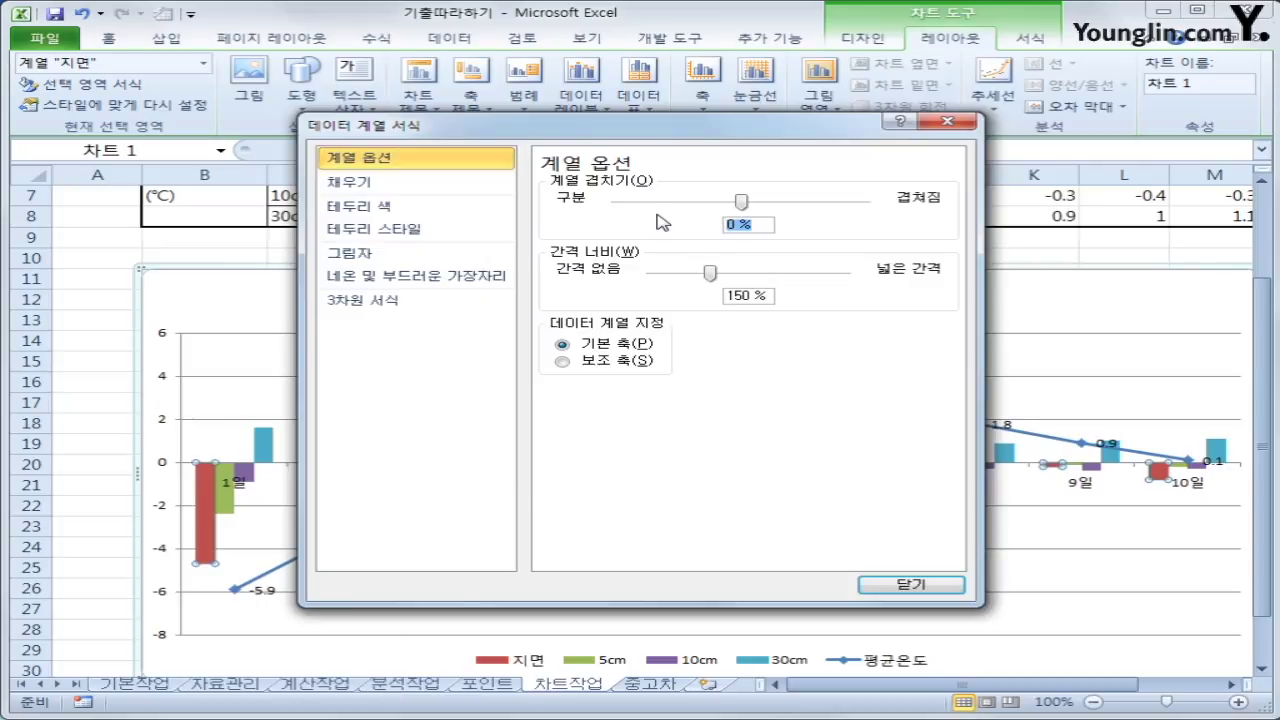
type("90%")
left_click(908, 584)
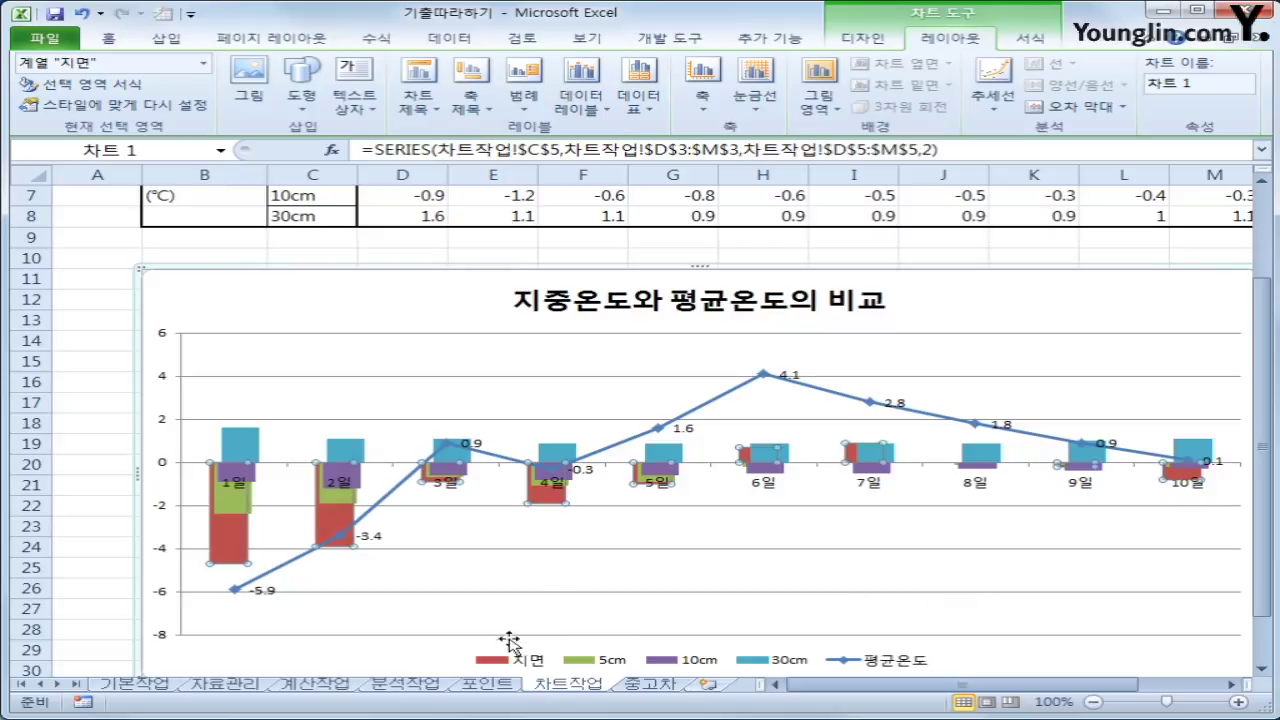
left_click(166, 428)
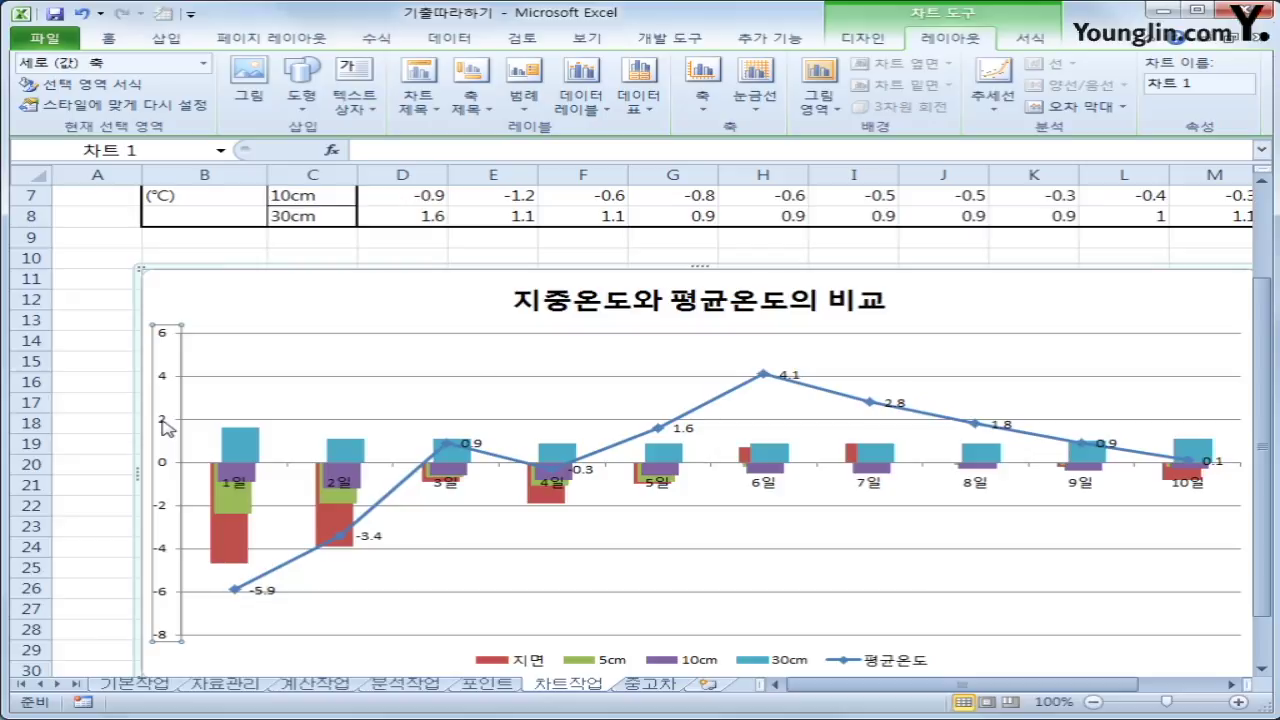
Fix the value axis minimum at -6, maximum at 5 and major unit at 1
right_click(166, 428)
left_click(300, 620)
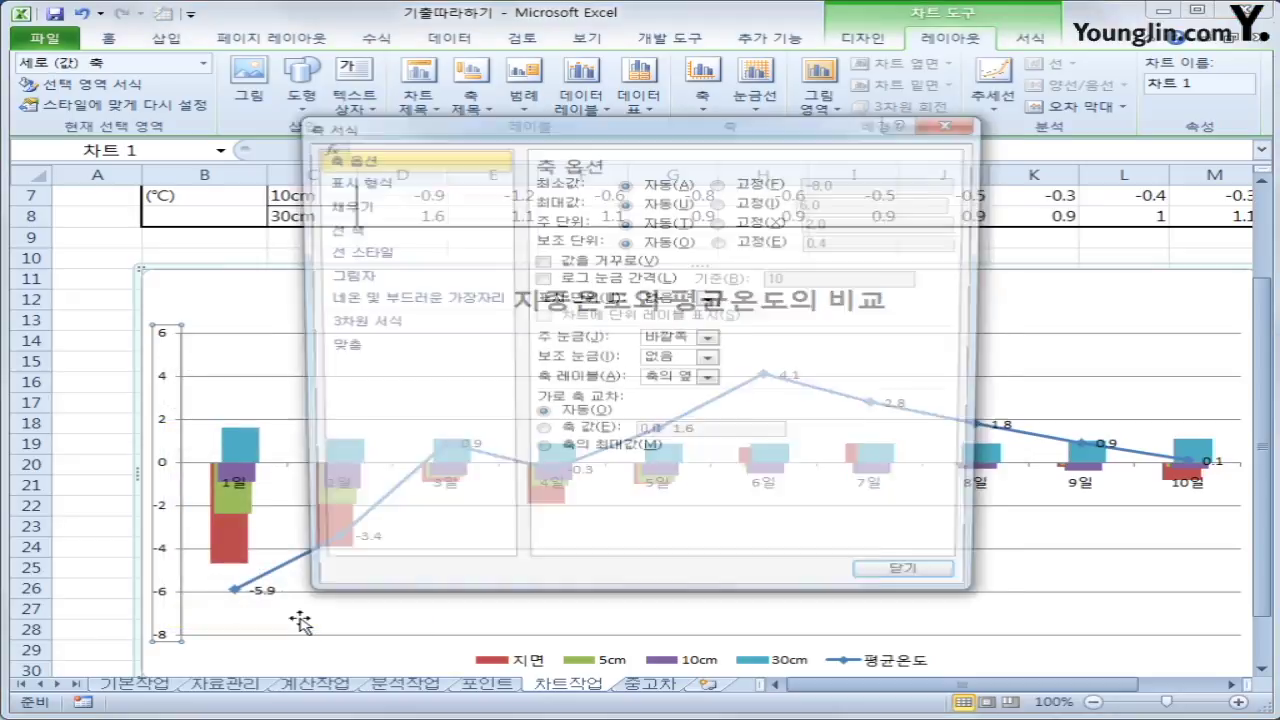
left_click(720, 183)
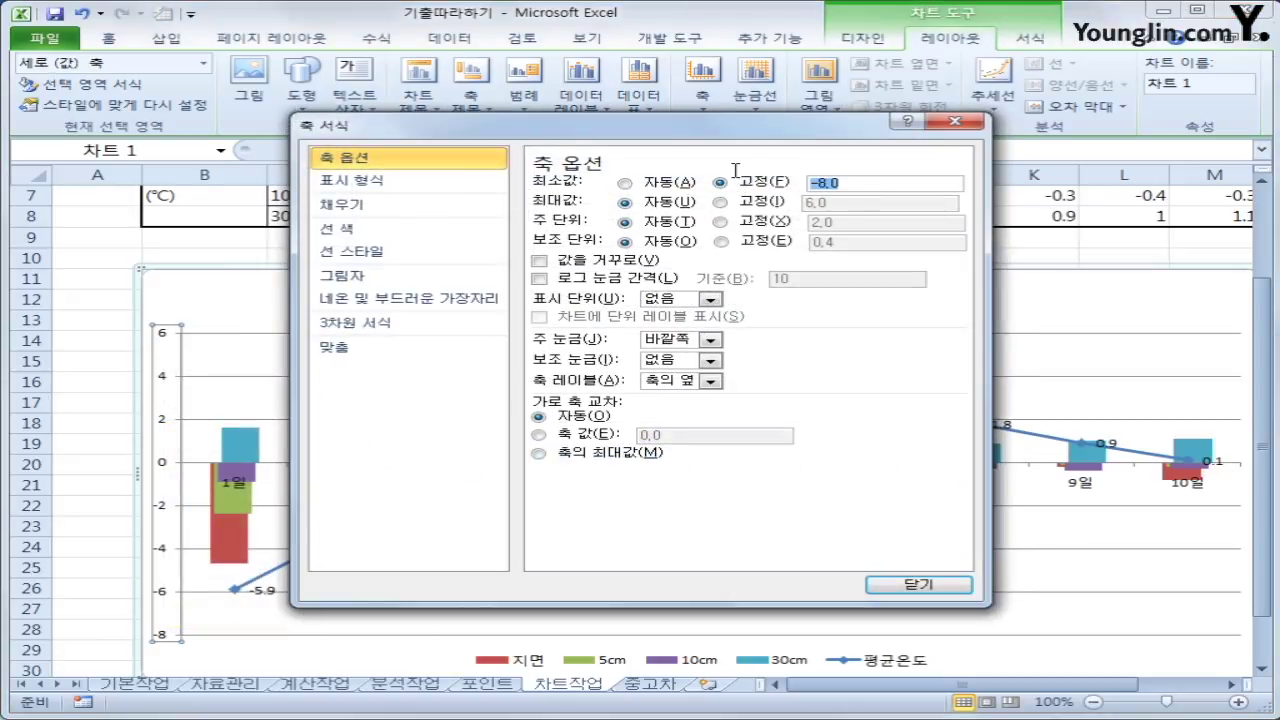
type("-6")
left_click(760, 202)
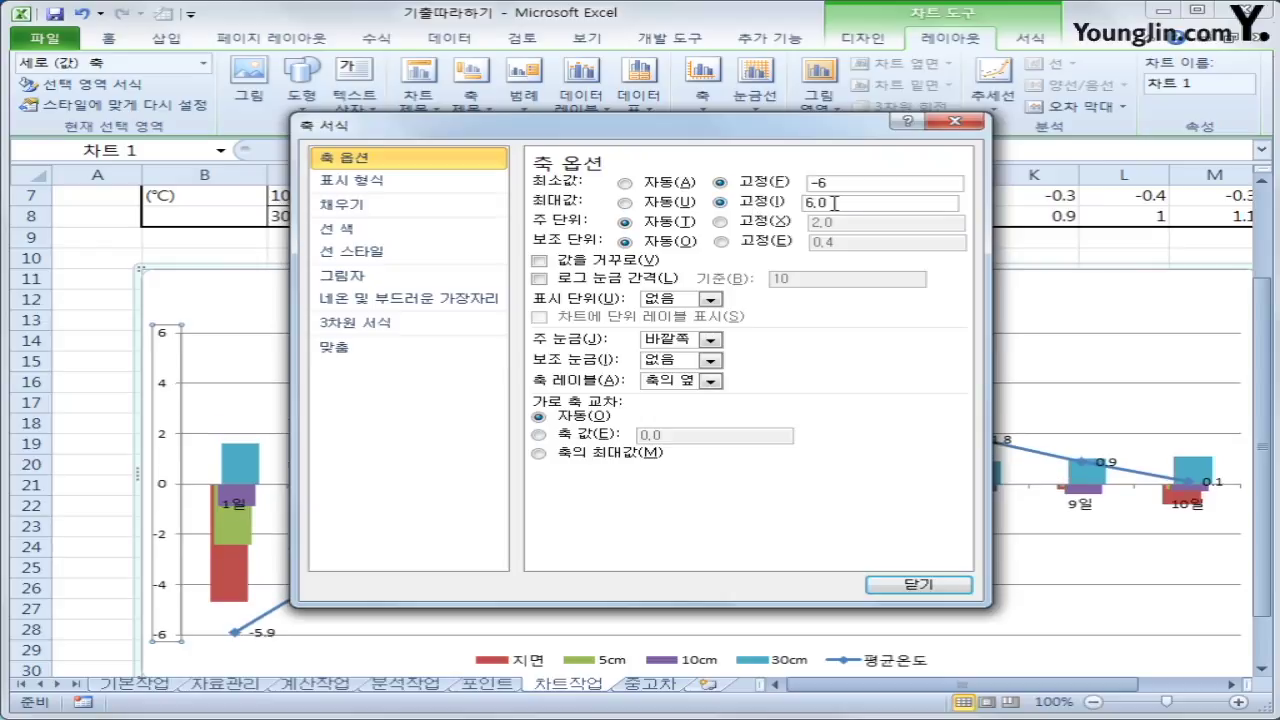
type("5")
left_click(762, 225)
type("1")
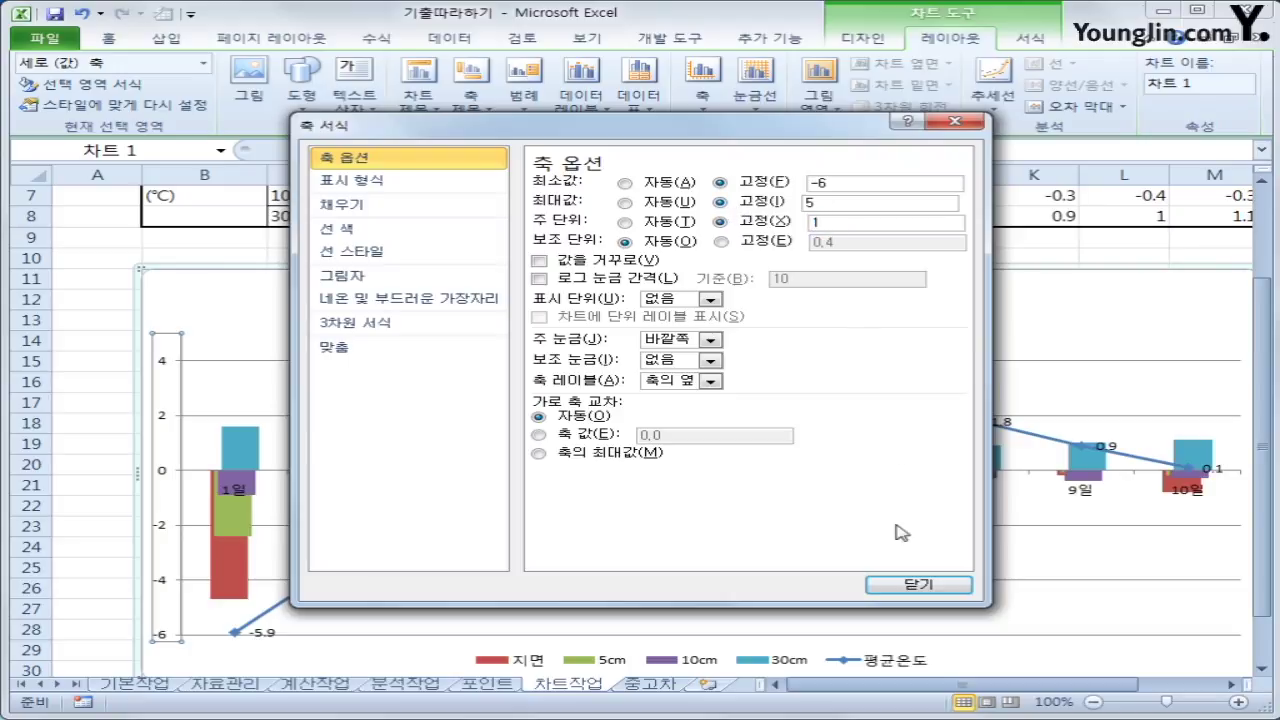
left_click(915, 586)
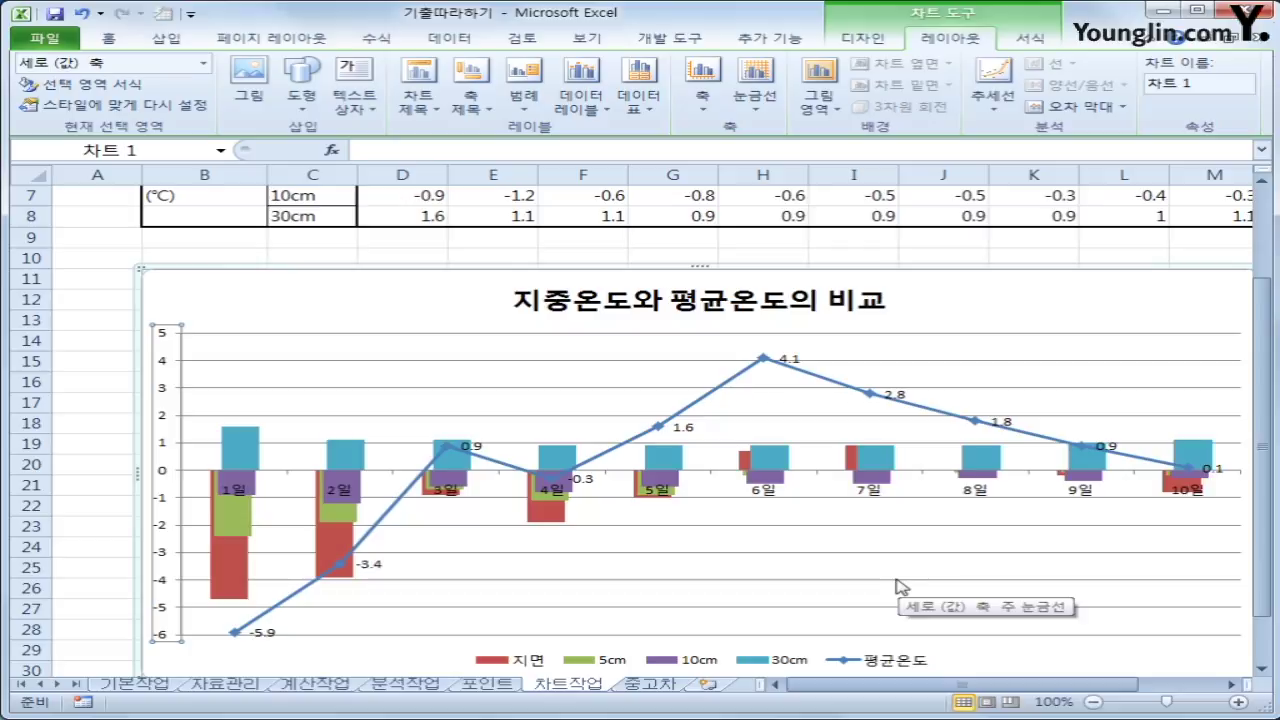
Turn on rounded corners for the chart area border, then deselect the chart
right_click(441, 297)
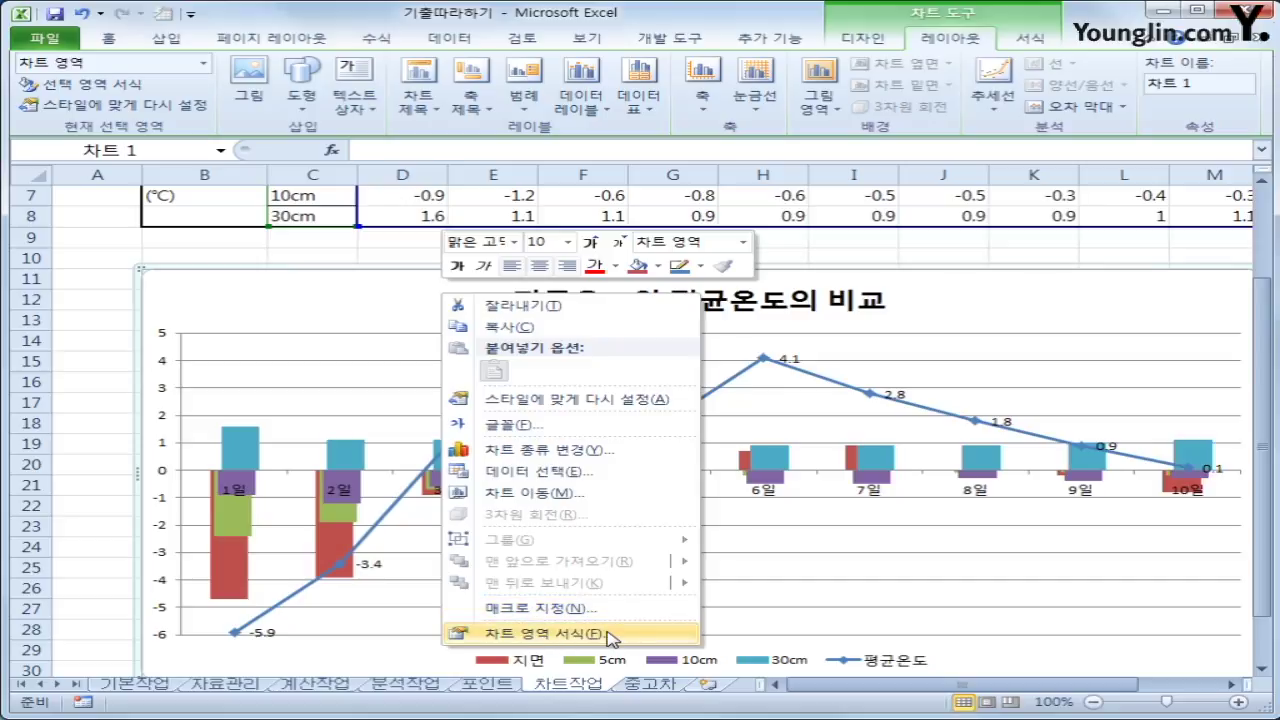
left_click(543, 633)
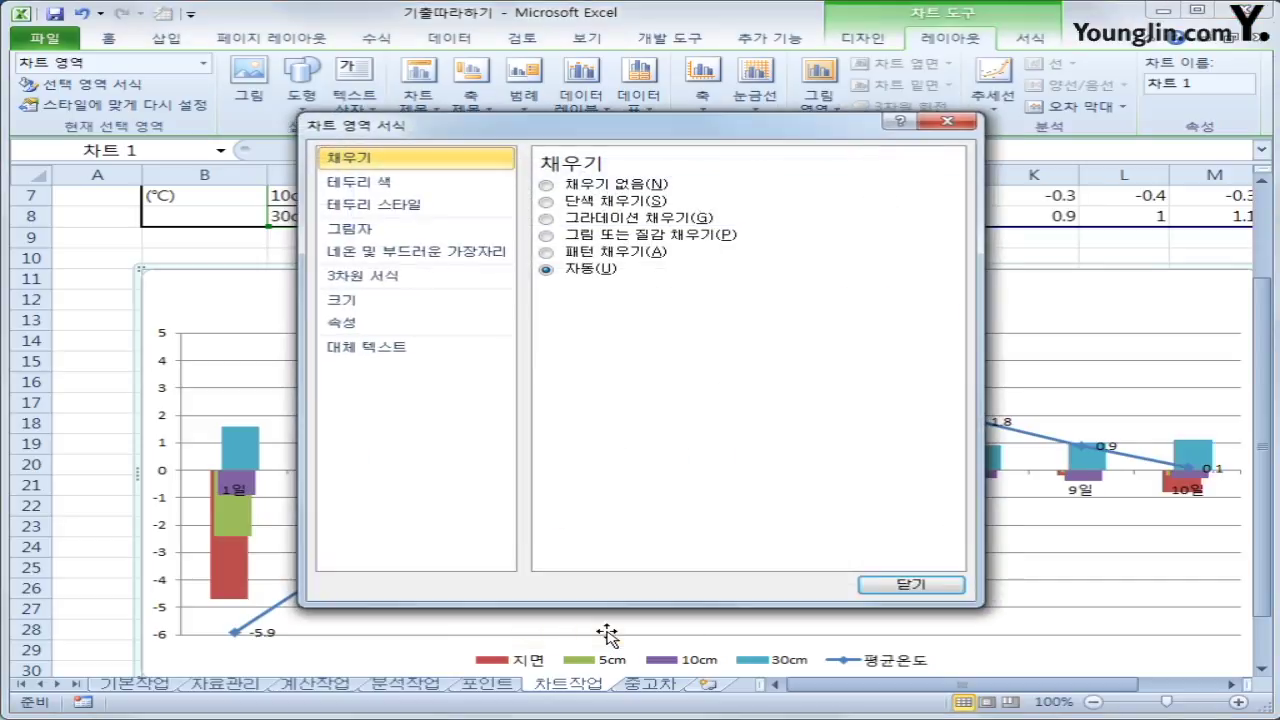
left_click(490, 205)
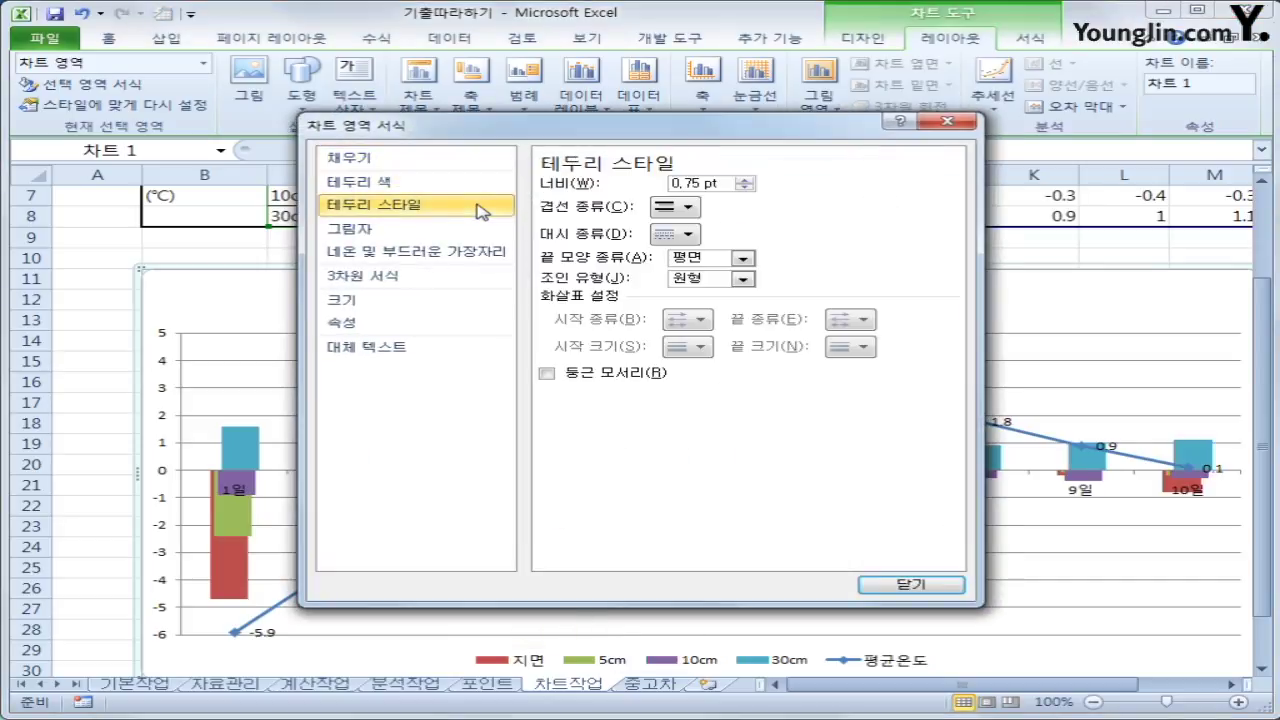
left_click(615, 374)
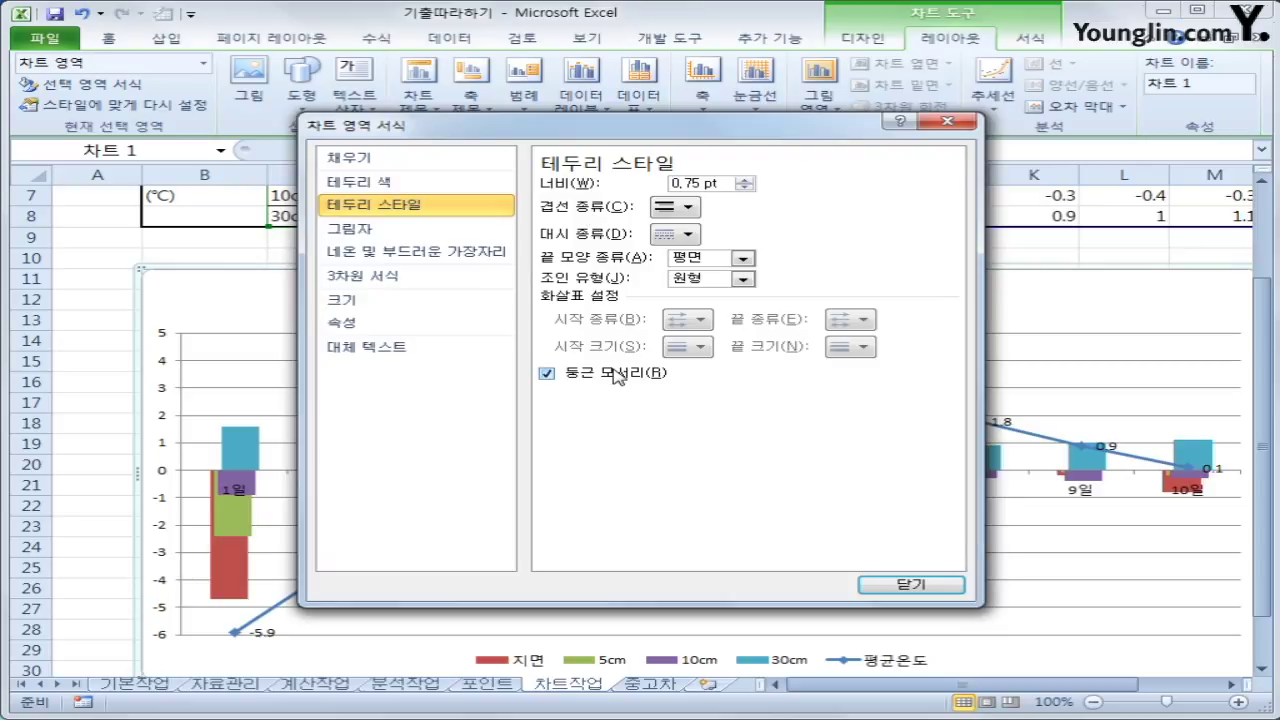
left_click(890, 590)
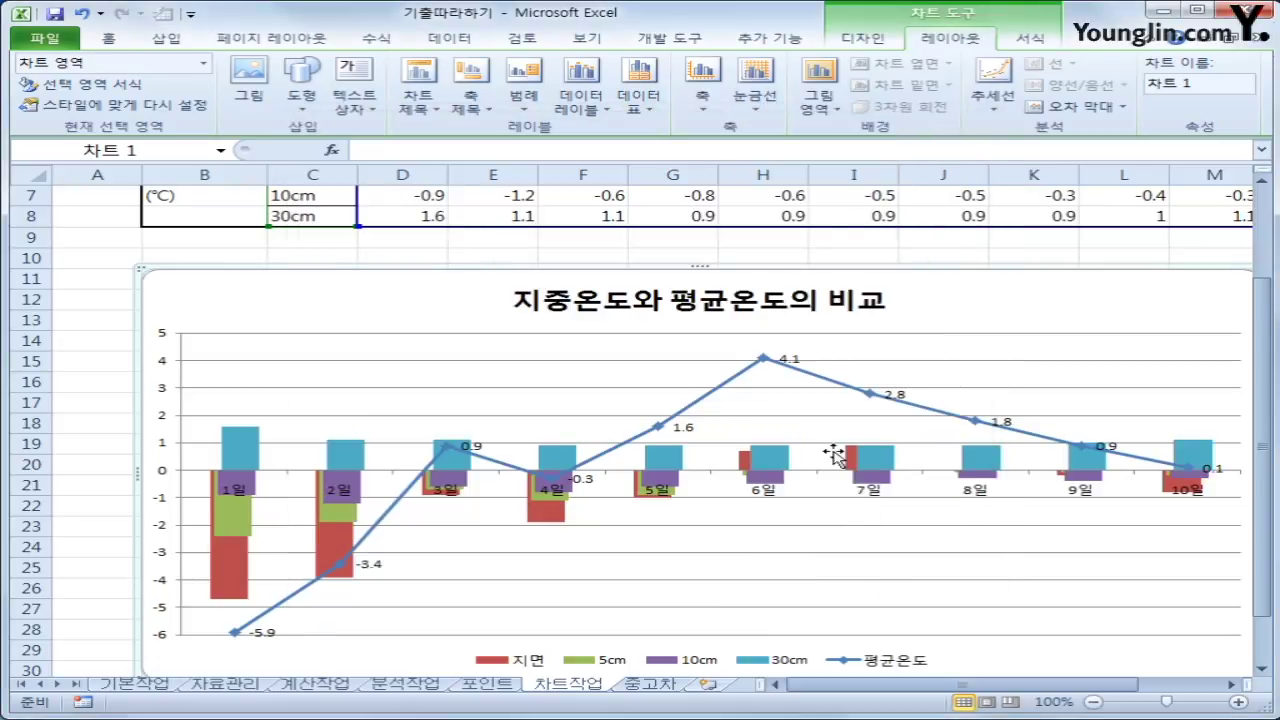
left_click(104, 357)
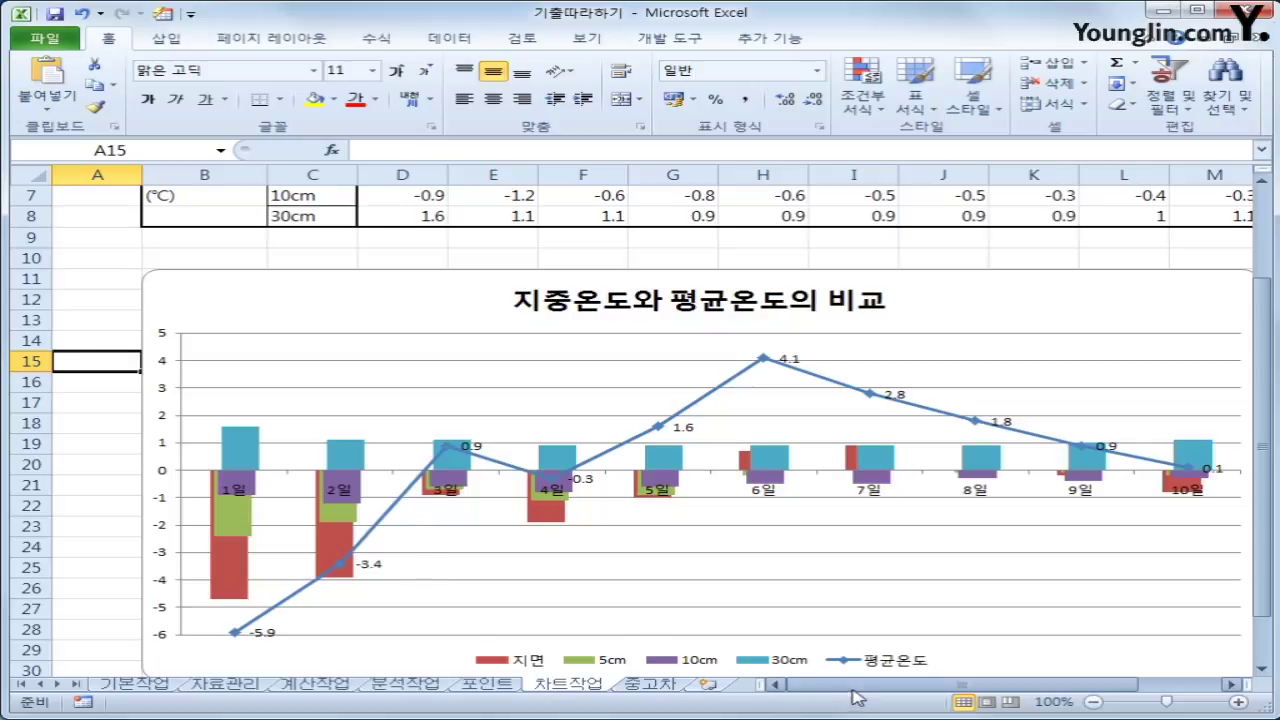
Open the 중고차 sheet with the used-car table and 중고차입력 button
scroll(850, 650, "down", 1)
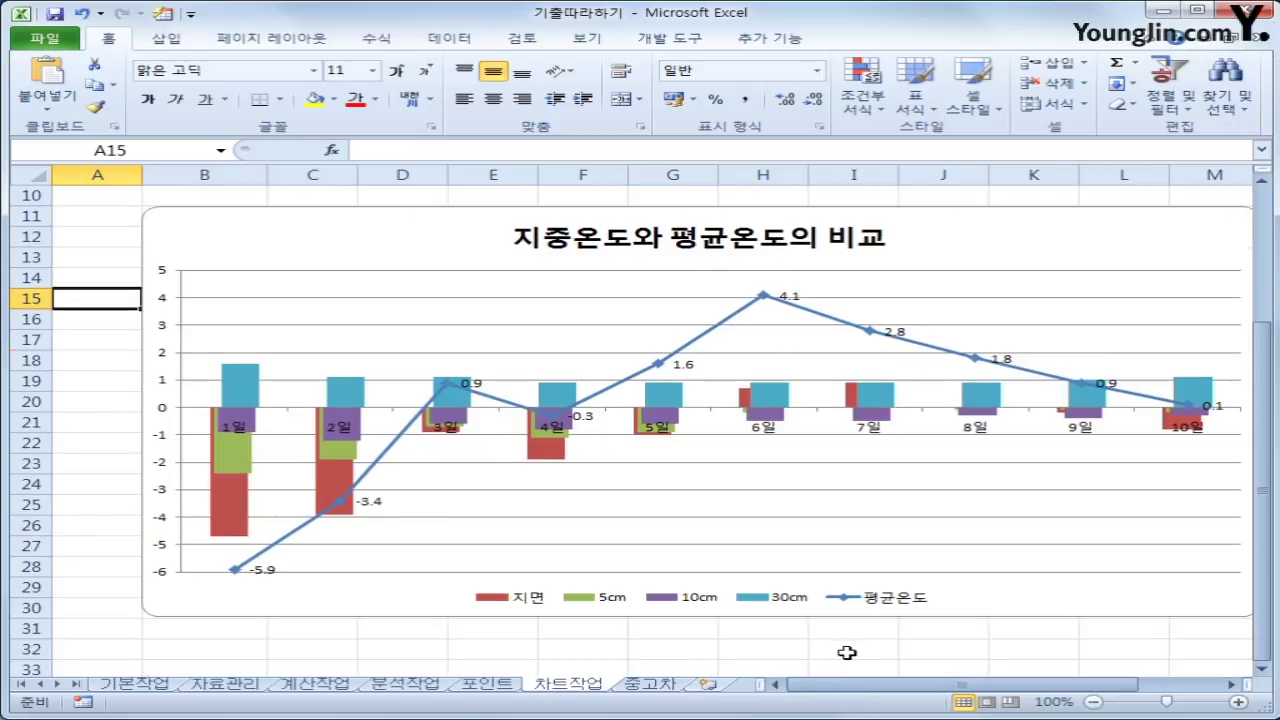
left_click_drag(800, 685, 890, 690)
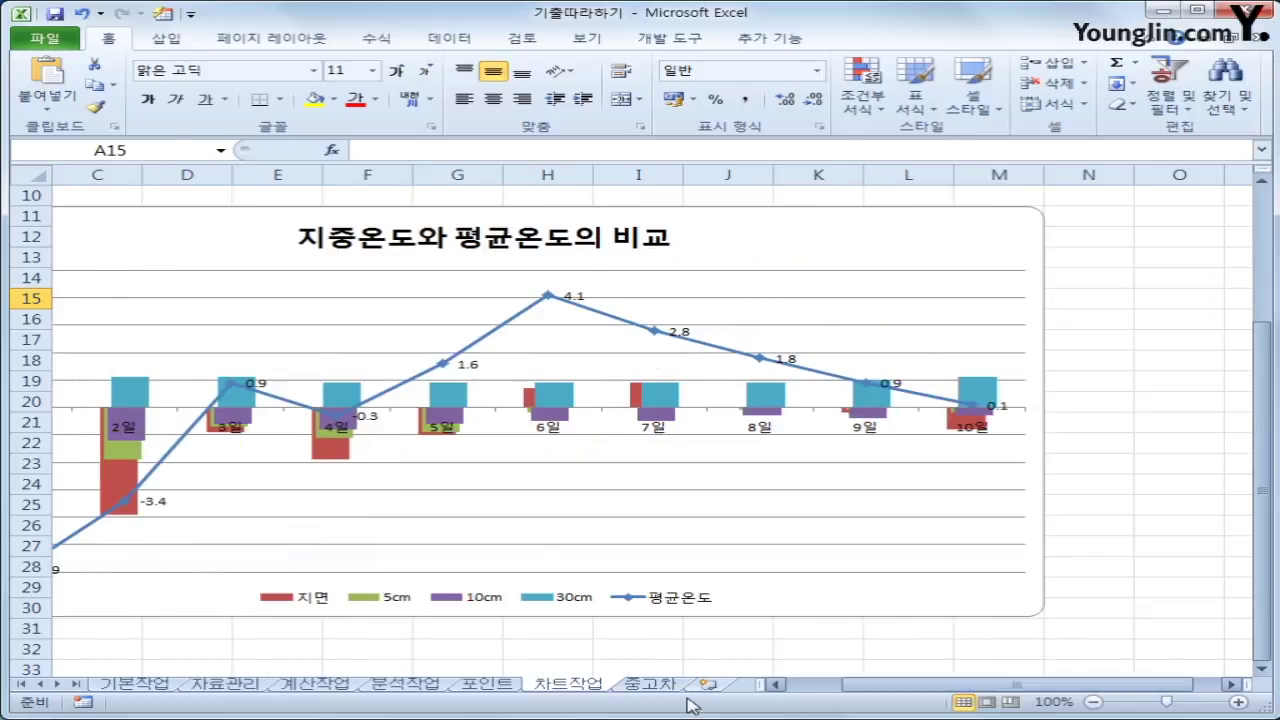
left_click(650, 684)
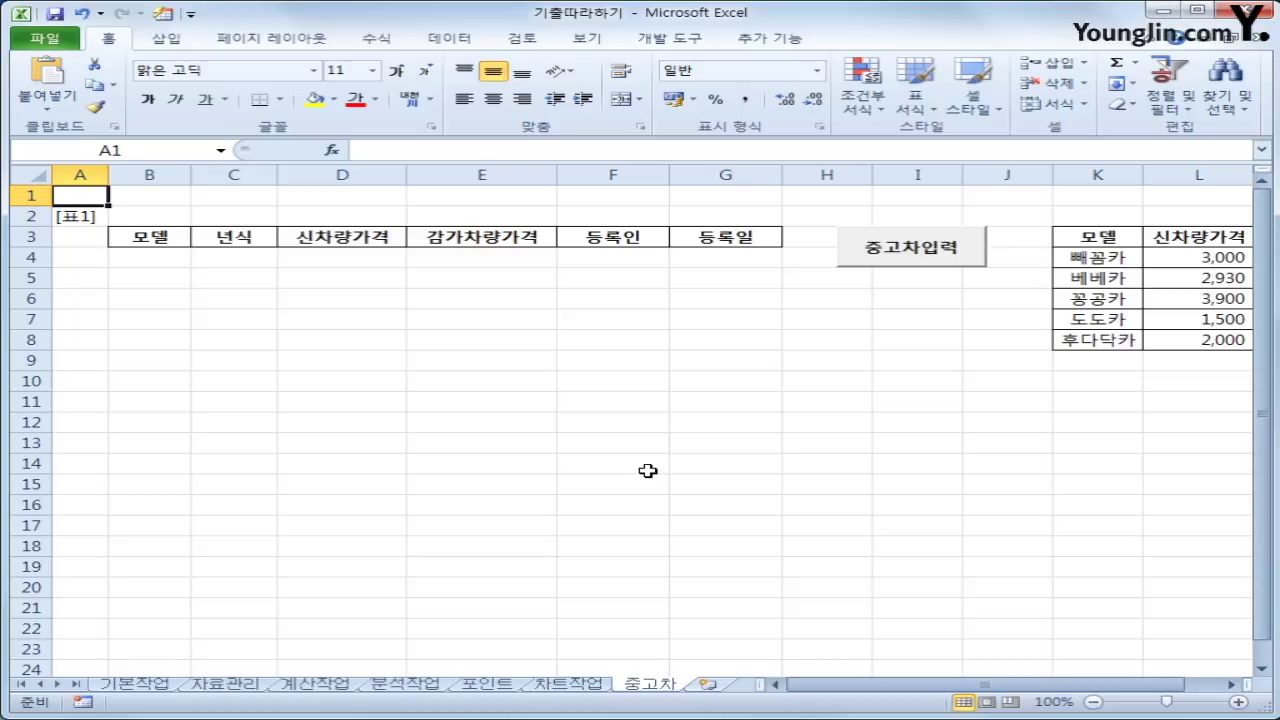
Add 중고차입력화면.Show to the 중고차입력 button's Click procedure in Design Mode
left_click(800, 340)
left_click(672, 38)
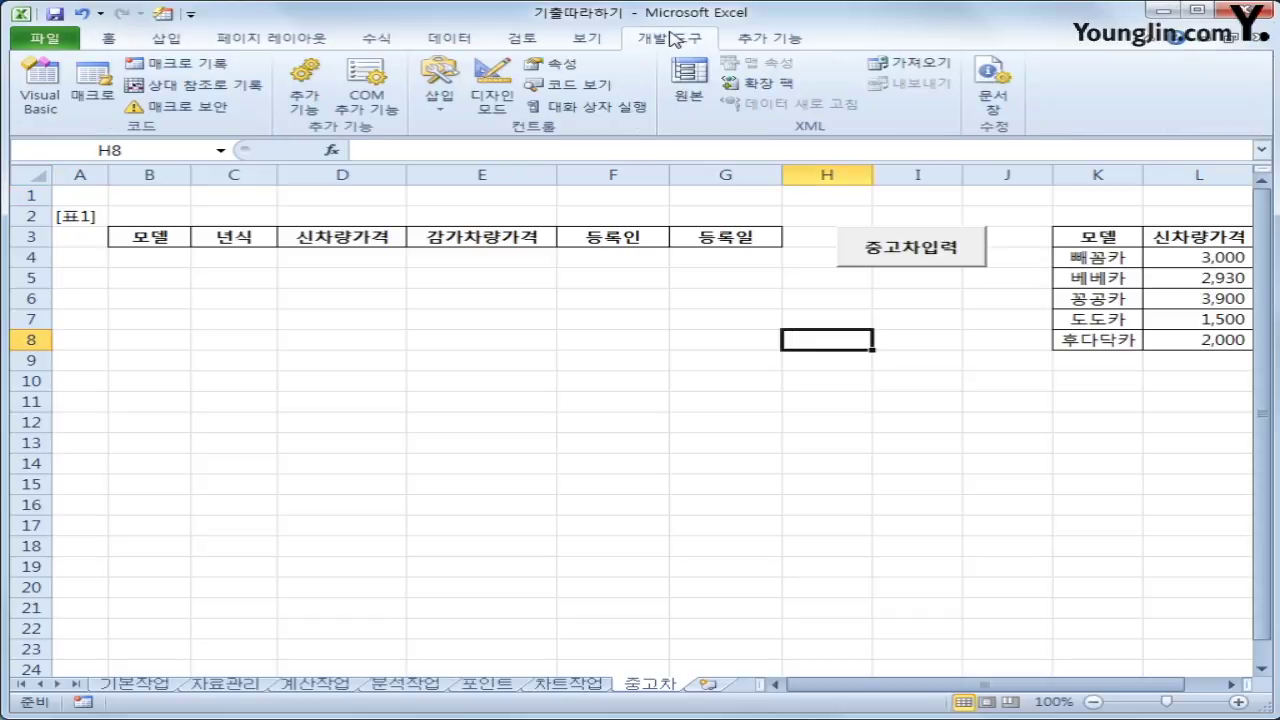
left_click(489, 104)
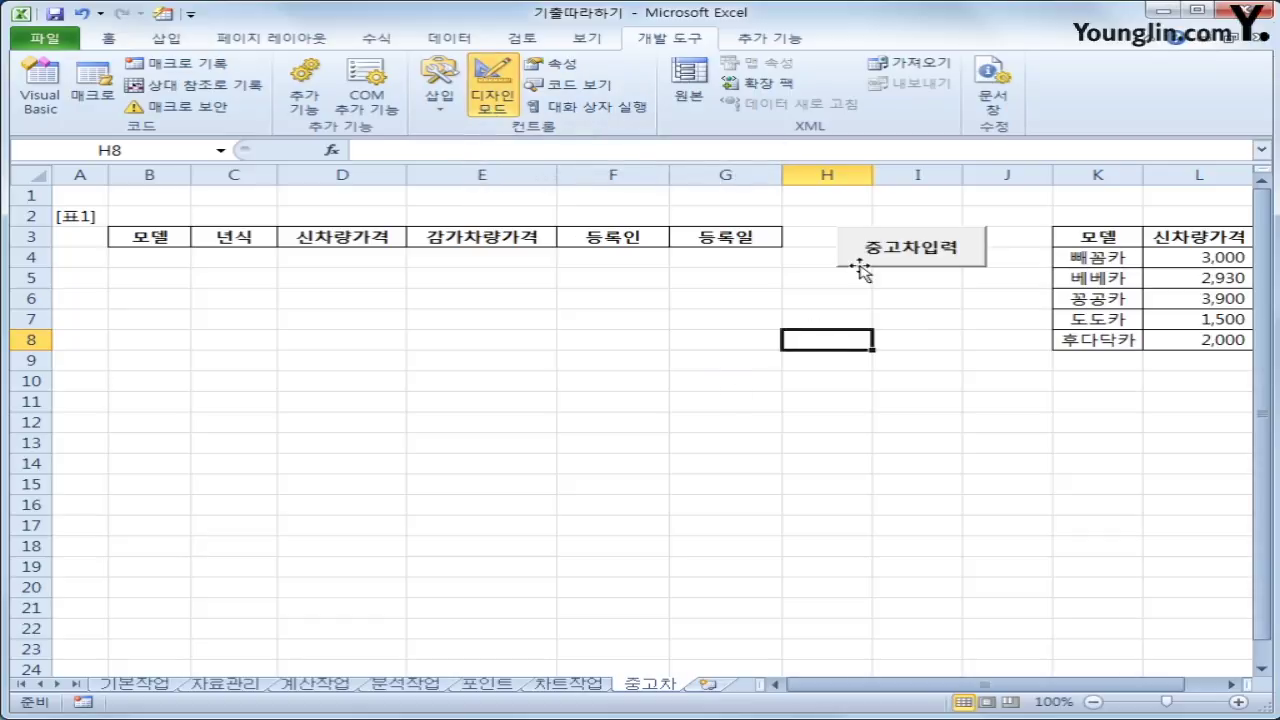
left_click(868, 256)
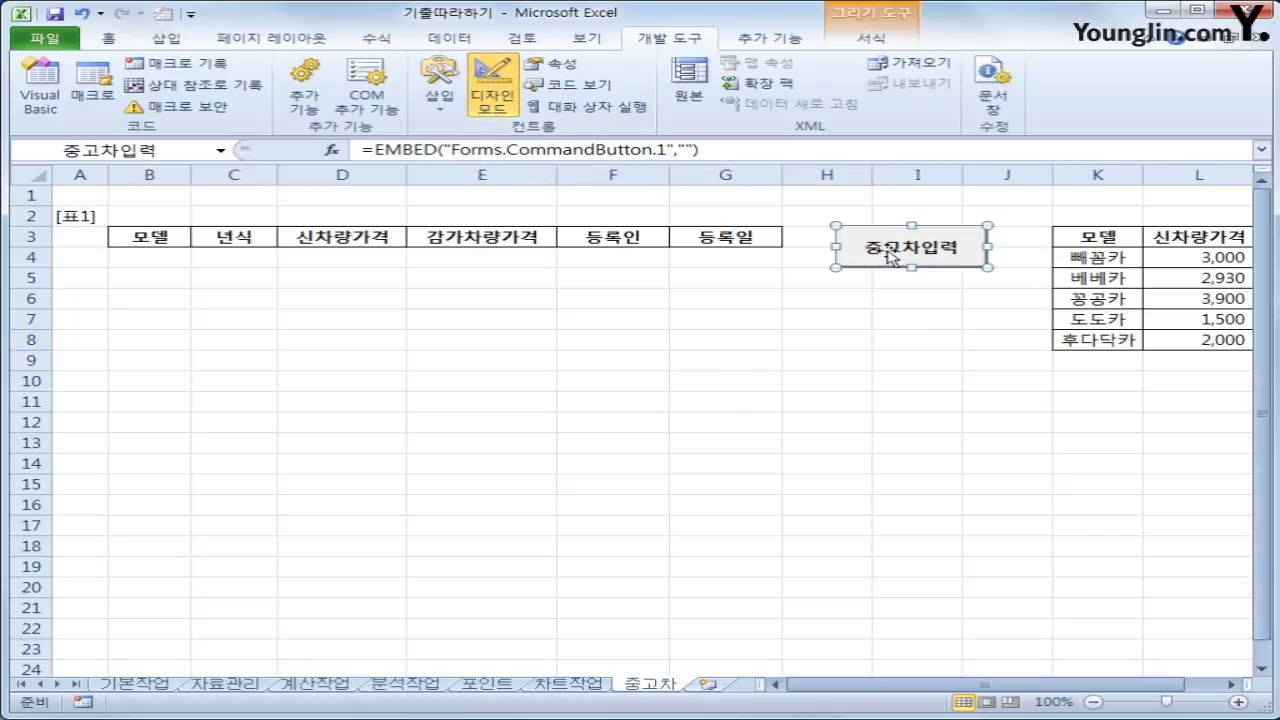
double_click(890, 256)
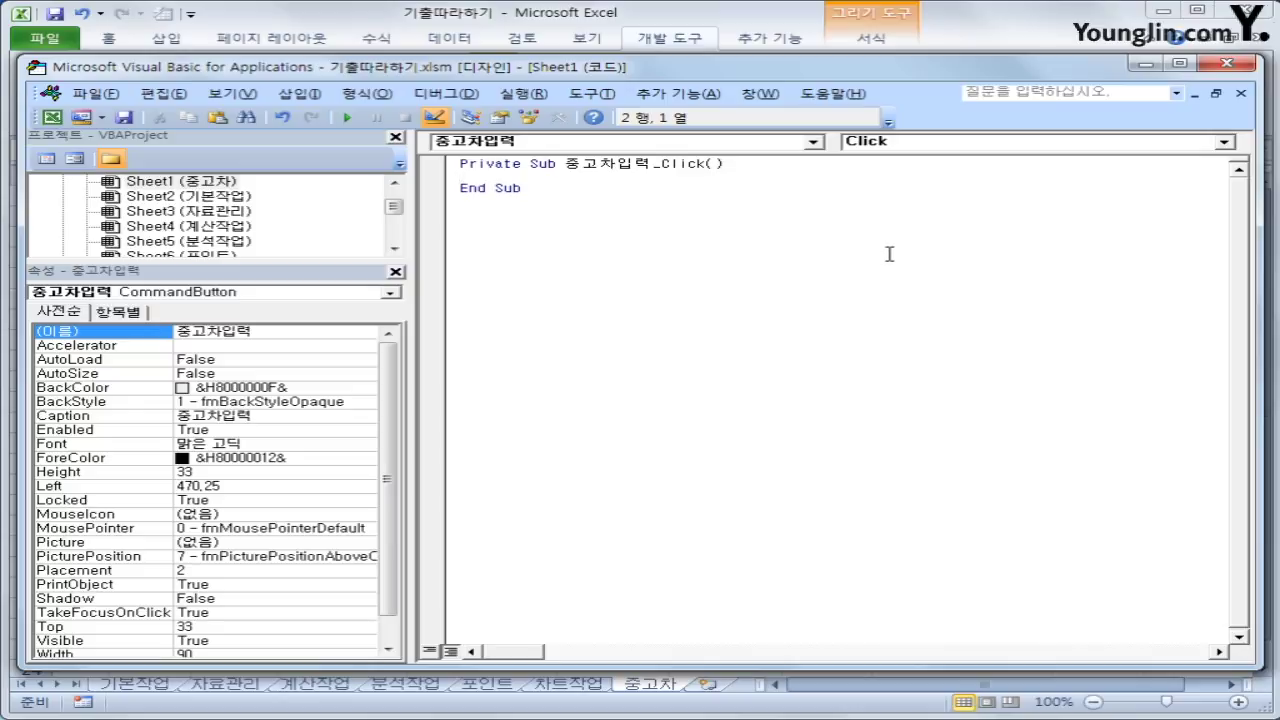
key("Tab")
type("중고차입력화면")
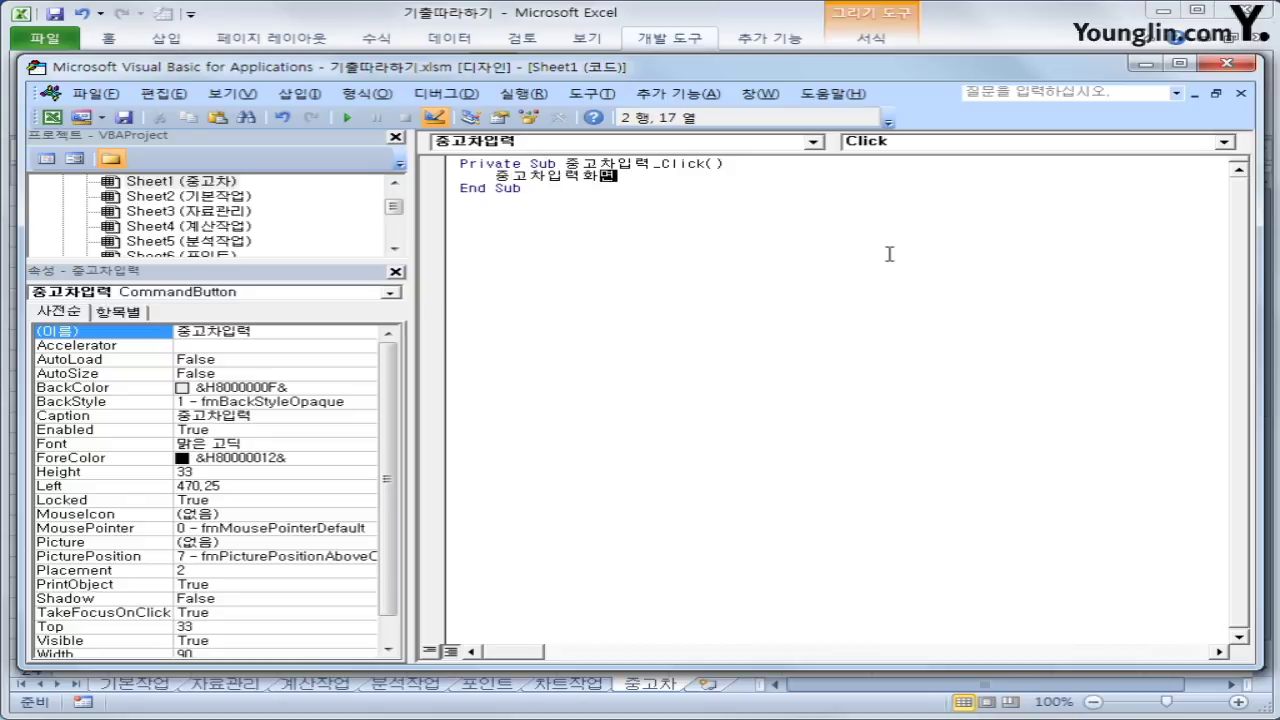
type(".Show")
left_click(1227, 63)
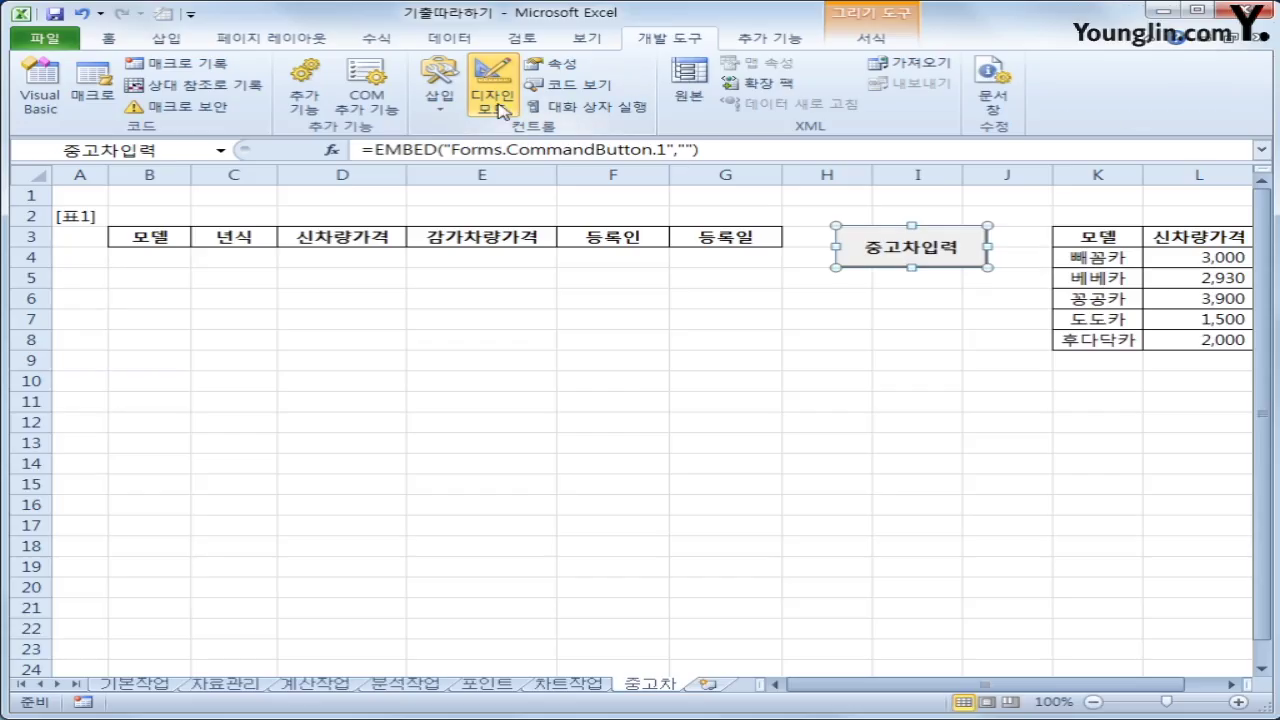
Leave Design Mode and test the button: the input form opens with an empty model list
left_click(492, 92)
left_click(888, 250)
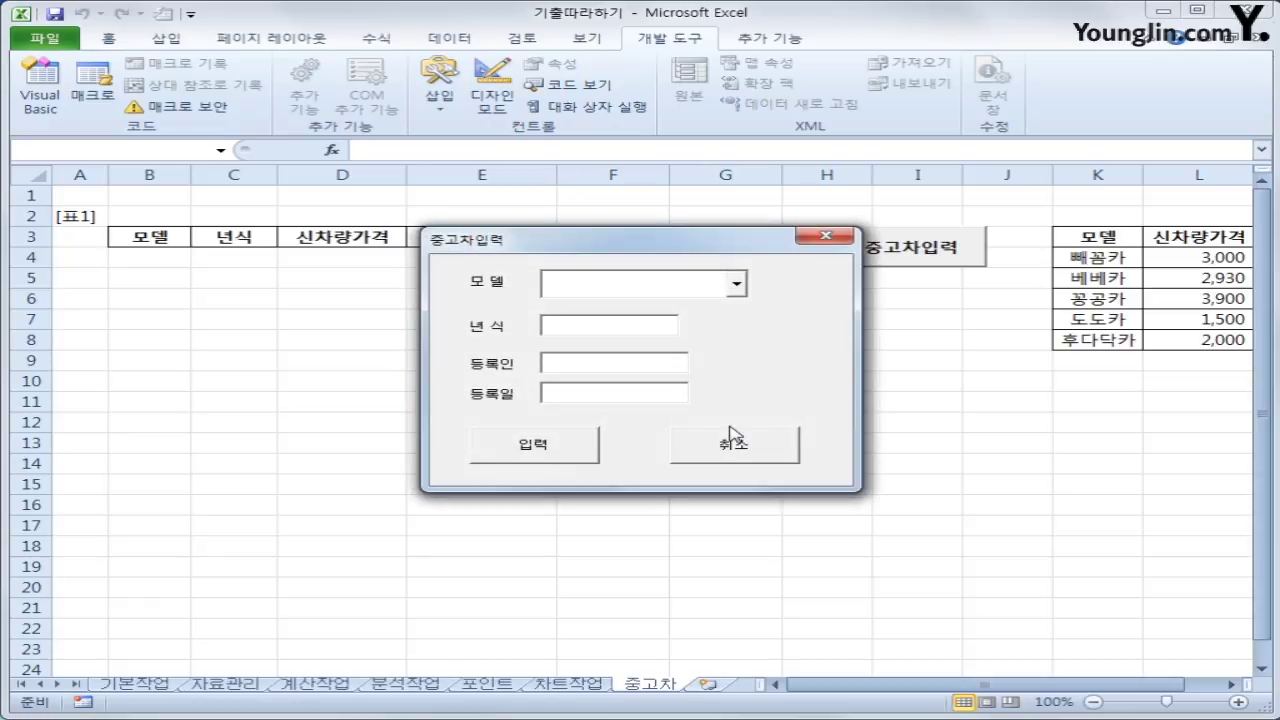
left_click(831, 238)
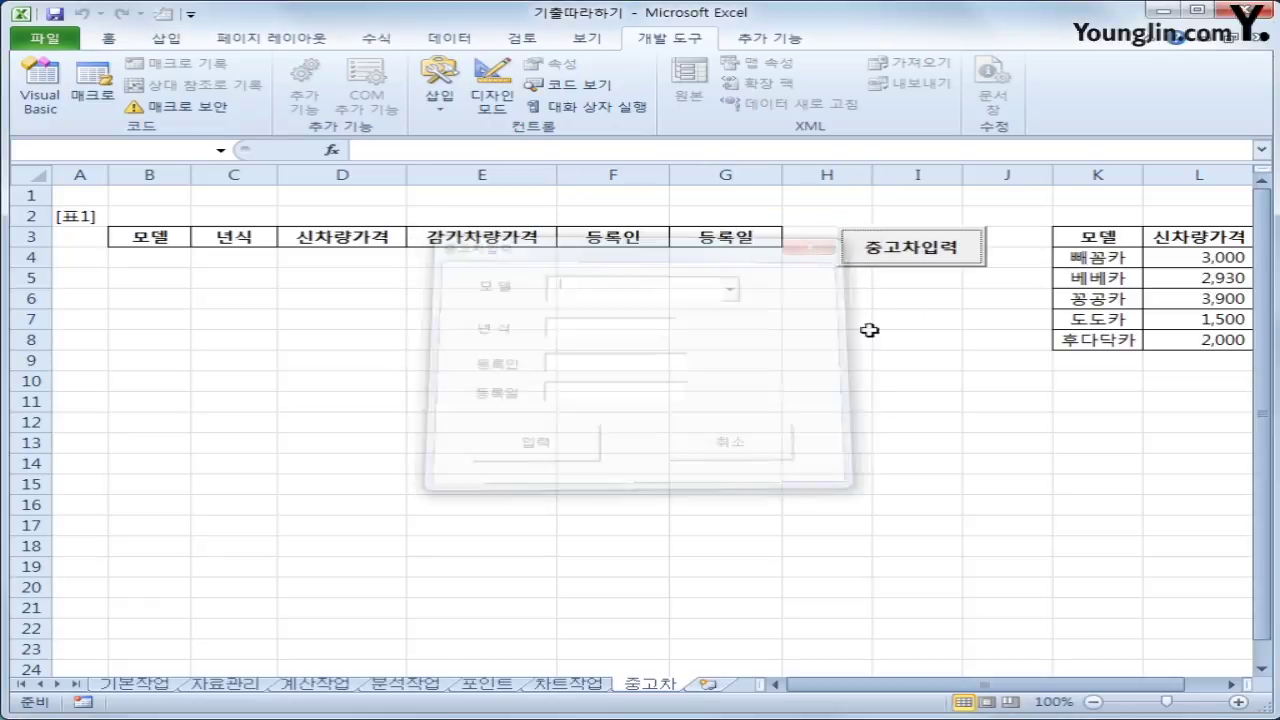
left_click(942, 410)
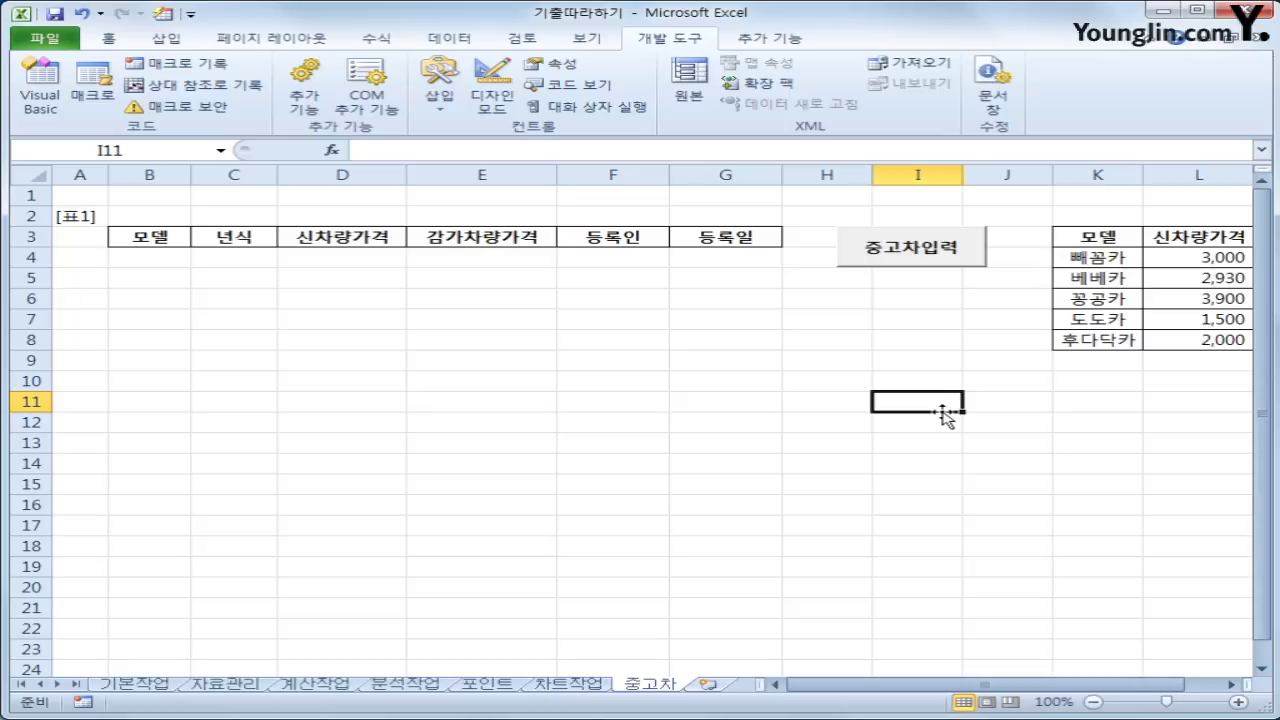
left_click(914, 260)
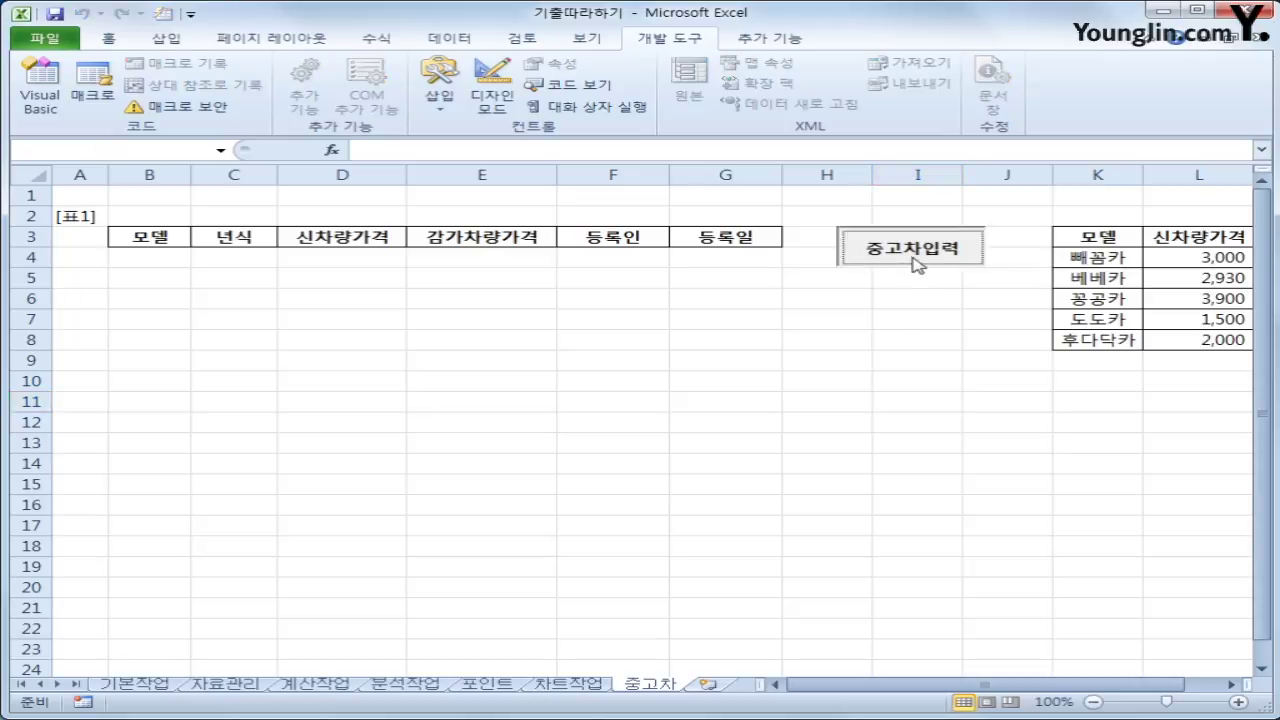
left_click(737, 285)
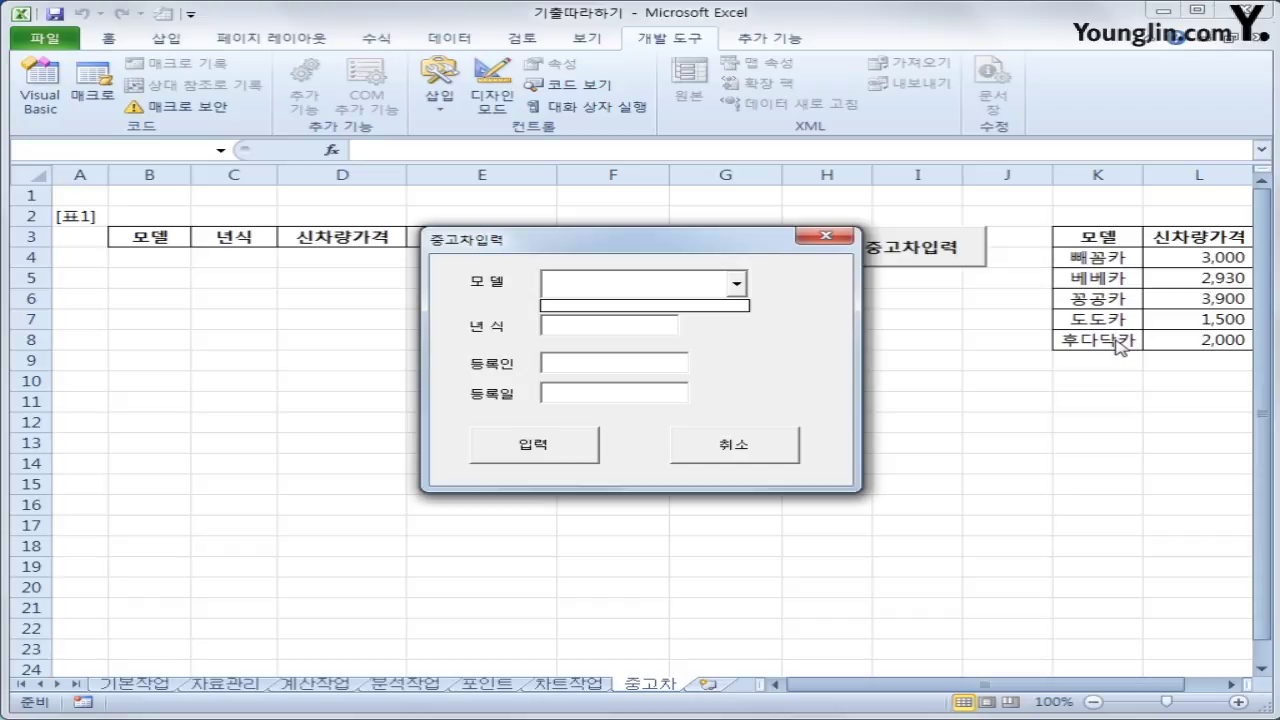
left_click(815, 305)
left_click(566, 395)
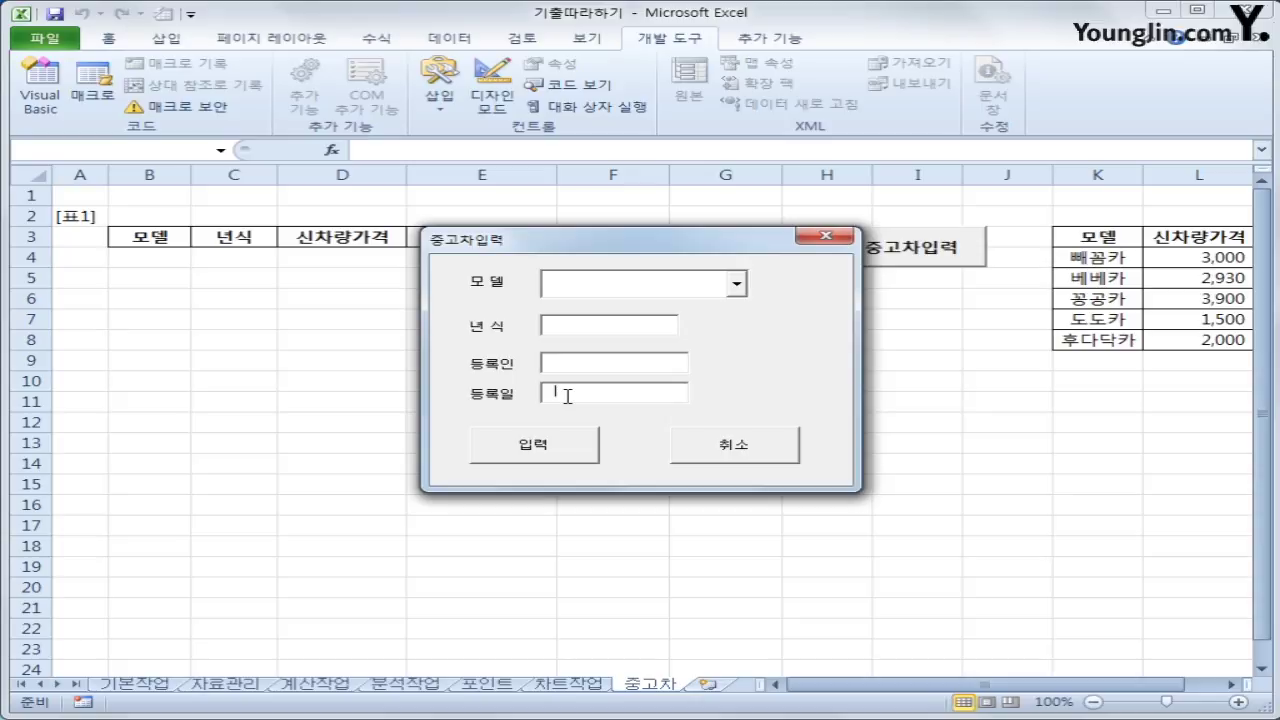
left_click(826, 237)
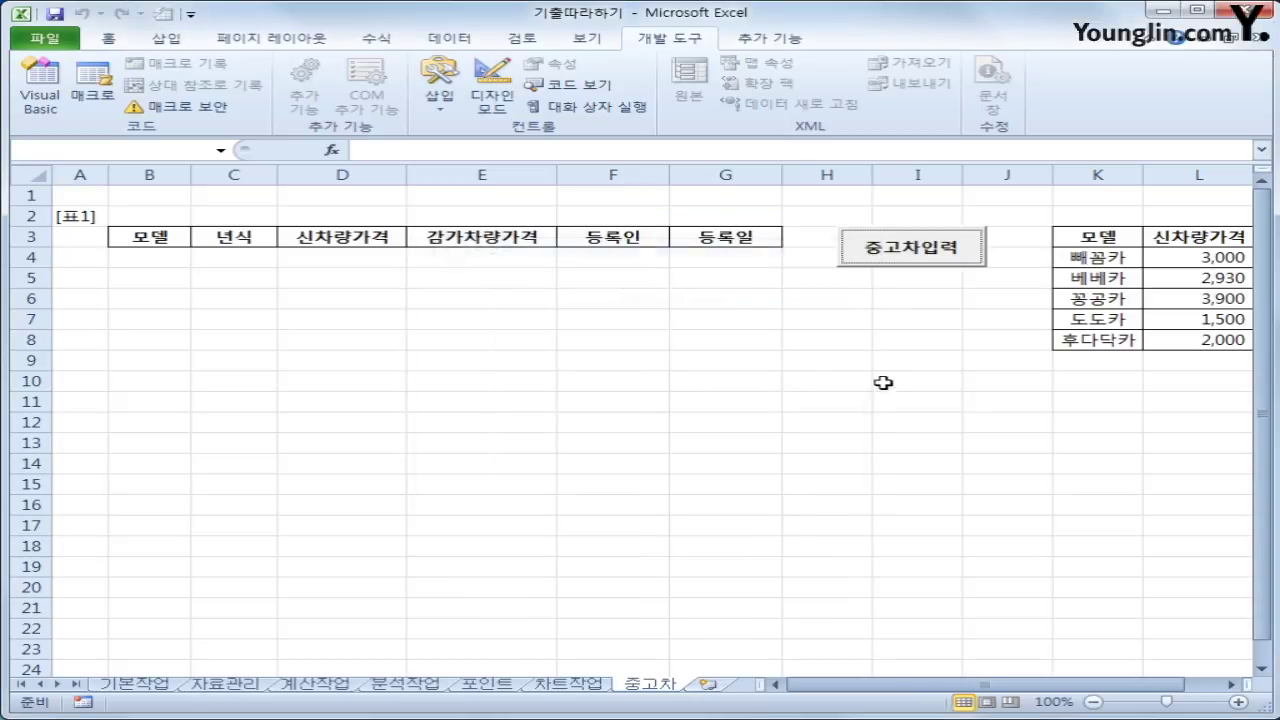
left_click(886, 381)
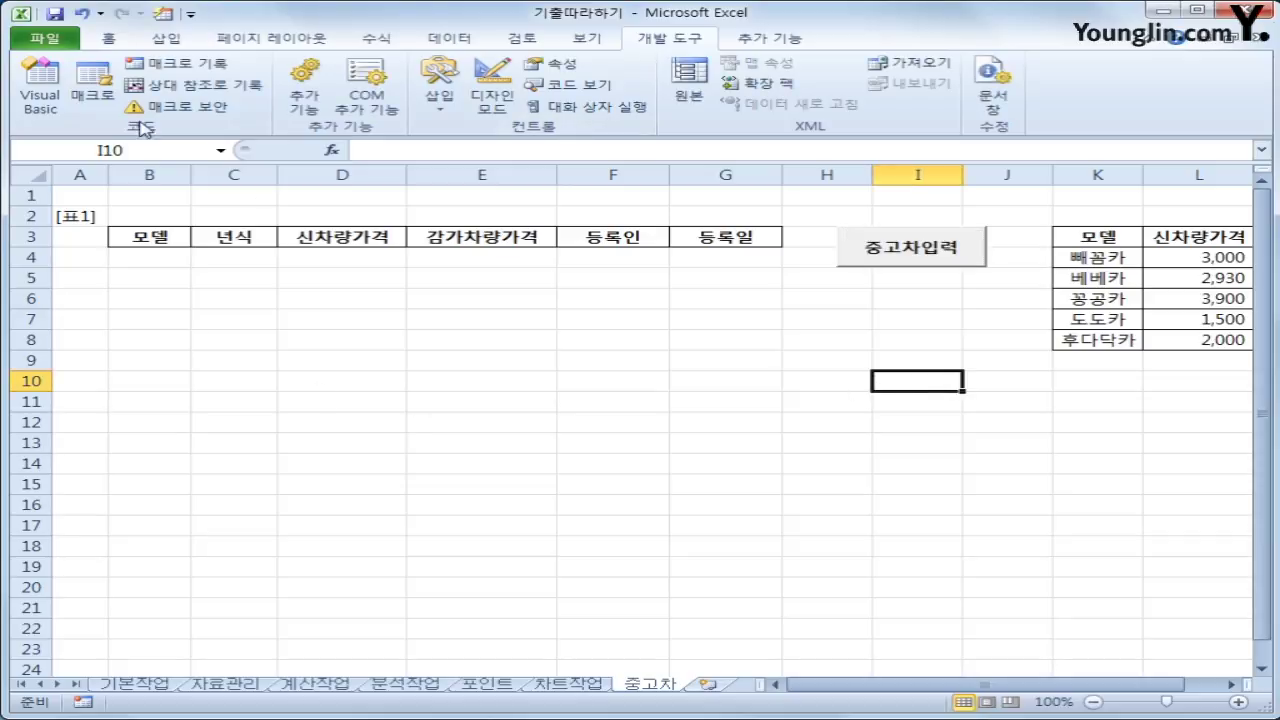
left_click(44, 100)
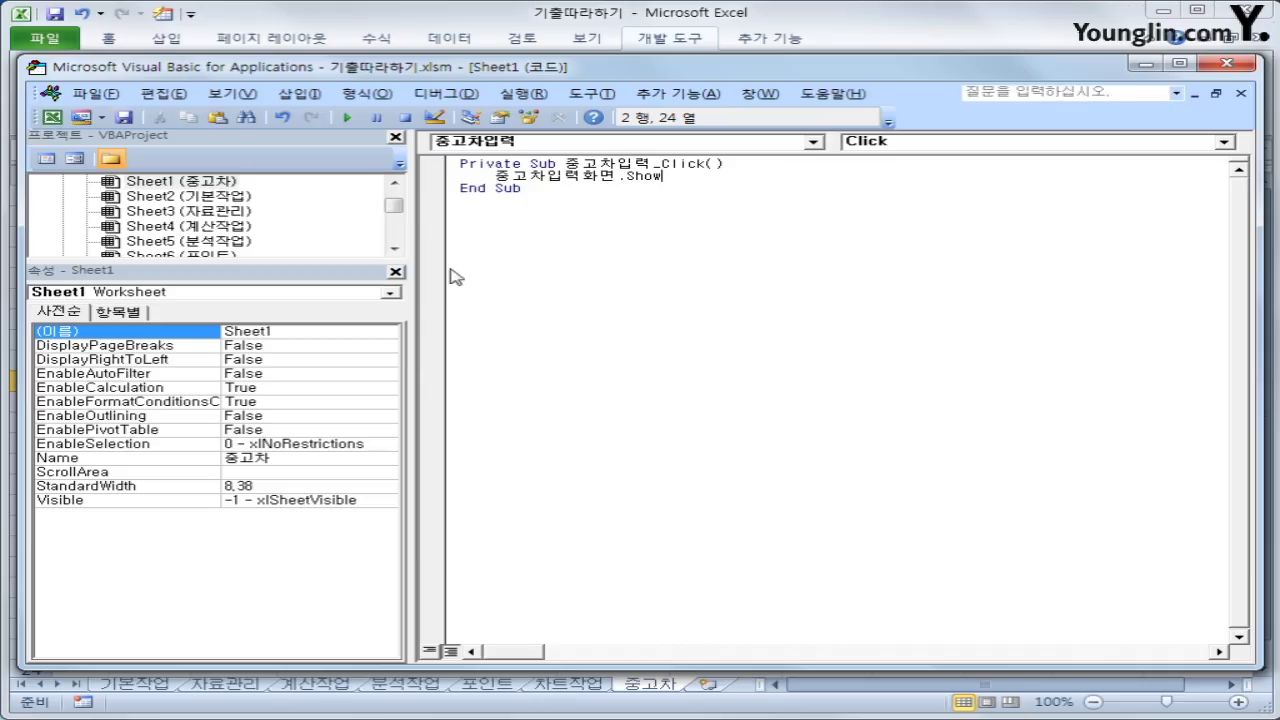
Create a UserForm_Initialize procedure in the 중고차입력화면 form's code
left_click_drag(394, 205, 395, 226)
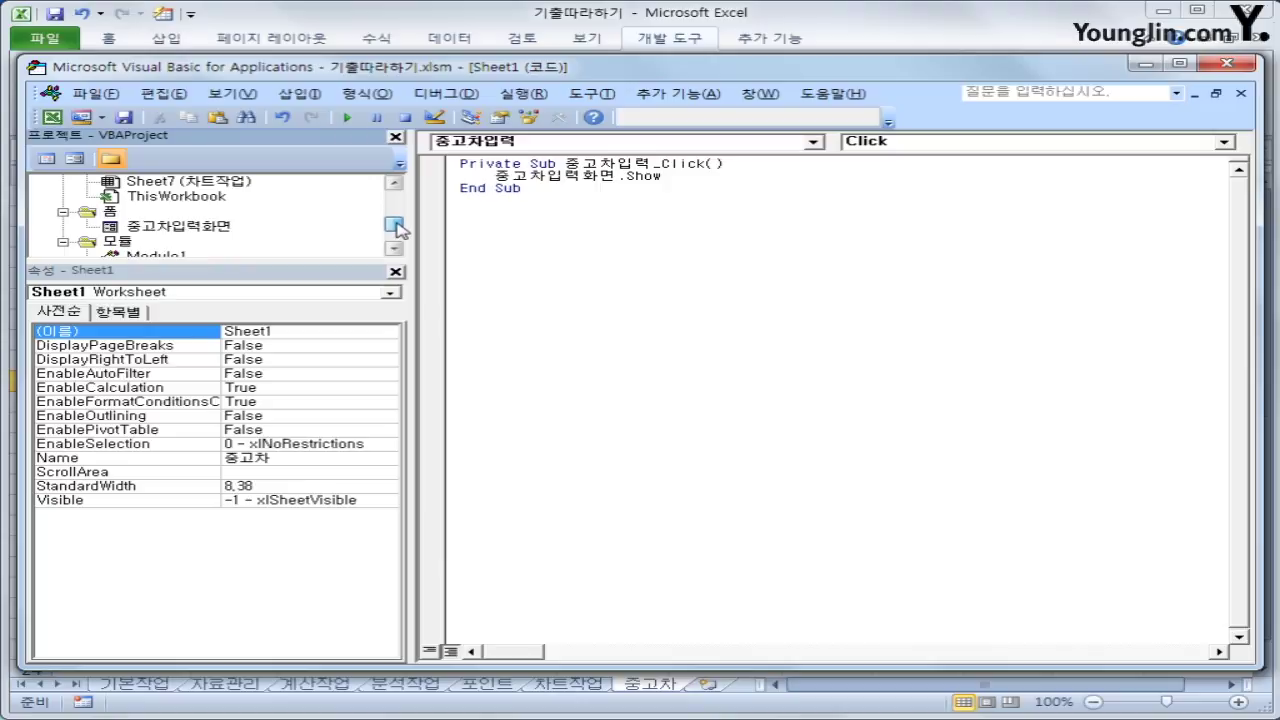
left_click(105, 215)
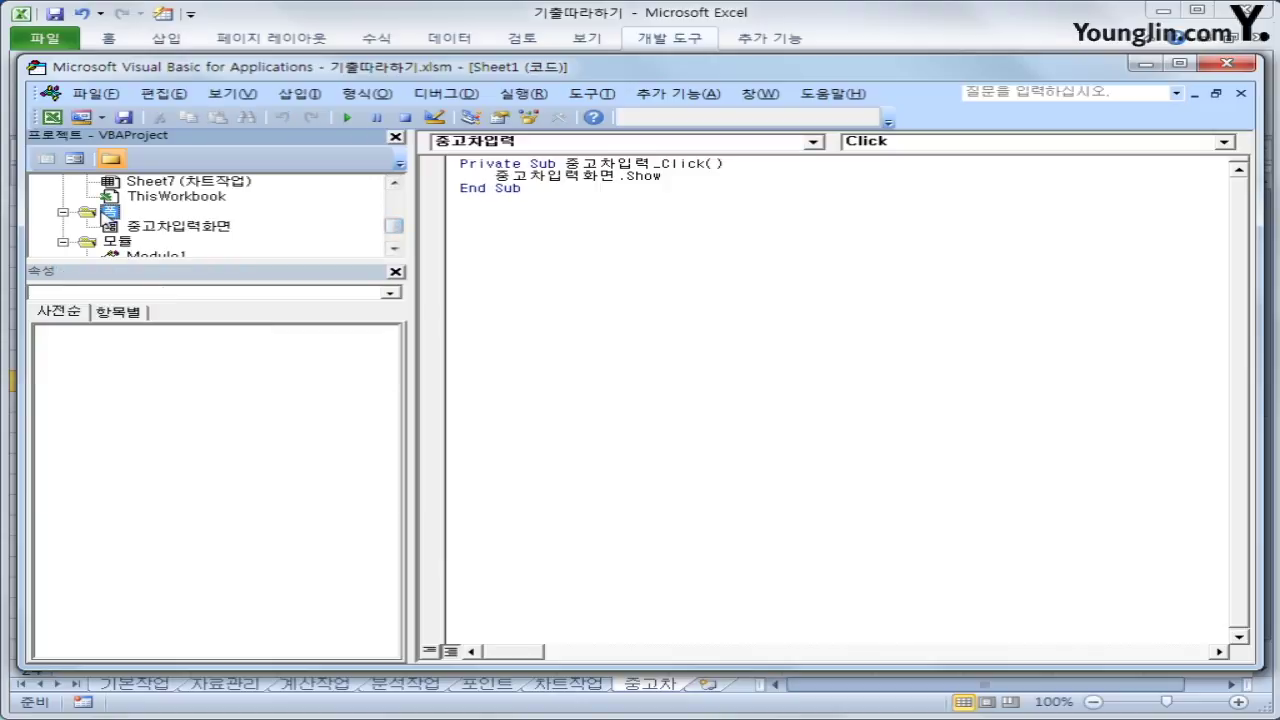
left_click(176, 227)
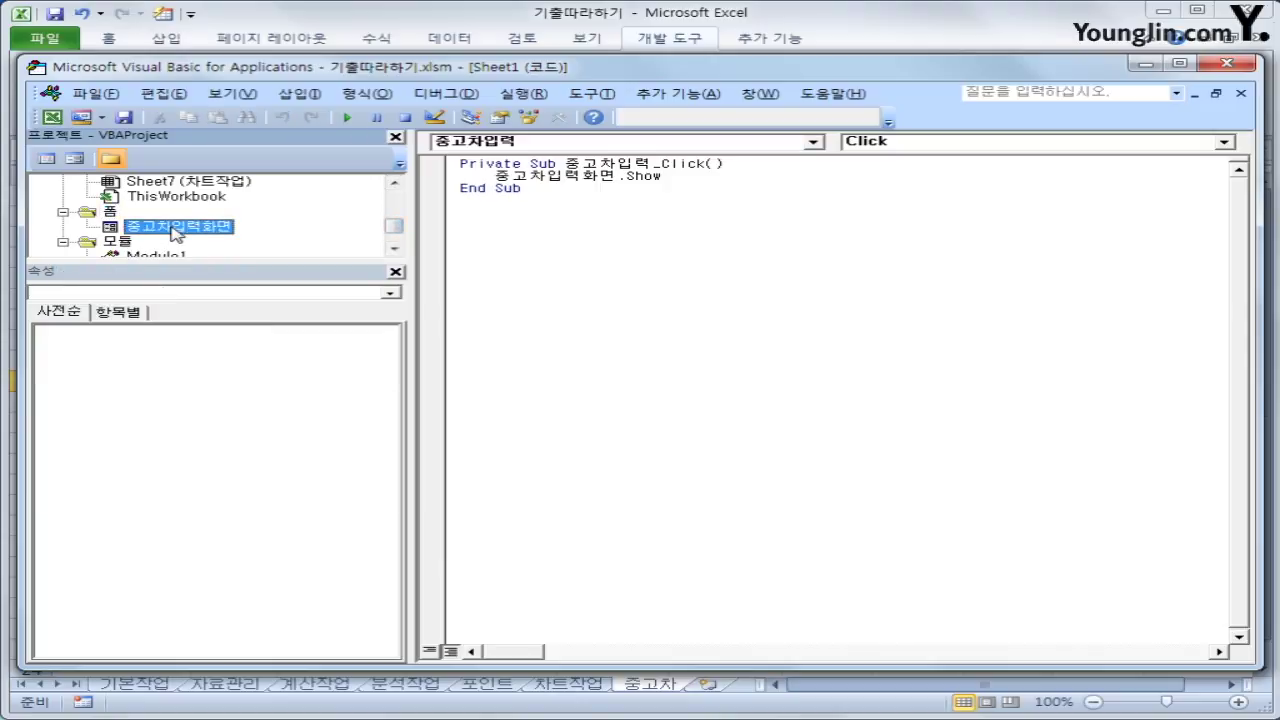
left_click(47, 160)
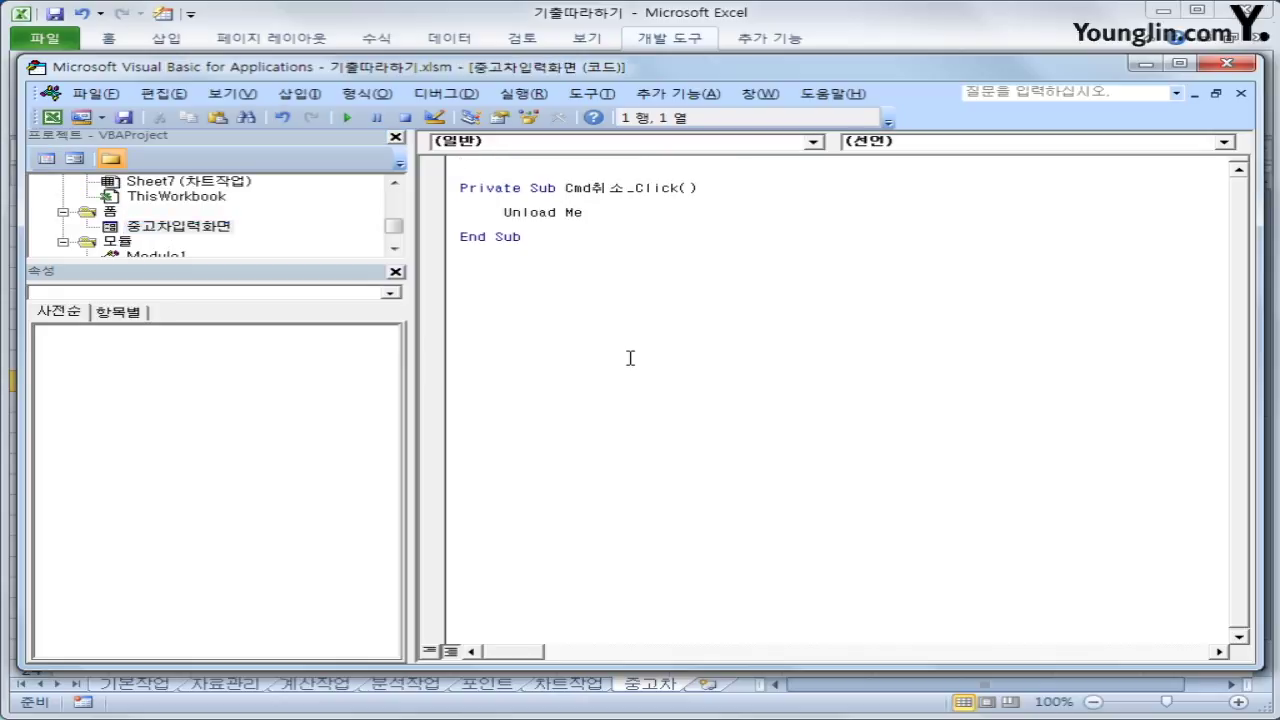
left_click(587, 142)
left_click(594, 284)
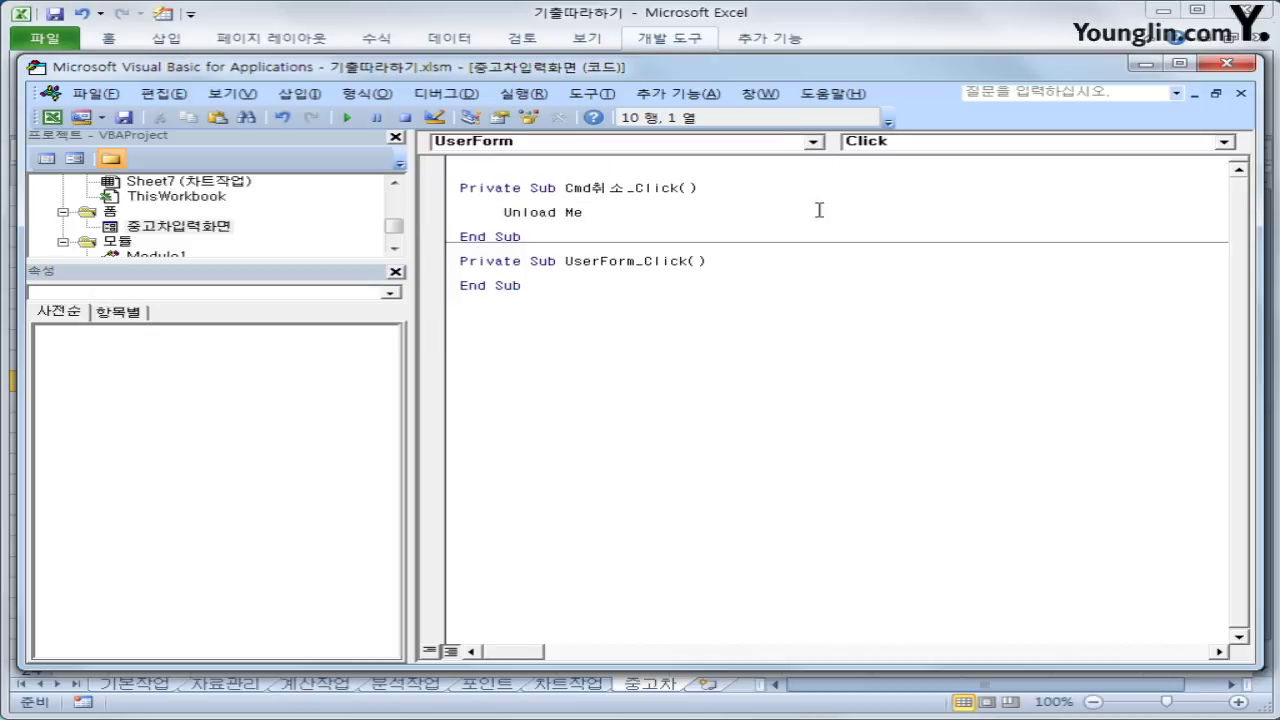
left_click(922, 146)
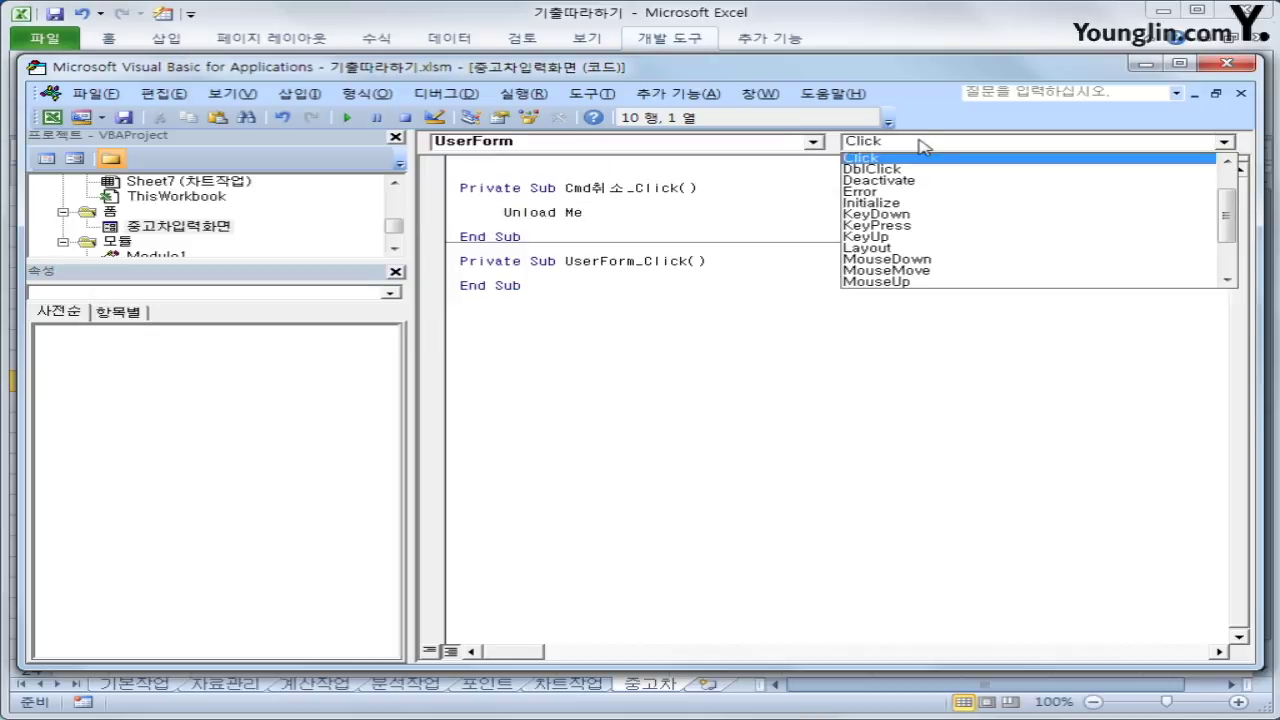
left_click(926, 205)
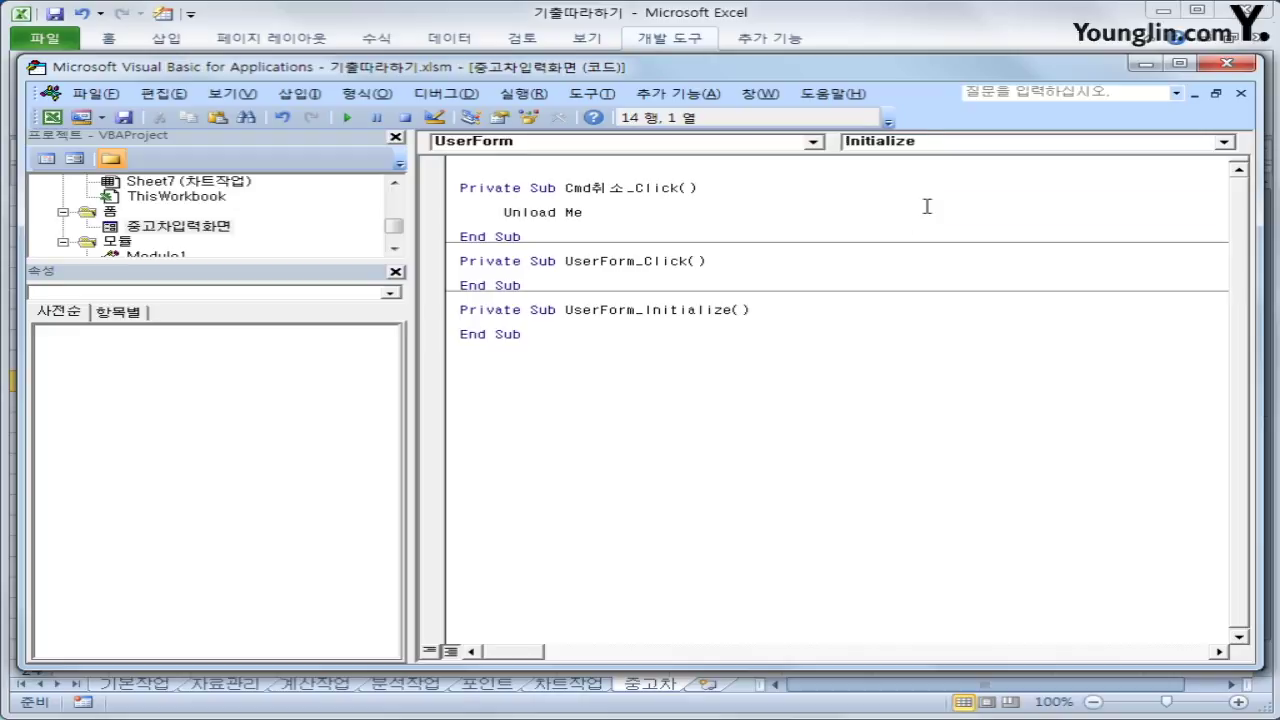
Add Cmb모델.RowSource = "K4:K8" and Text등록일 = Year(Date) to the Initialize procedure
key("Tab")
type("cmb모델.ㄱ")
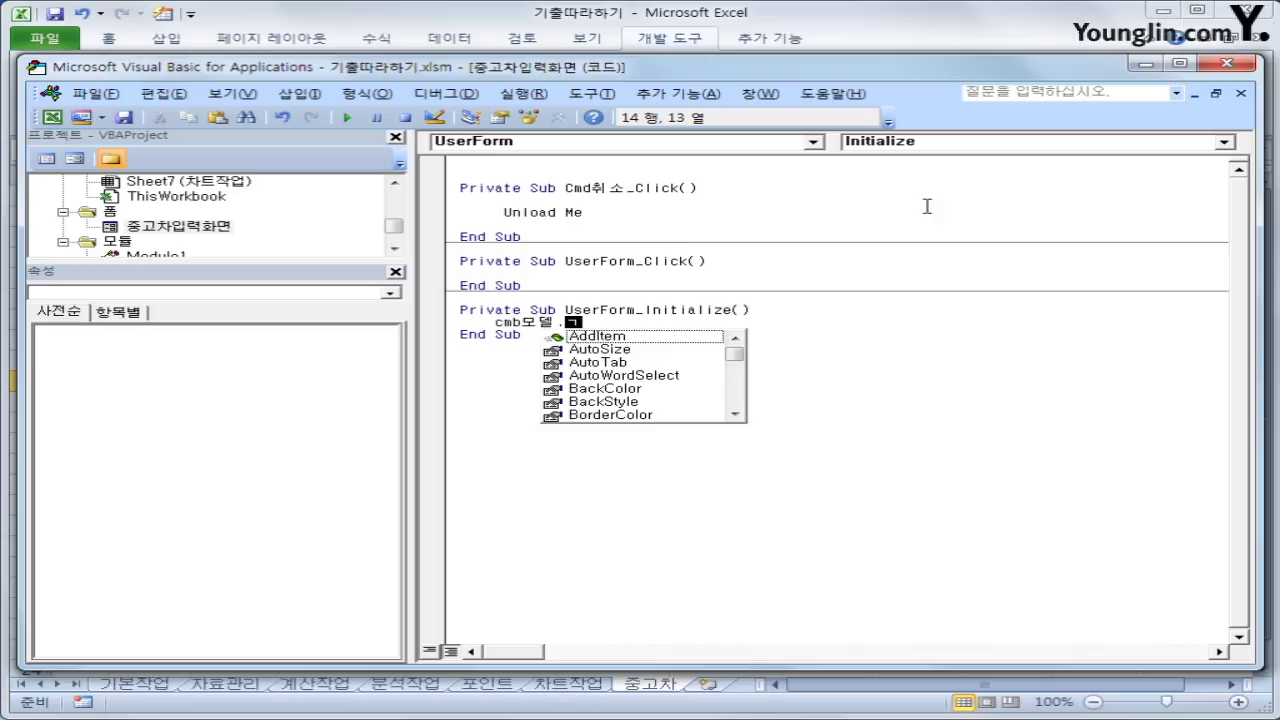
key("BackSpace")
type("RowSource ")
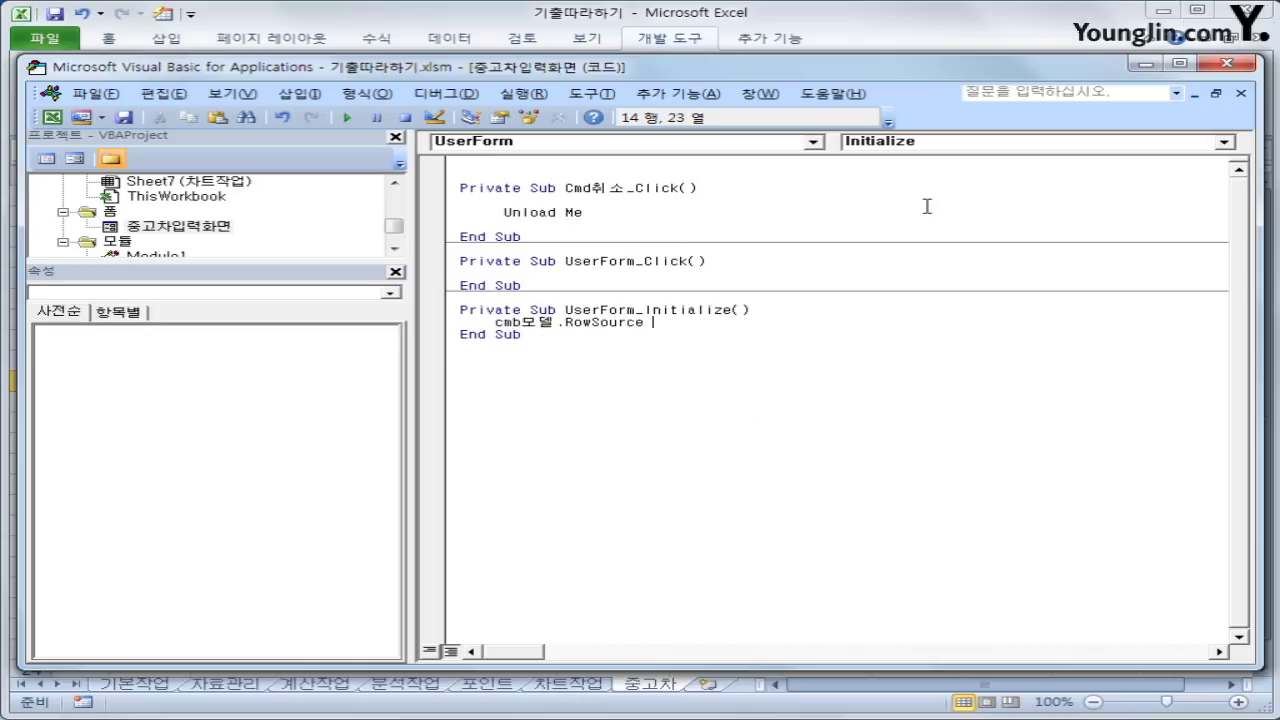
type("=\"ㄱ")
key("BackSpace")
type("K4:K8\"")
key("Return")
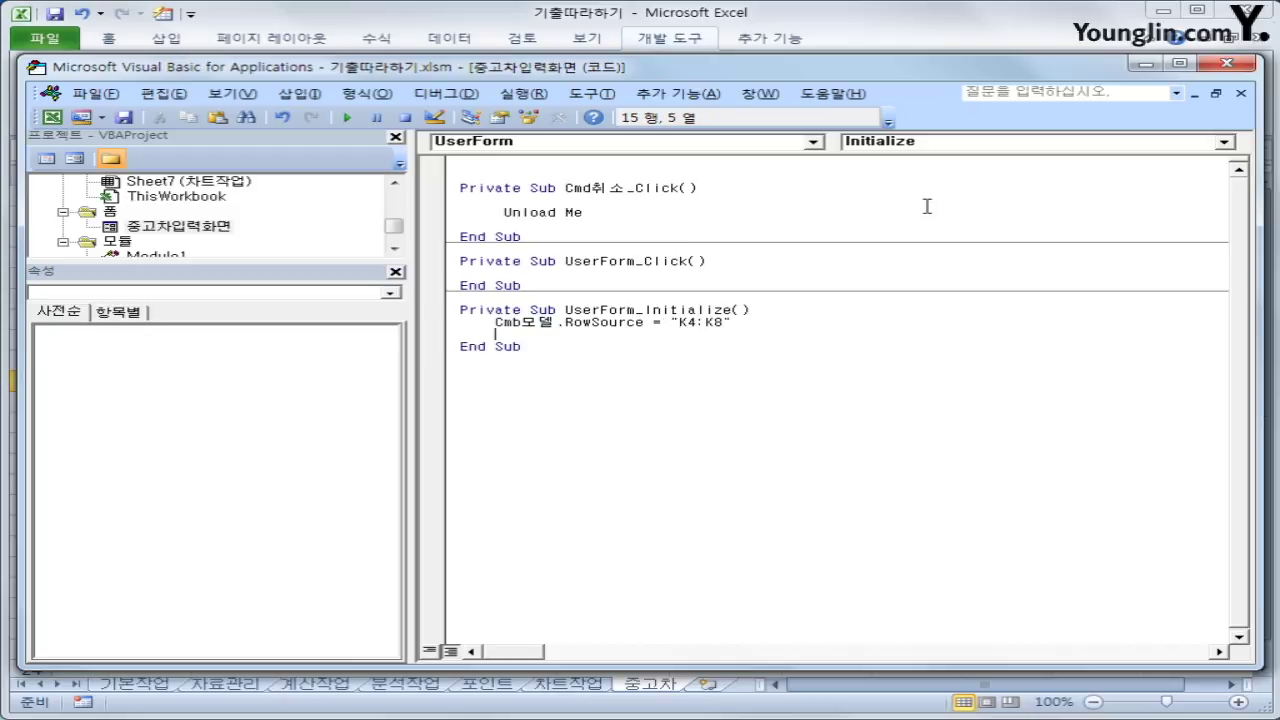
type("text등록")
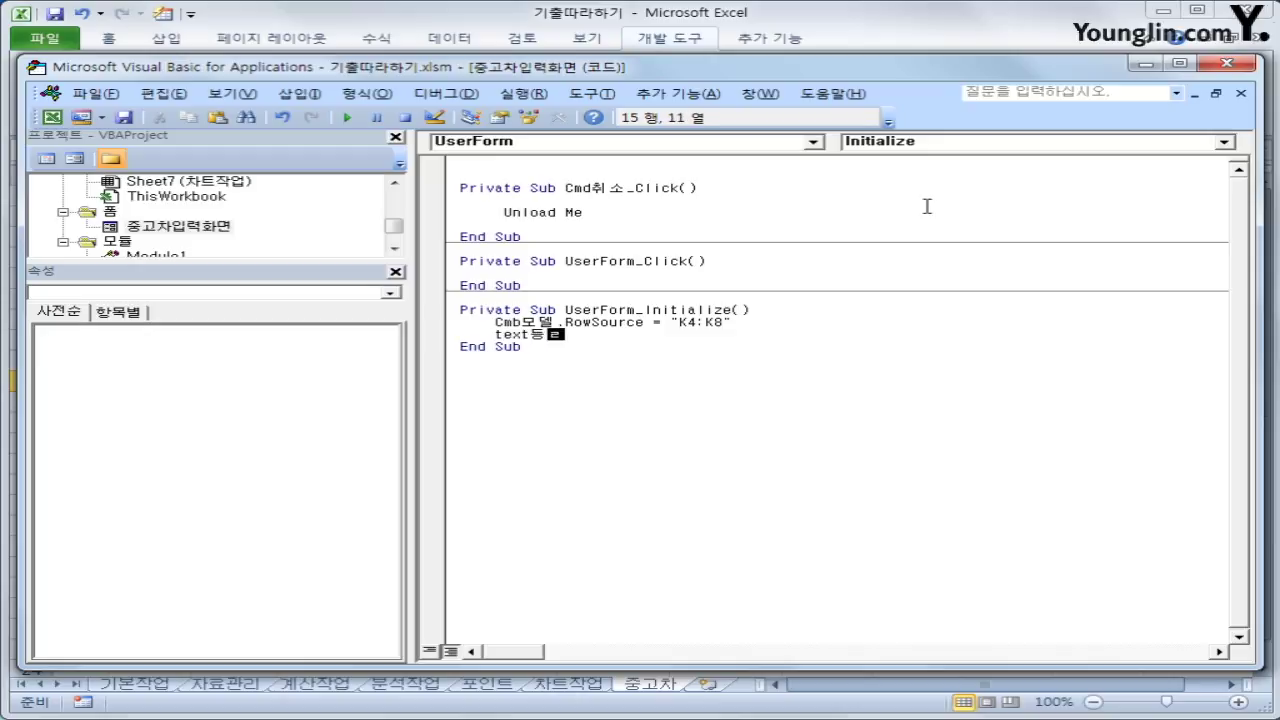
type("일=")
type("year(date)")
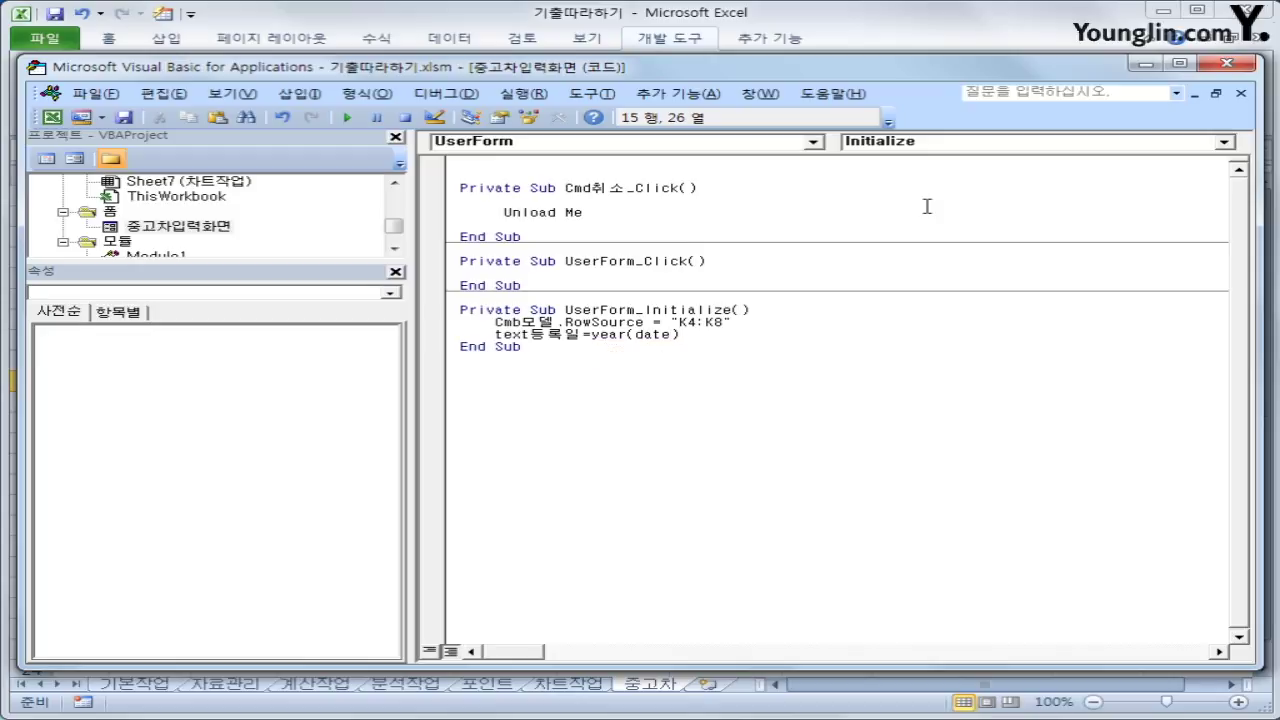
key("Down")
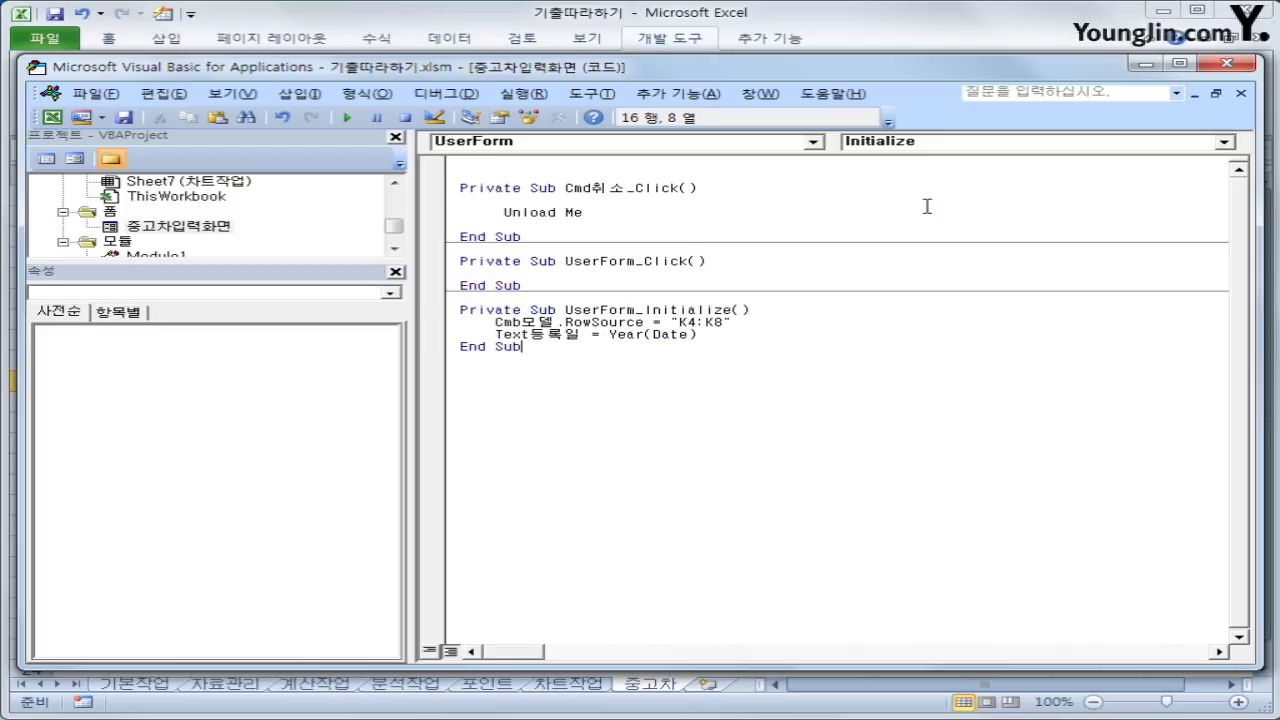
left_click(1227, 64)
Run the form, check the model list now holds the cars, and pick 빠곰카
left_click(925, 262)
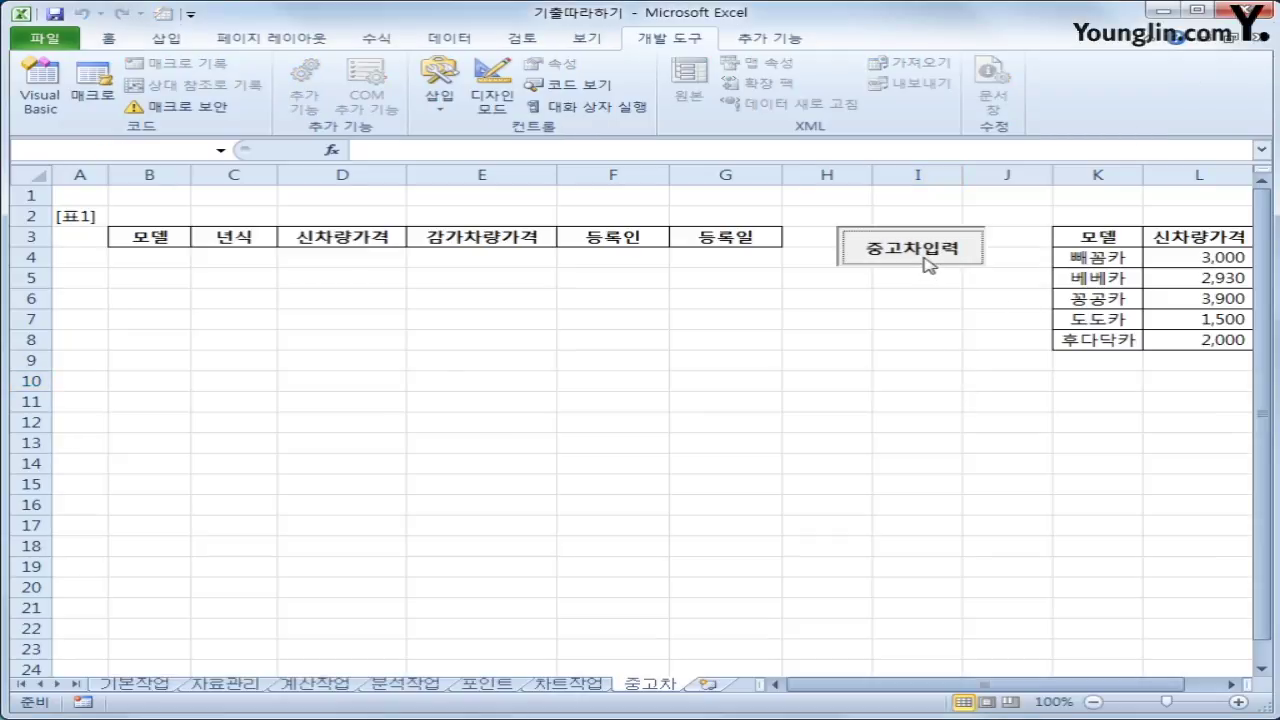
left_click_drag(689, 257, 643, 295)
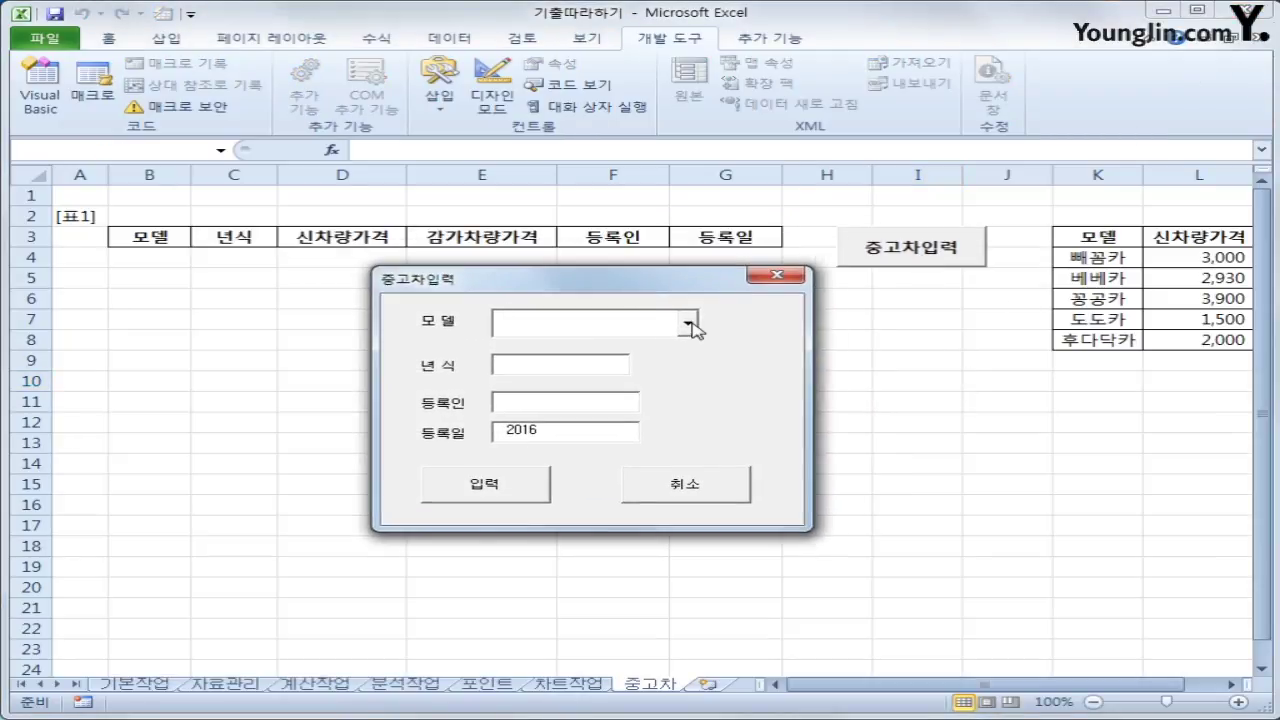
left_click(689, 324)
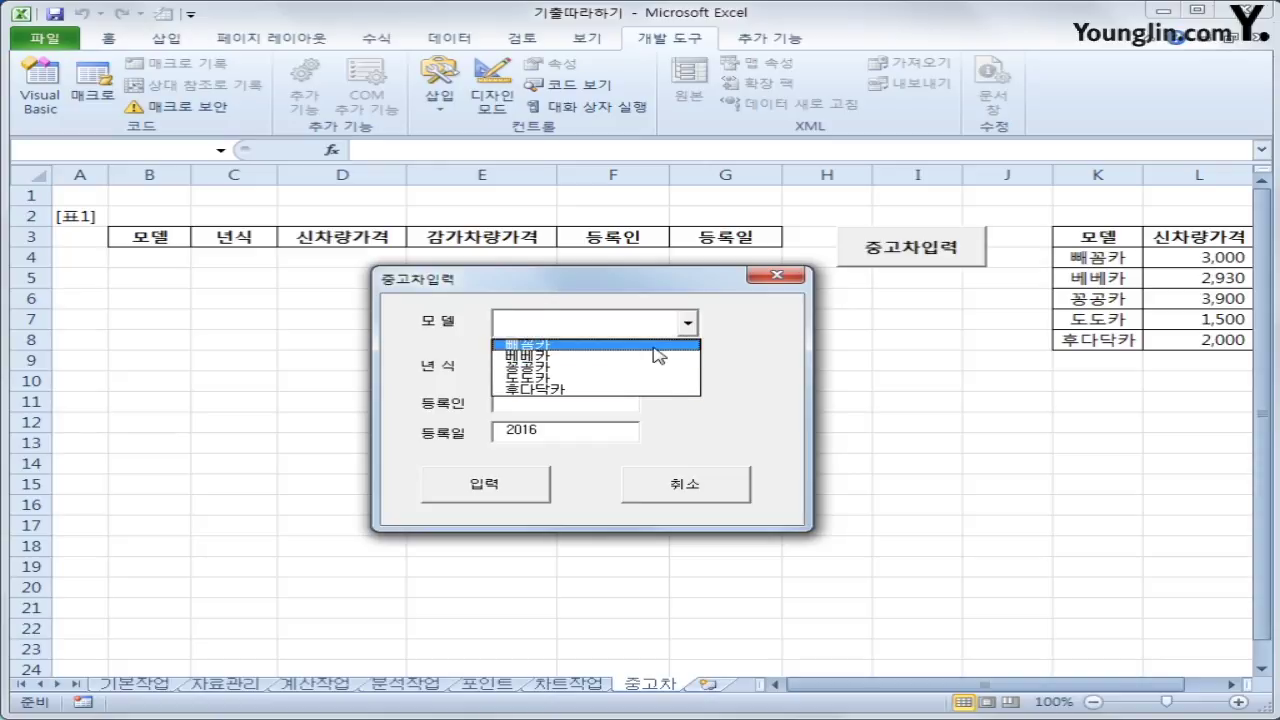
left_click(653, 347)
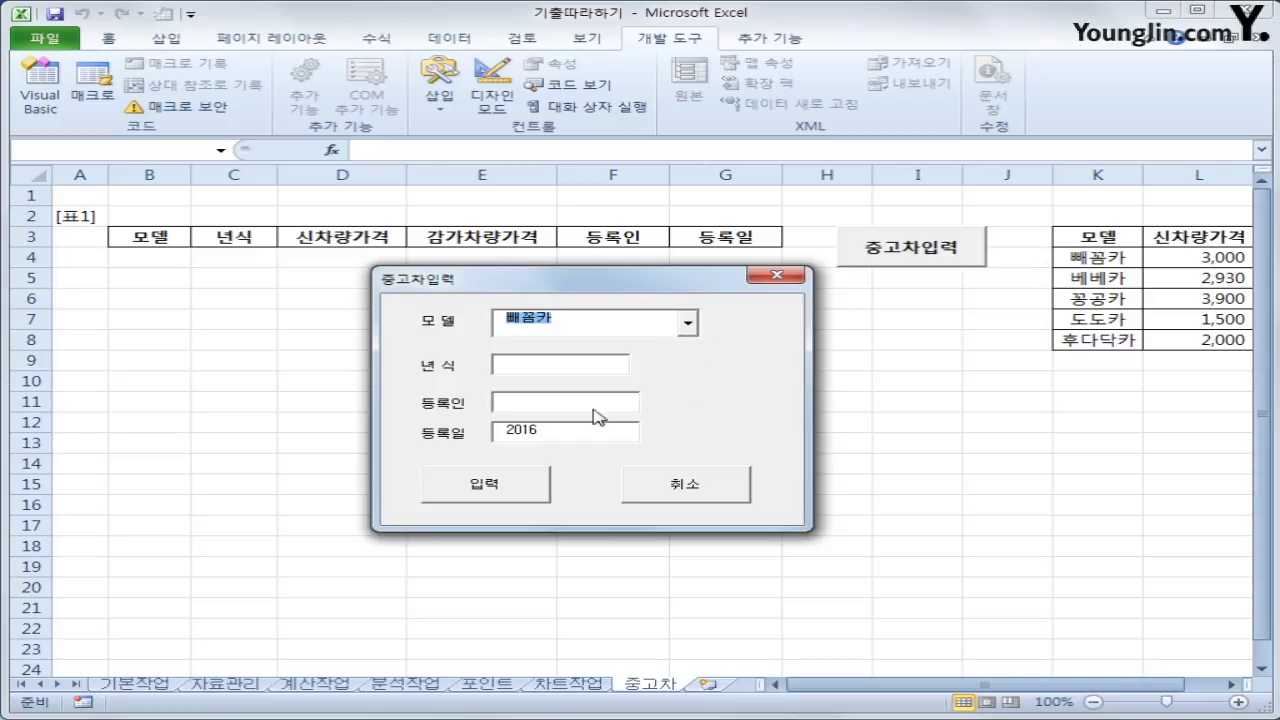
left_click(765, 280)
left_click(881, 357)
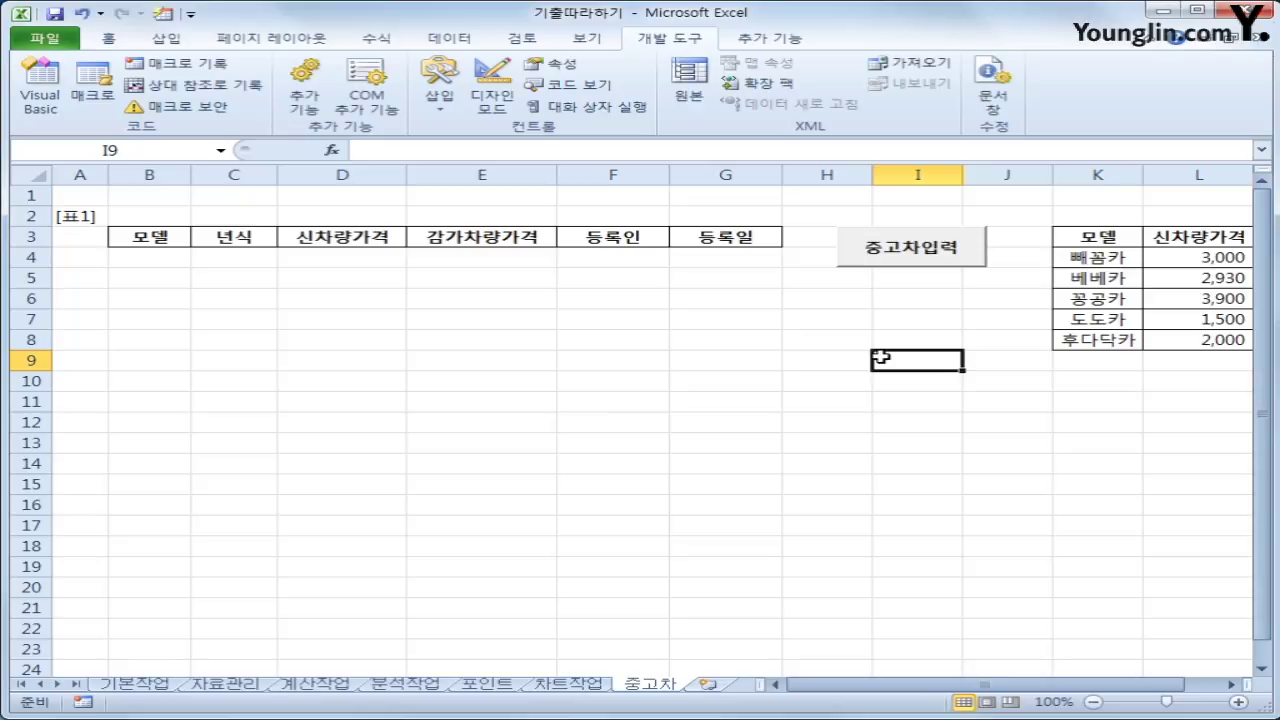
Reopen the form, choose 베베카, step through 년식 and 등록인, then cancel it
left_click(868, 263)
left_click(740, 292)
left_click(690, 313)
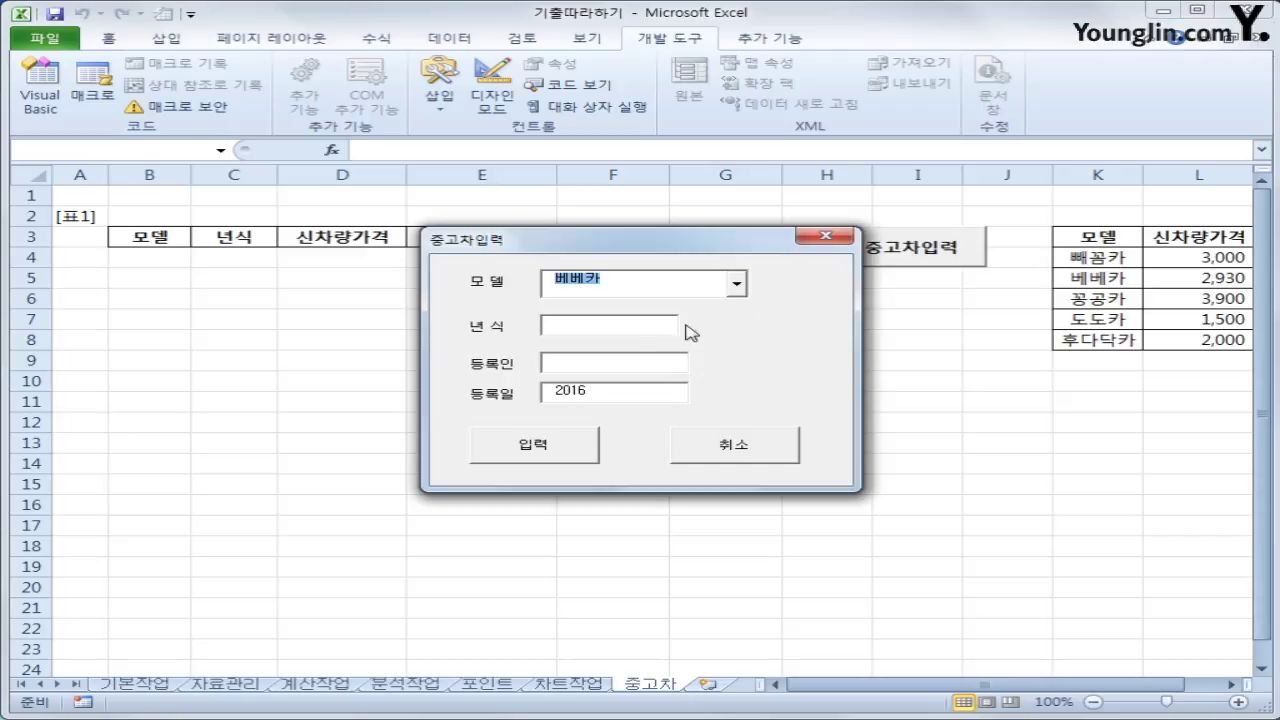
left_click(657, 333)
left_click(622, 364)
left_click_drag(614, 251, 731, 297)
left_click(819, 502)
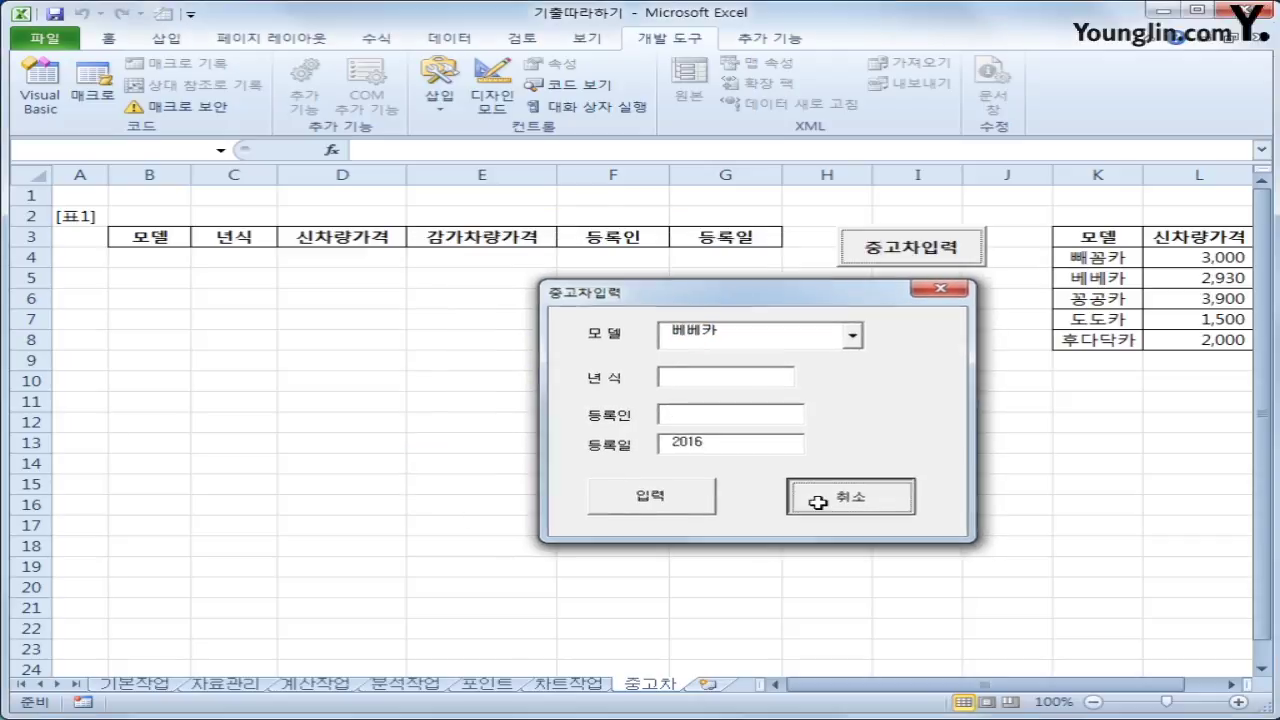
left_click(165, 245)
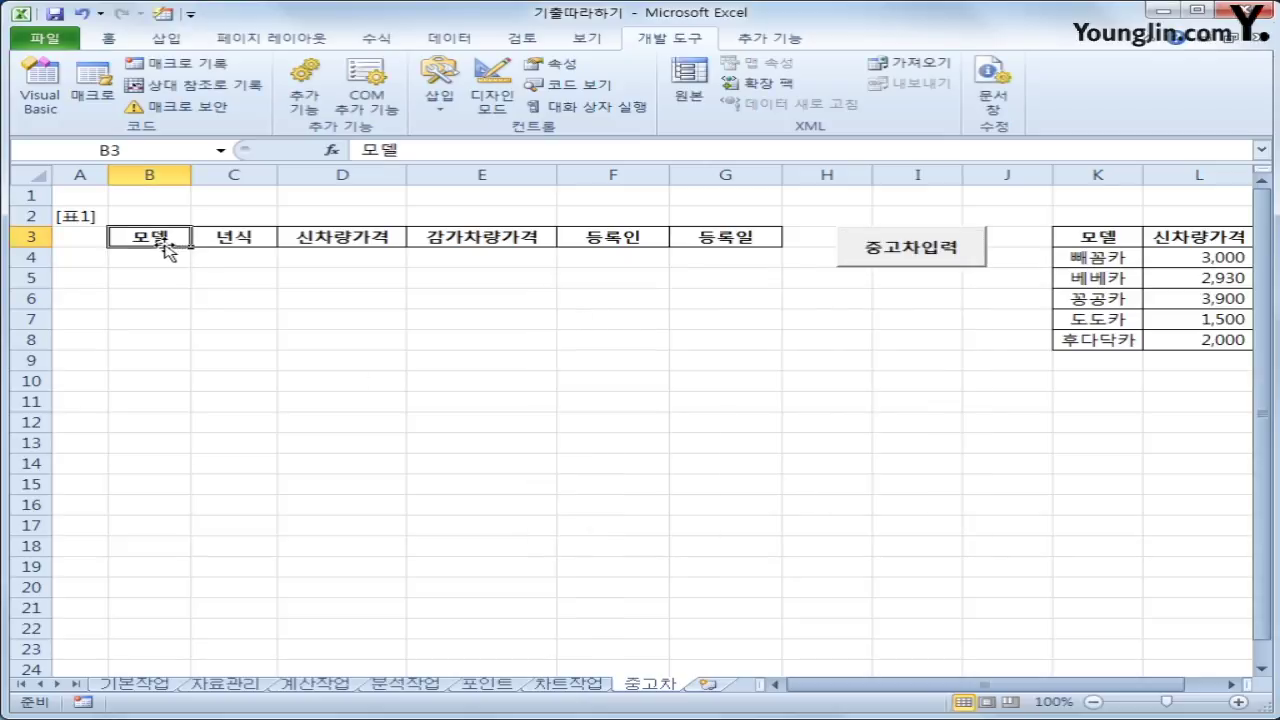
left_click_drag(165, 245, 694, 237)
left_click(158, 260)
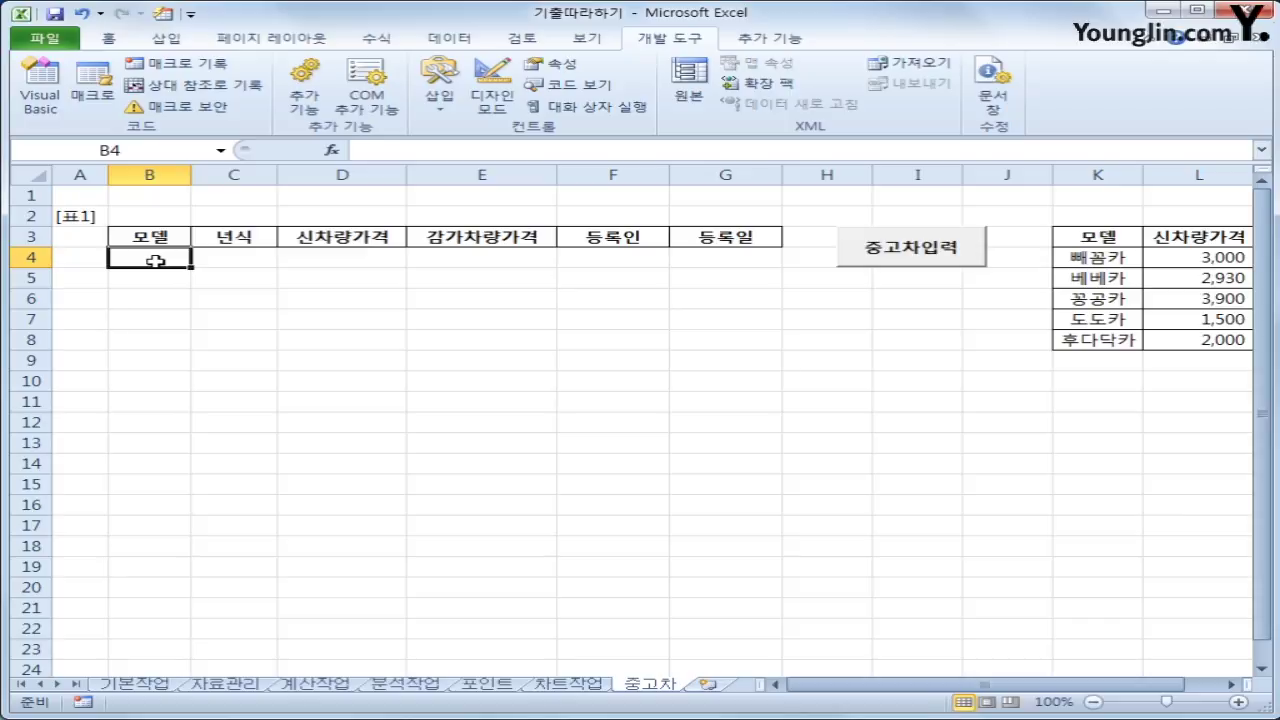
left_click(151, 236)
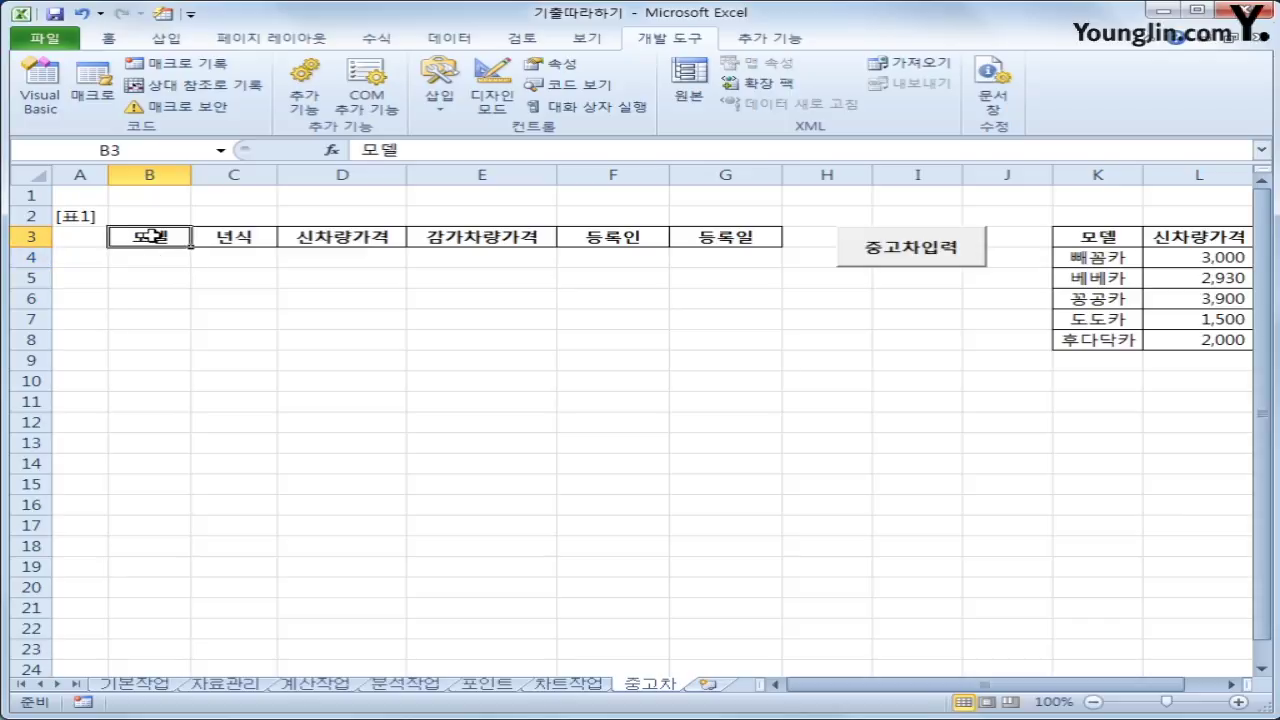
left_click_drag(151, 236, 725, 237)
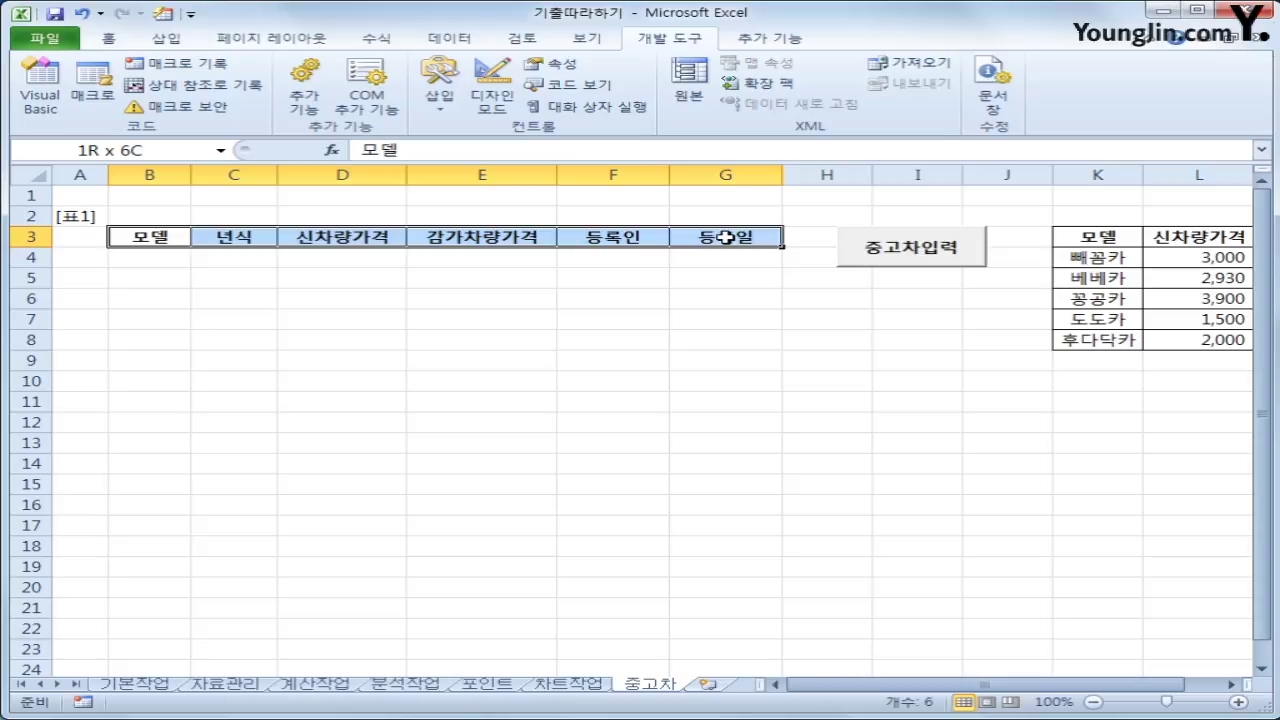
left_click(86, 212)
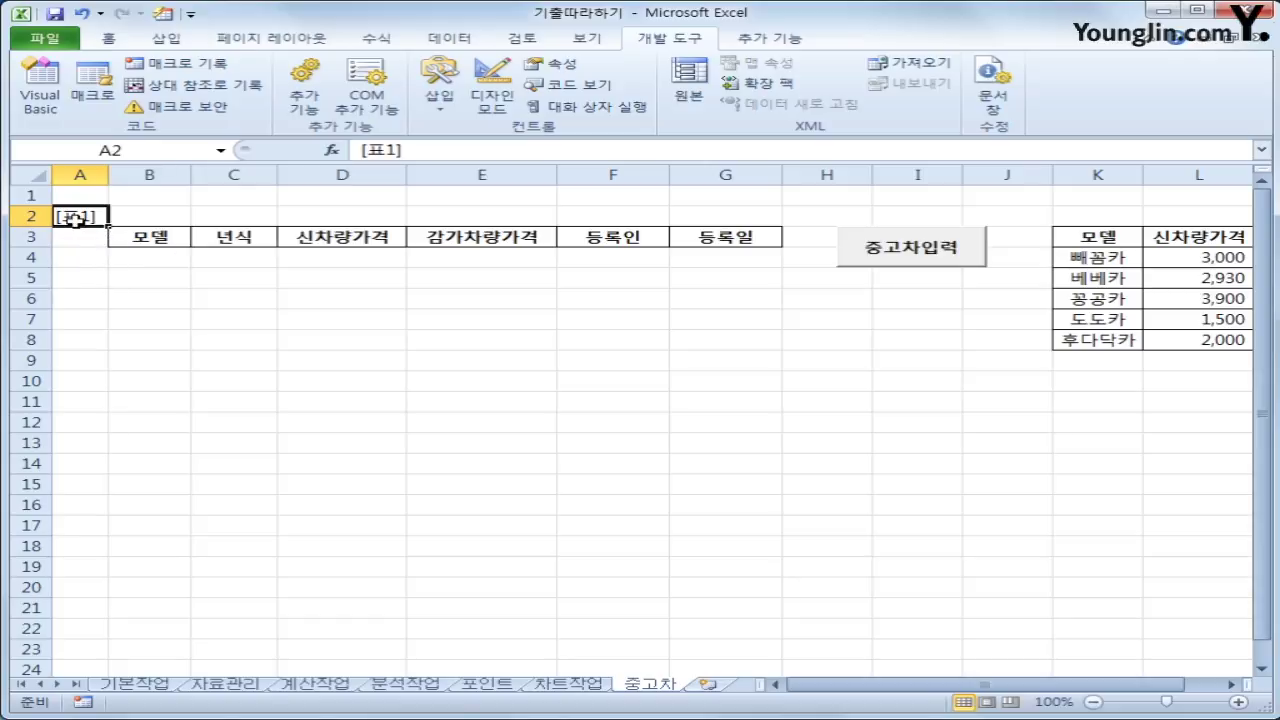
left_click_drag(28, 216, 32, 236)
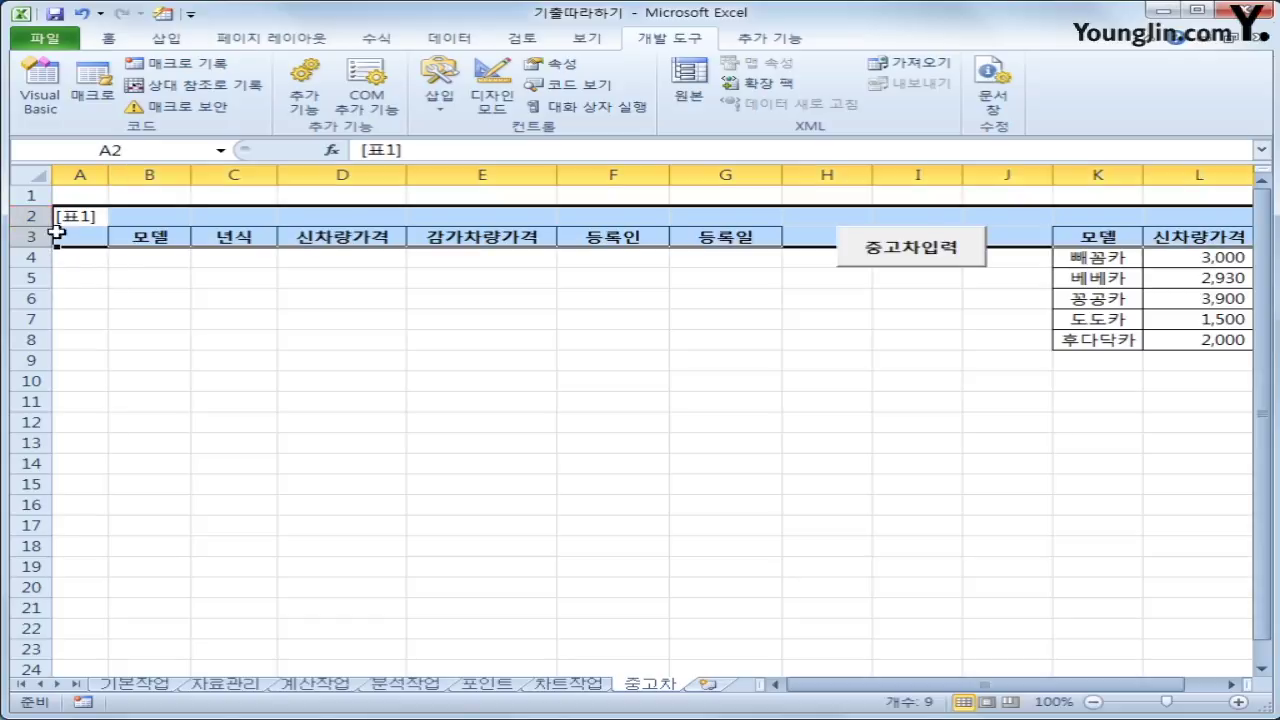
left_click(66, 212)
left_click(148, 215)
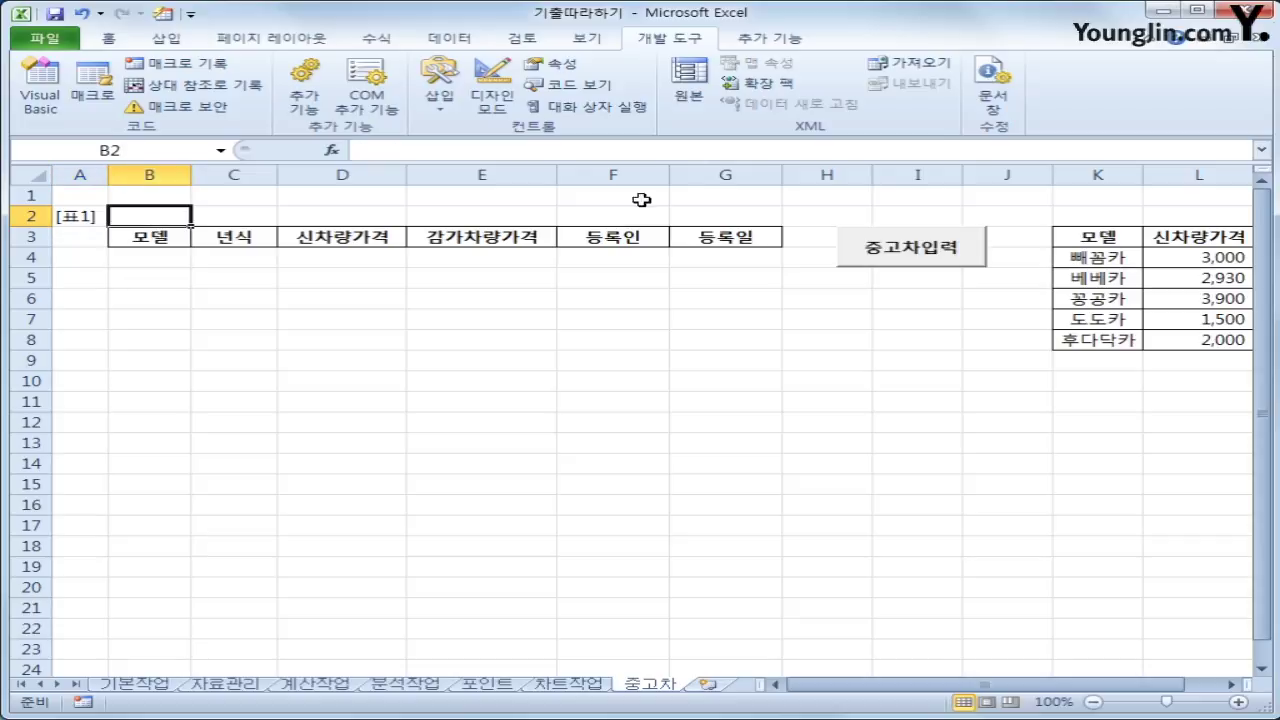
left_click(808, 217)
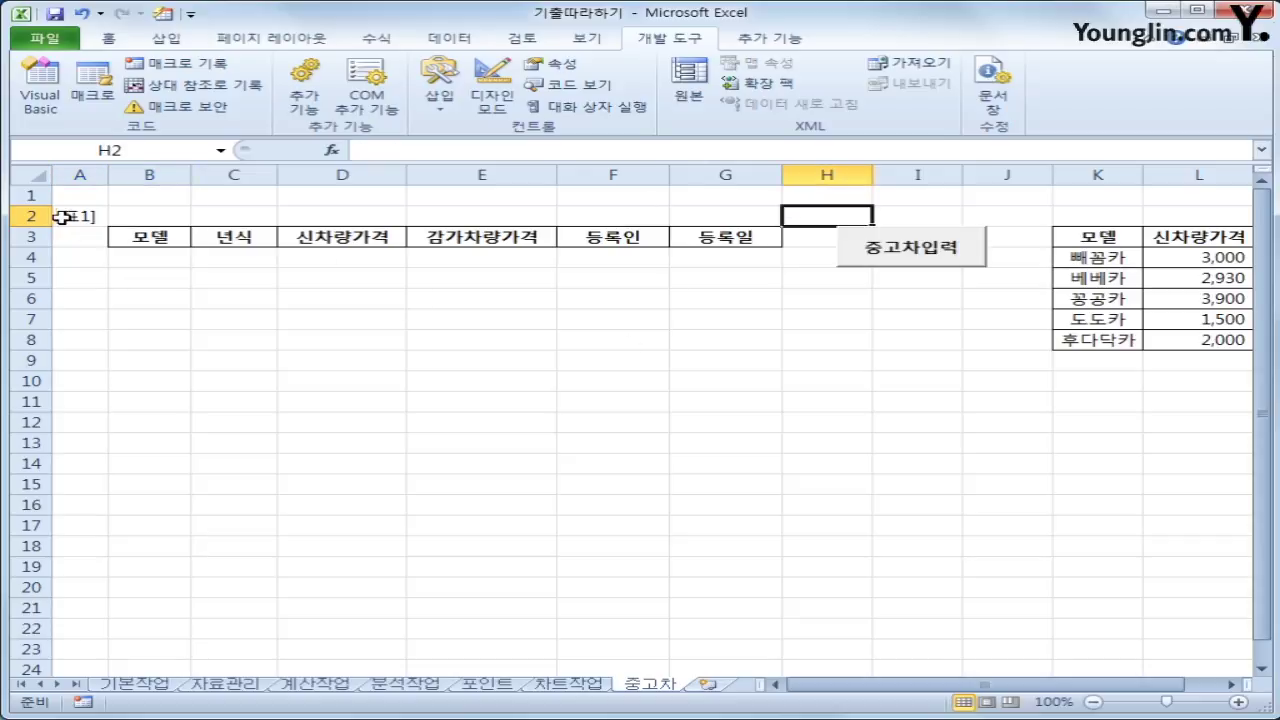
left_click_drag(69, 214, 742, 236)
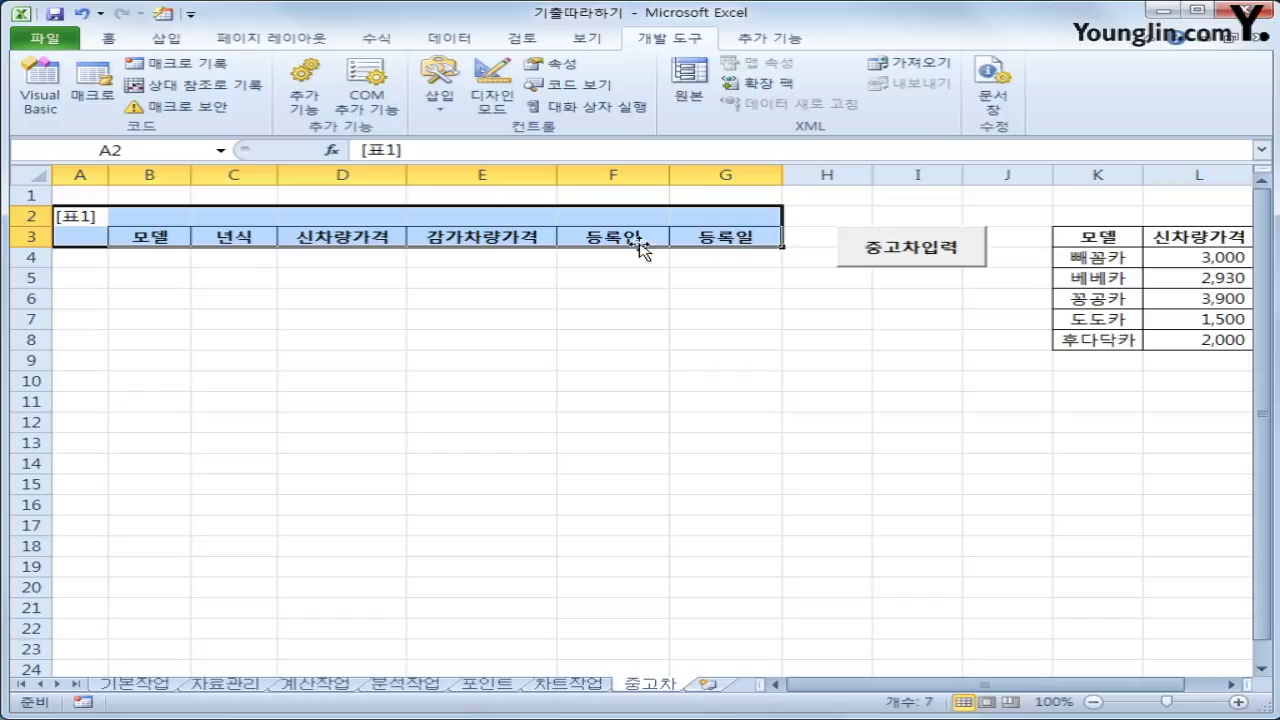
left_click(147, 240)
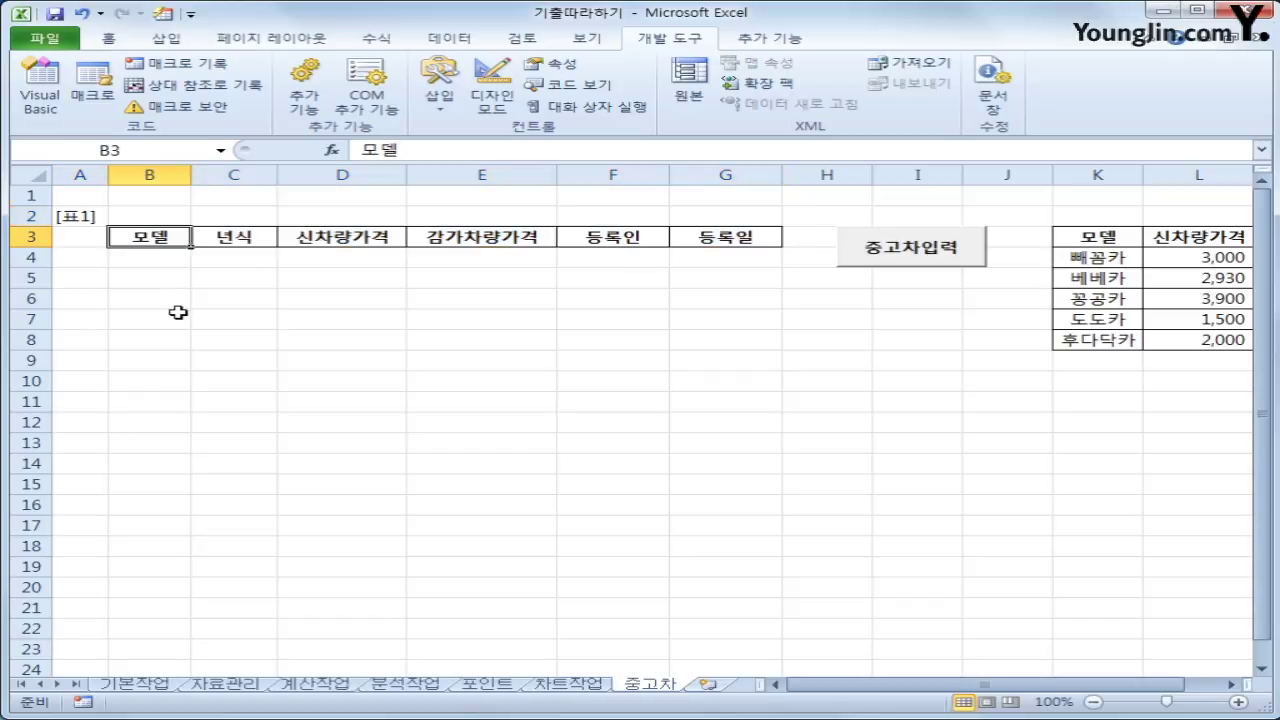
left_click_drag(72, 218, 691, 241)
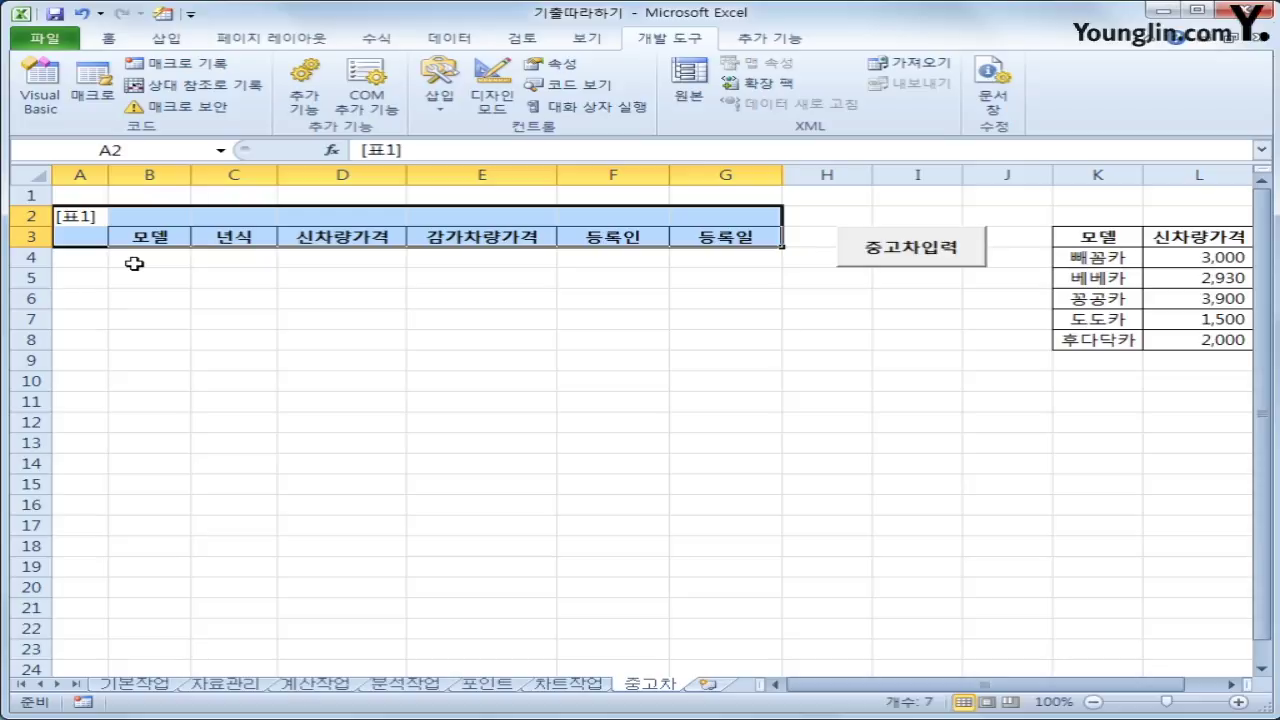
left_click(134, 263)
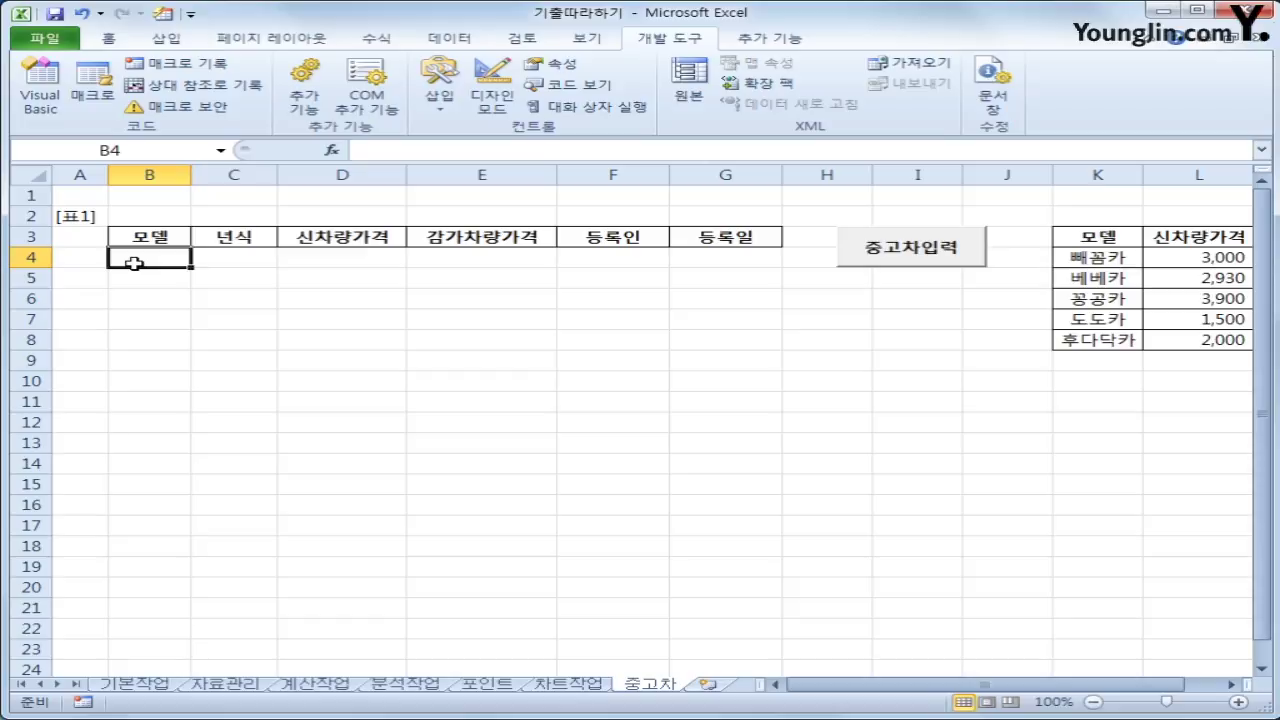
Open the input form and settle on 빼꼼카 as the model after briefly trying 베베카
left_click(930, 256)
left_click(735, 284)
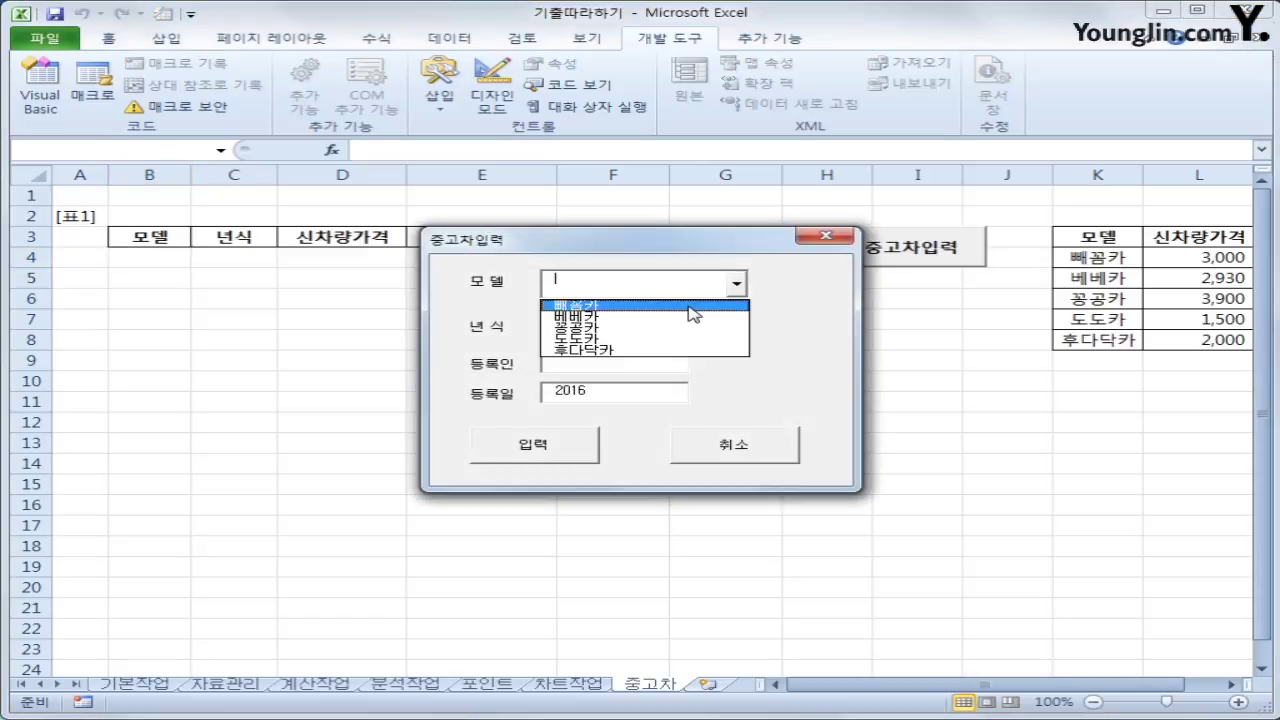
left_click(681, 304)
left_click_drag(743, 252, 743, 352)
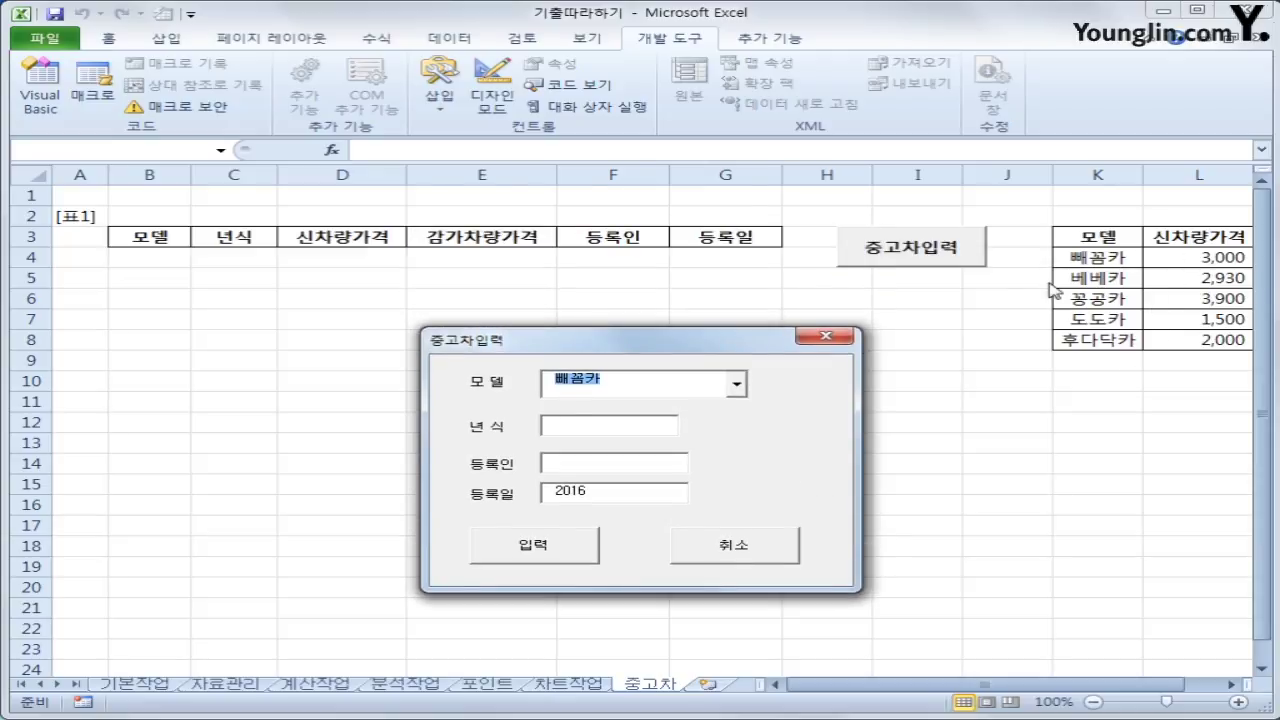
left_click(739, 386)
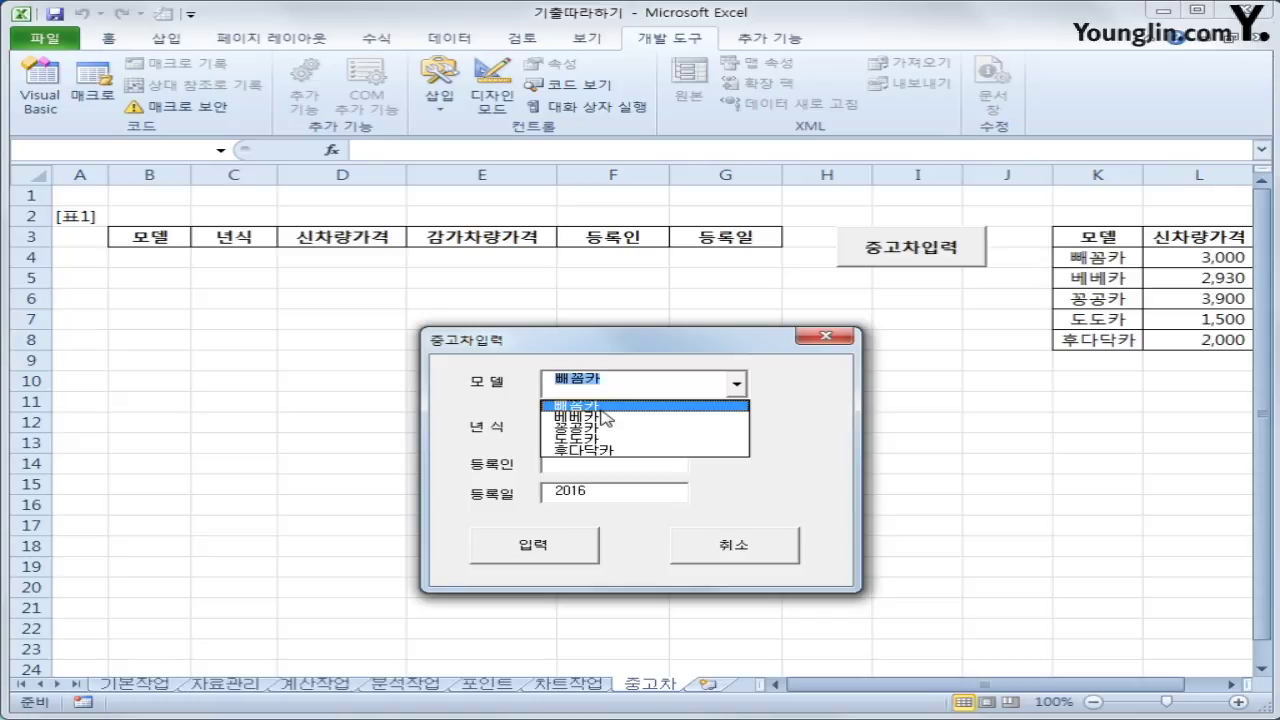
left_click(603, 410)
left_click(738, 385)
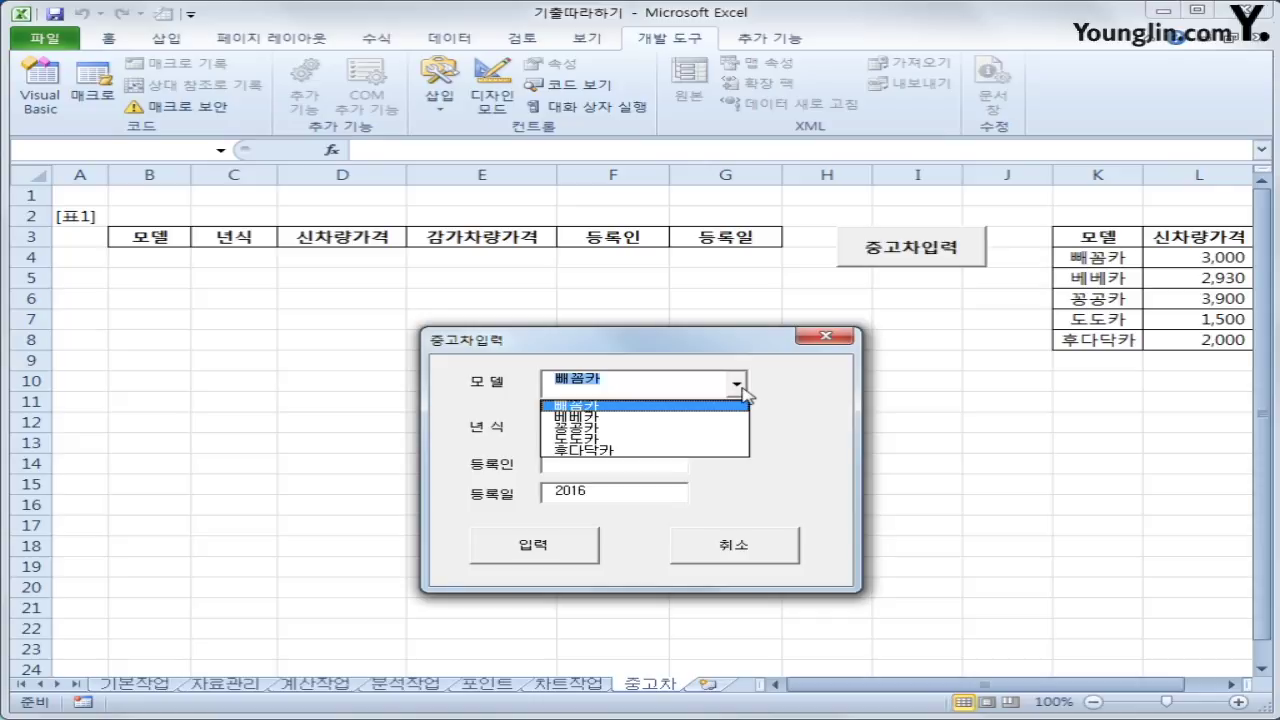
left_click(693, 418)
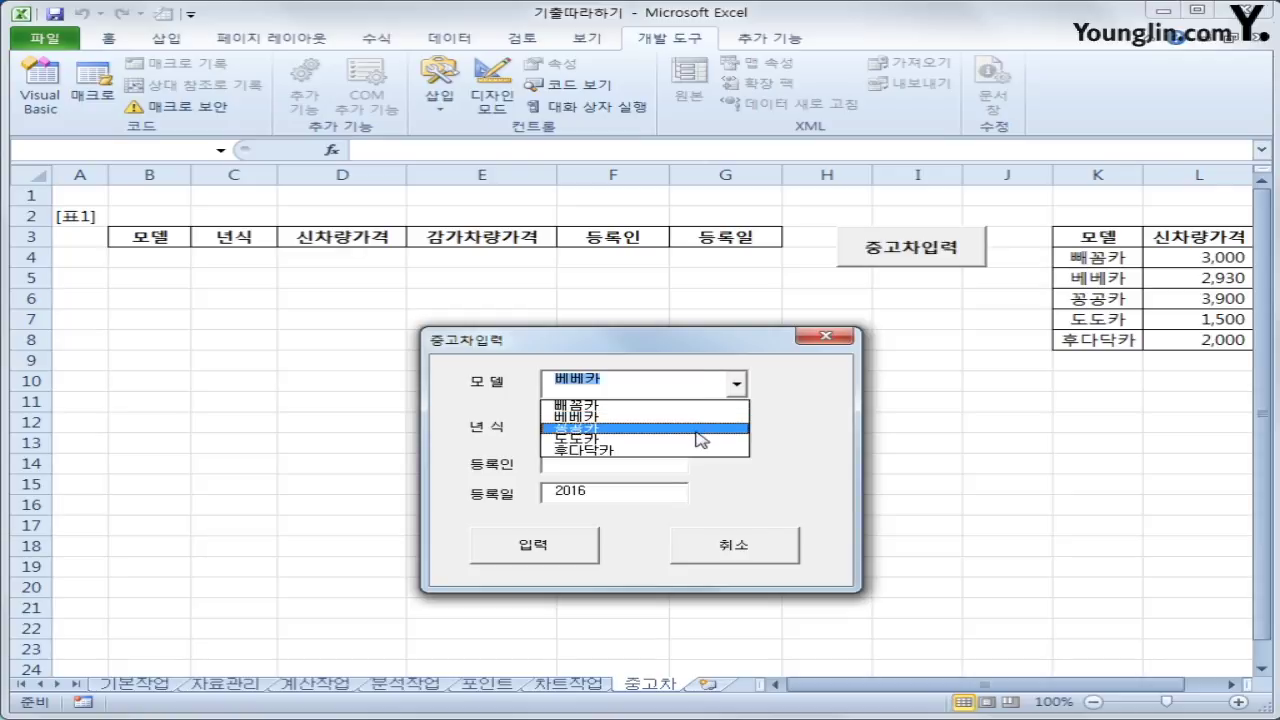
key("Up")
key("Up")
key("Return")
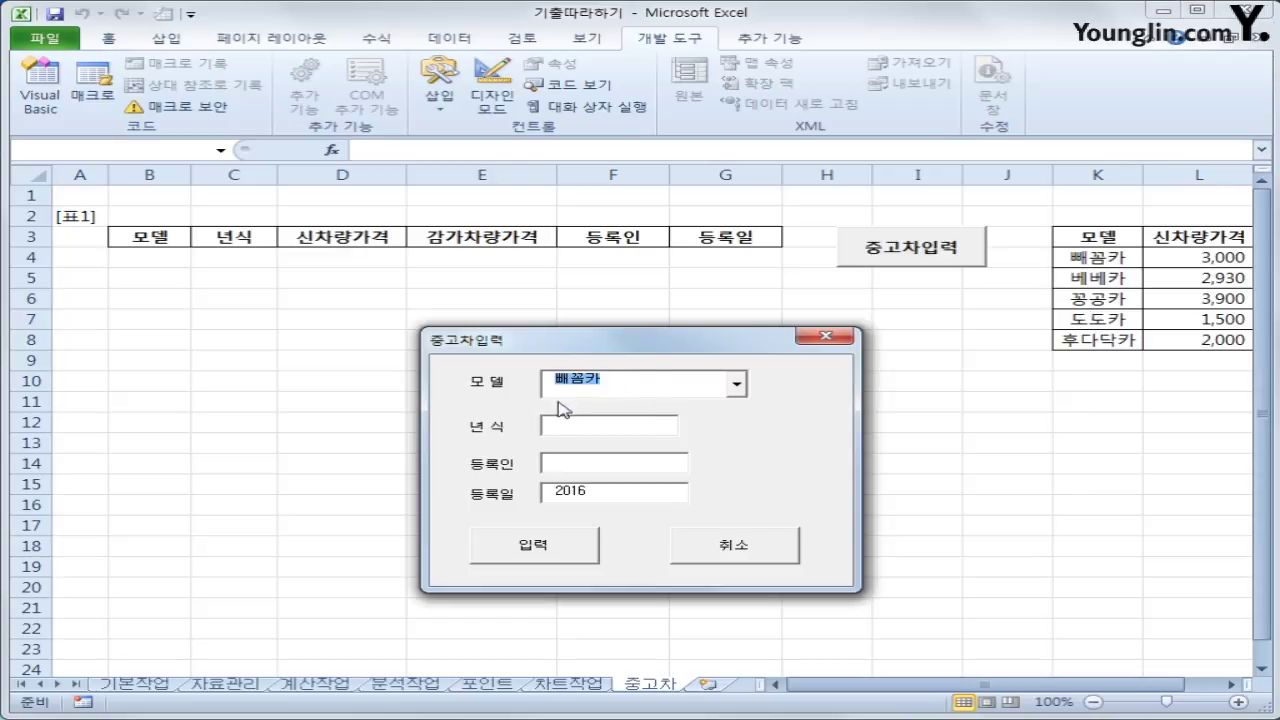
Compare the form's model choices against the K4 list, pick 빼꼼카, then close the form
left_click(826, 337)
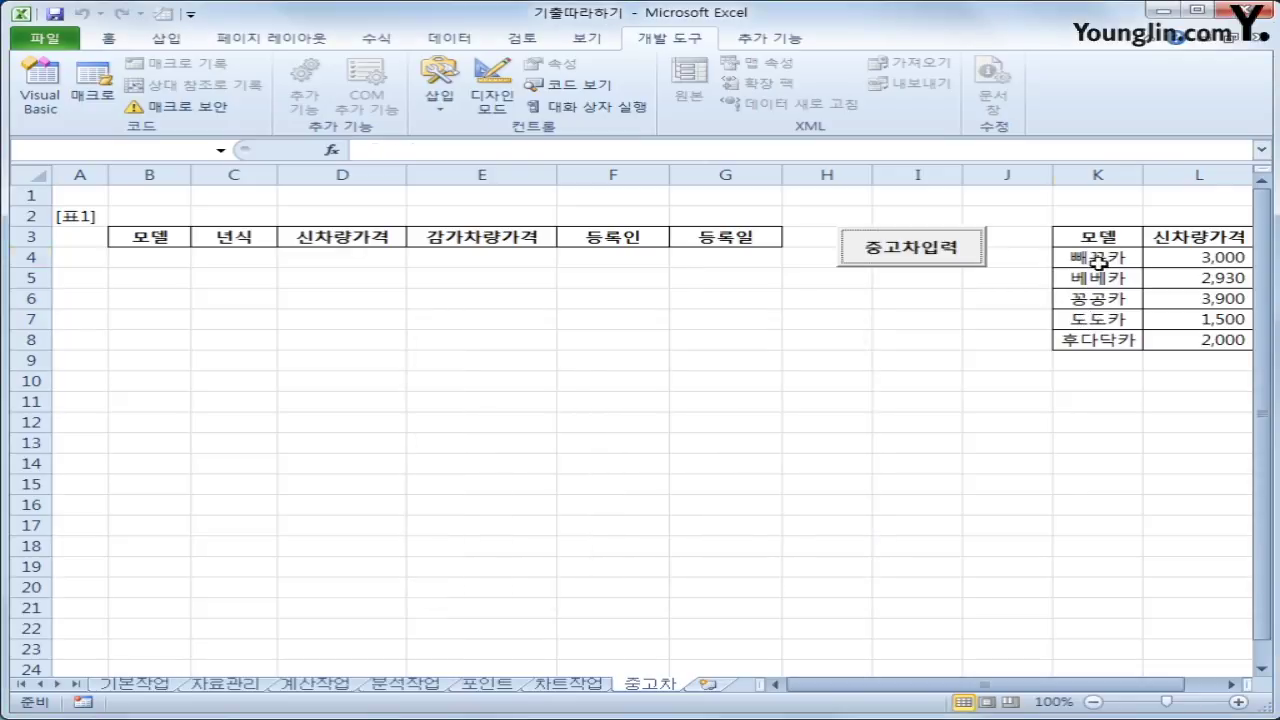
left_click(1099, 262)
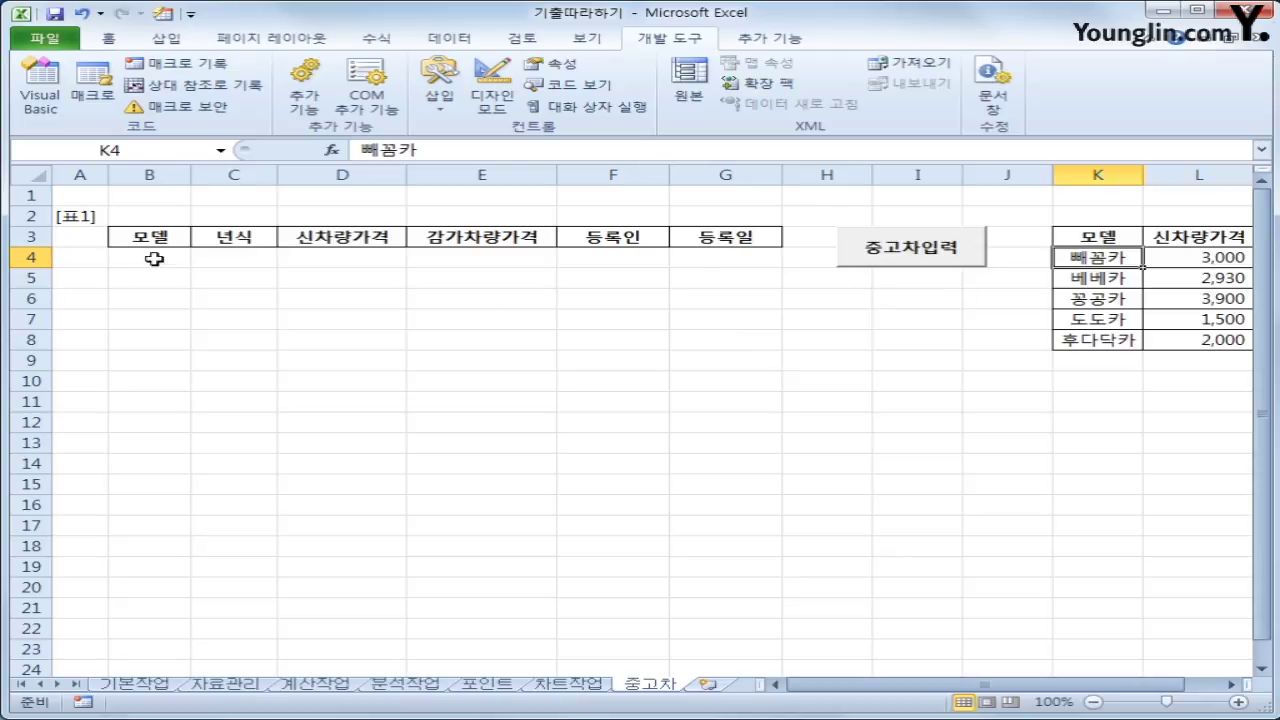
left_click(895, 240)
left_click(736, 283)
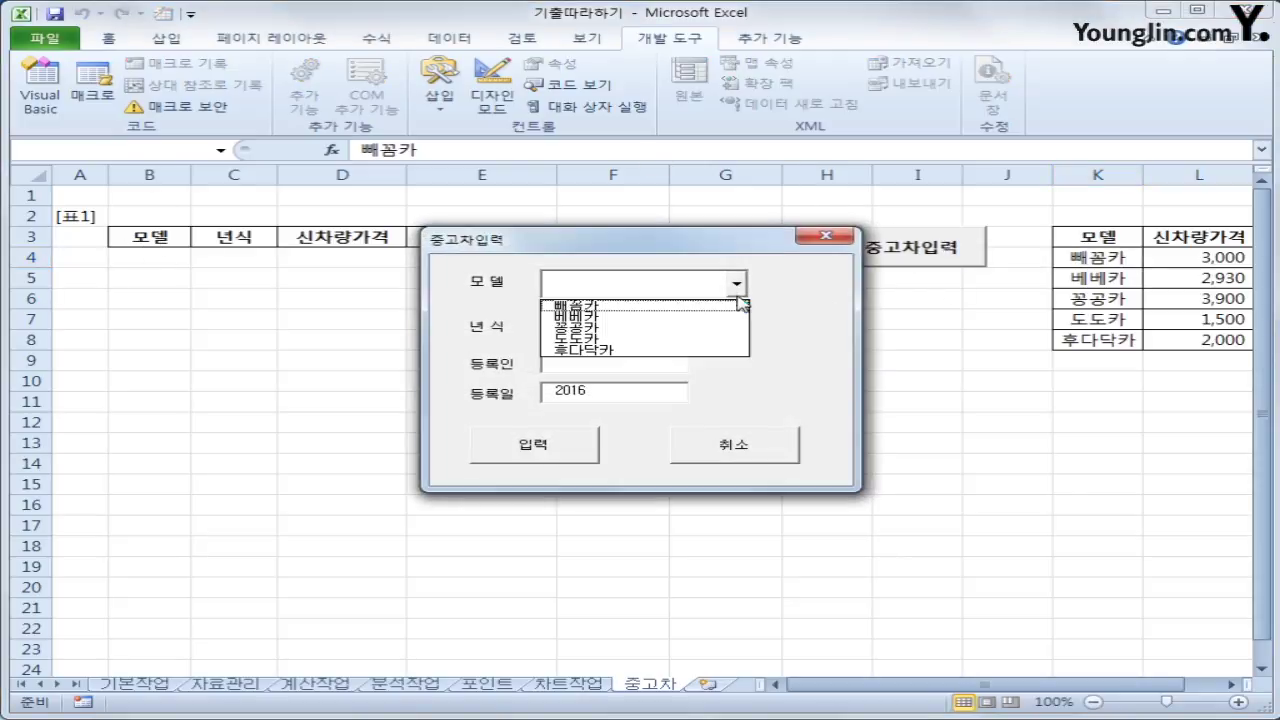
left_click(610, 298)
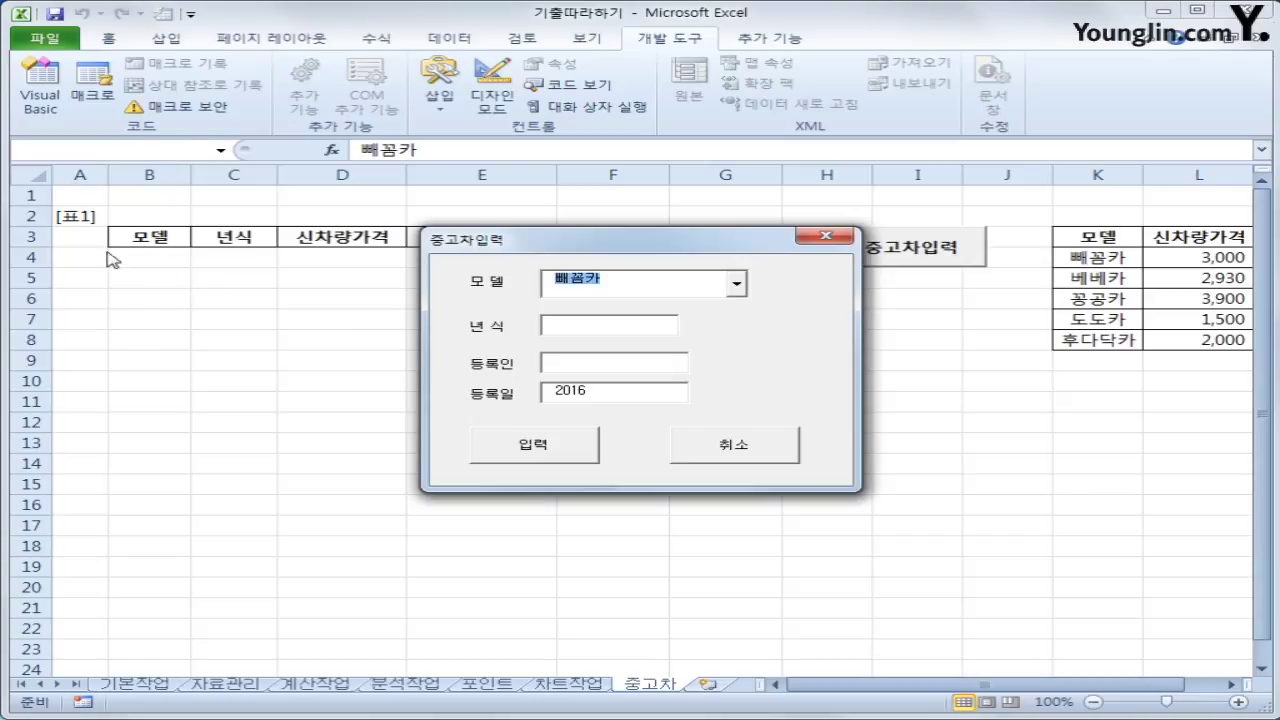
left_click(575, 326)
left_click_drag(543, 248, 682, 306)
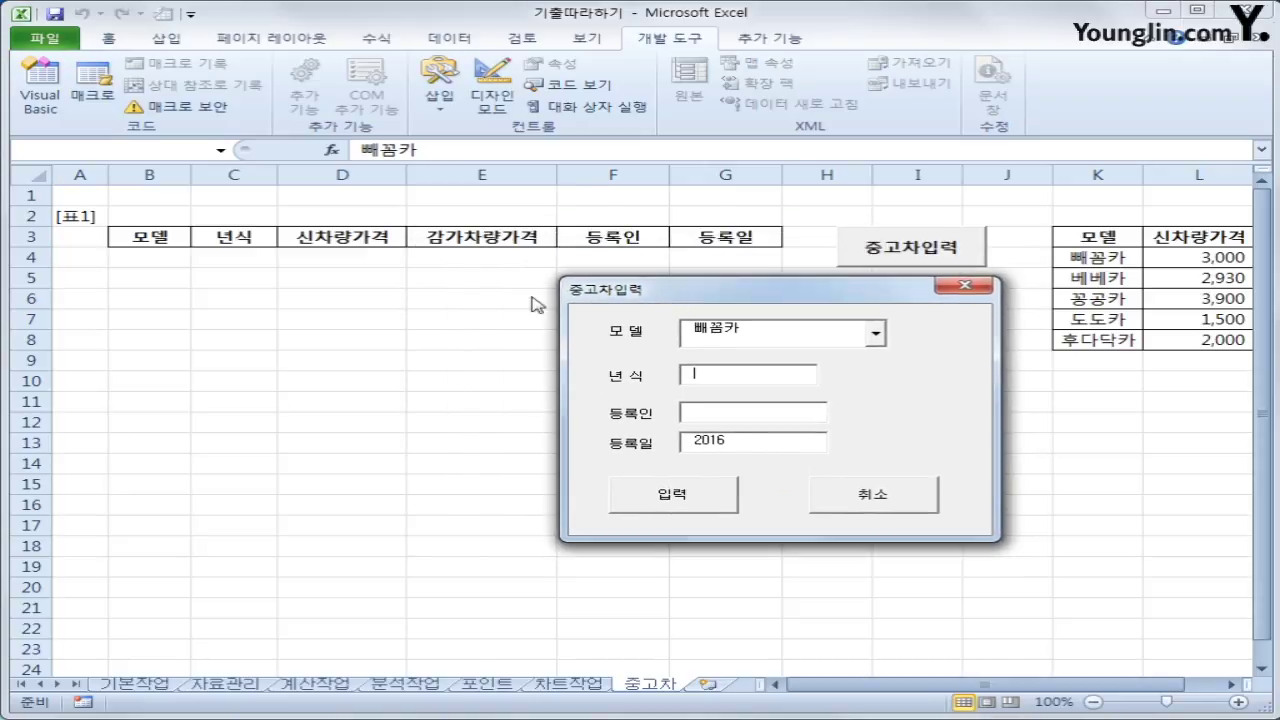
left_click(714, 408)
left_click(965, 290)
left_click(912, 362)
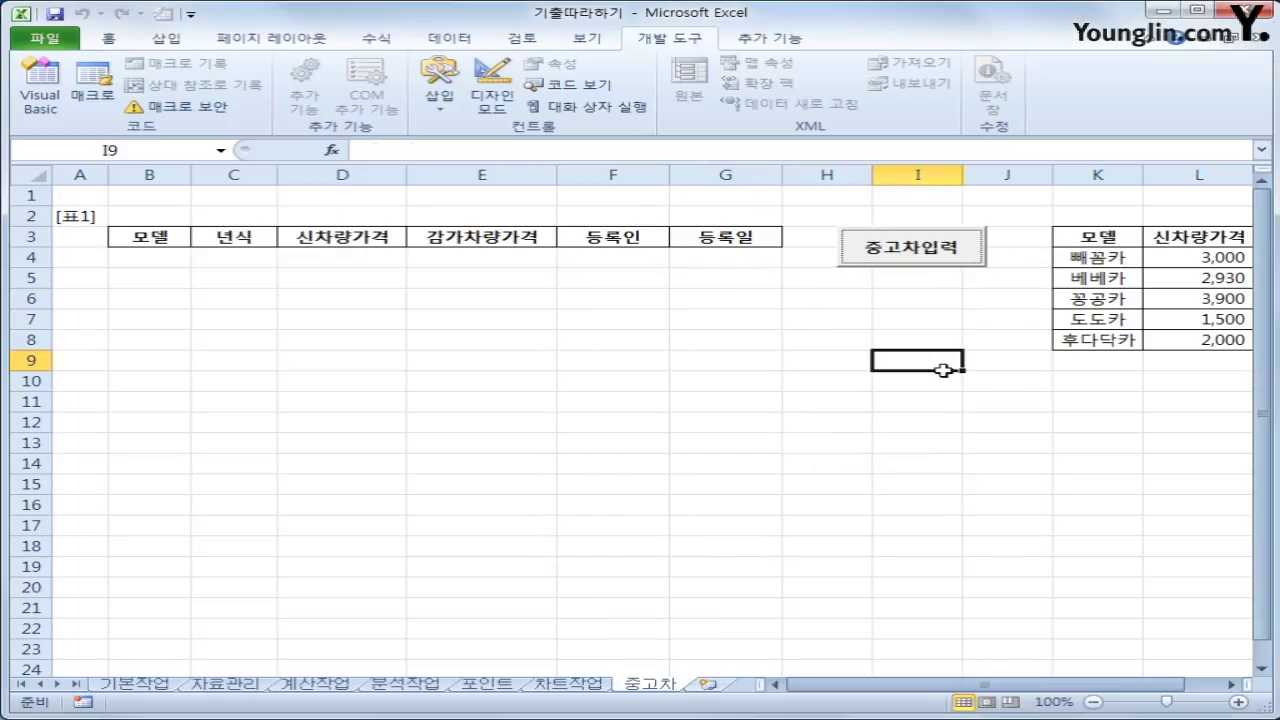
Create the Cmd입력_Click procedure in the form's code
left_click(40, 85)
left_click(766, 464)
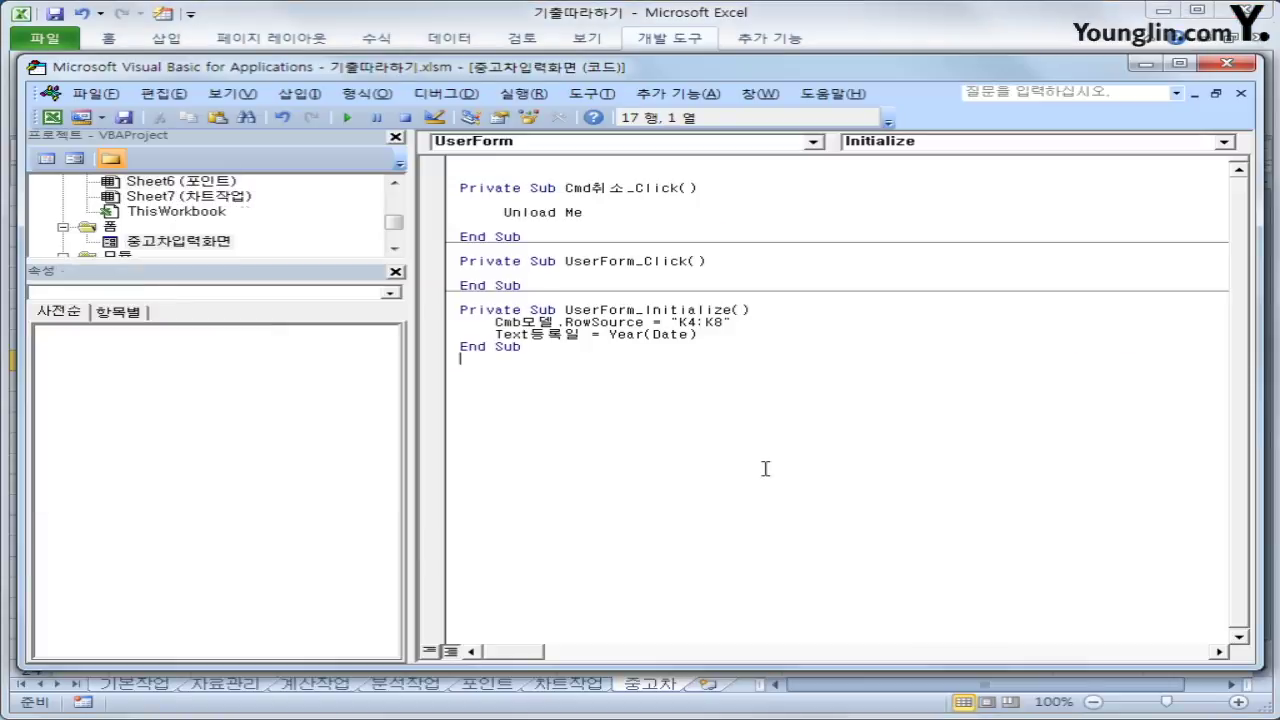
left_click(576, 151)
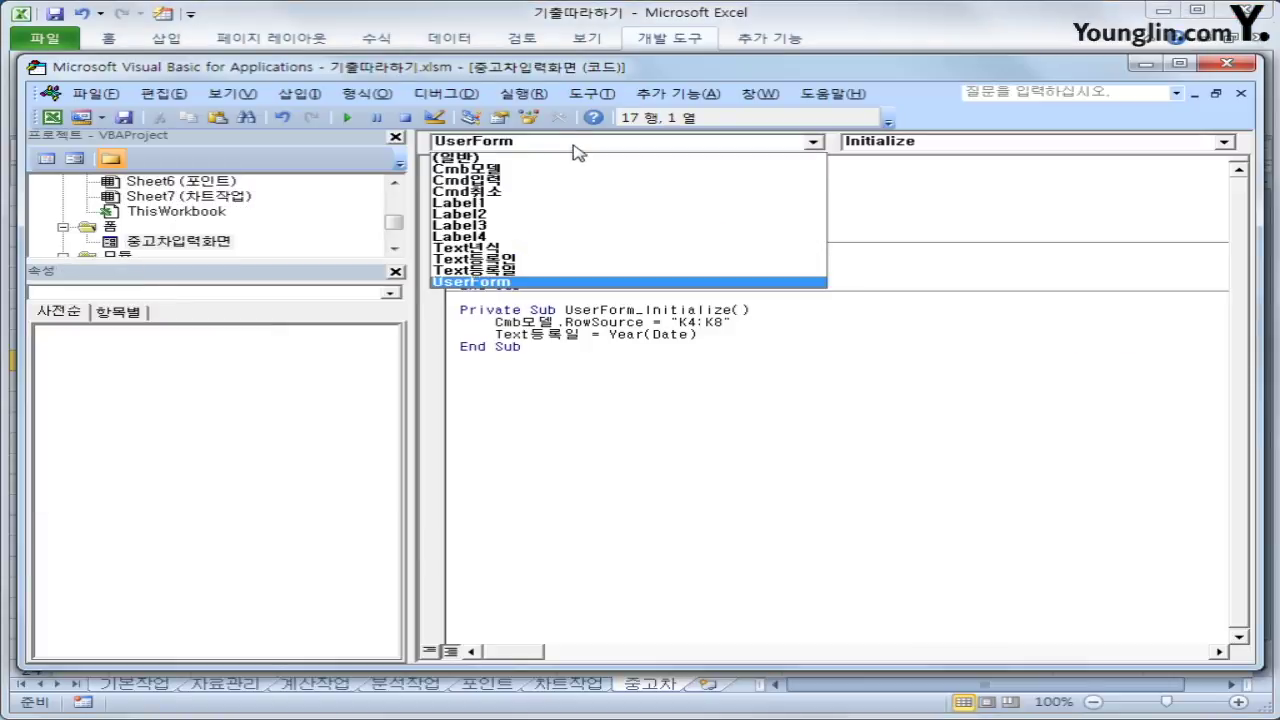
left_click(560, 180)
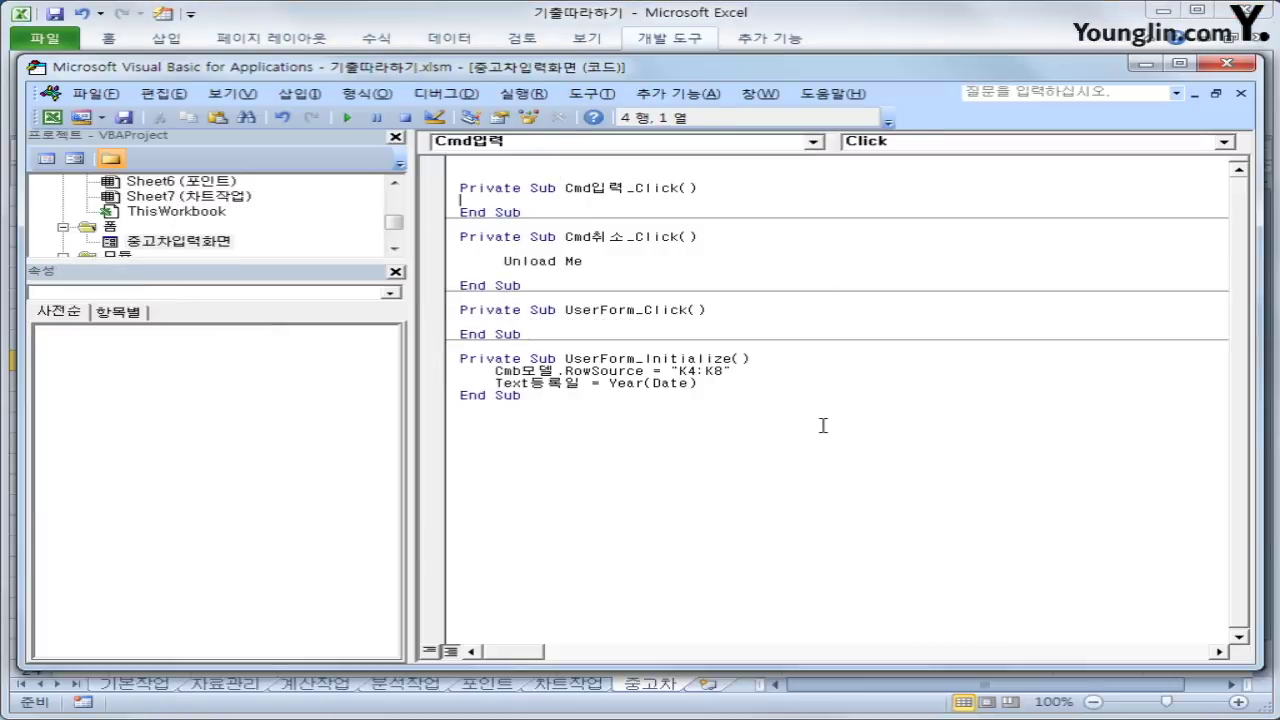
key("Return")
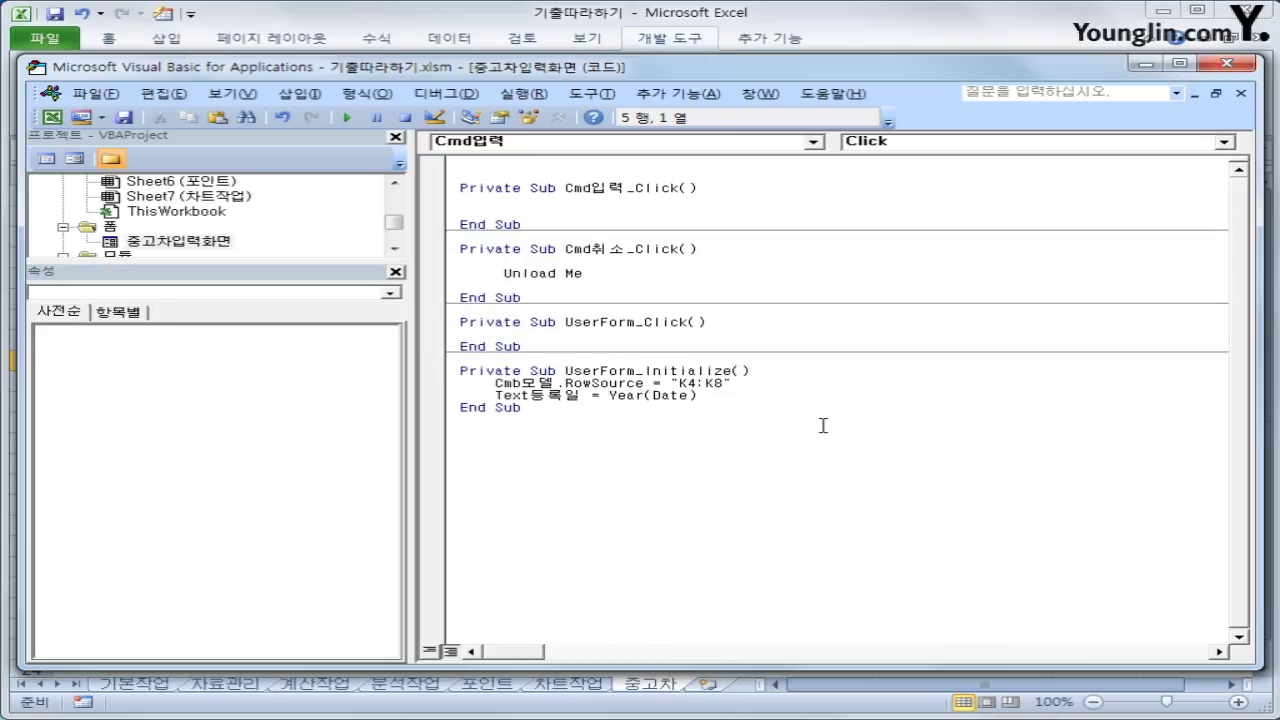
key("Tab")
Write i = Range("B3").CurrentRegion.Rows.Count + 2 and begin Cells(i, 2) = cmb모델
type("i = range(\"")
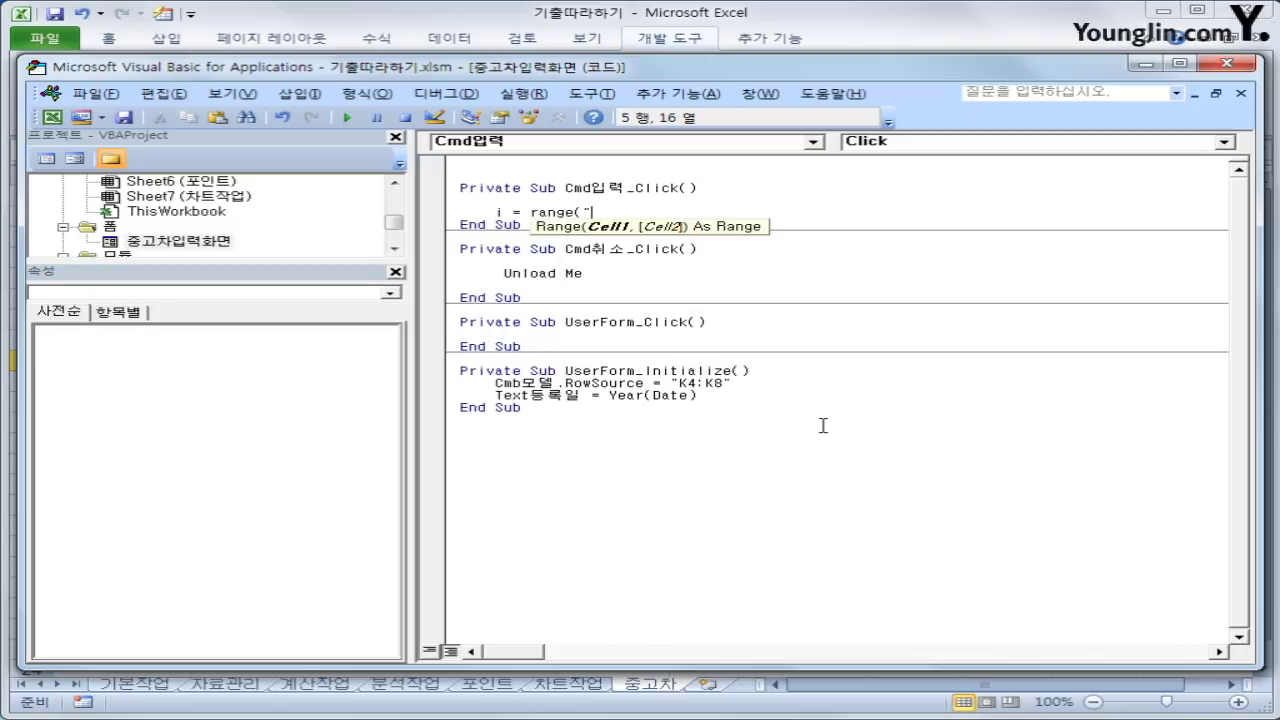
type("B3\").cu")
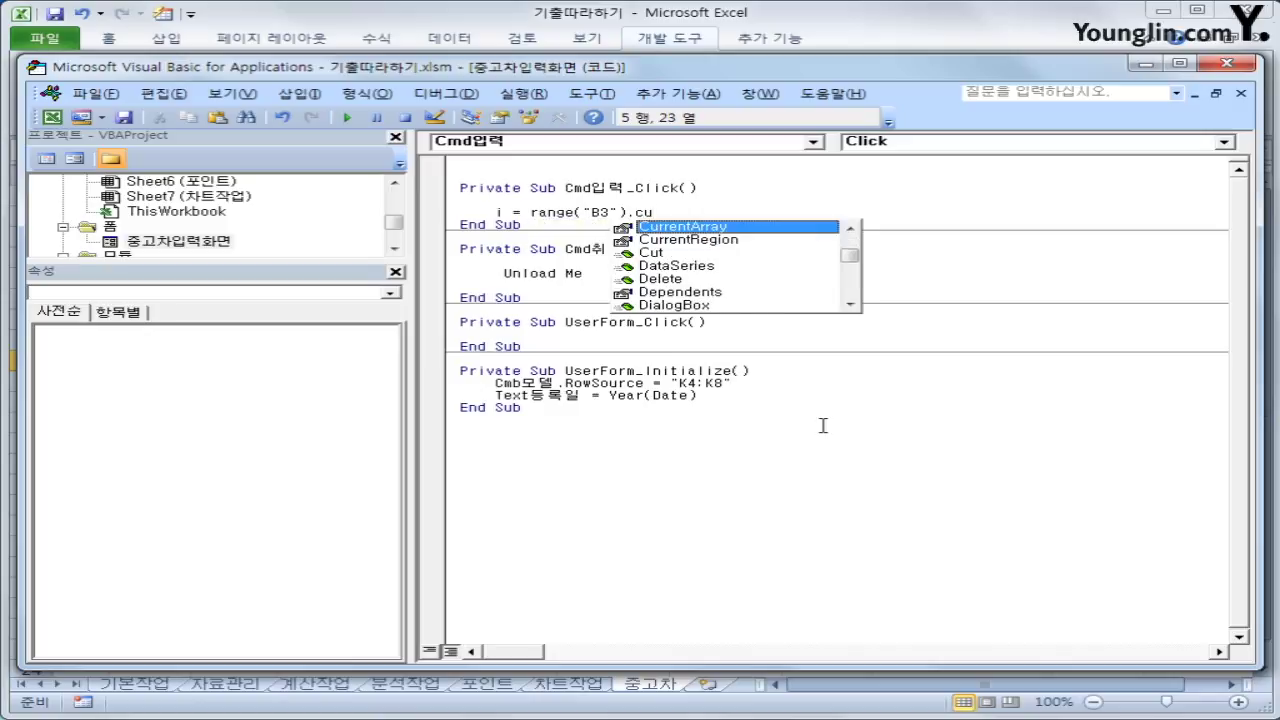
key("Down")
key("Tab")
type(".orw")
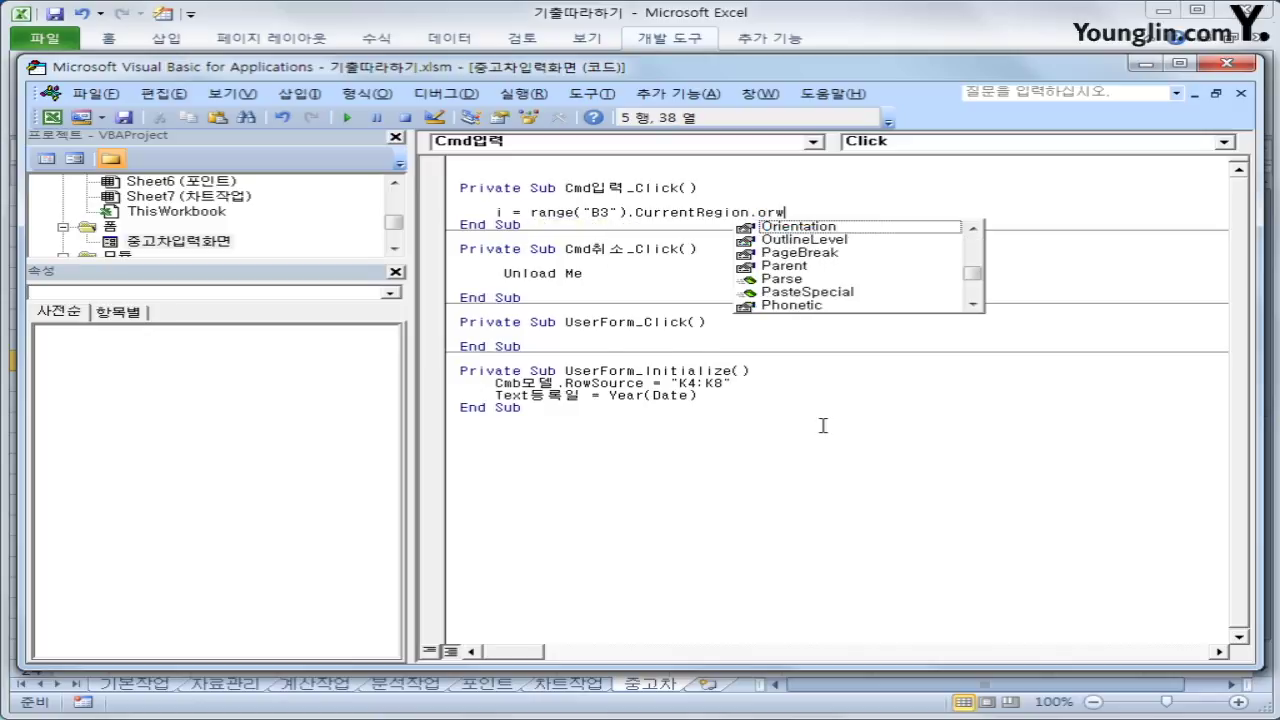
key("BackSpace")
key("BackSpace")
key("BackSpace")
type("rows")
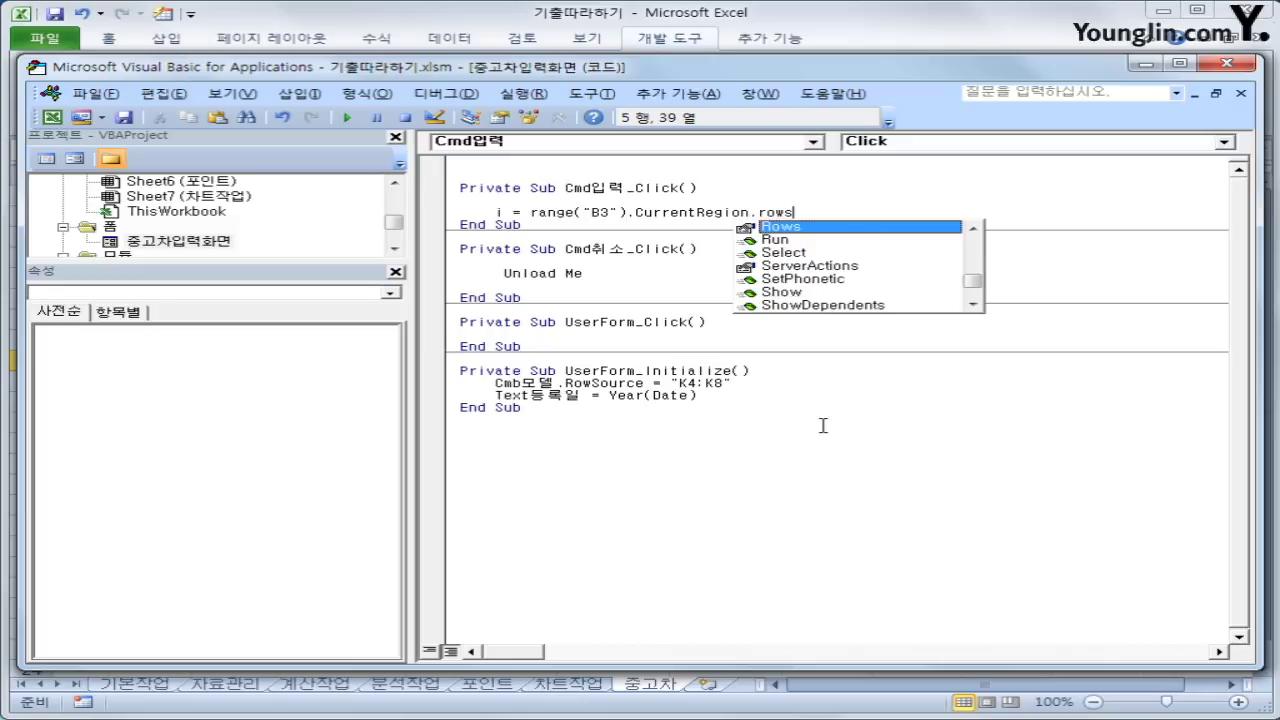
type(".count")
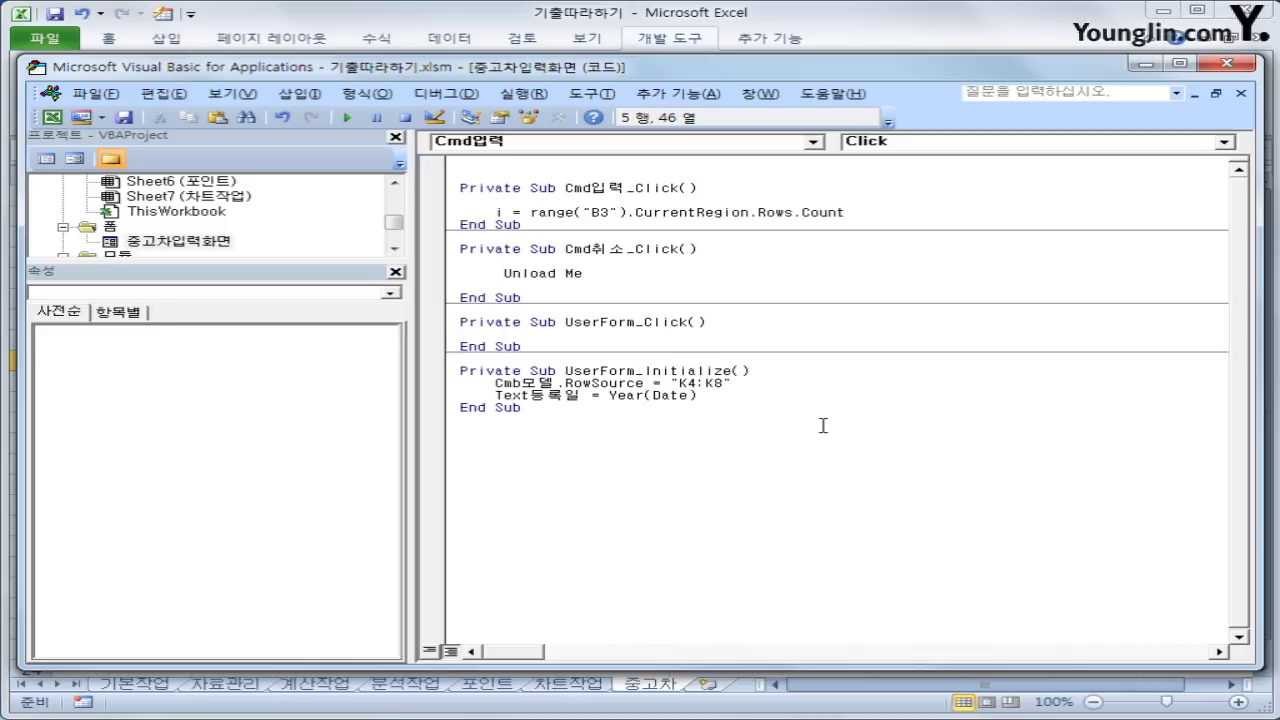
type("+ 2")
key("Return")
key("Return")
type("cel")
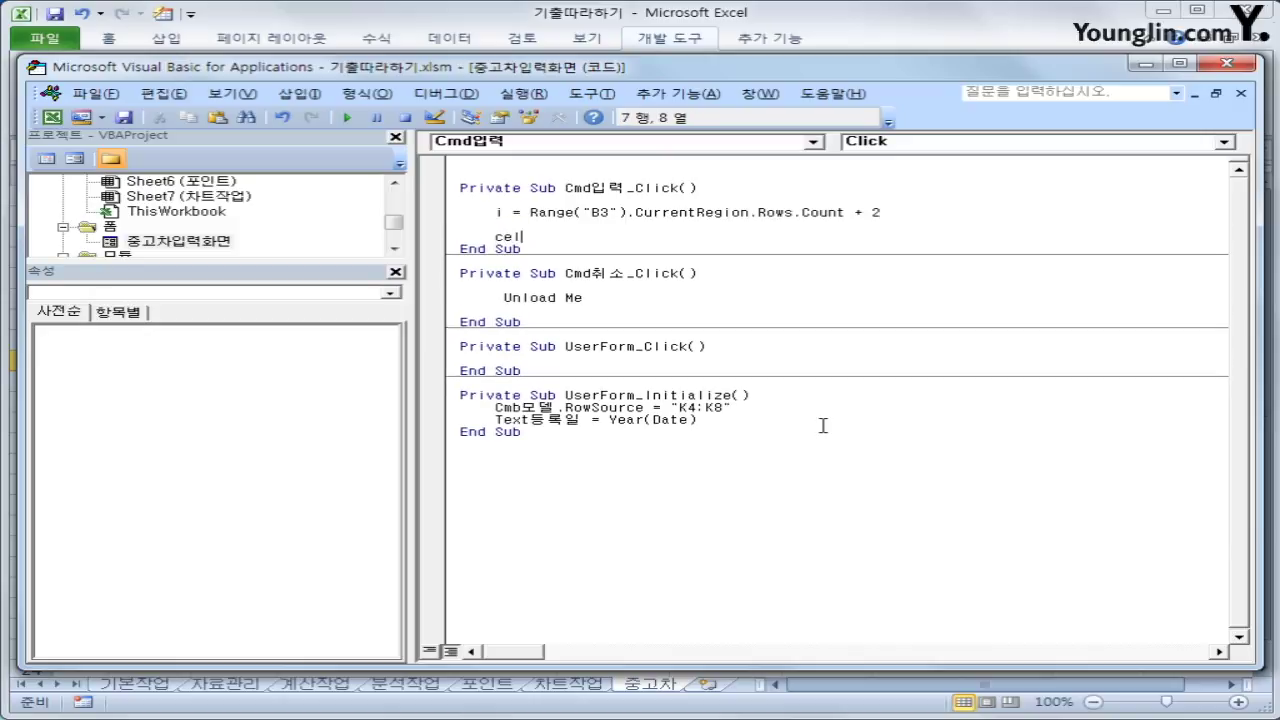
type("ls(i, ")
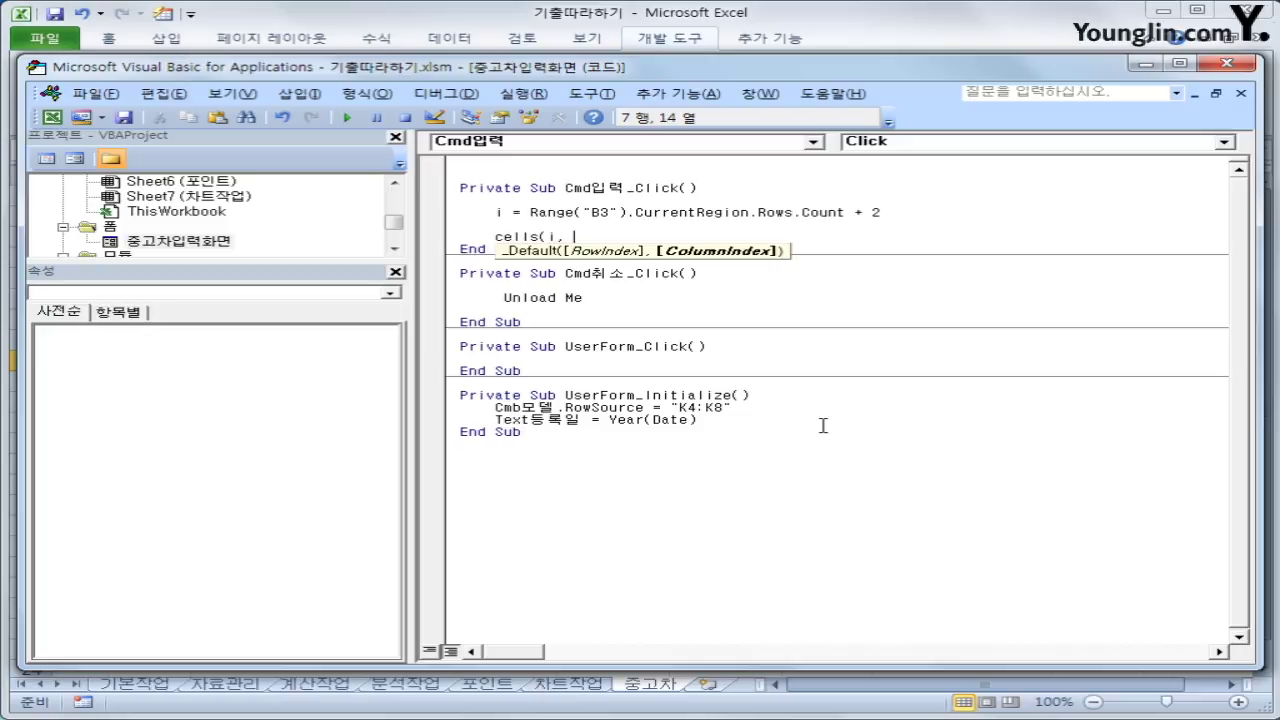
type("2) = ")
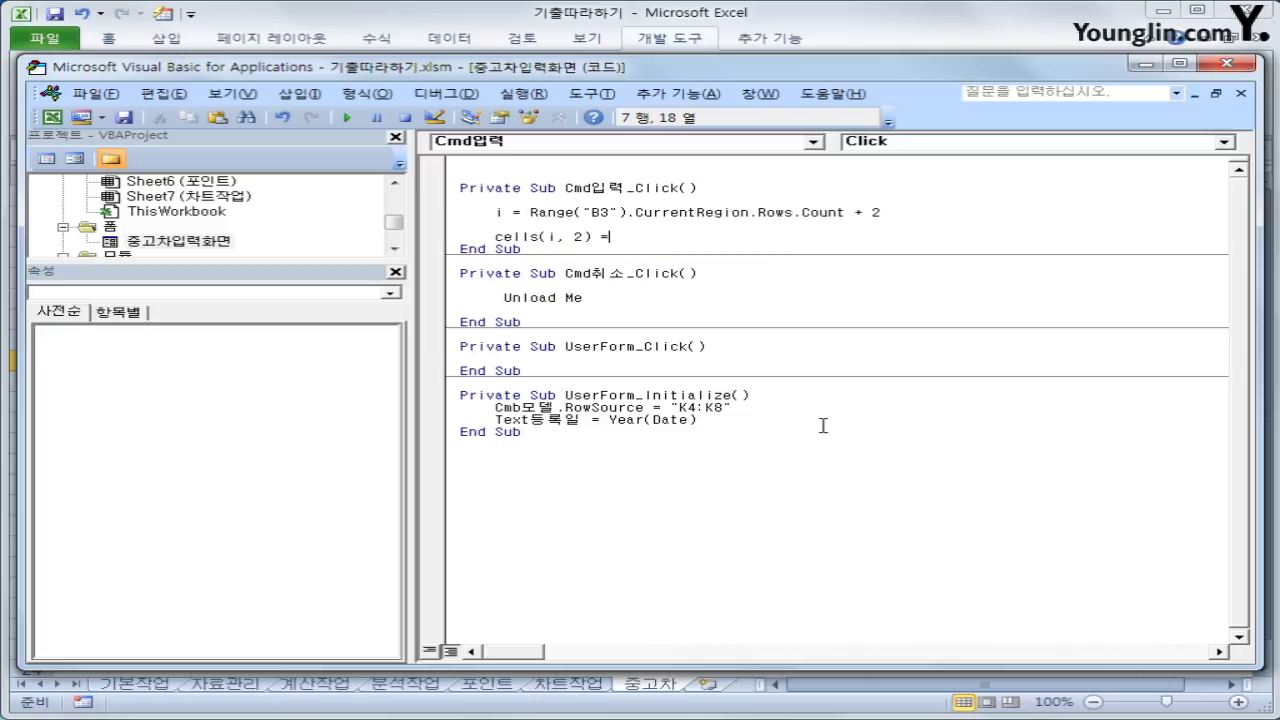
type("cmb모델")
Add Cells(i, 3) = Text년식.Value by duplicating and editing the model line
key("Return")
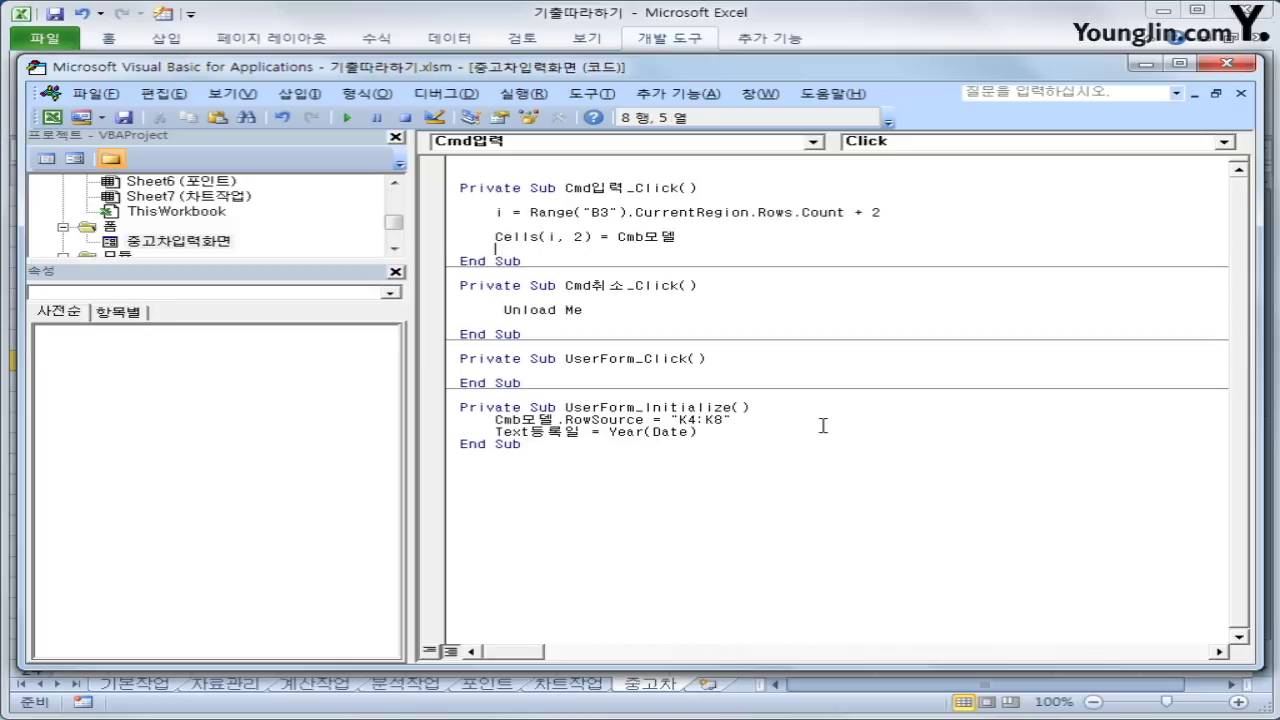
key("Up")
key("shift+End")
key("ctrl+c")
key("Down")
key("ctrl+v")
key("Left")
key("Left")
key("Left")
key("Left")
key("Left")
key("Left")
key("Left")
key("Left")
key("Left")
key("Left")
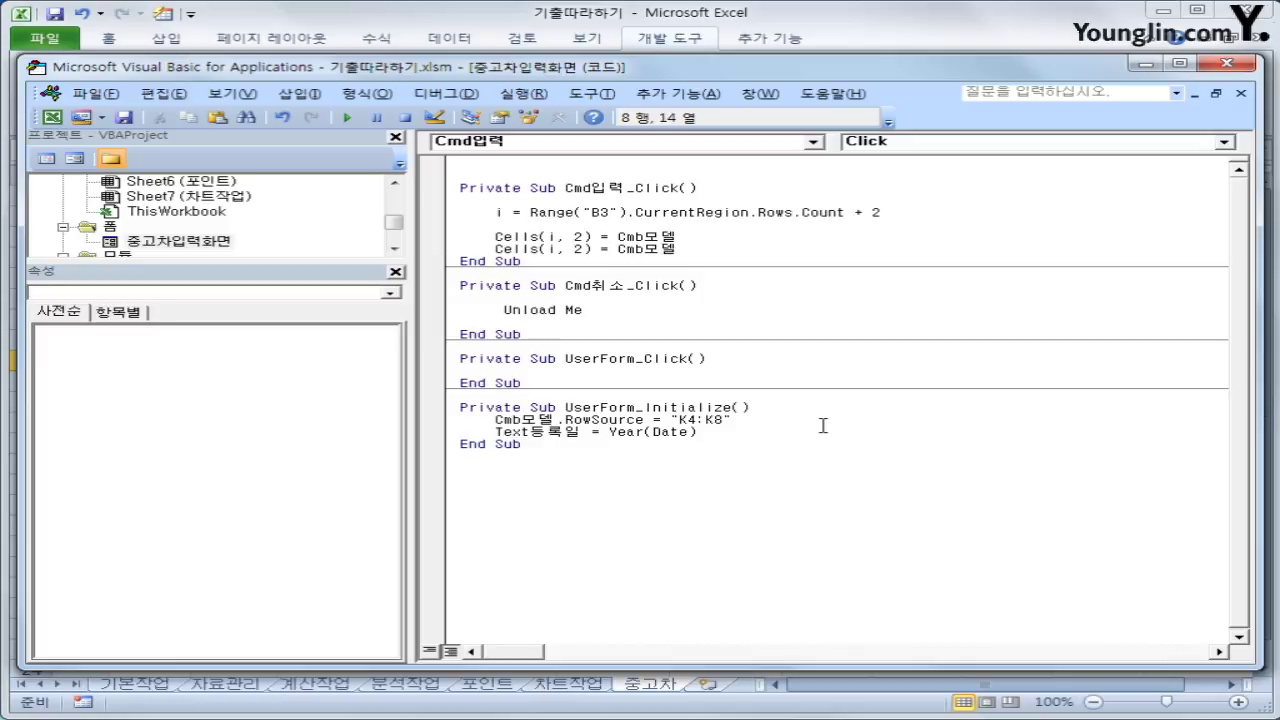
key("Delete")
type("3")
key("Right")
key("Right")
key("Right")
type("txt")
key("BackSpace")
key("BackSpace")
key("BackSpace")
type("text")
type("년식.")
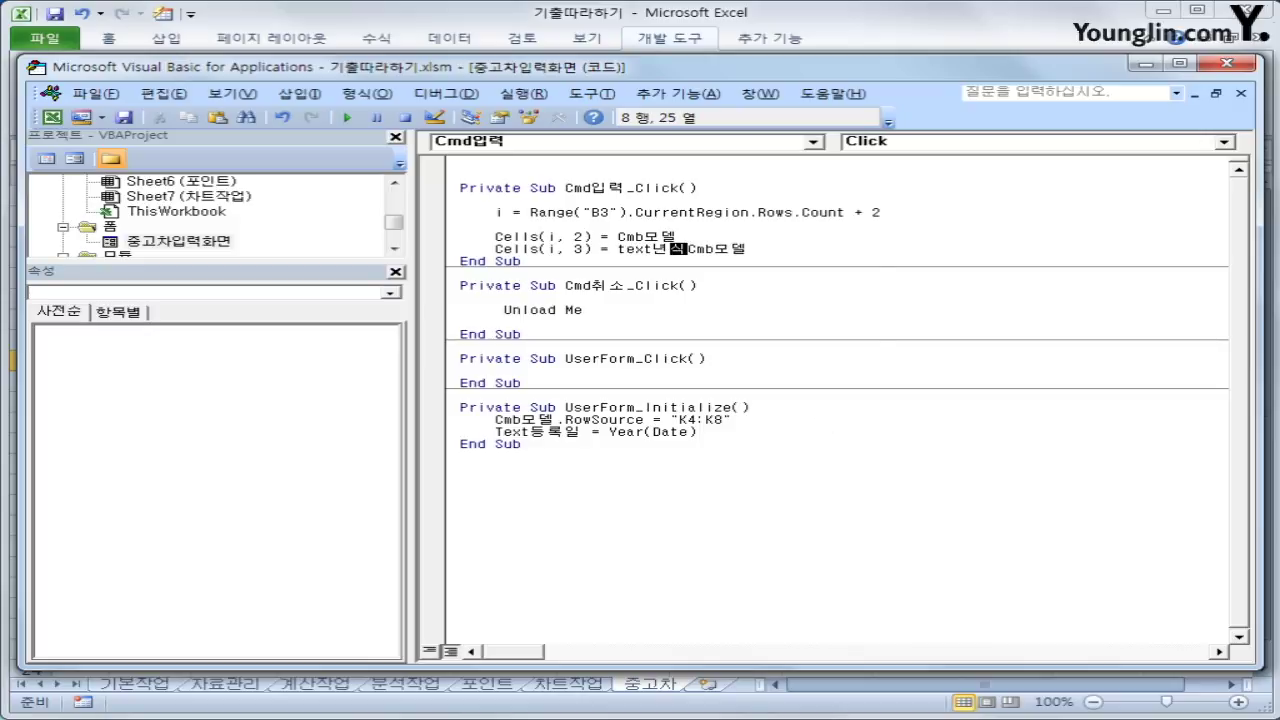
type("va")
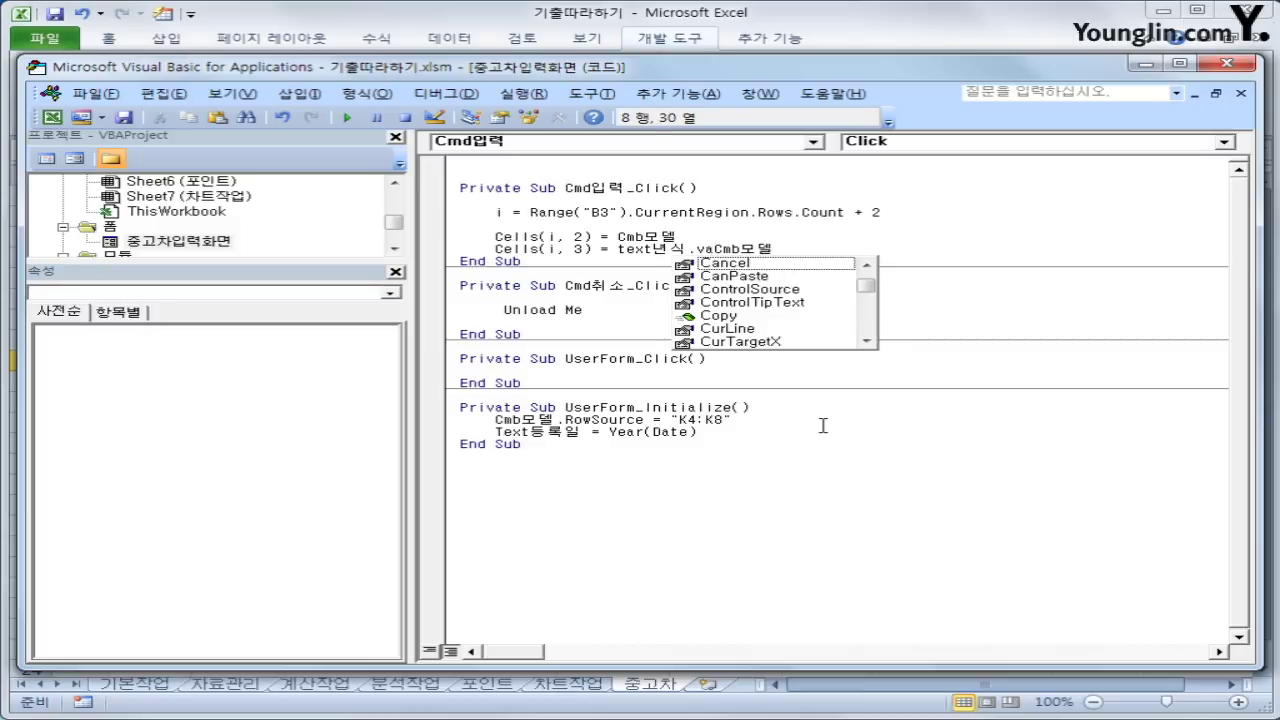
type("lue")
key("shift+End")
key("Delete")
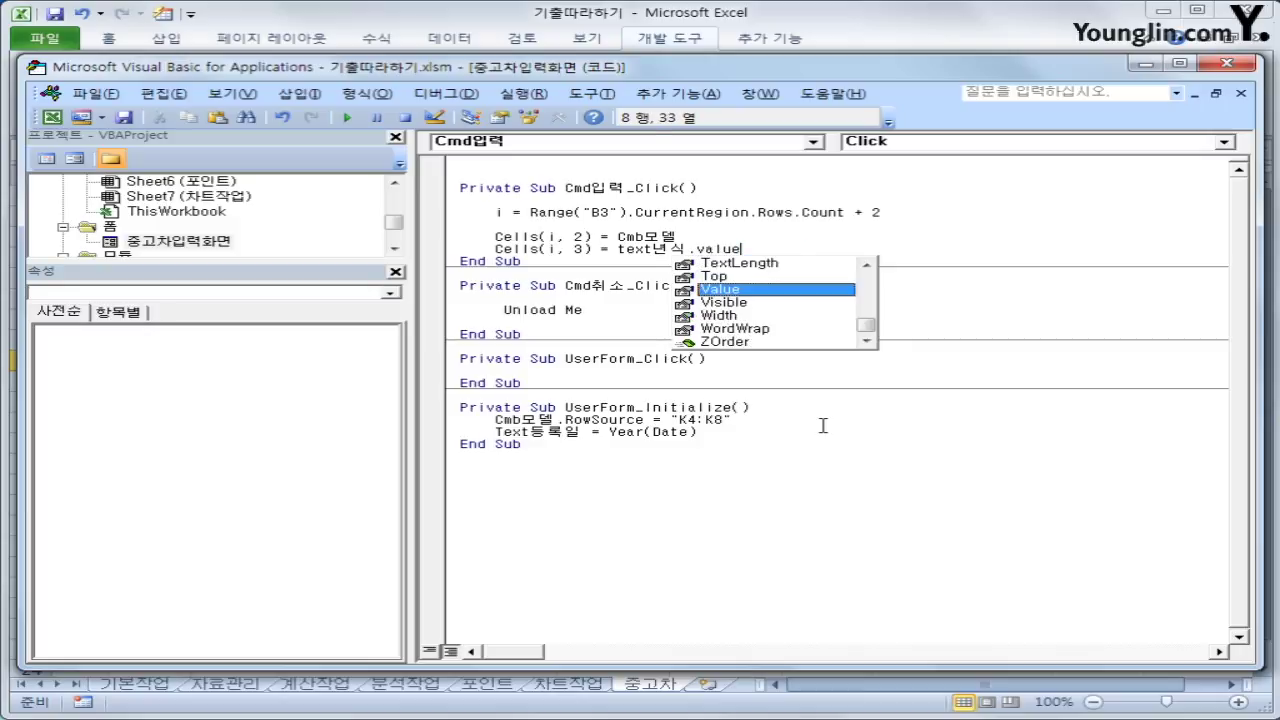
key("Return")
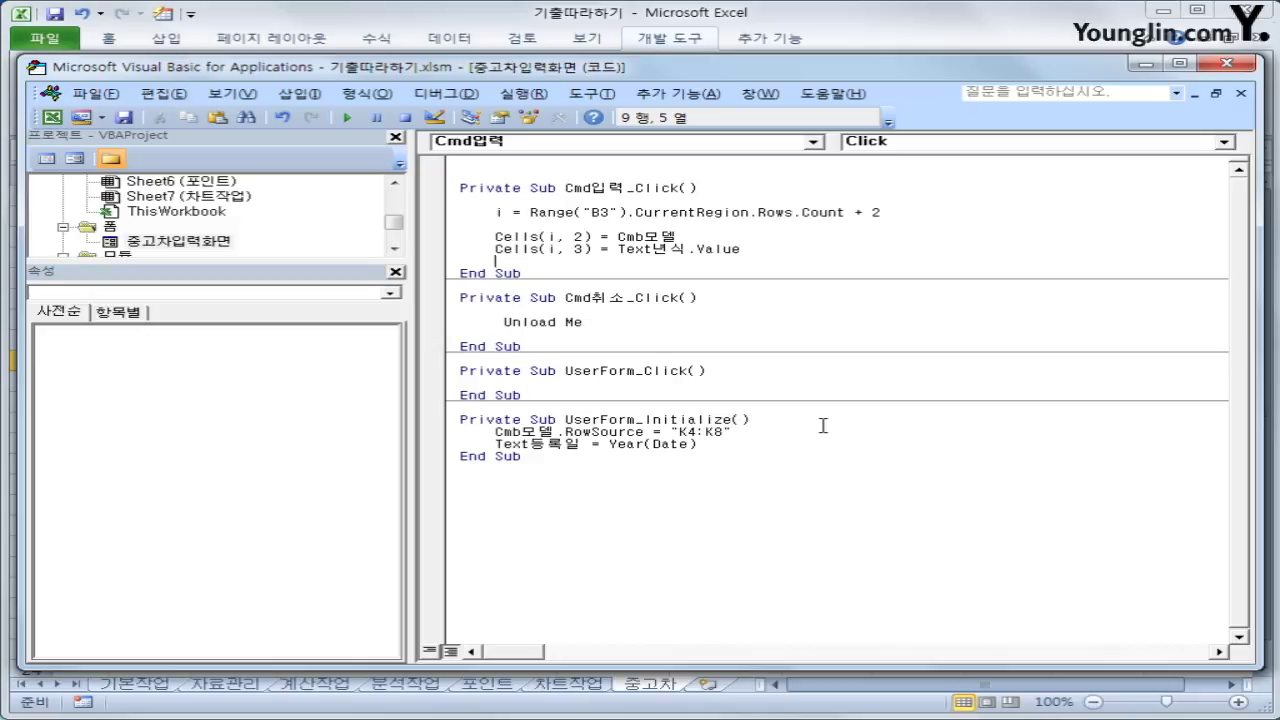
Add Cells(i, 6) = Text등록인 for the registrant
key("ctrl+v")
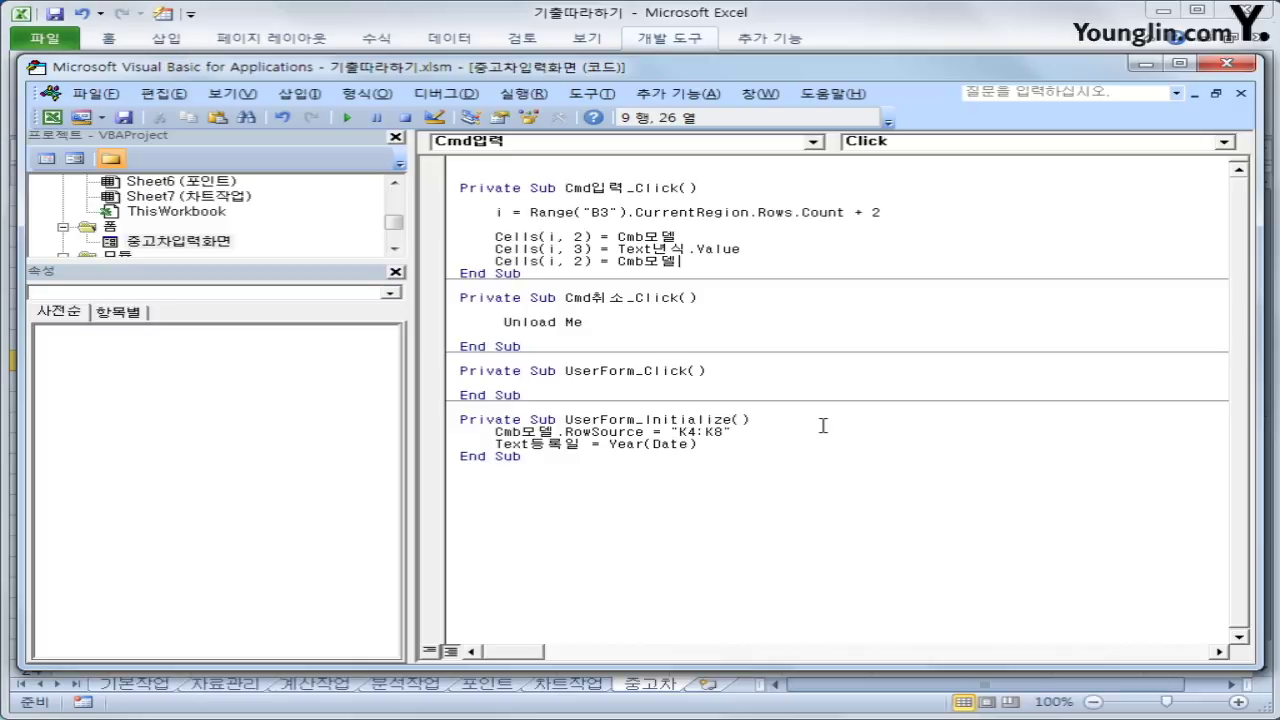
key("Left")
key("Left")
key("Left")
key("Left")
key("Left")
key("Left")
key("Left")
key("Left")
key("Left")
key("Left")
key("Delete")
type("6")
key("Right")
key("Right")
key("Right")
key("Right")
key("shift+End")
type("text등록인")
key("Return")
Add Cells(i, 7) = Text등록일.Value for the registration date
key("ctrl+v")
key("Left")
key("Left")
key("Left")
key("Left")
key("Left")
key("Left")
key("Left")
key("Left")
key("Left")
key("Left")
key("Left")
key("Left")
key("Left")
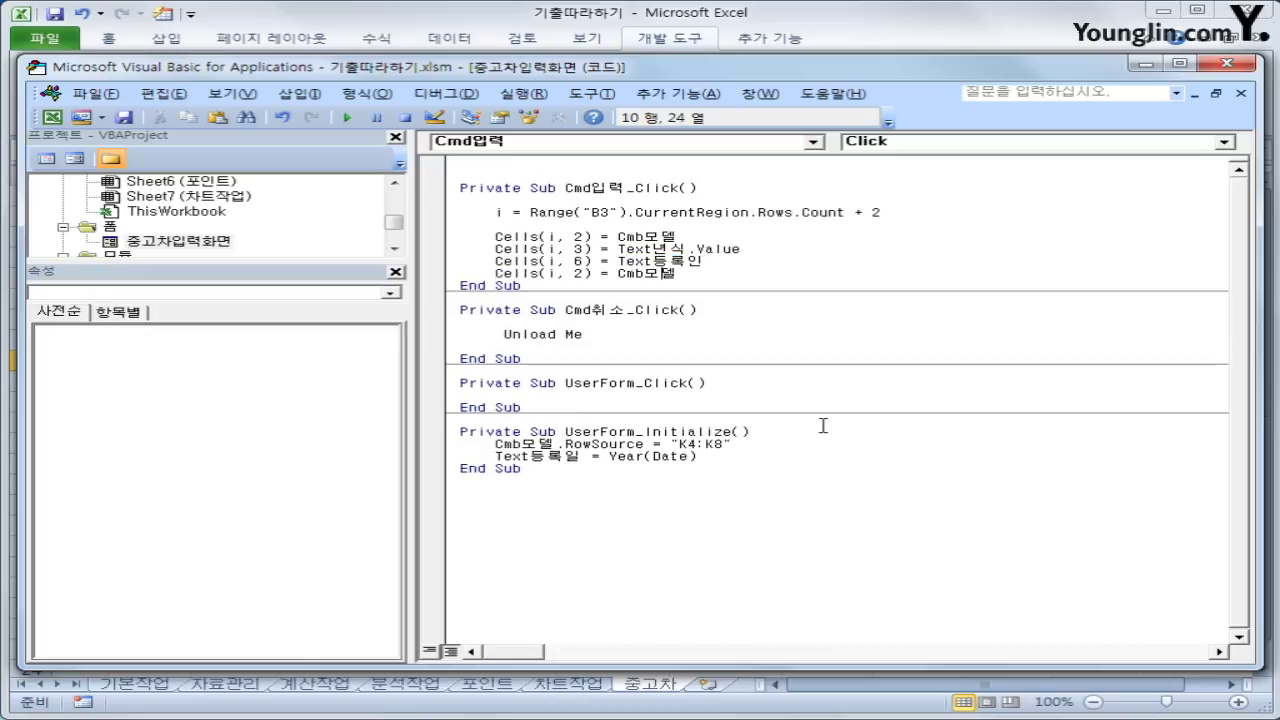
key("Right")
type("7")
key("Delete")
key("End")
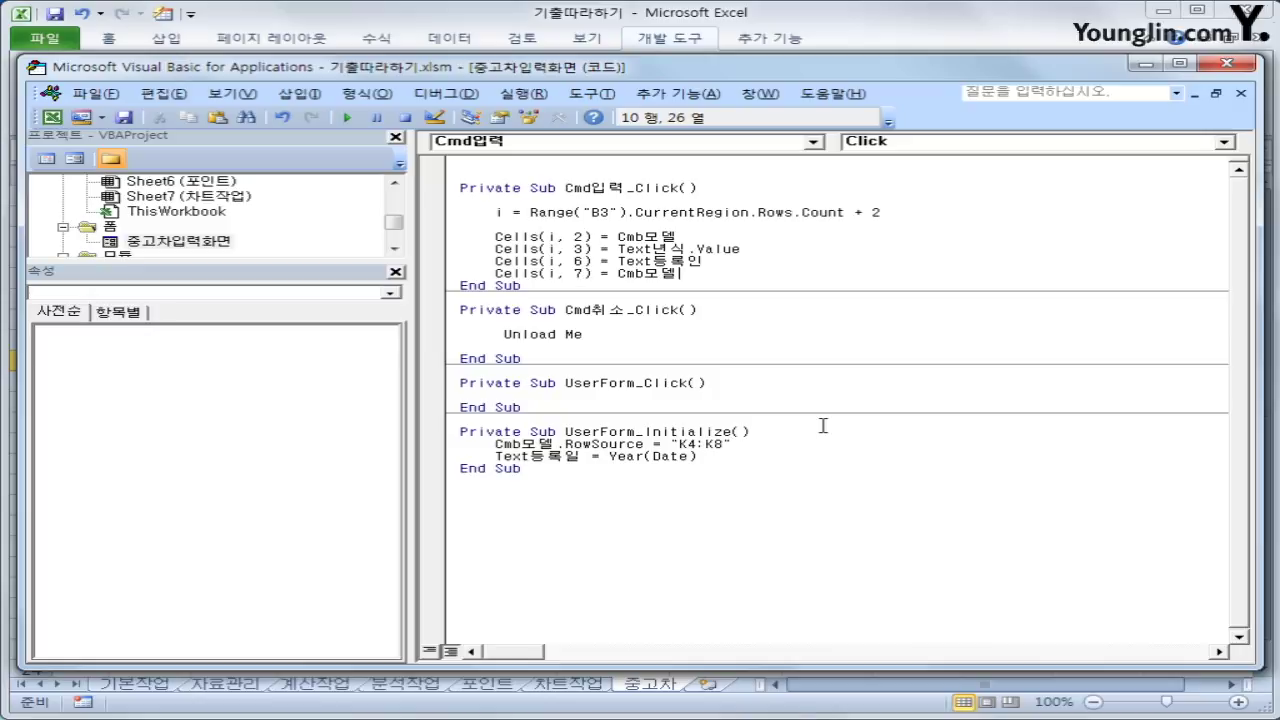
type("\\\\\\\\")
key("BackSpace")
key("BackSpace")
key("BackSpace")
key("BackSpace")
key("BackSpace")
key("BackSpace")
key("BackSpace")
key("BackSpace")
key("BackSpace")
type("text등록일. ㅍ")
key("BackSpace")
key("BackSpace")
type("Value")
key("Down")
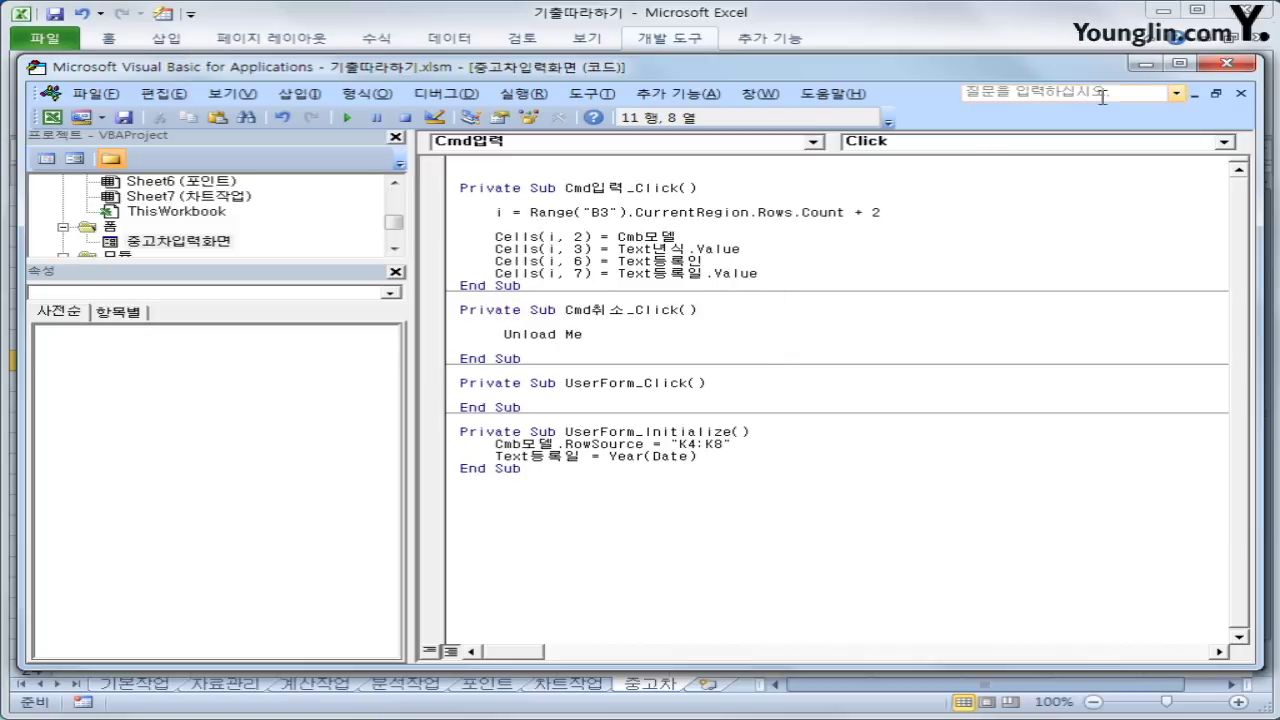
Fill the input form with 빼꼼카, 2007 and the registrant's name, and submit with 입력
left_click(1222, 66)
left_click(955, 258)
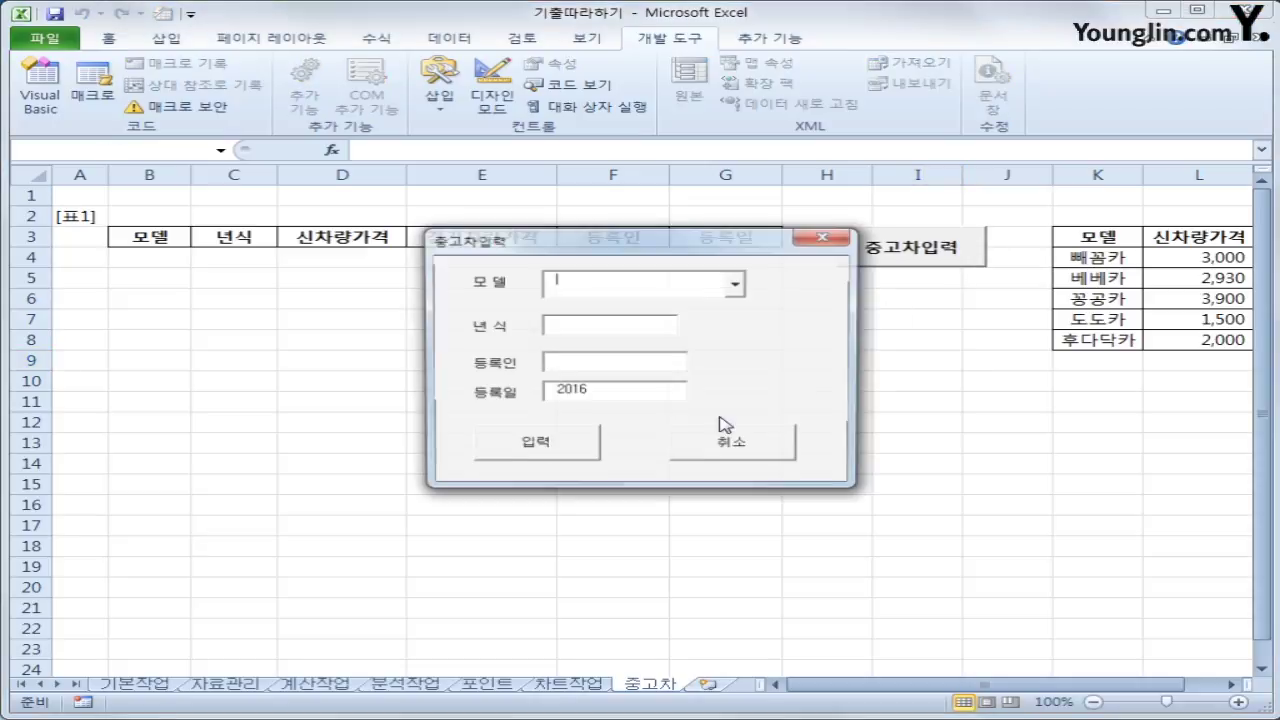
left_click(742, 287)
left_click(707, 307)
left_click(654, 337)
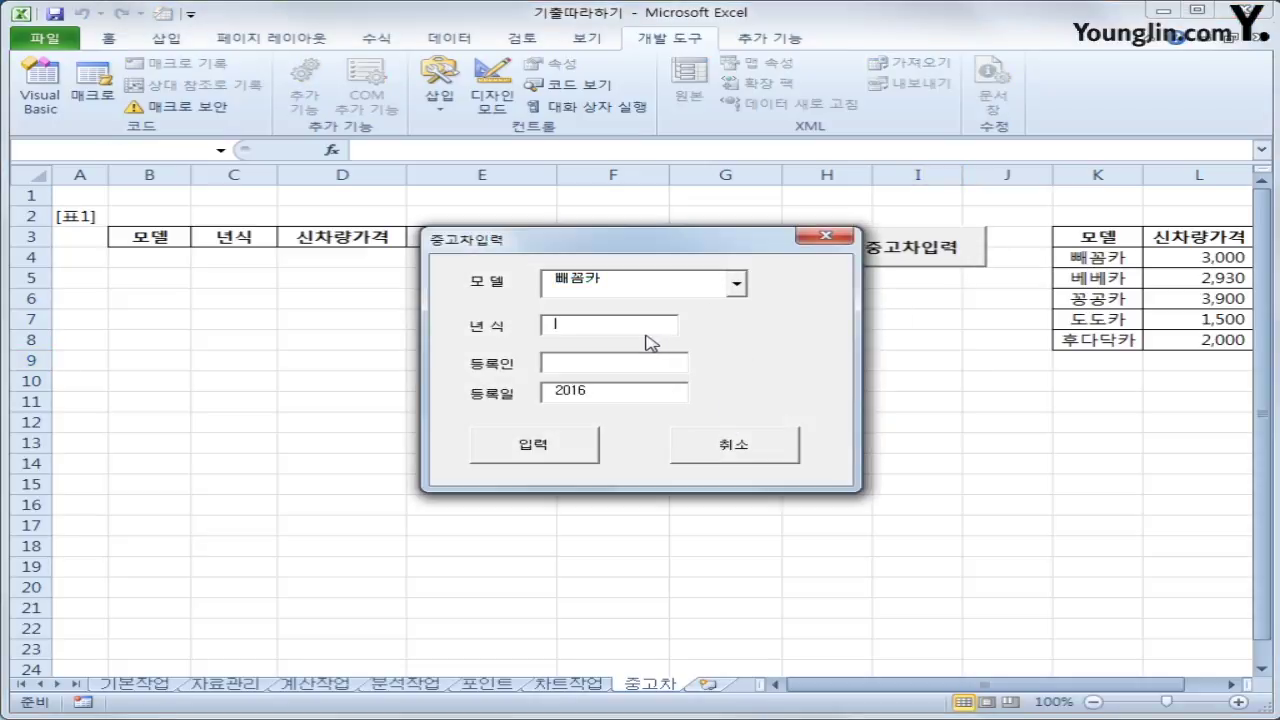
type("2007")
left_click(597, 364)
type("예")
key("BackSpace")
key("BackSpace")
key("BackSpace")
key("BackSpace")
key("BackSpace")
key("Hangul")
left_click(560, 461)
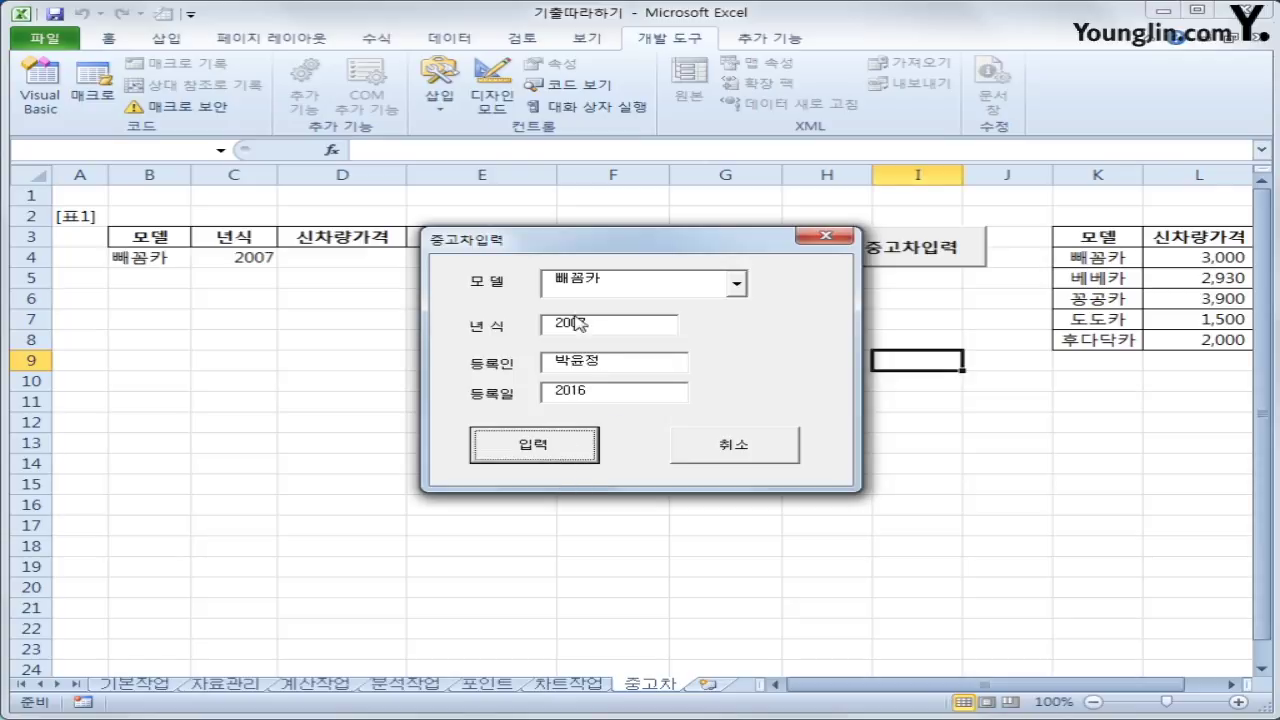
Move the form aside to check the new record in row 4
left_click_drag(585, 250, 467, 374)
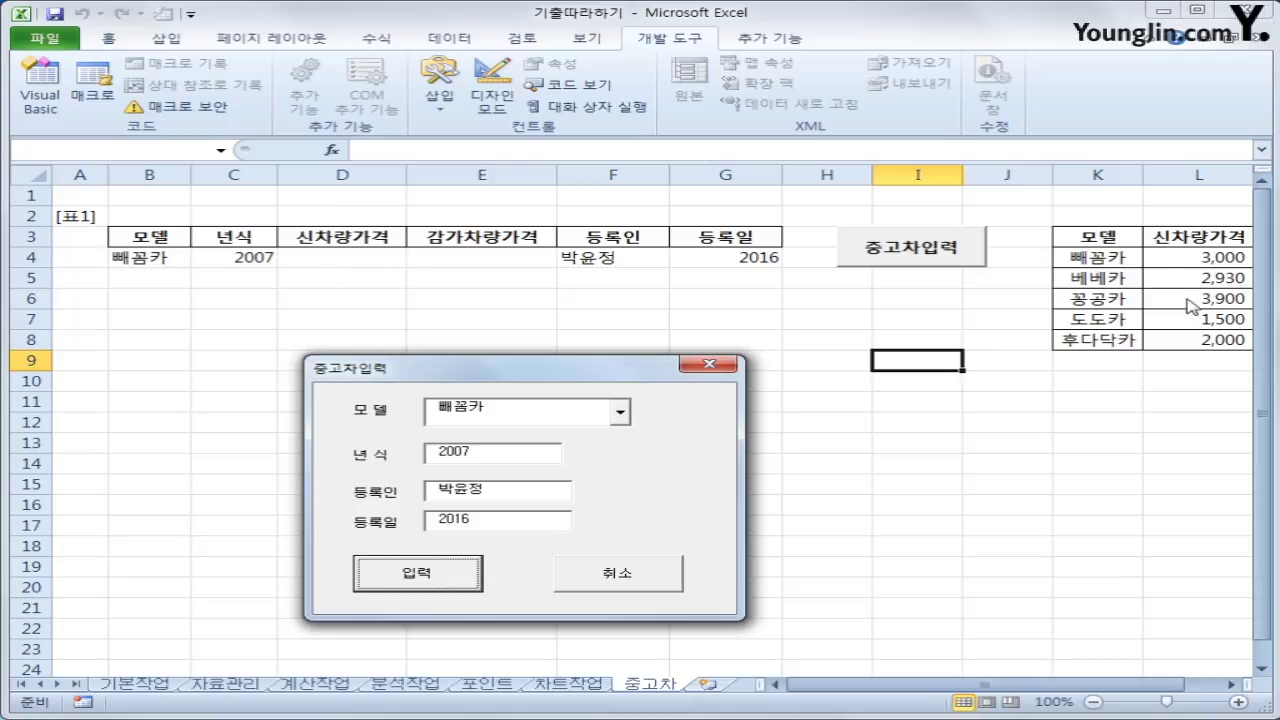
left_click(622, 414)
left_click(612, 436)
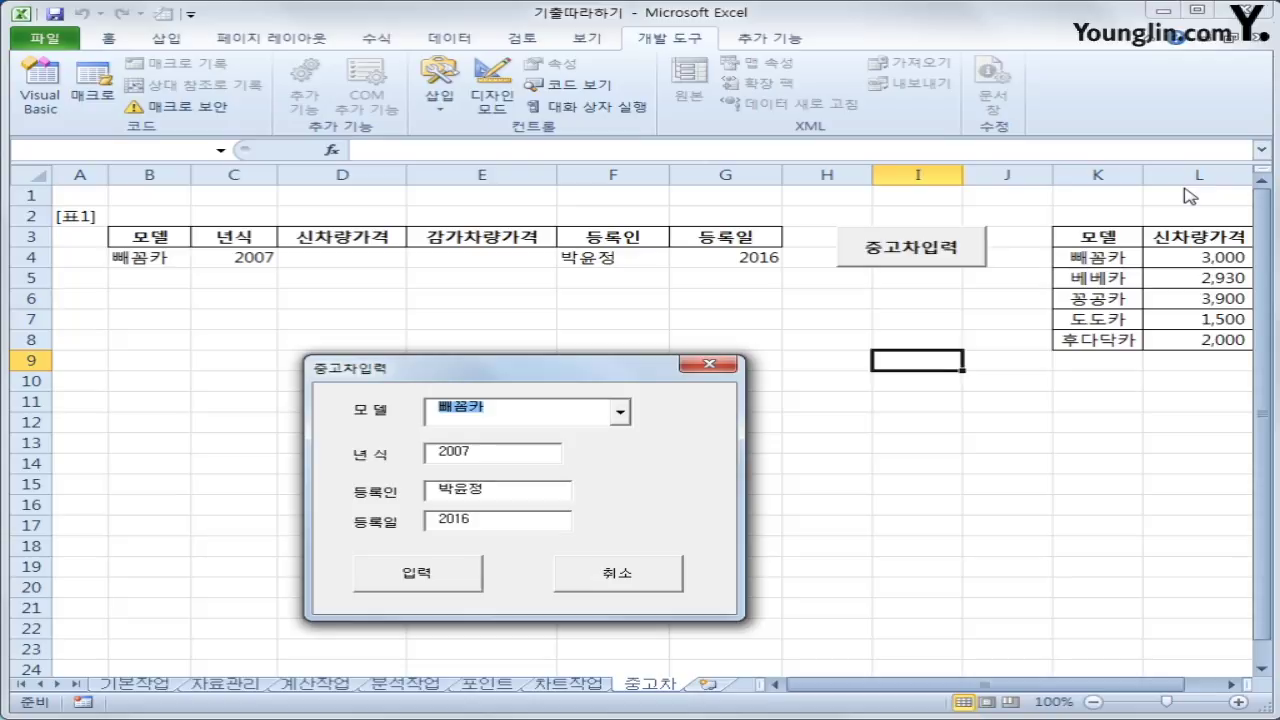
Close the 중고차입력 form and open its code in the Visual Basic editor
left_click(728, 366)
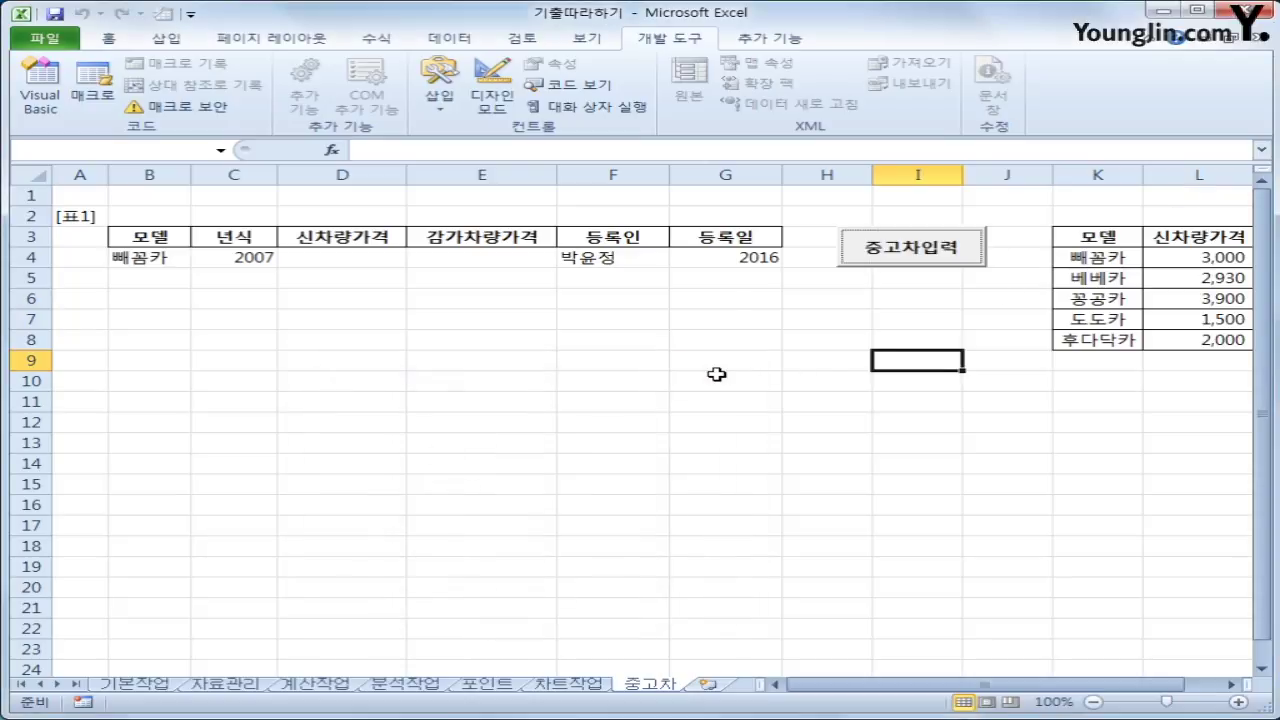
left_click(40, 98)
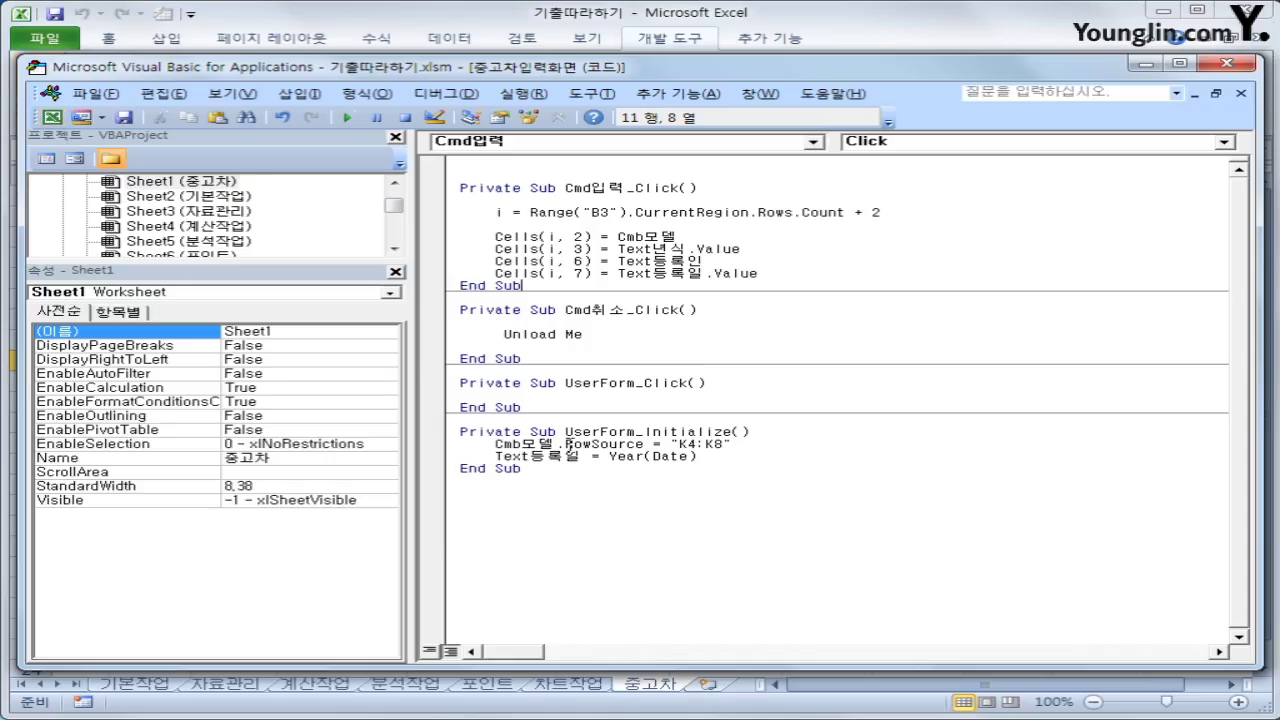
Duplicate the Cells(i, 3) year line below itself and change its column to 4
left_click(741, 250)
key("Return")
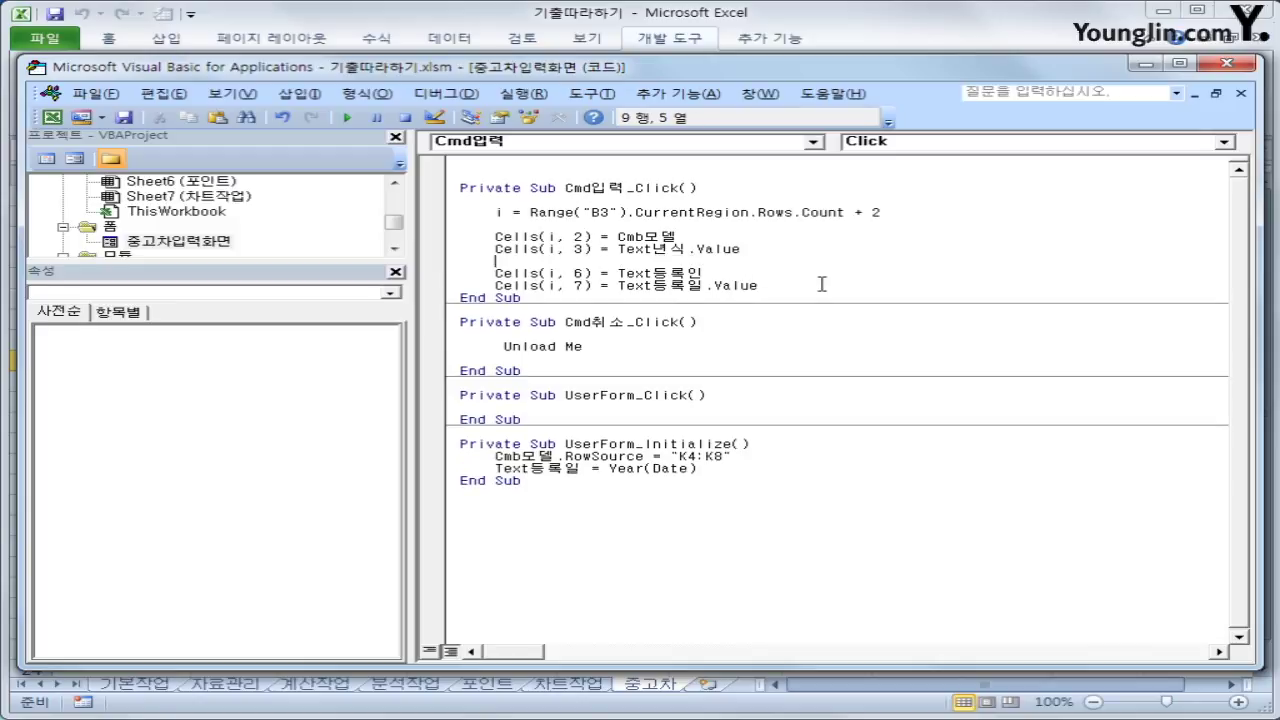
key("Up")
key("shift+End")
key("ctrl+c")
key("Down")
key("ctrl+v")
key("ctrl+Left")
key("ctrl+Left")
key("ctrl+Left")
key("ctrl+Left")
key("ctrl+Left")
key("BackSpace")
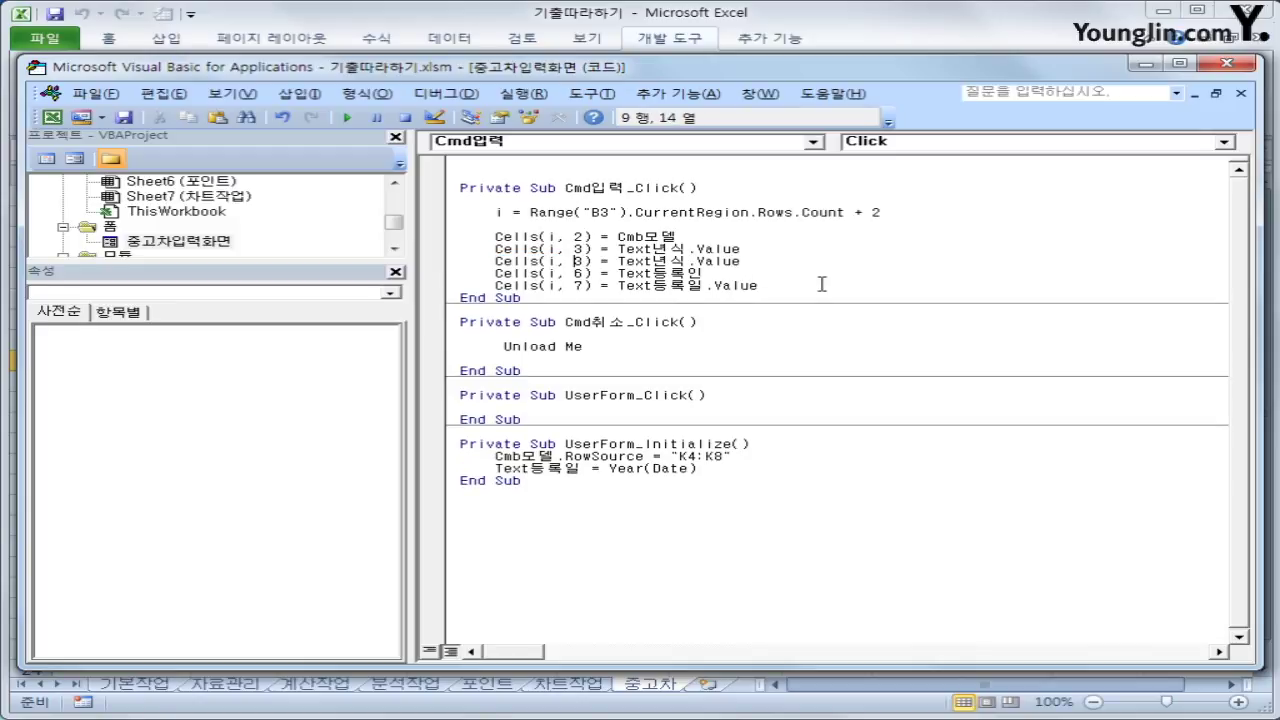
type("4")
Set the new line's value to Cells(Cmb모델.ListIndex + 4, 12) and close the editor
key("End")
key("shift+Left")
key("shift+Left")
key("shift+Left")
key("shift+Left")
key("shift+Left")
key("shift+Left")
key("shift+Left")
key("shift+Left")
key("shift+Left")
key("shift+Left")
key("shift+Left")
key("shift+Left")
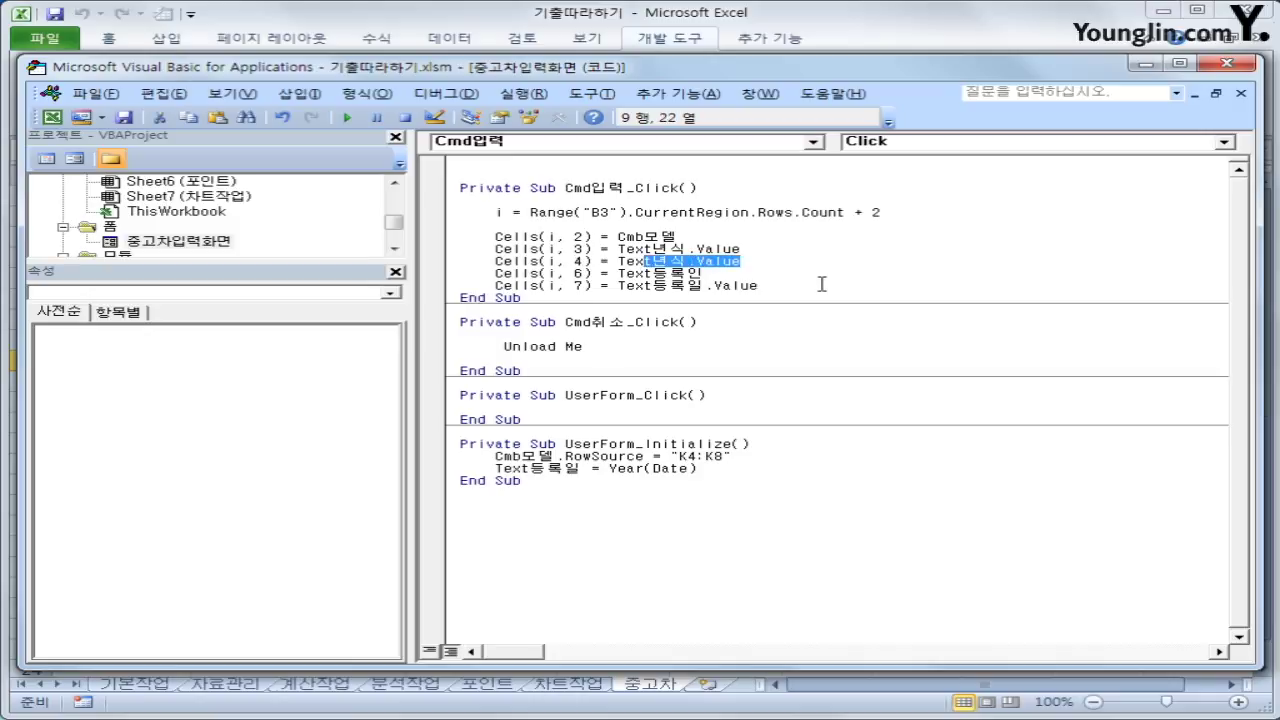
type("ce")
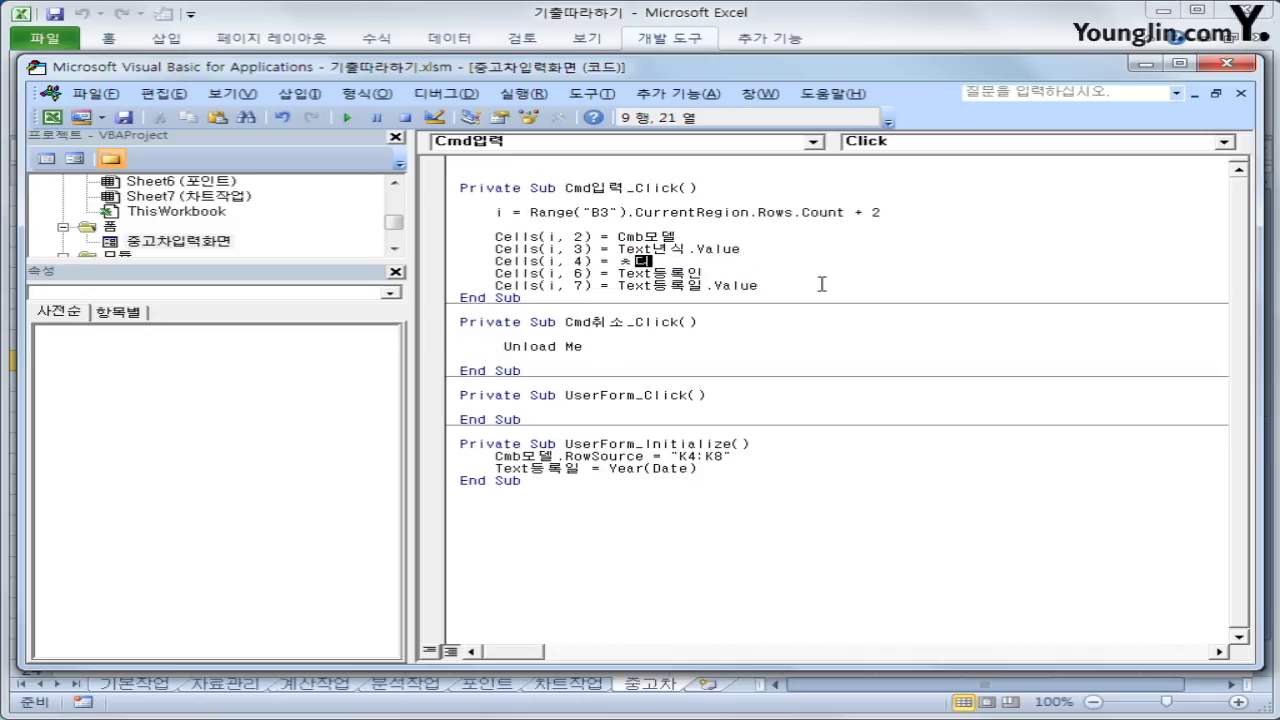
key("BackSpace")
key("BackSpace")
type("cells(cm")
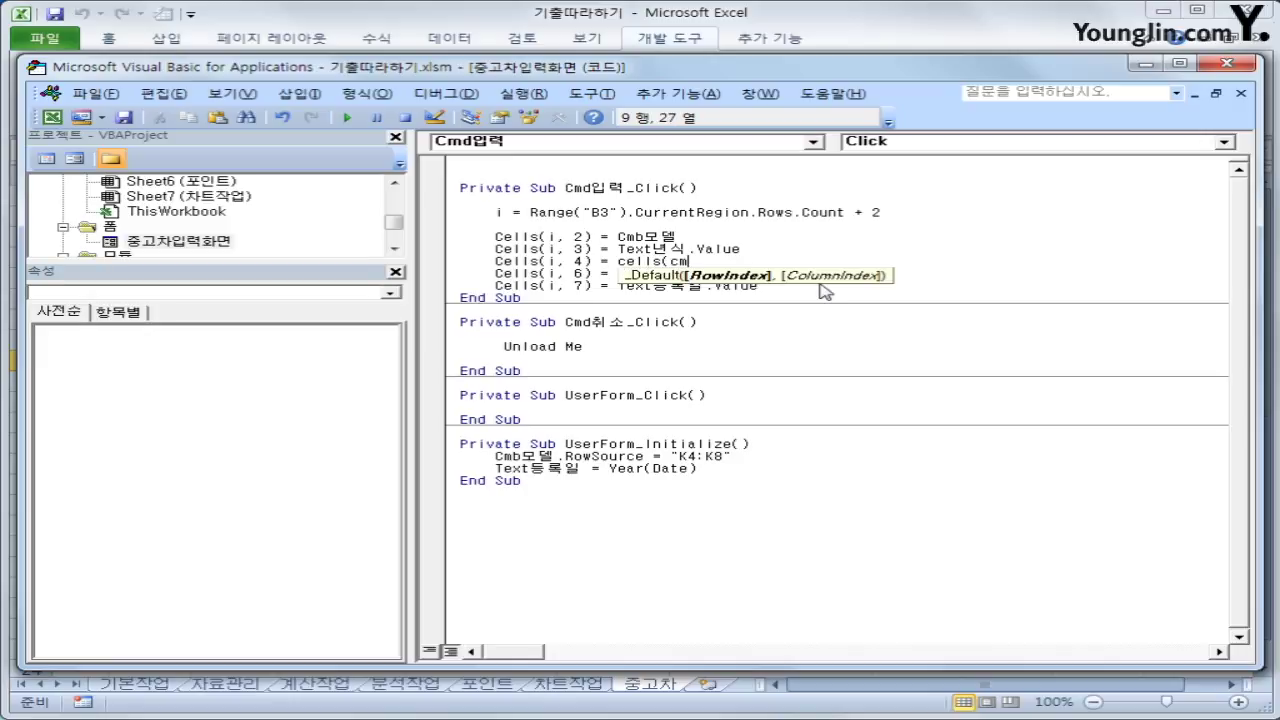
type("b모델.")
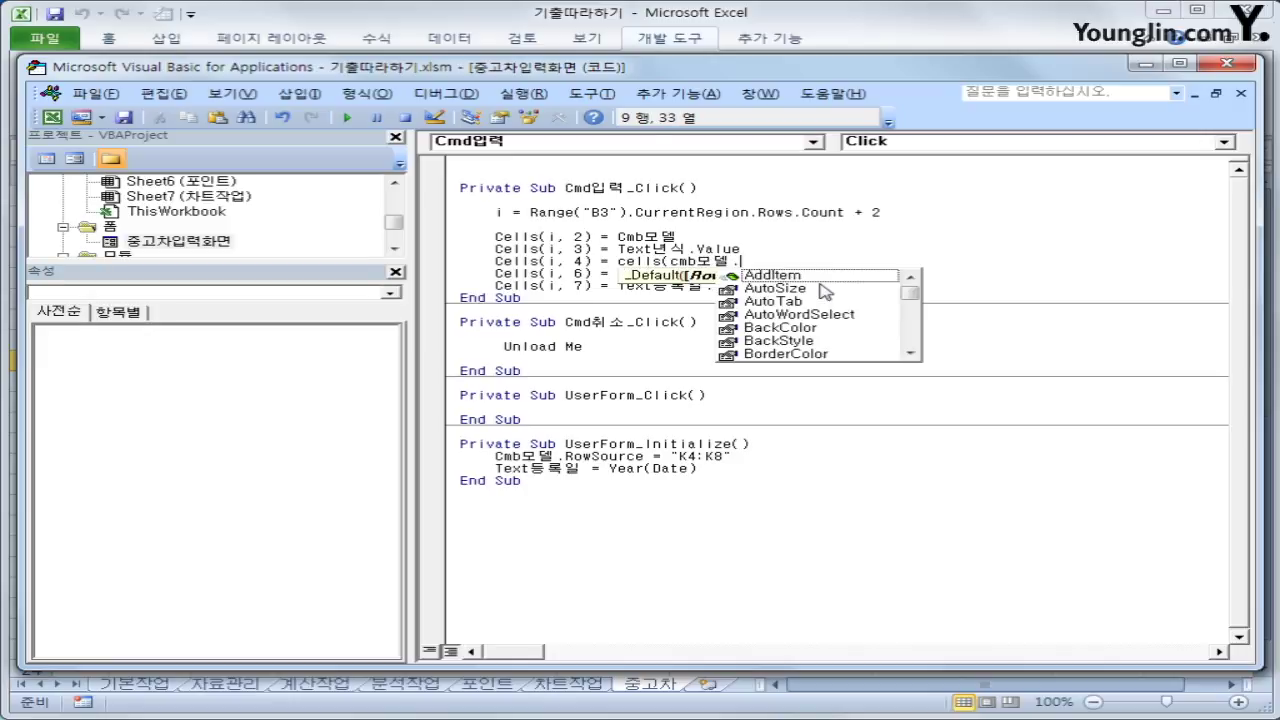
type("listindex")
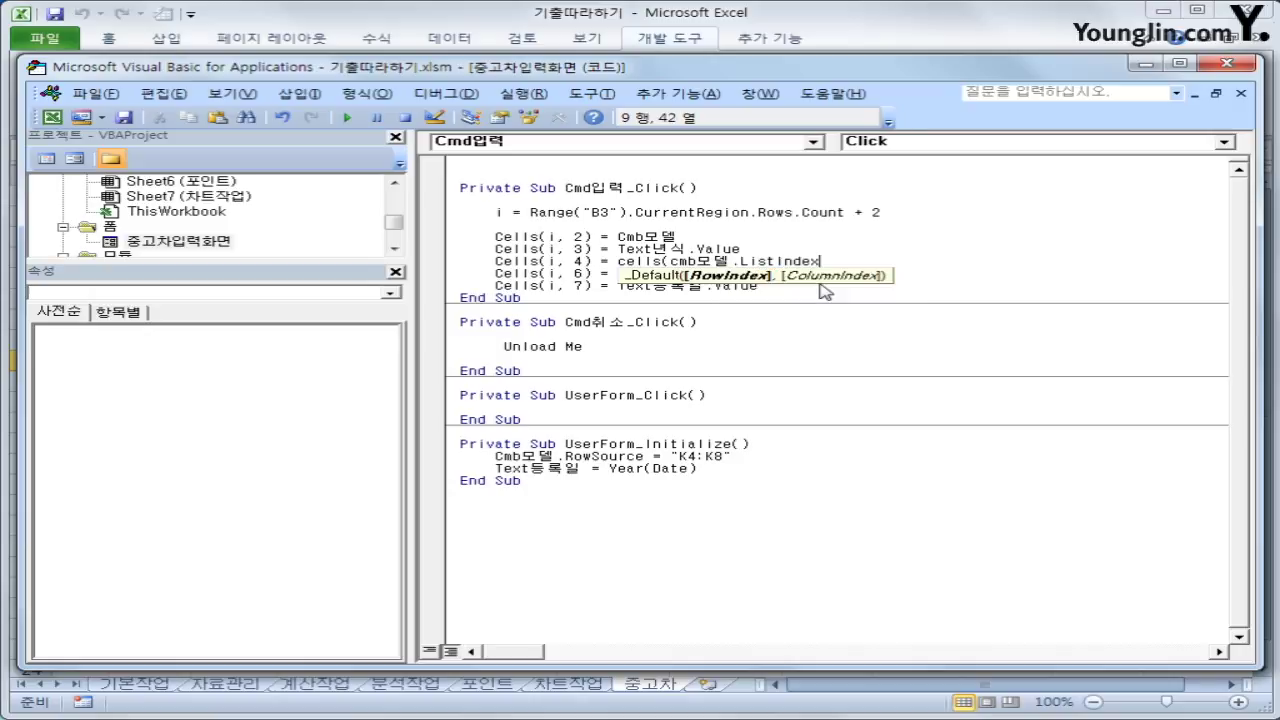
type(" +  4, 12)")
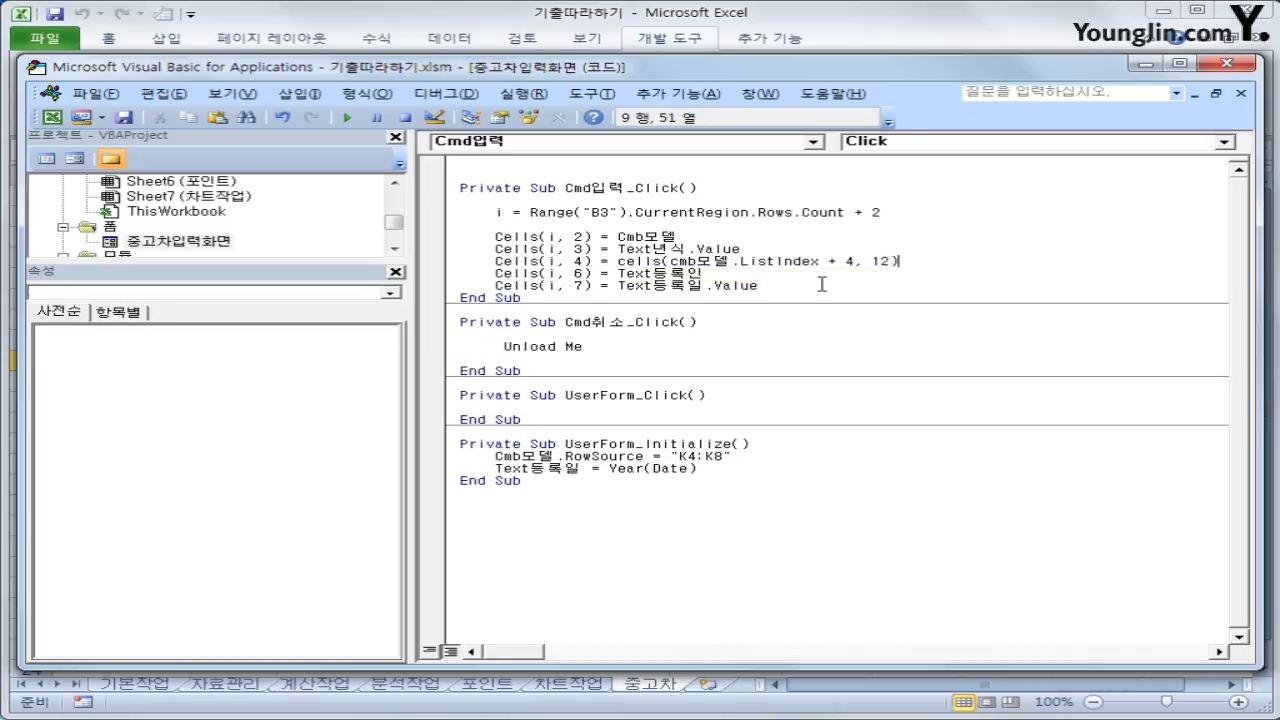
key("Down")
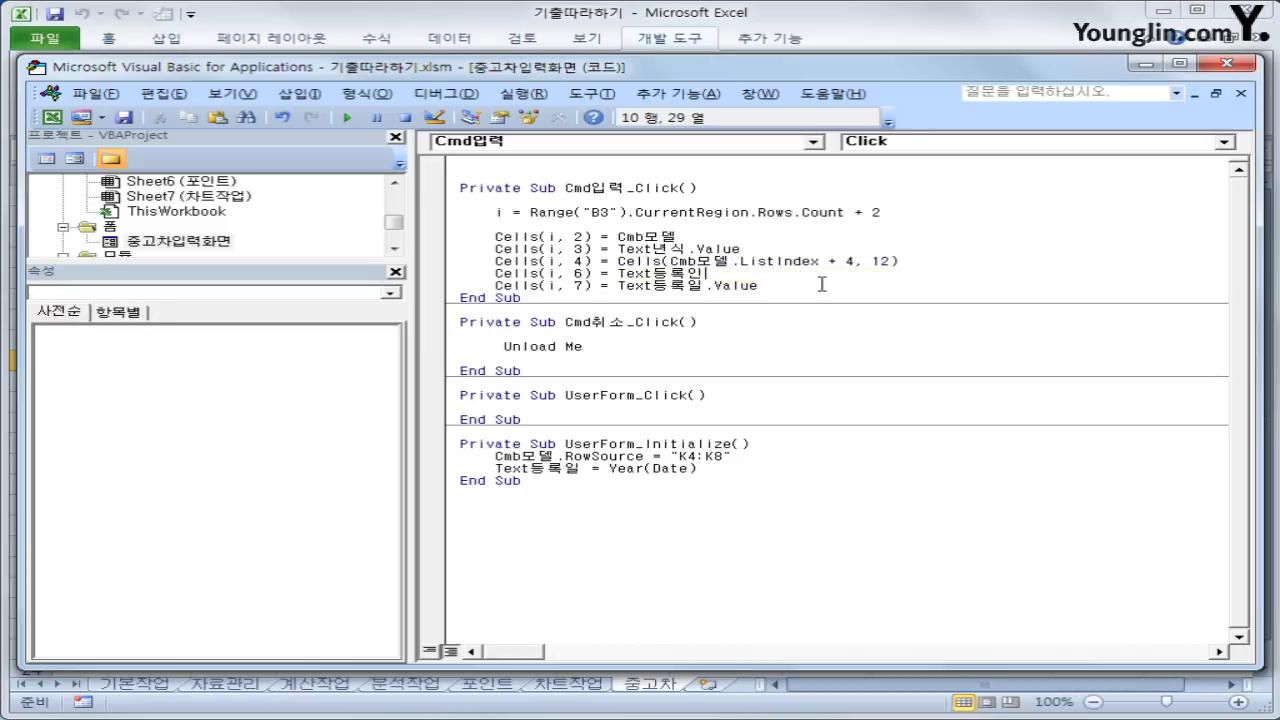
left_click(1228, 63)
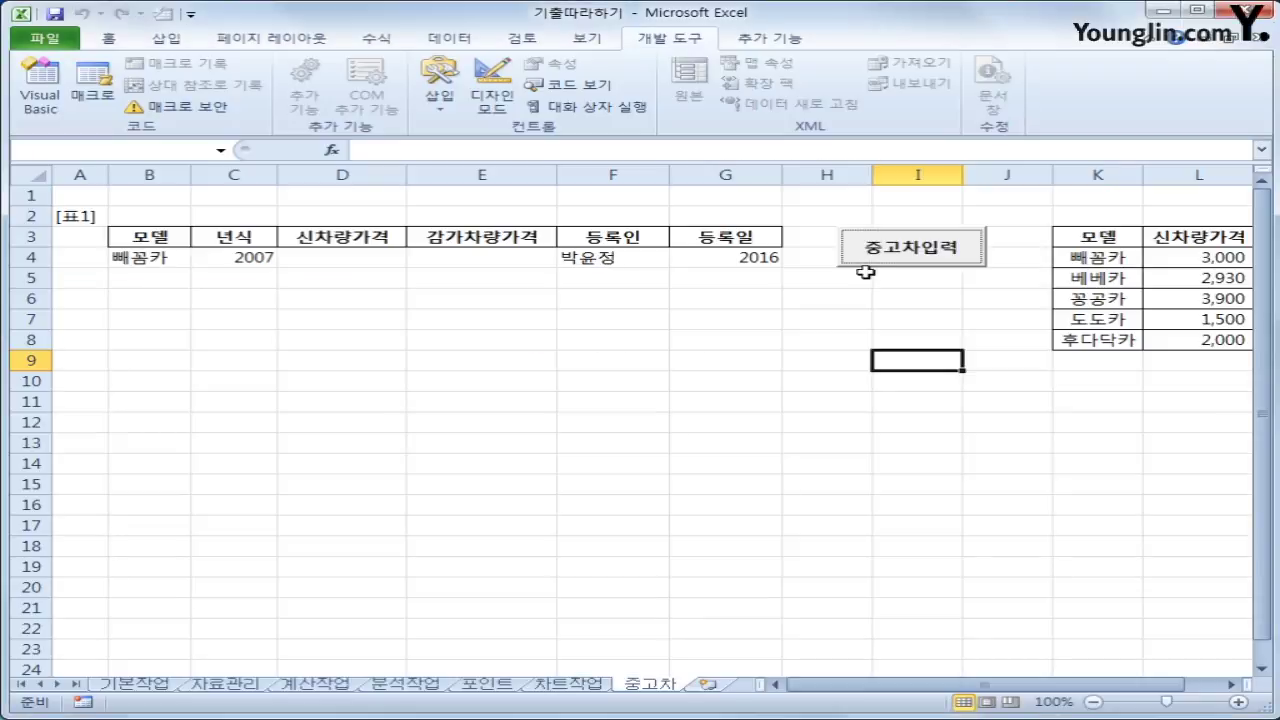
Submit a 빼꼼카, 2008 record with a registrant name through the 중고차입력 form
left_click(888, 256)
left_click(736, 283)
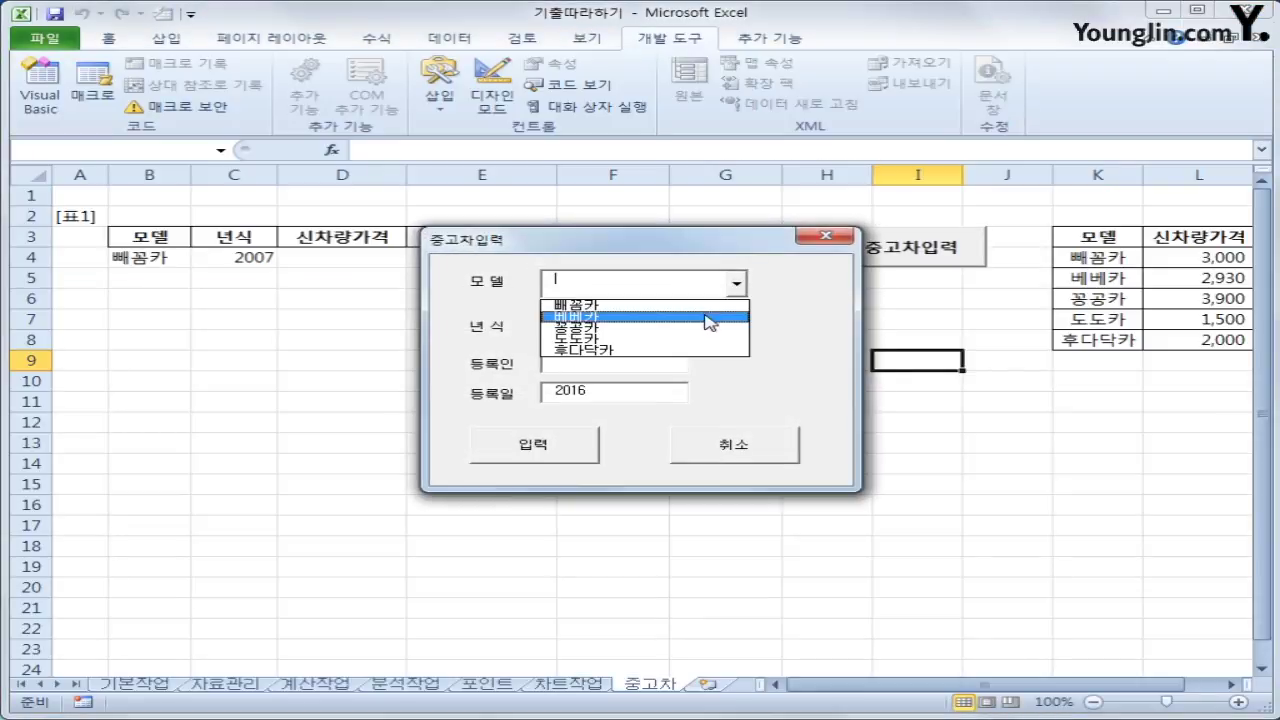
left_click(705, 305)
left_click(639, 325)
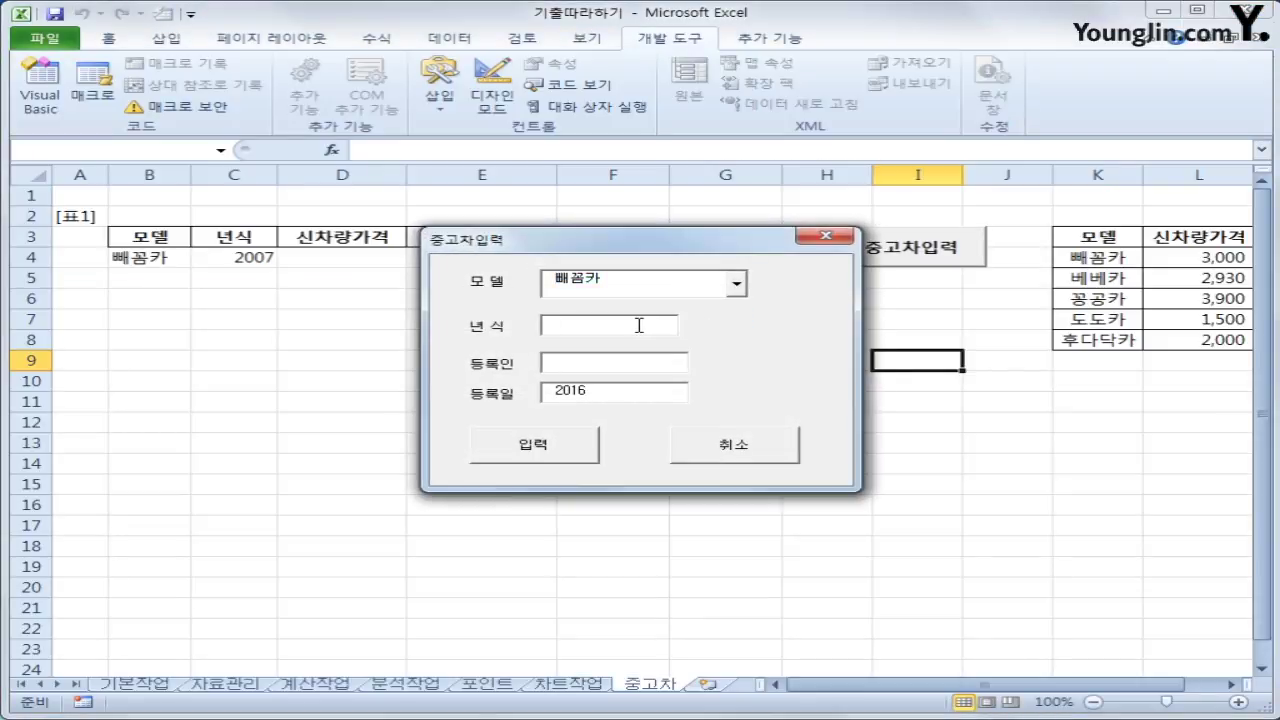
type("2008")
key("Tab")
left_click(613, 365)
type("ㅔ")
key("BackSpace")
left_click(557, 440)
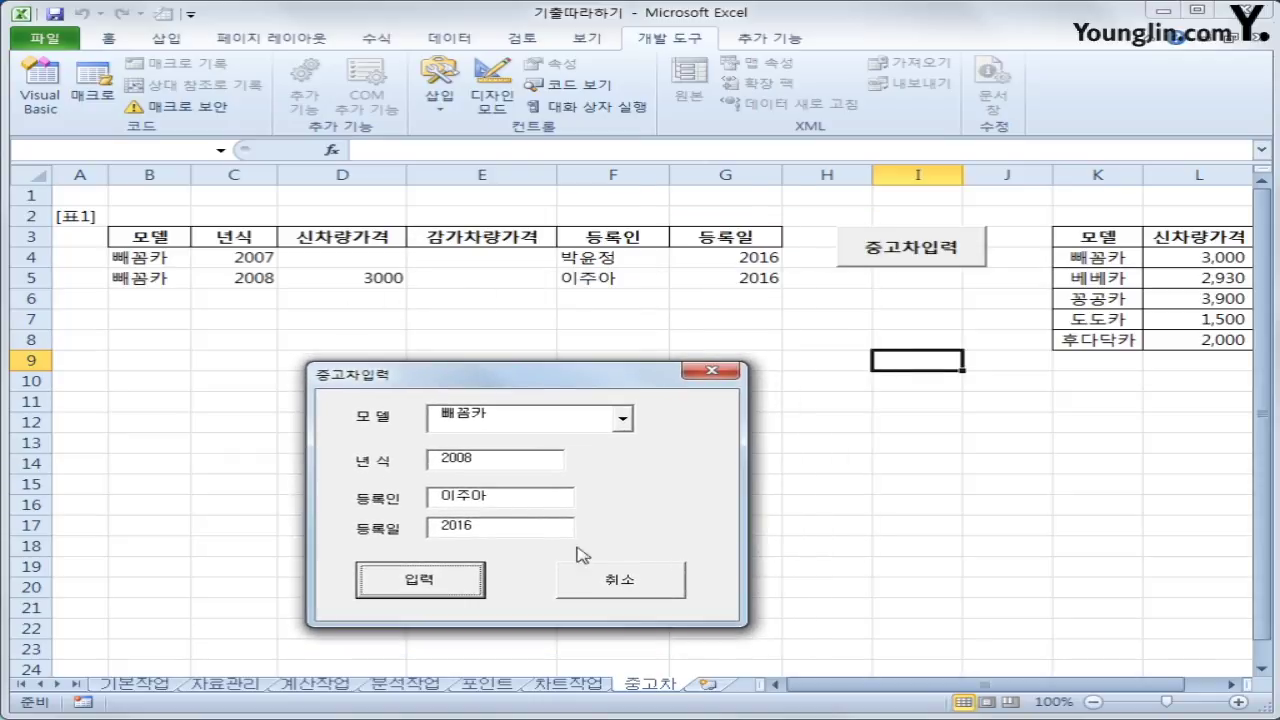
Close the entry form, check the empty cell E5, and reopen the form code
left_click(600, 592)
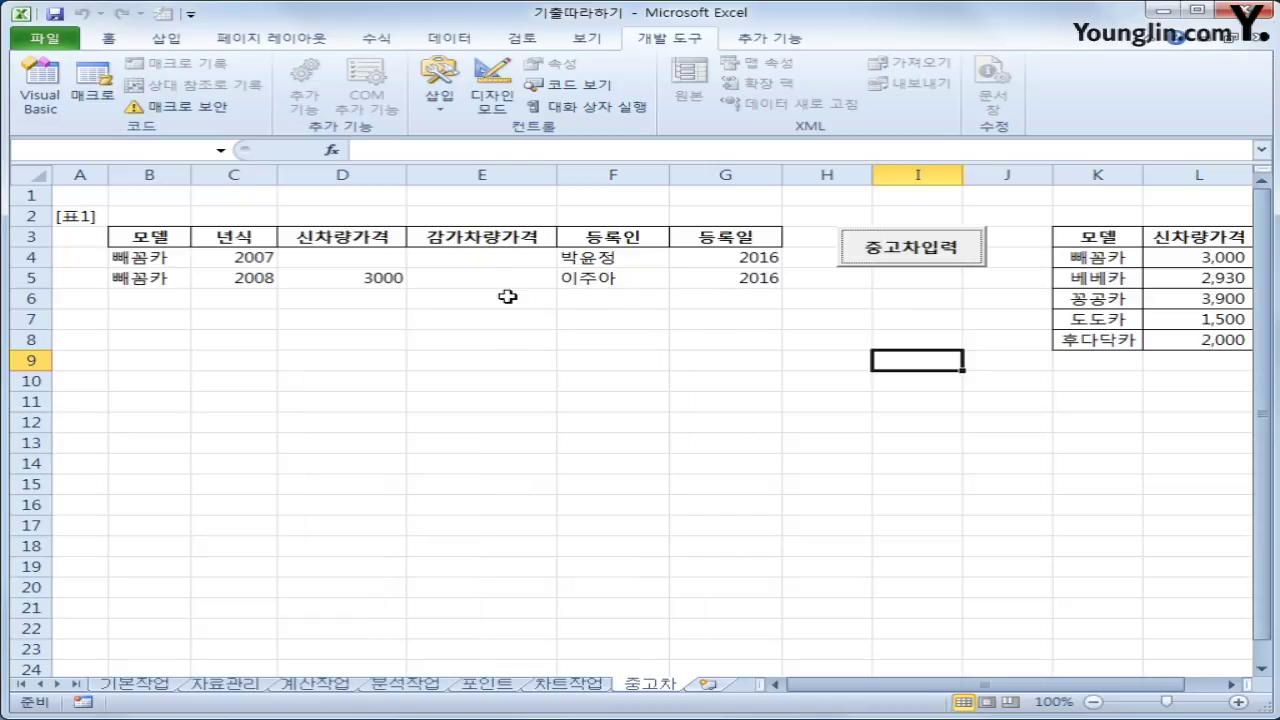
left_click(508, 283)
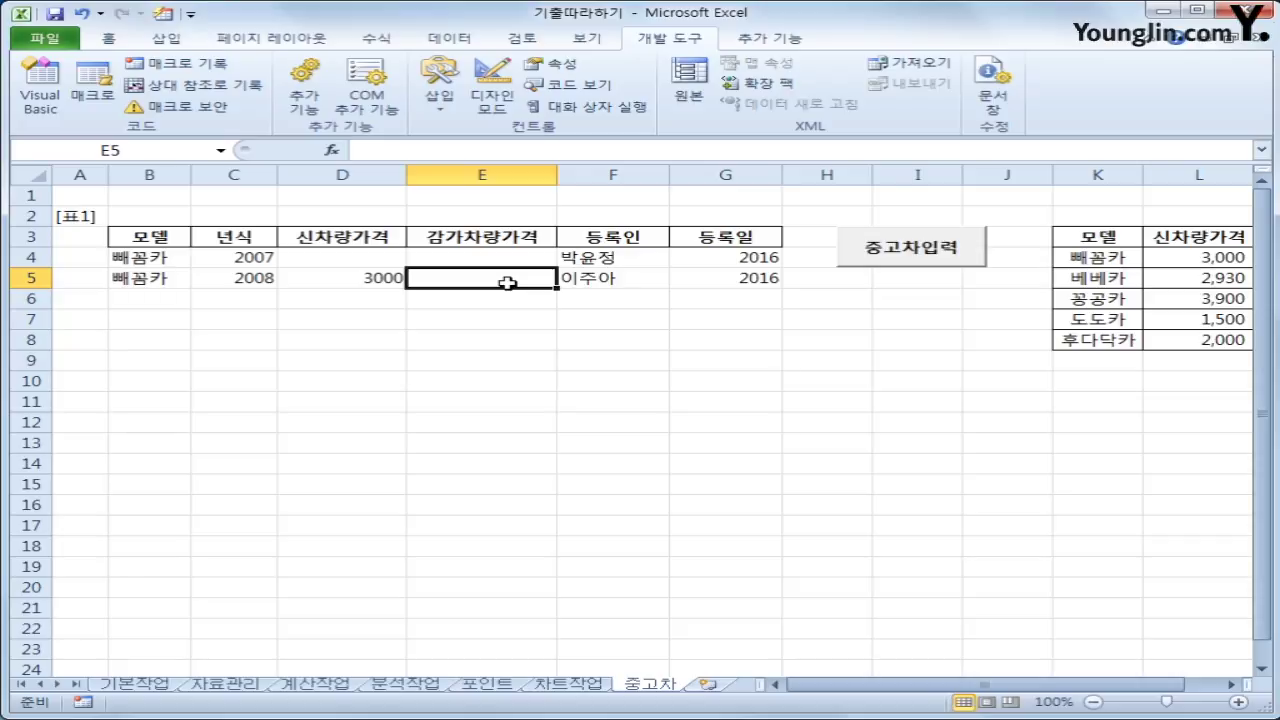
left_click(55, 105)
Paste another copy of the year line below the price lookup and change its column to 5
left_click(925, 267)
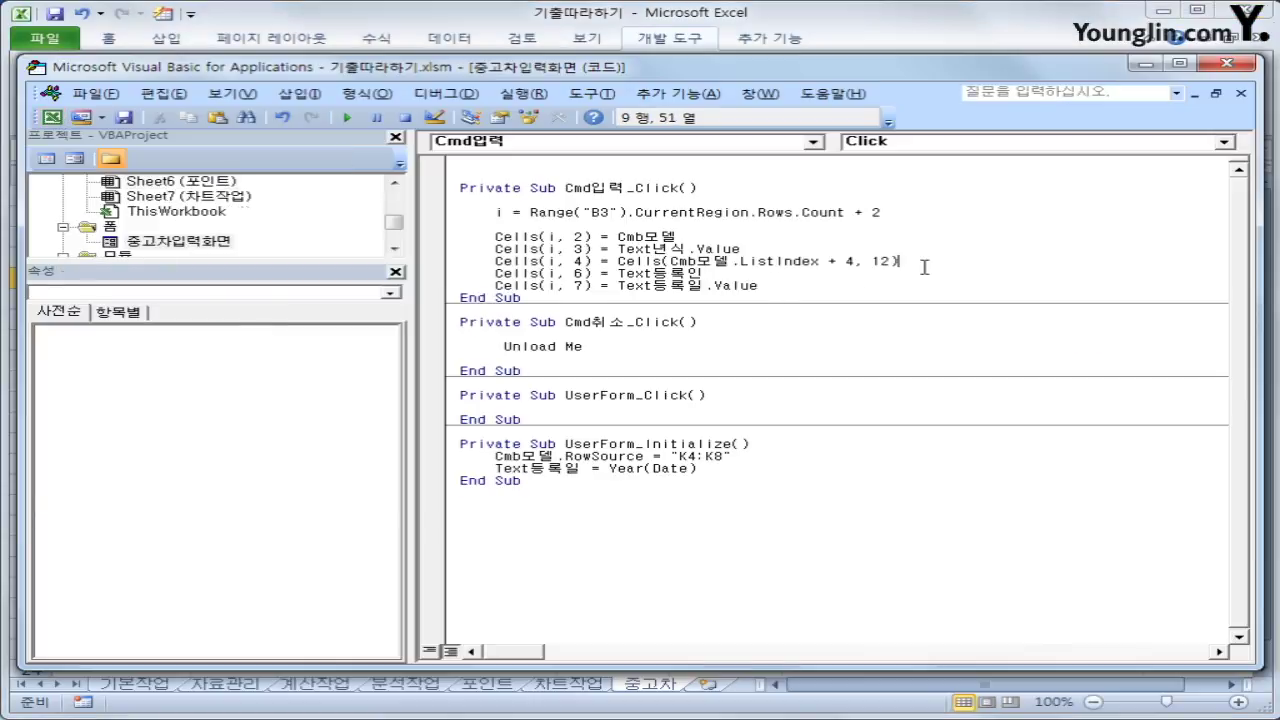
key("Return")
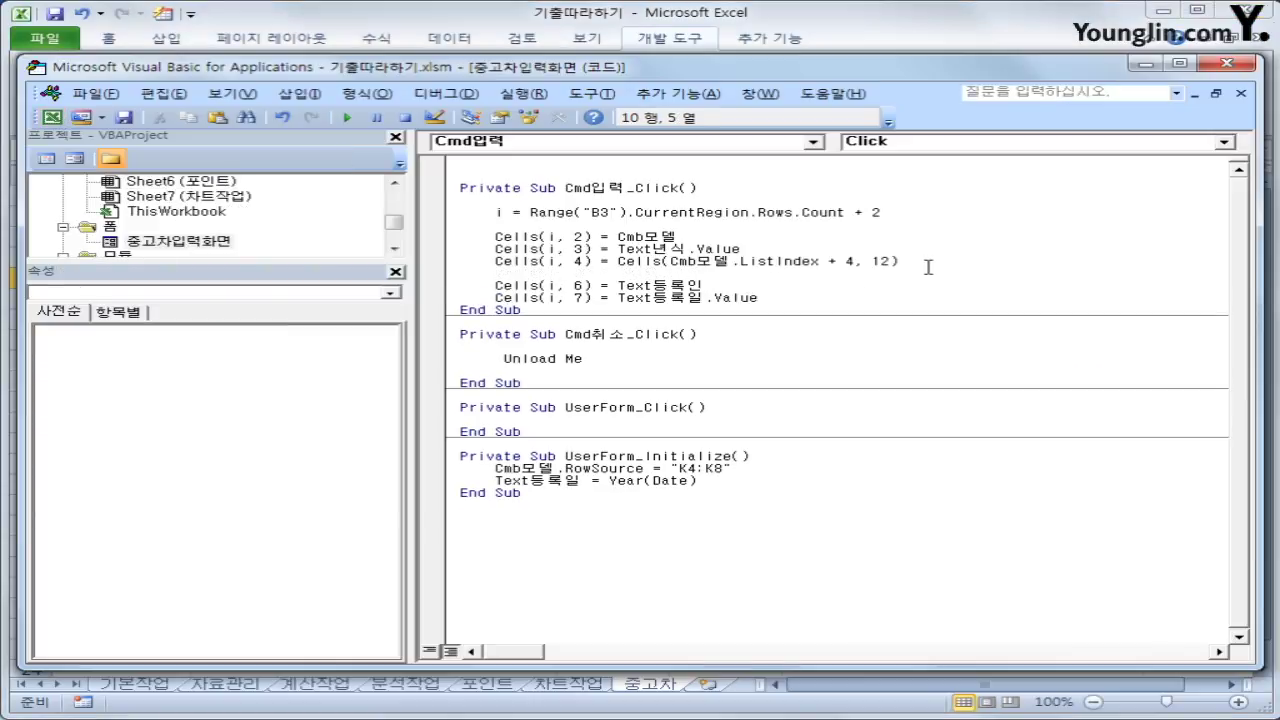
type("Cells(i, 3) = Text년식.Value")
key("Left")
key("Left")
key("Left")
key("Left")
key("Left")
key("Left")
key("Left")
key("Left")
key("Left")
key("Left")
key("Left")
key("Left")
key("Left")
key("Left")
key("Left")
key("Left")
key("Left")
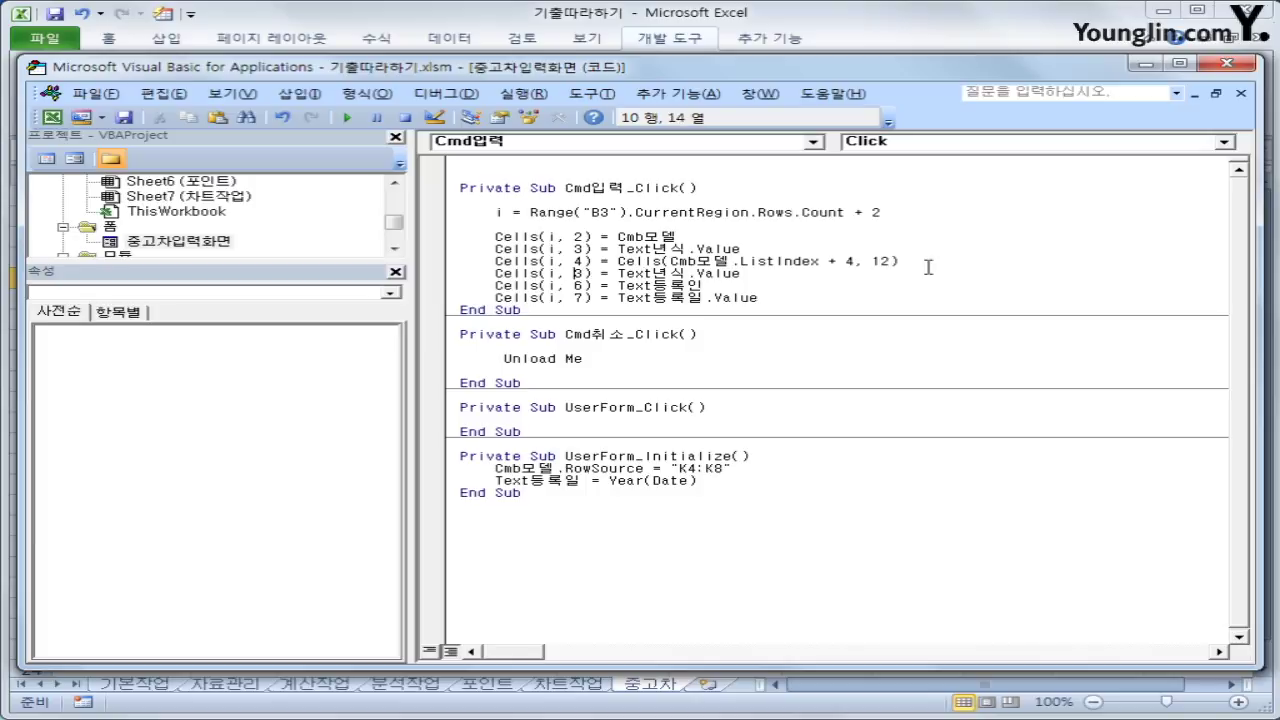
key("Delete")
type("5")
key("Right")
key("Right")
key("Right")
key("Right")
key("shift+End")
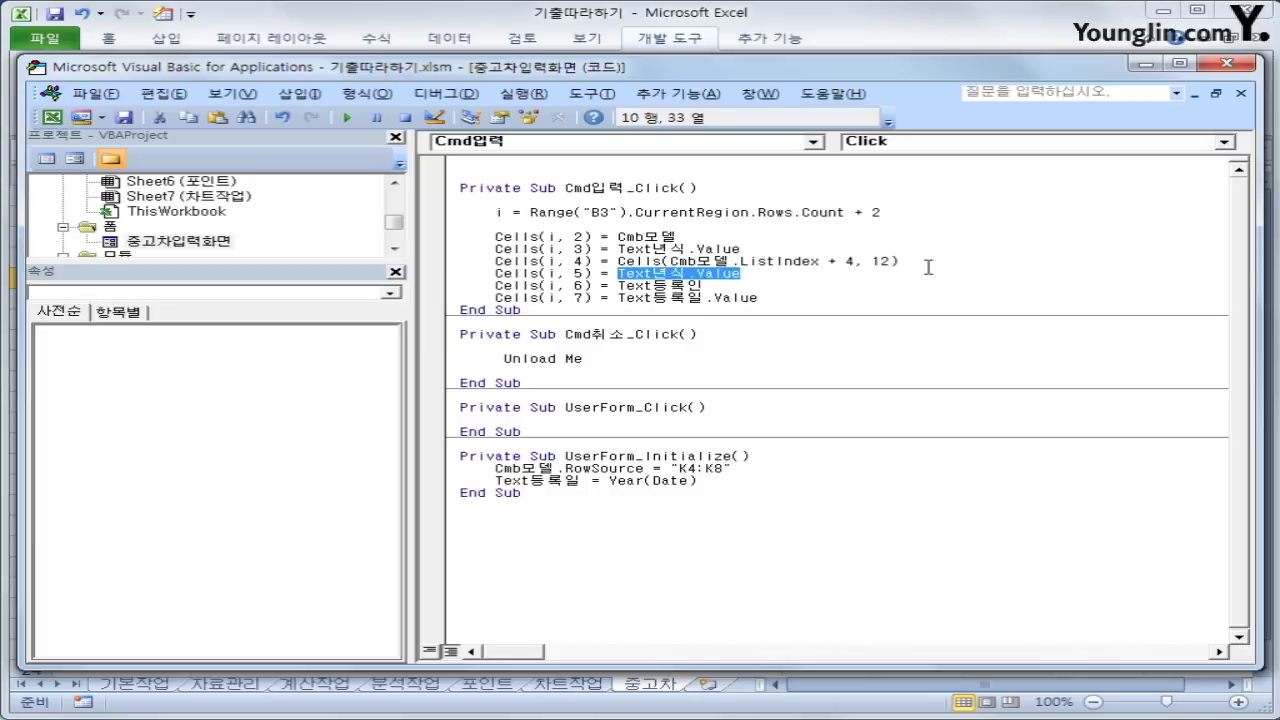
Assign it Cells(i, 4) * 0.8 ^ (Text등록일 - Text년식) and add blank lines around it
type("cells")
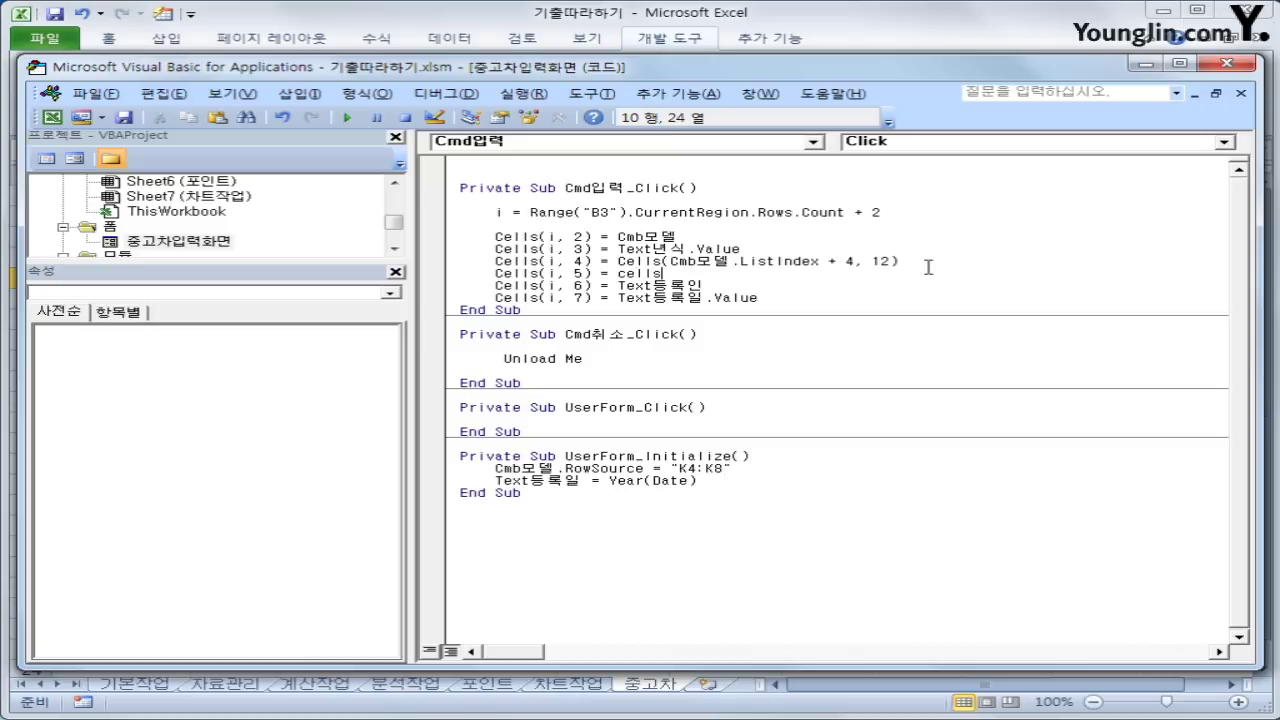
type("(i,4) * 0.8 &")
key("BackSpace")
type("^(cells(i,")
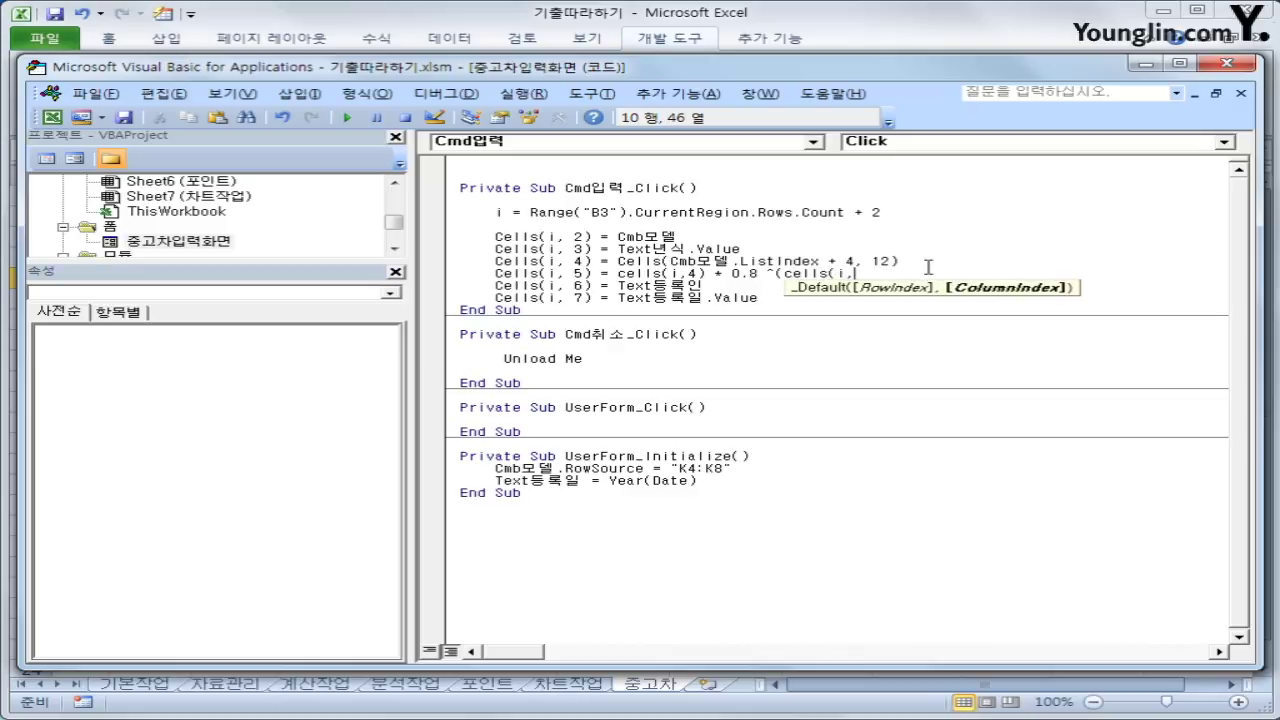
key("BackSpace")
key("BackSpace")
key("BackSpace")
key("BackSpace")
key("BackSpace")
key("BackSpace")
key("BackSpace")
key("BackSpace")
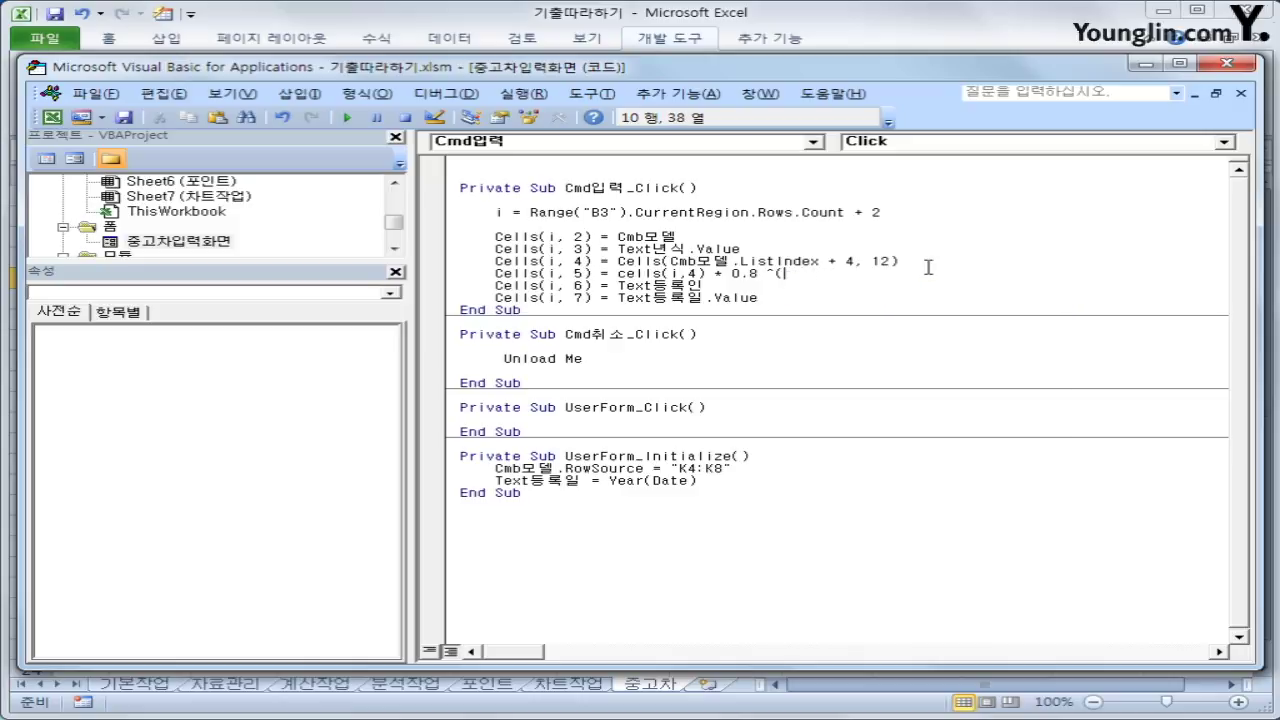
type("textㄷ등록일")
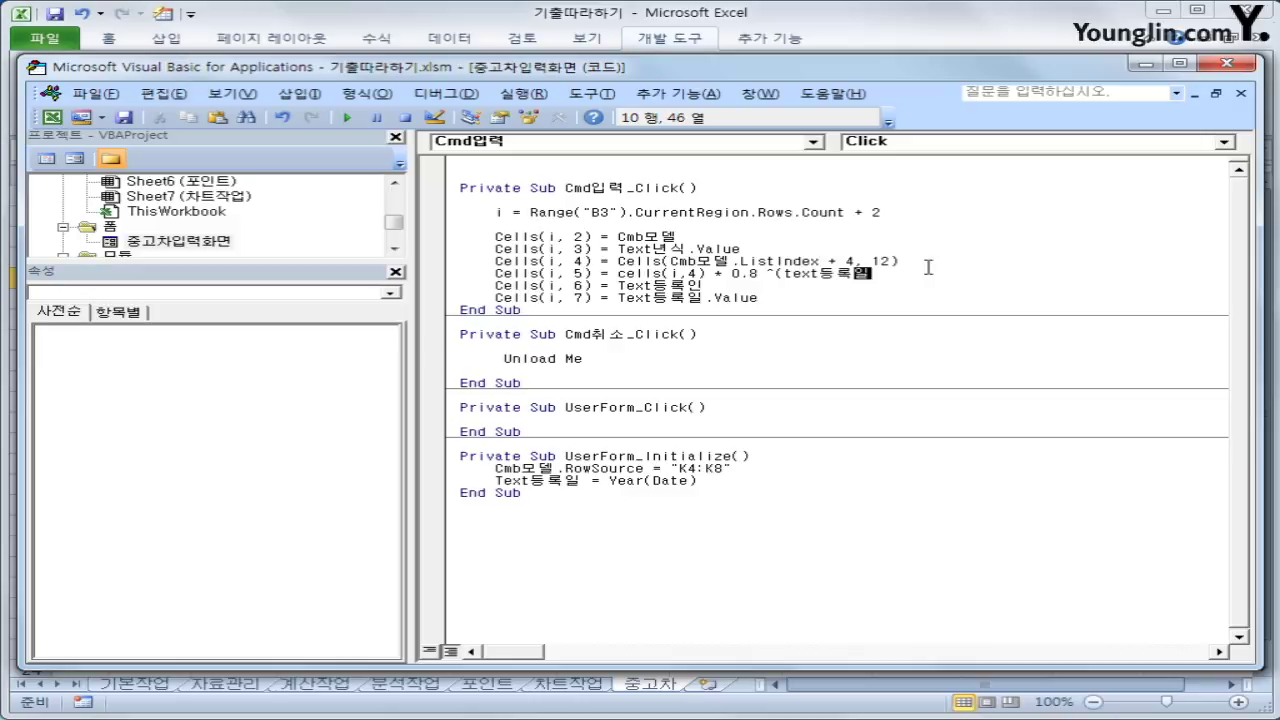
type("-")
type("text")
type("년시")
type(" )")
key("Return")
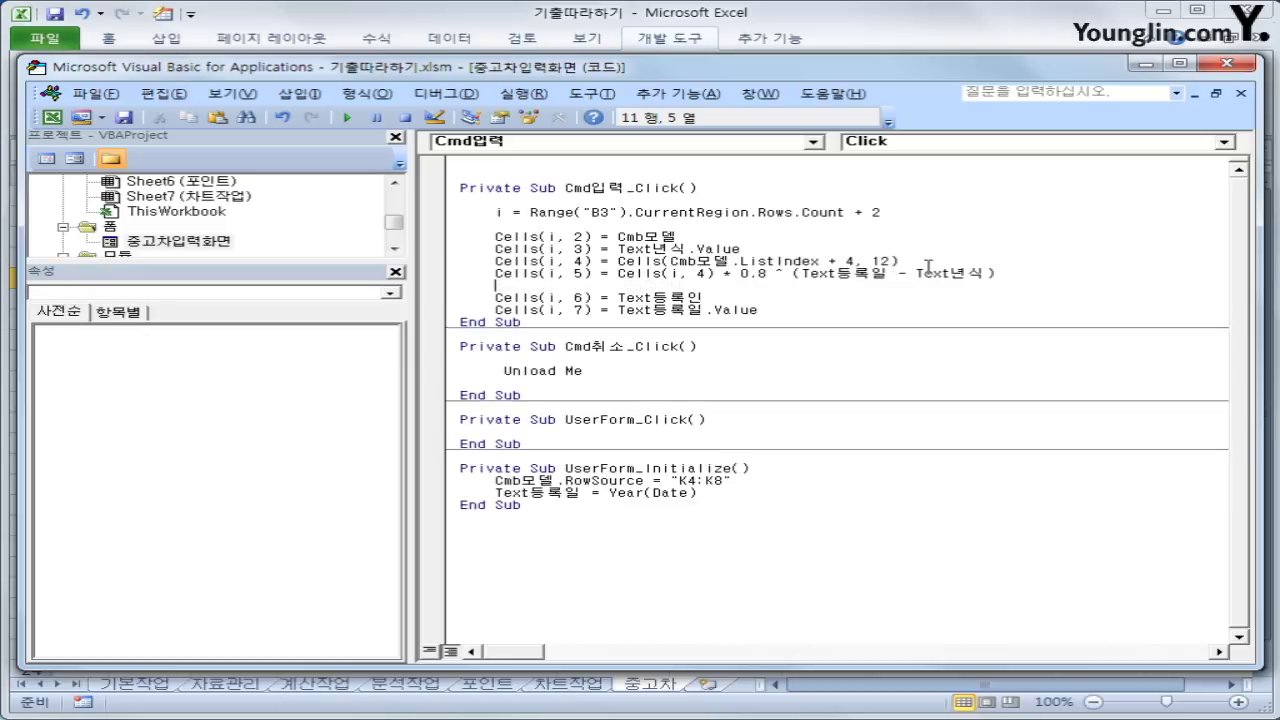
key("Up")
key("Return")
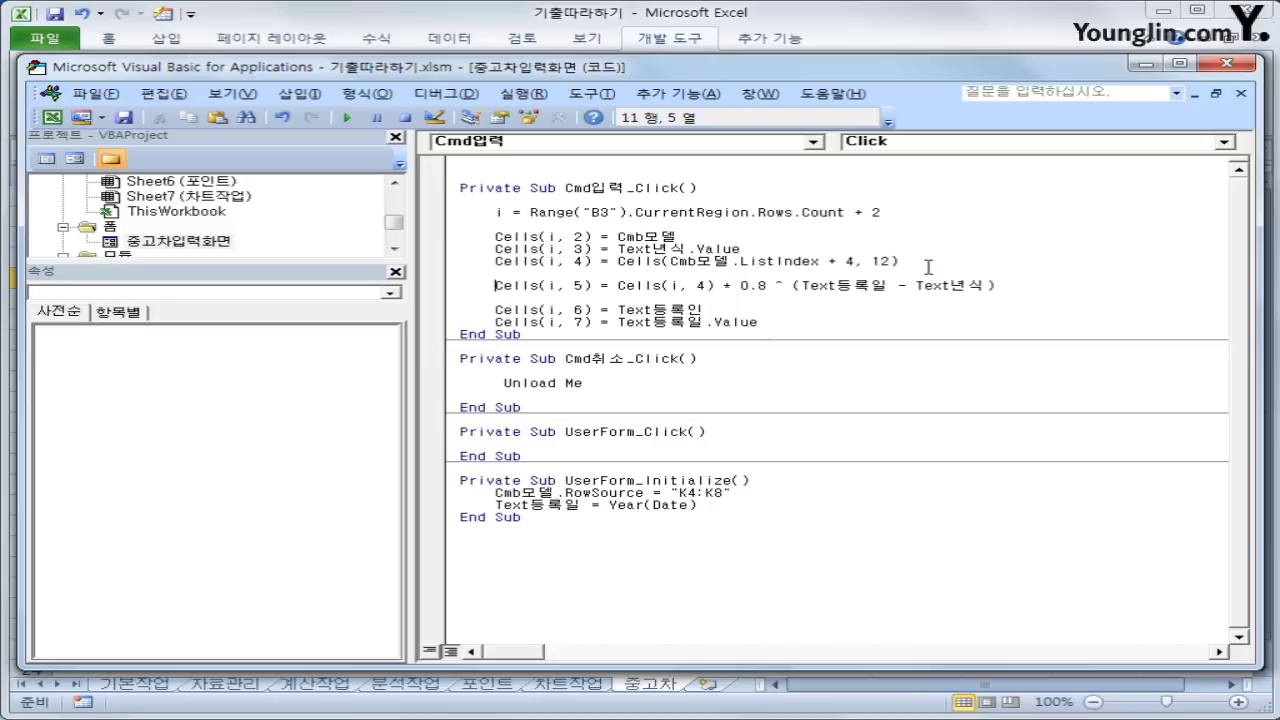
key("Up")
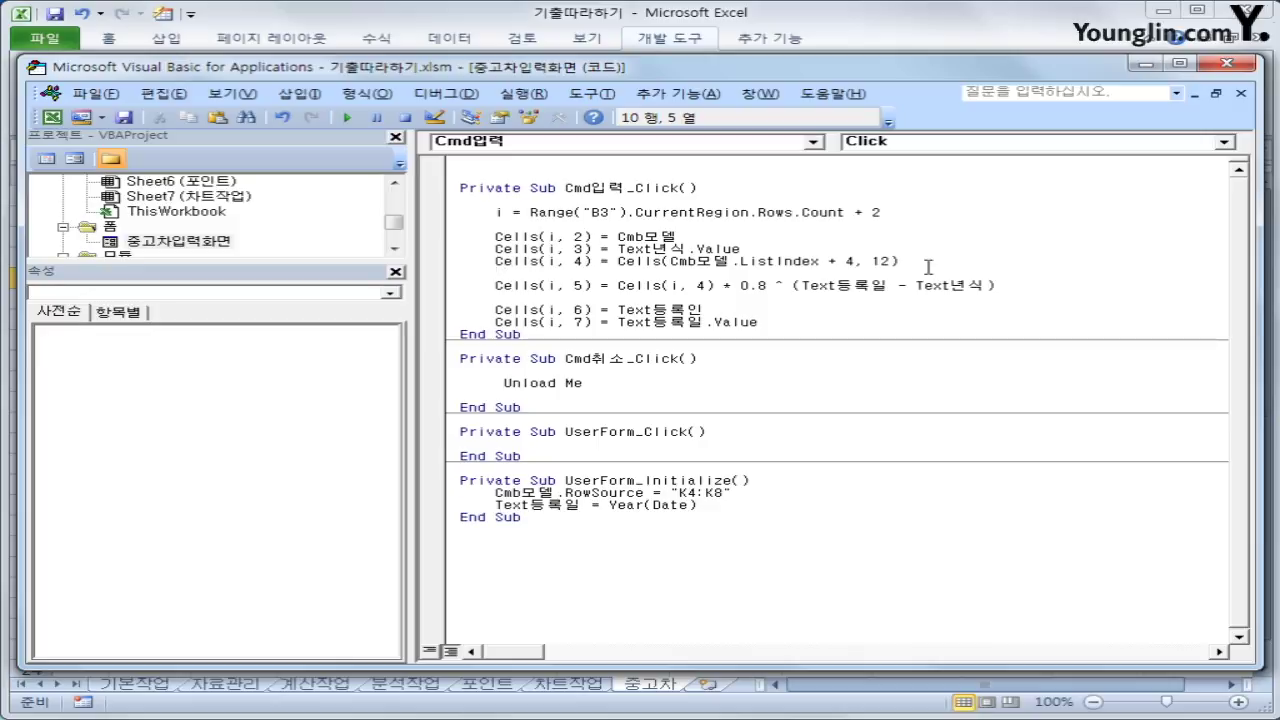
type("i")
key("BackSpace")
key("Return")
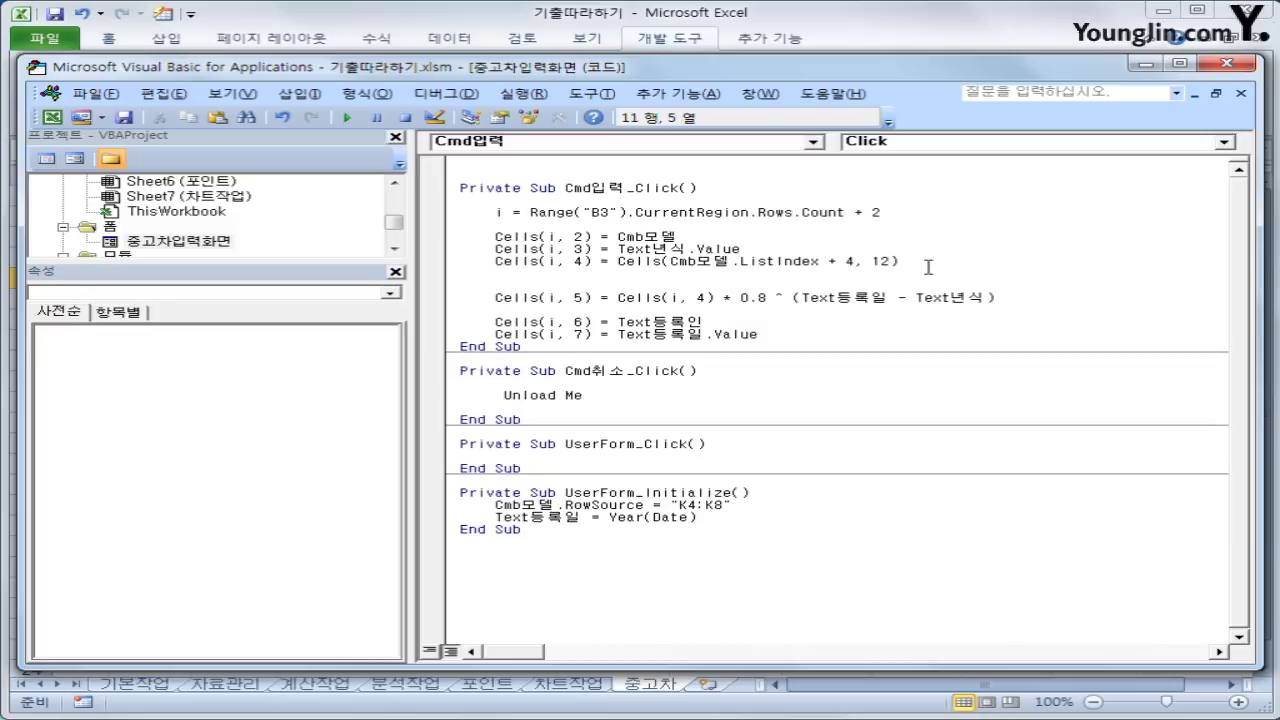
Add If Text년식 = "" Or Text등록일 < Text년식 Then writing Cells(i, 5) = "입력오류"
type("if text년식 ")
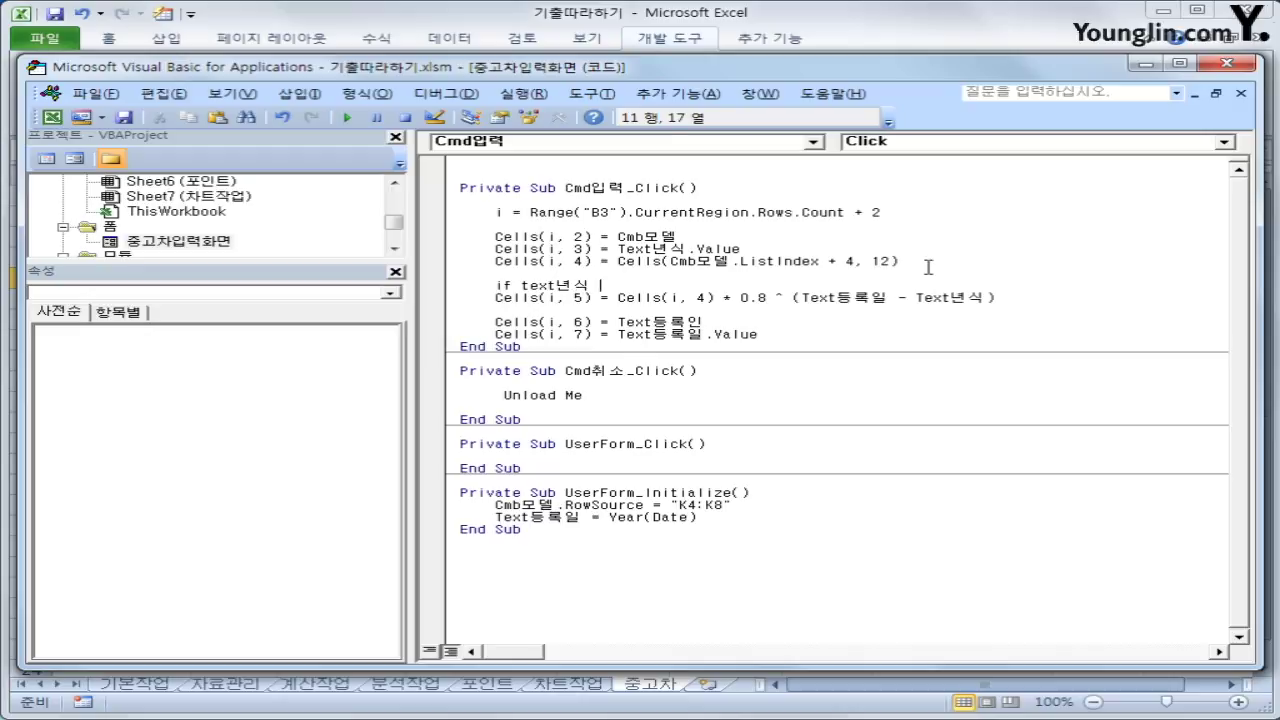
type("=\"\" or textㄴ등록일 ")
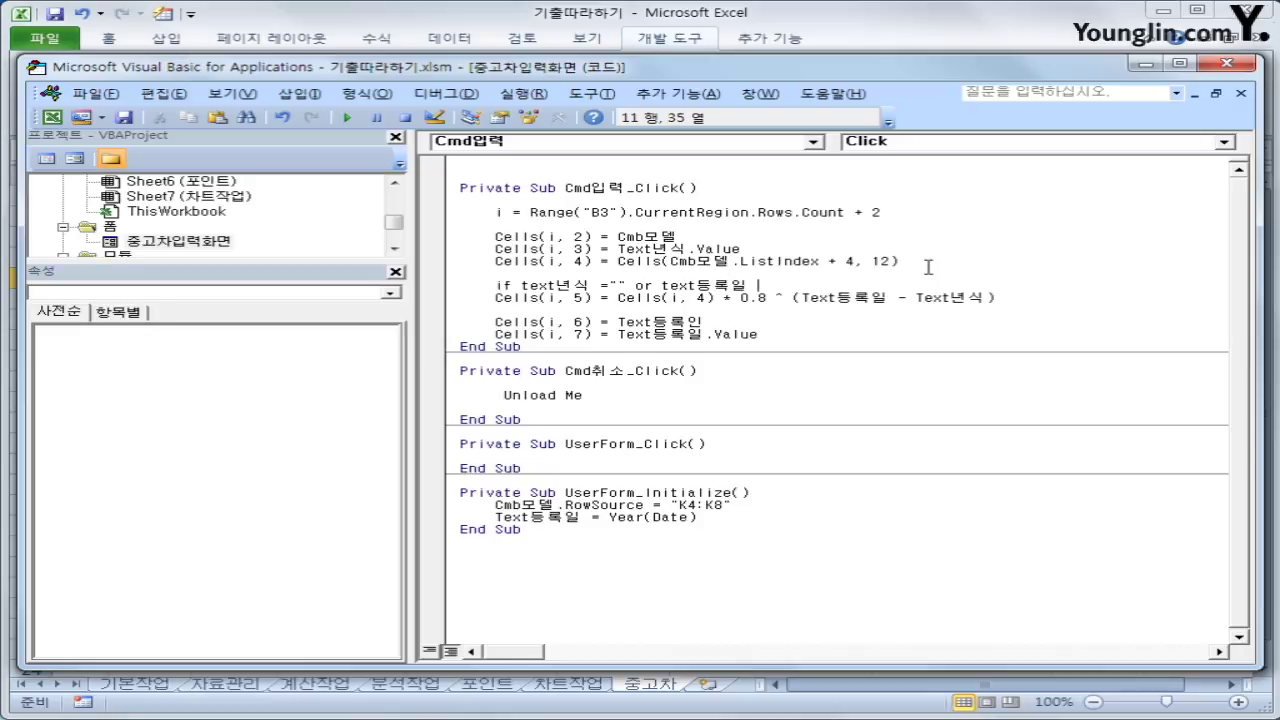
type("<text년식 tie")
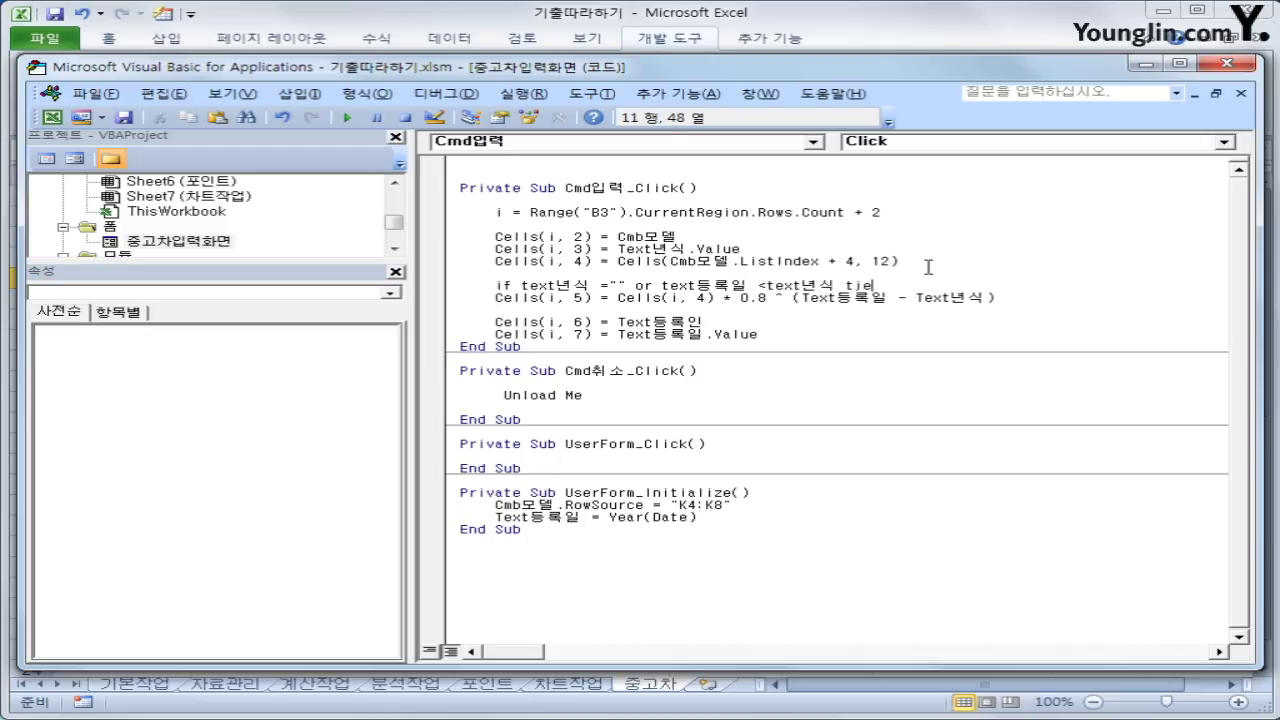
key("BackSpace")
key("BackSpace")
type("hen")
key("Return")
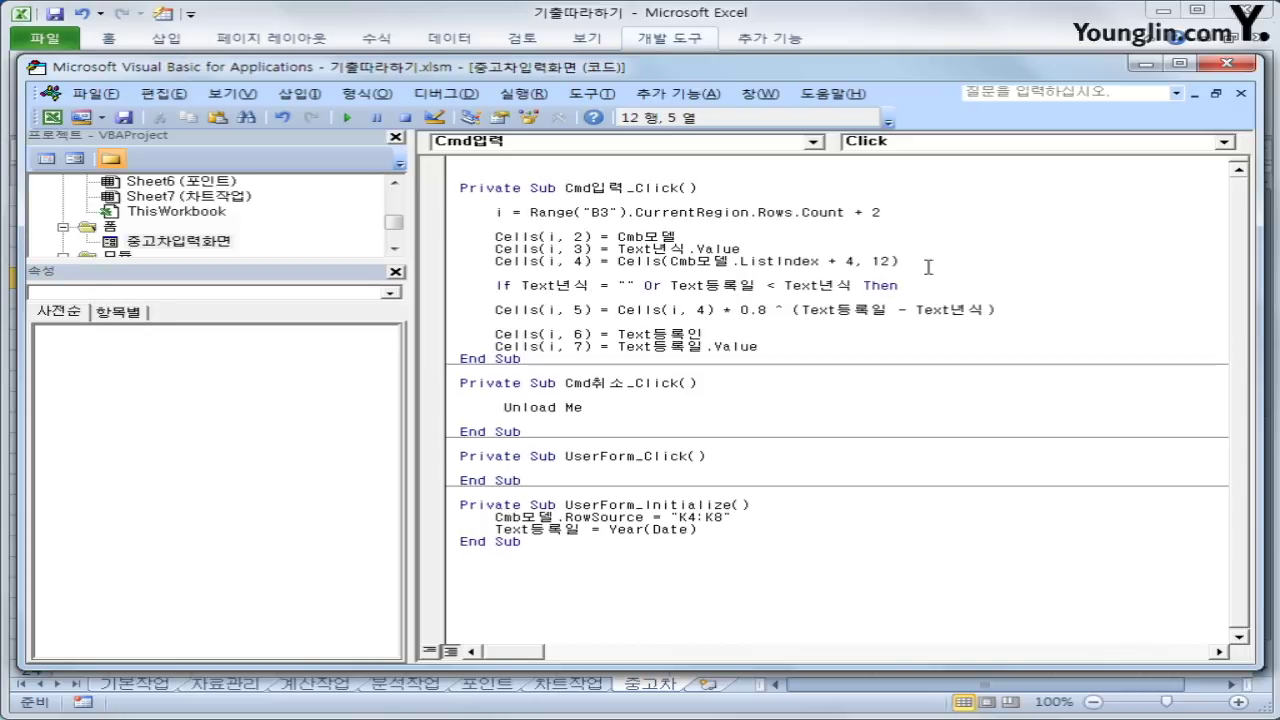
key("Tab")
type("cells(i,")
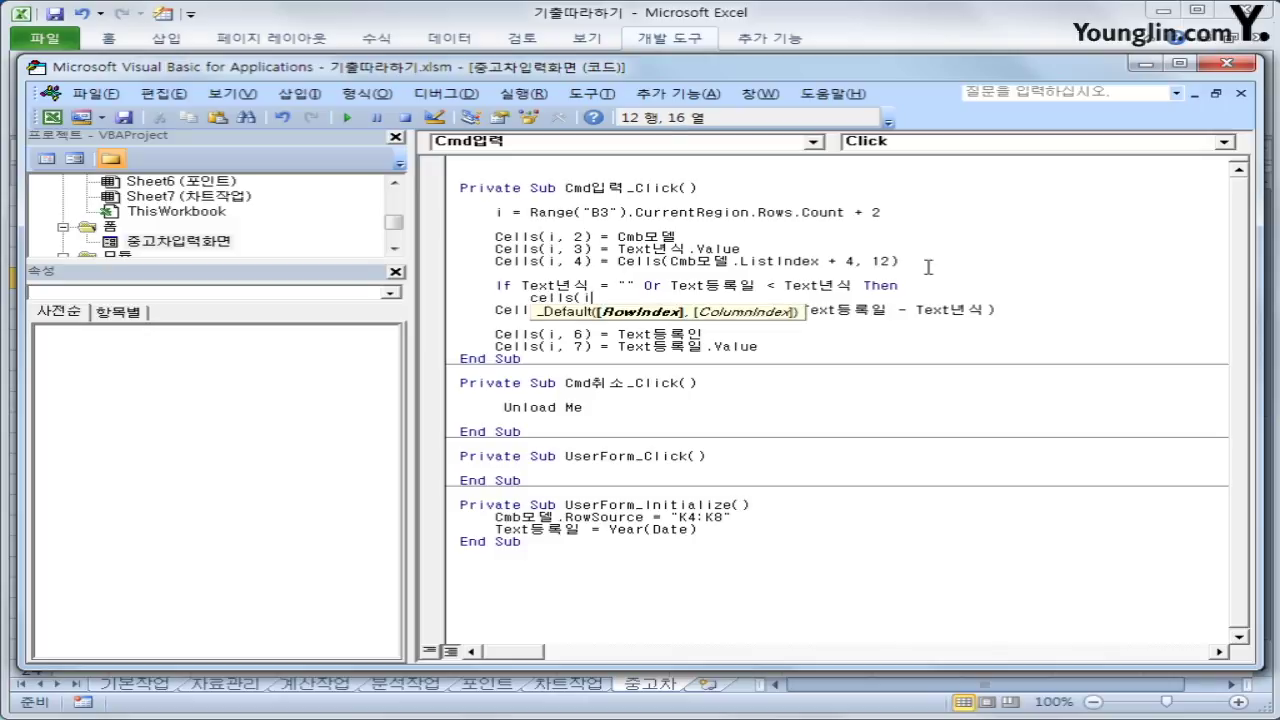
type("5) =")
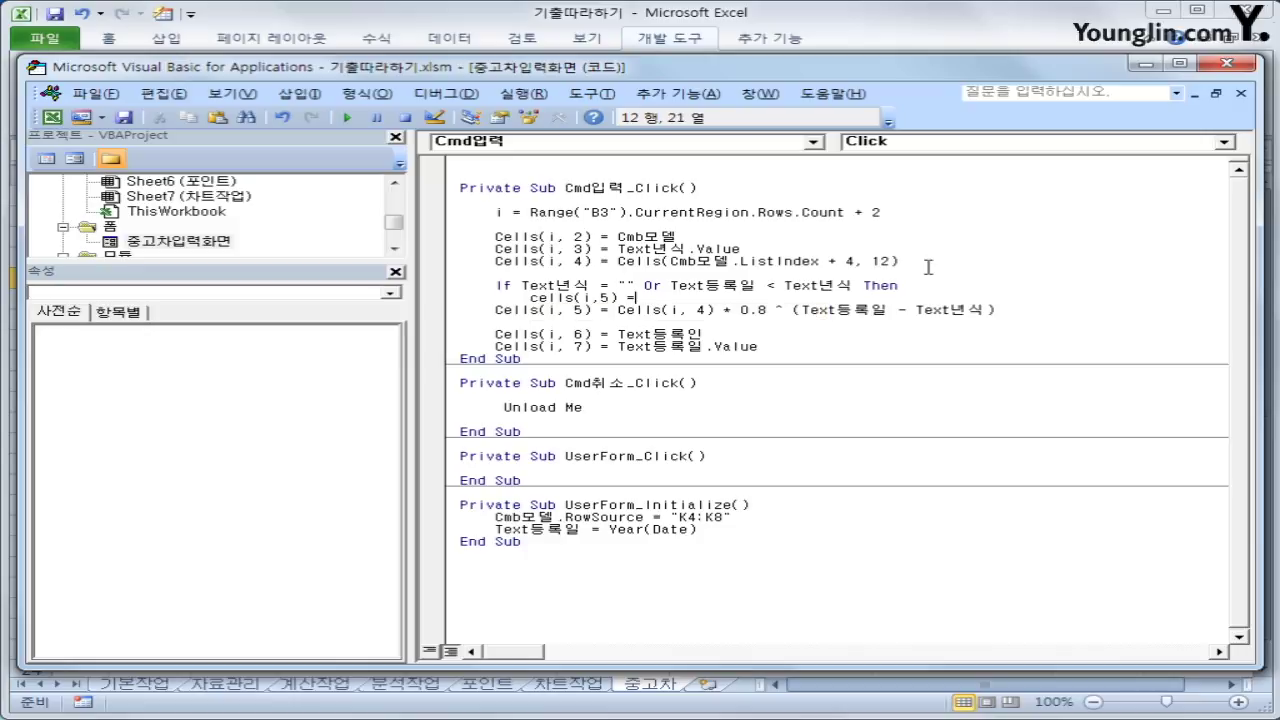
type("\"ㅇ입력오류\"")
key("Return")
Put the price formula under Else and close the block with End If
key("BackSpace")
type("se")
key("Return")
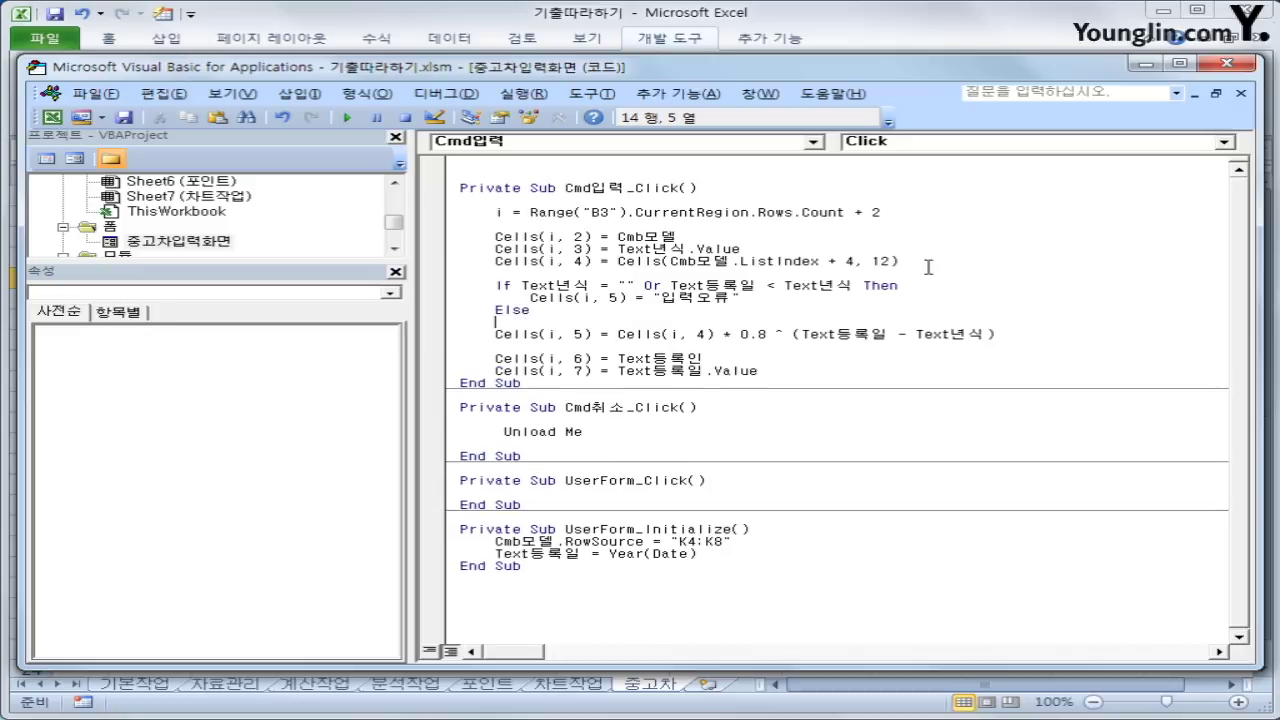
key("Tab")
key("Delete")
key("Delete")
key("Delete")
key("Delete")
key("Delete")
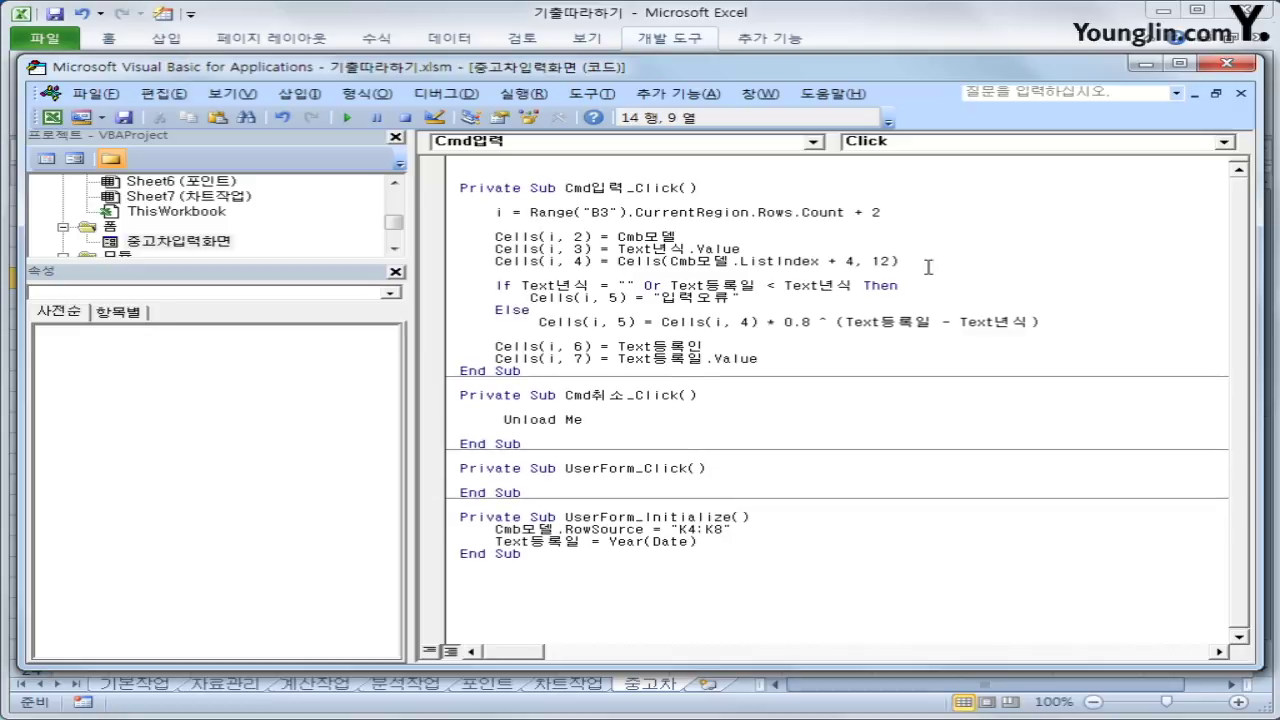
key("End")
key("Return")
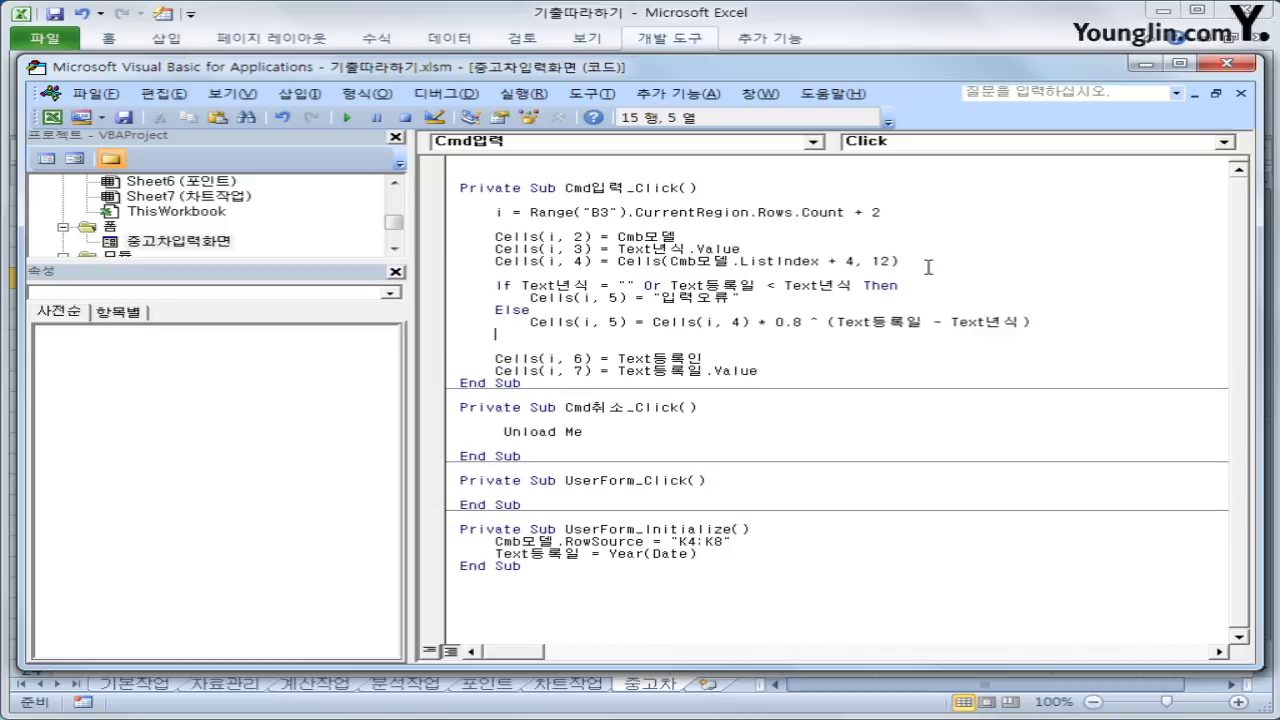
type("동")
key("BackSpace")
type("end if")
key("Return")
key("Down")
Back on the sheet, submit a 빼꼼카 entry with year 2009, a registrant, and registration 2016
left_click(1238, 64)
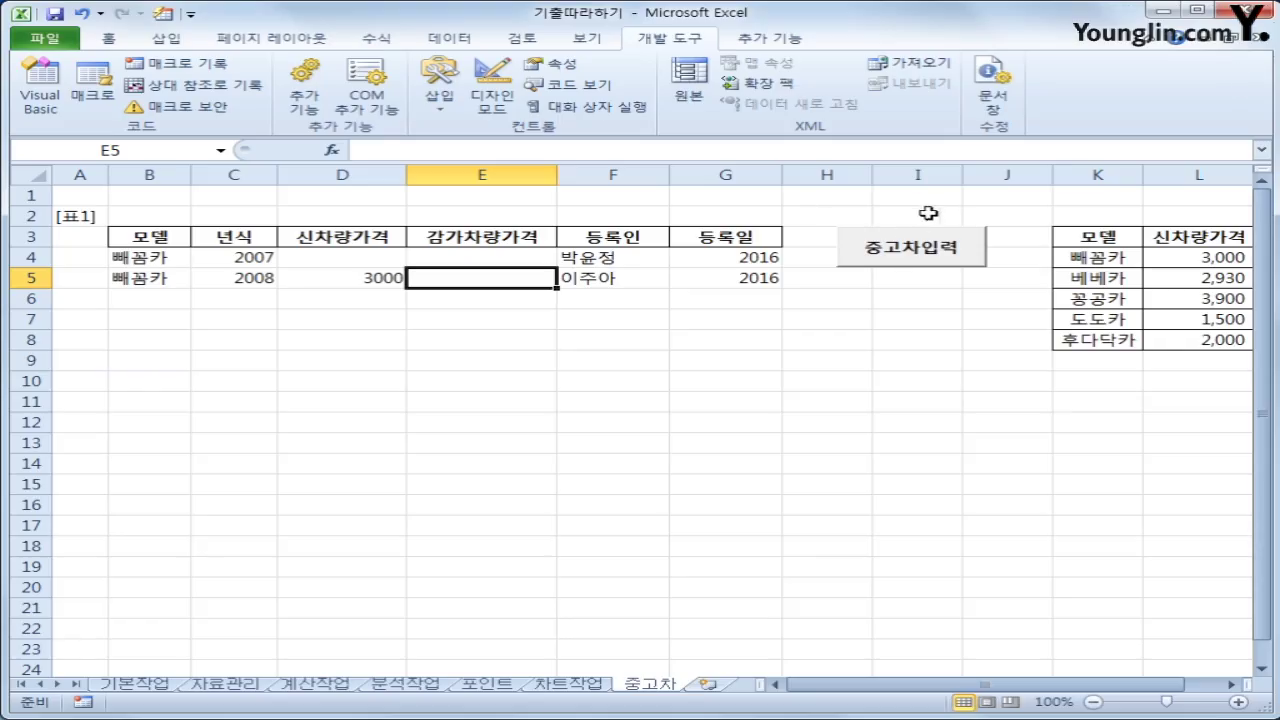
left_click(891, 262)
left_click(737, 283)
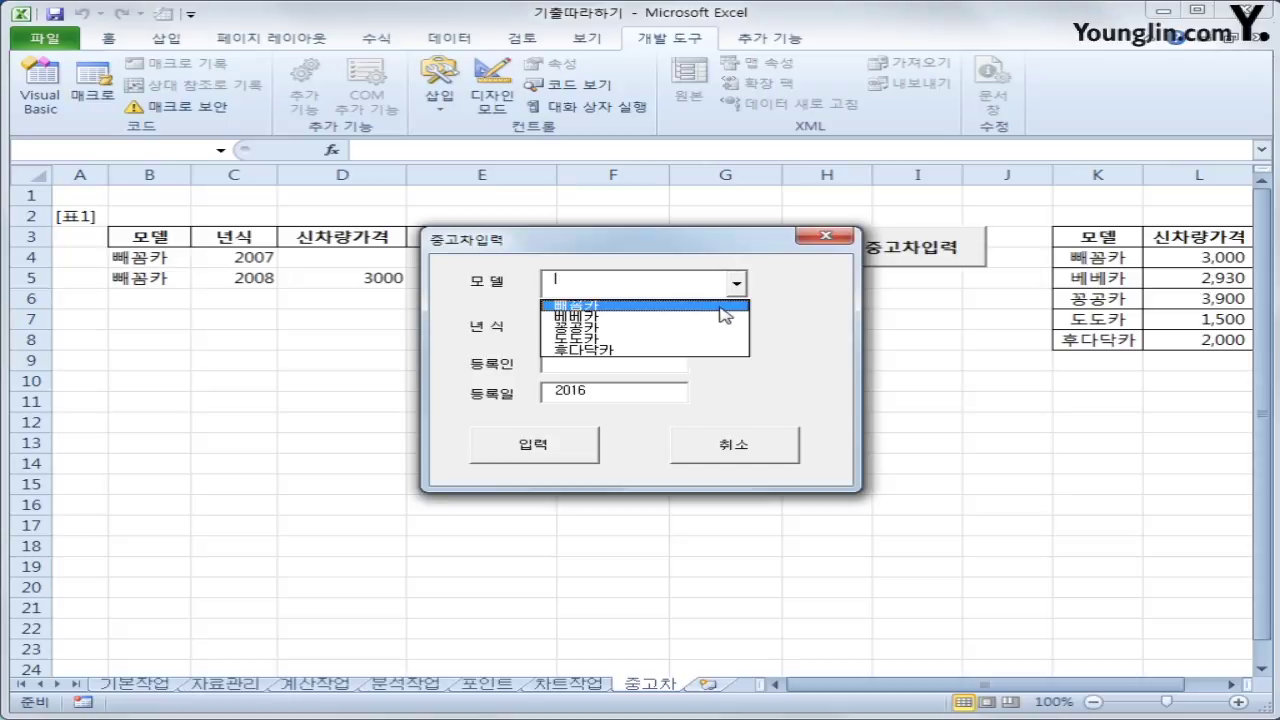
left_click(712, 300)
left_click(613, 327)
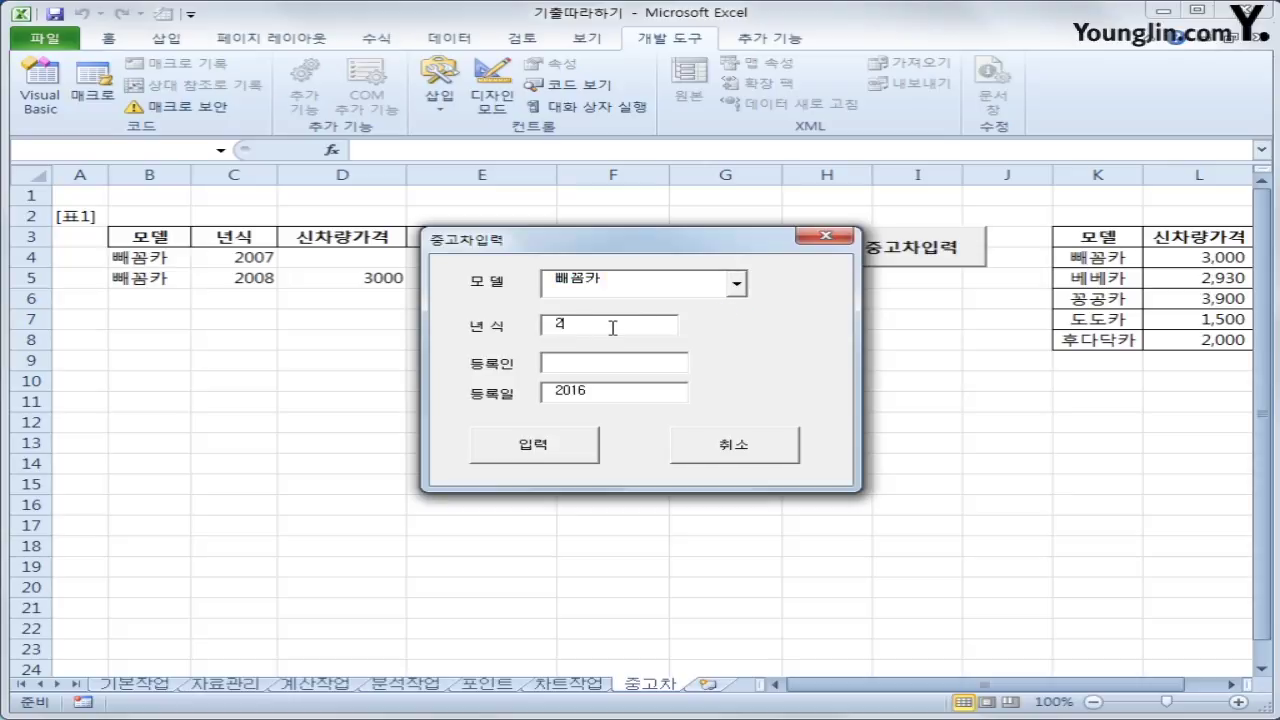
key("Tab")
left_click(595, 366)
type("dlehd")
key("BackSpace")
key("BackSpace")
key("BackSpace")
left_click(565, 448)
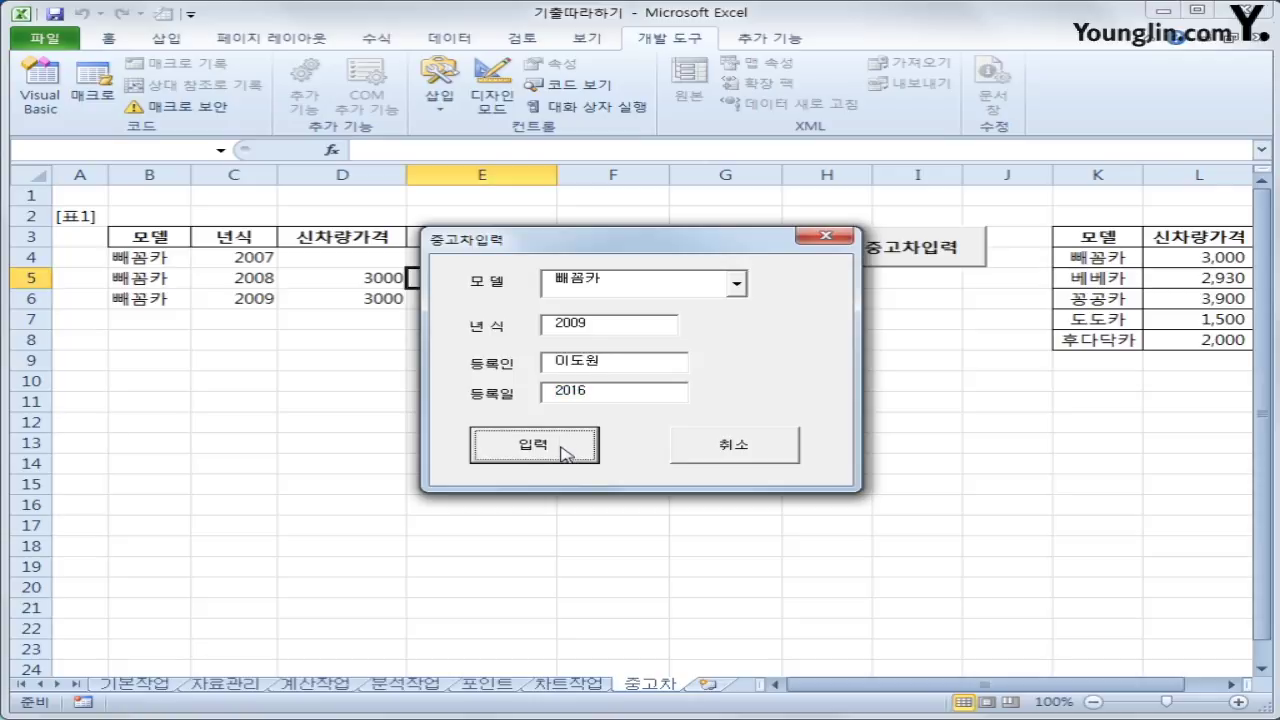
left_click_drag(640, 245, 794, 363)
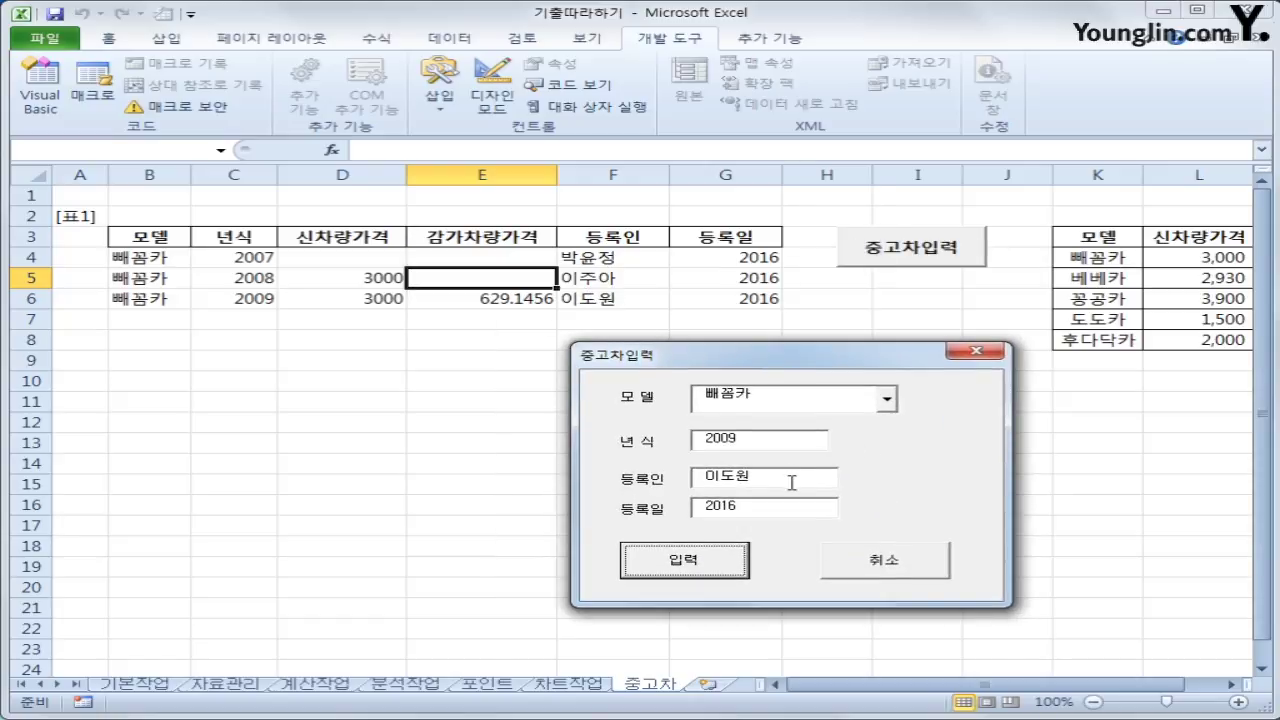
Submit entries with model year 2018 and with a blank model year
double_click(760, 441)
type("2")
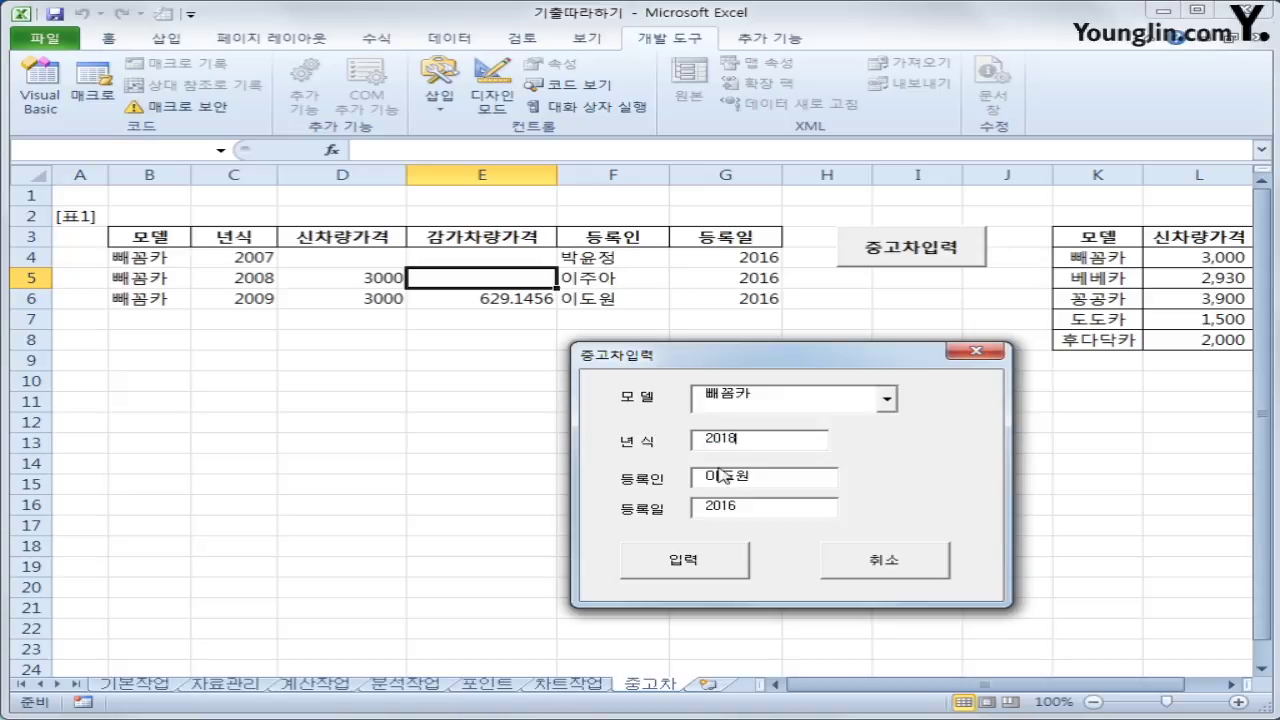
left_click(681, 560)
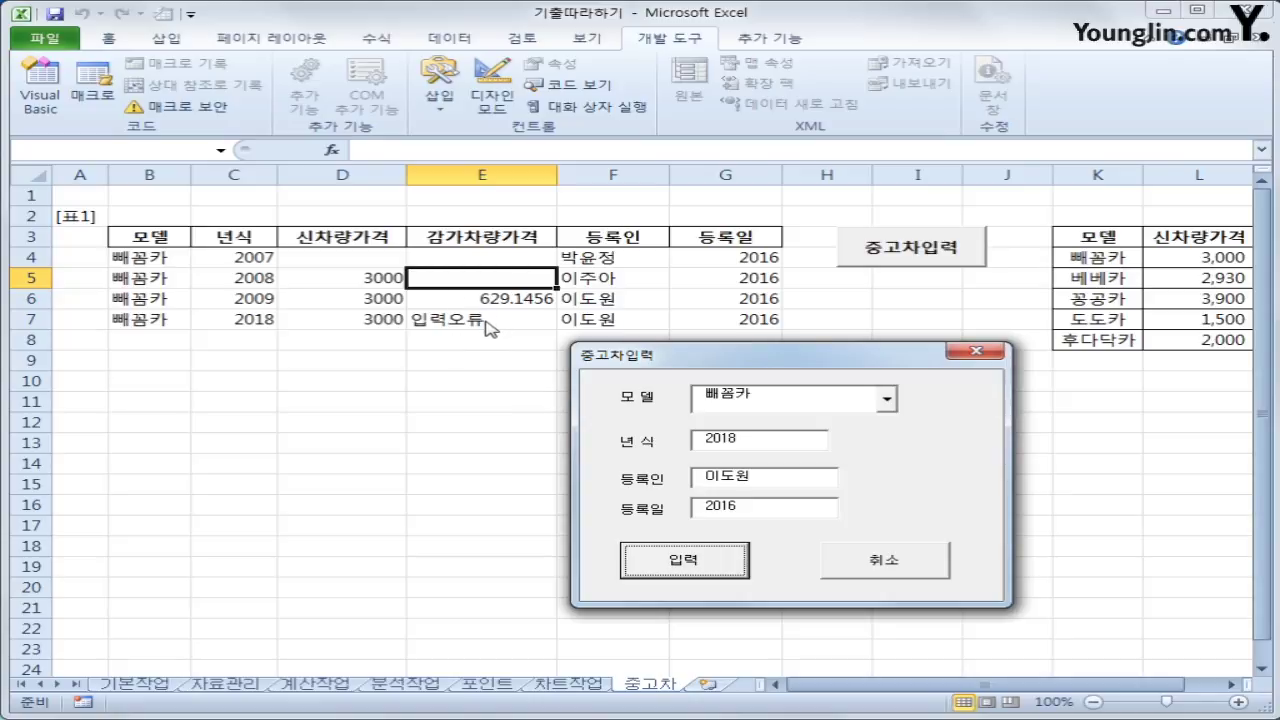
left_click(751, 443)
left_click_drag(751, 443, 634, 432)
key("BackSpace")
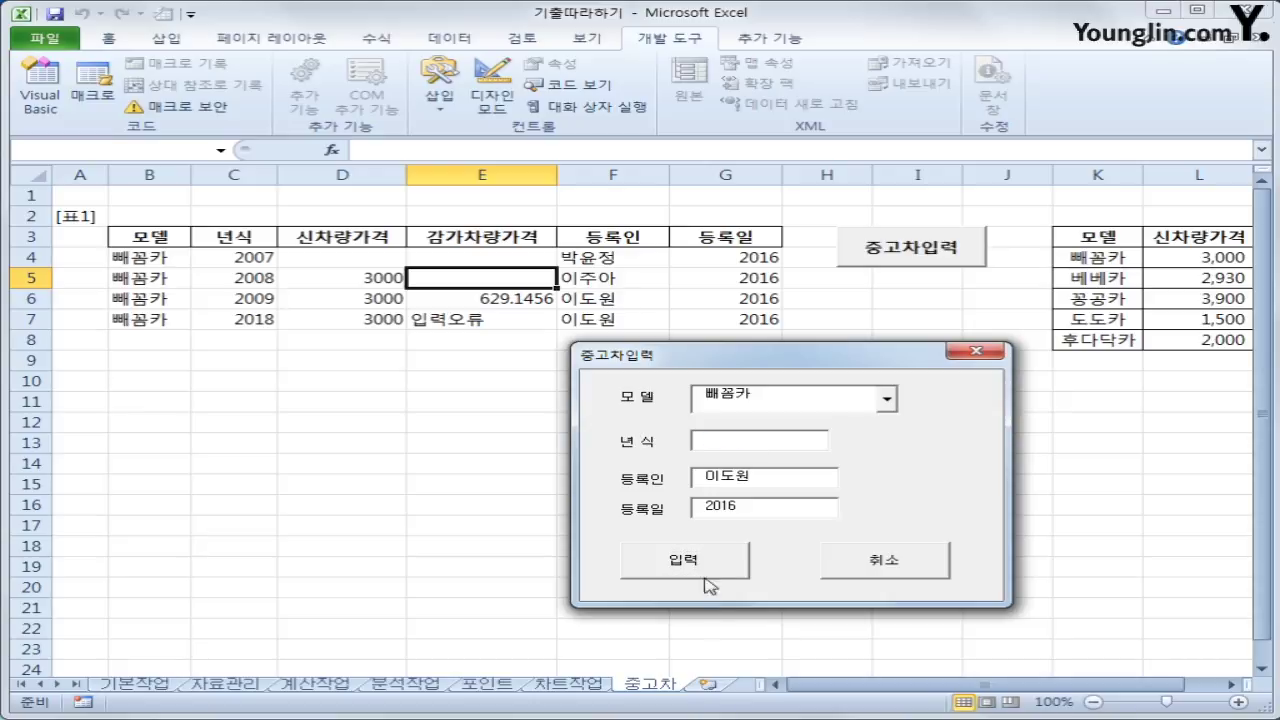
left_click(705, 568)
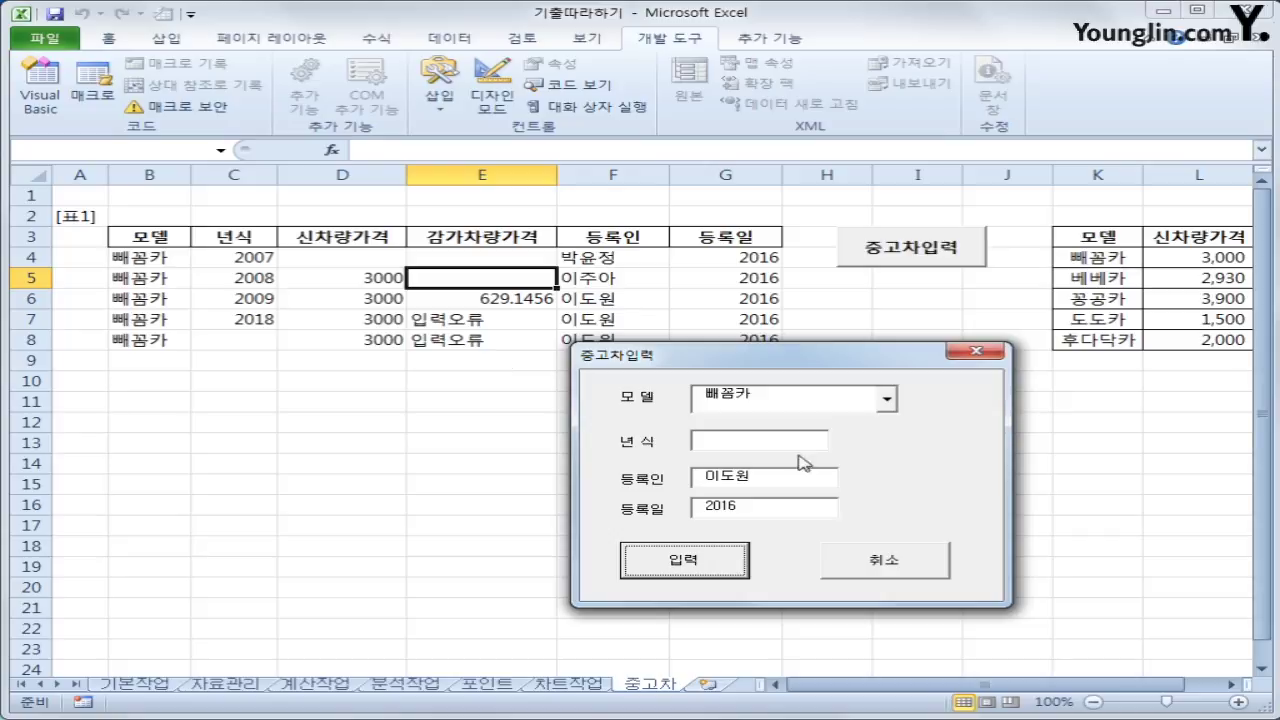
Close the entry form and review the new 입력오류 rows in the table
left_click(893, 554)
left_click(892, 548)
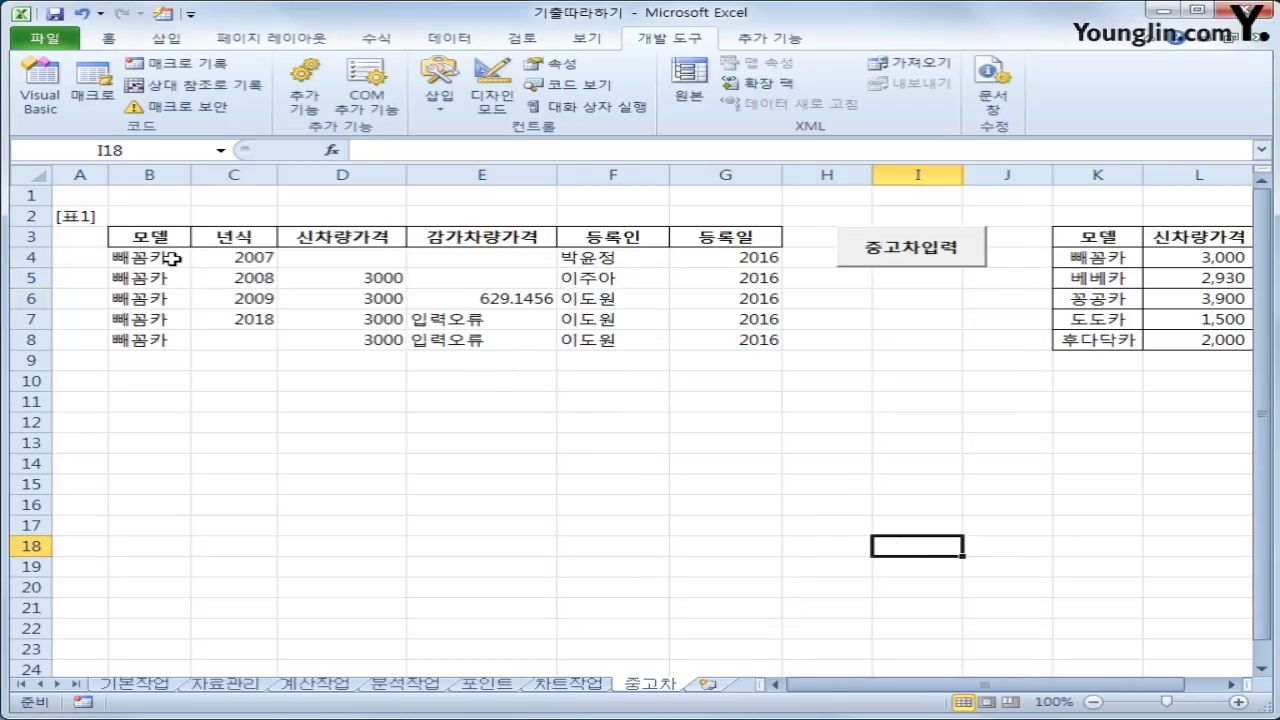
left_click_drag(165, 258, 735, 345)
left_click(846, 476)
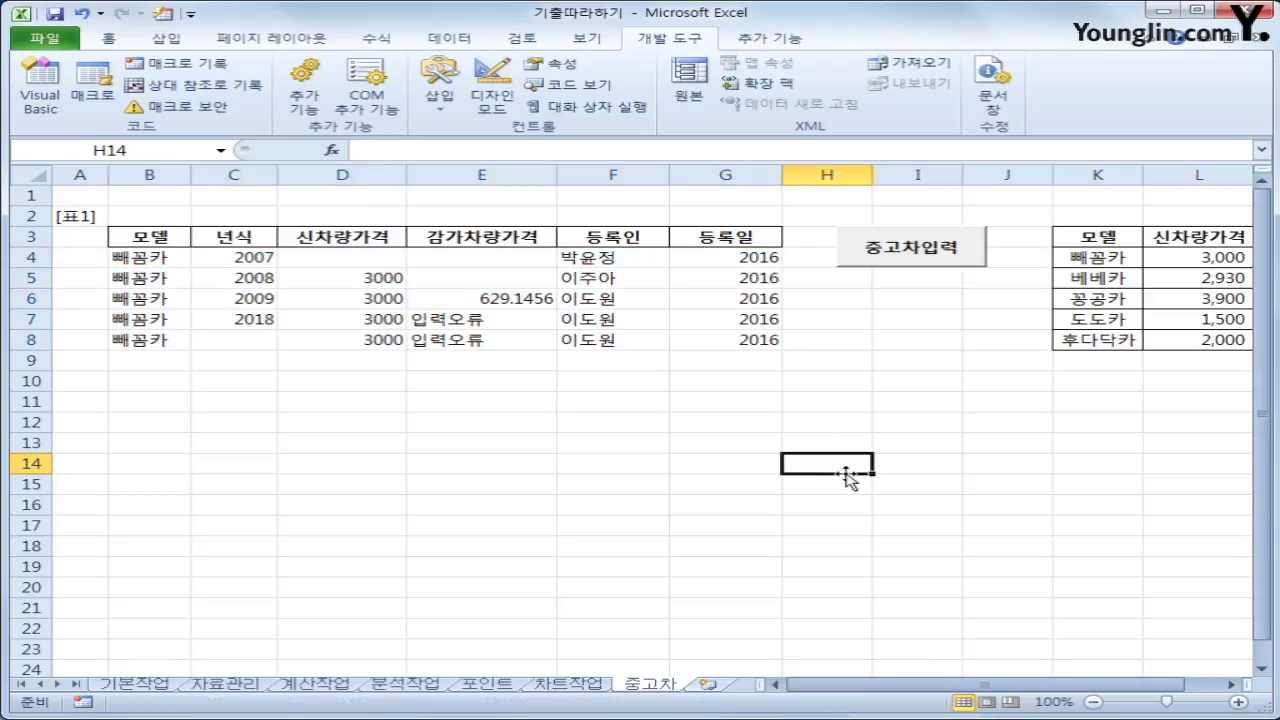